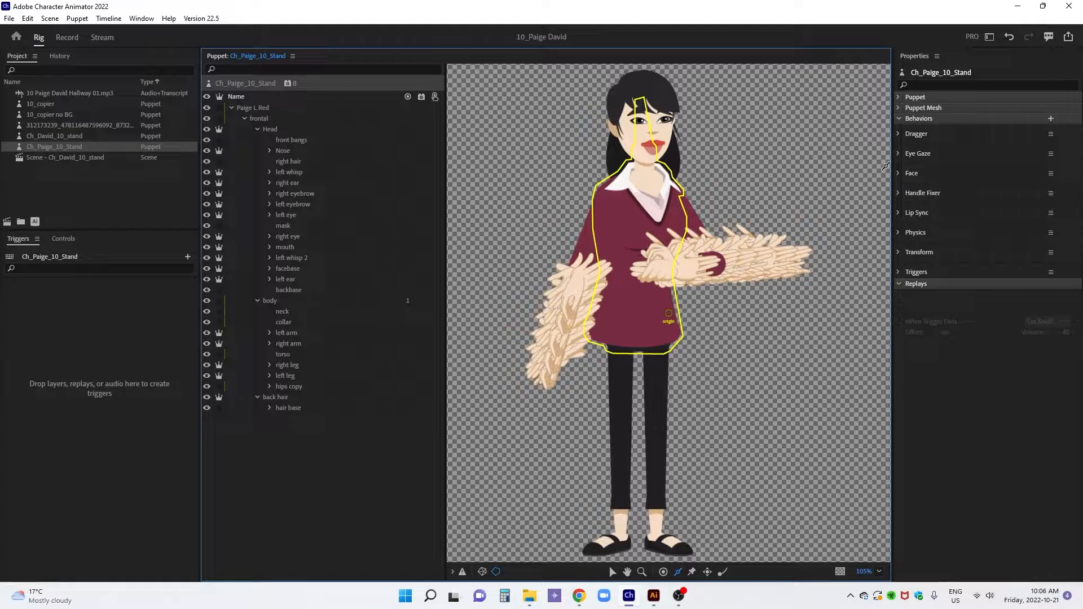
Rename the puppet's Face behavior to Torso
{"action": "left_click", "coordinate": [1050, 175]}
{"action": "left_click", "coordinate": [1016, 198]}
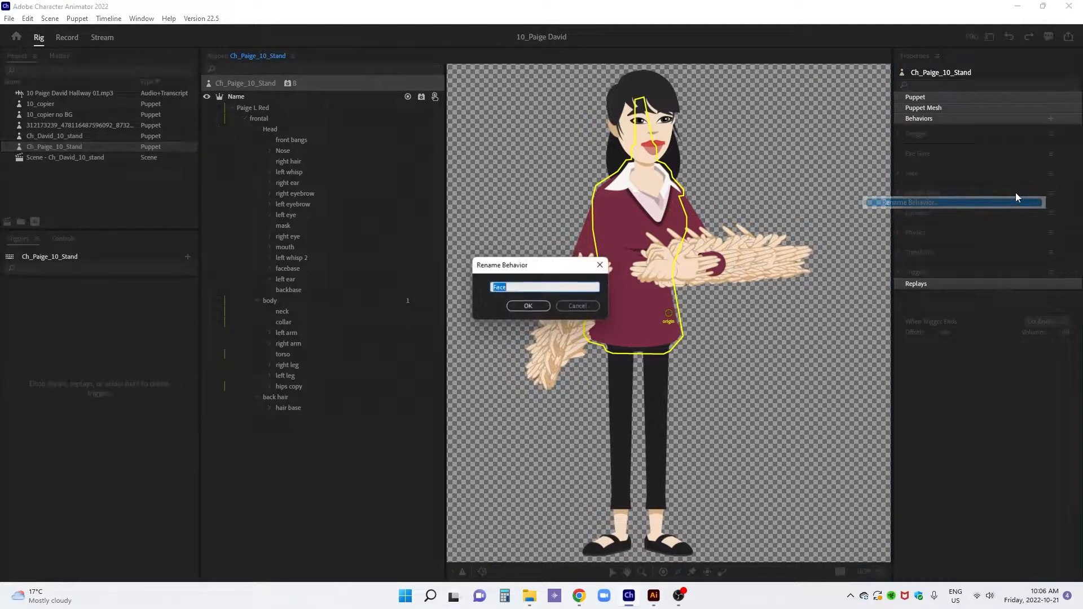
{"action": "type", "text": "To"}
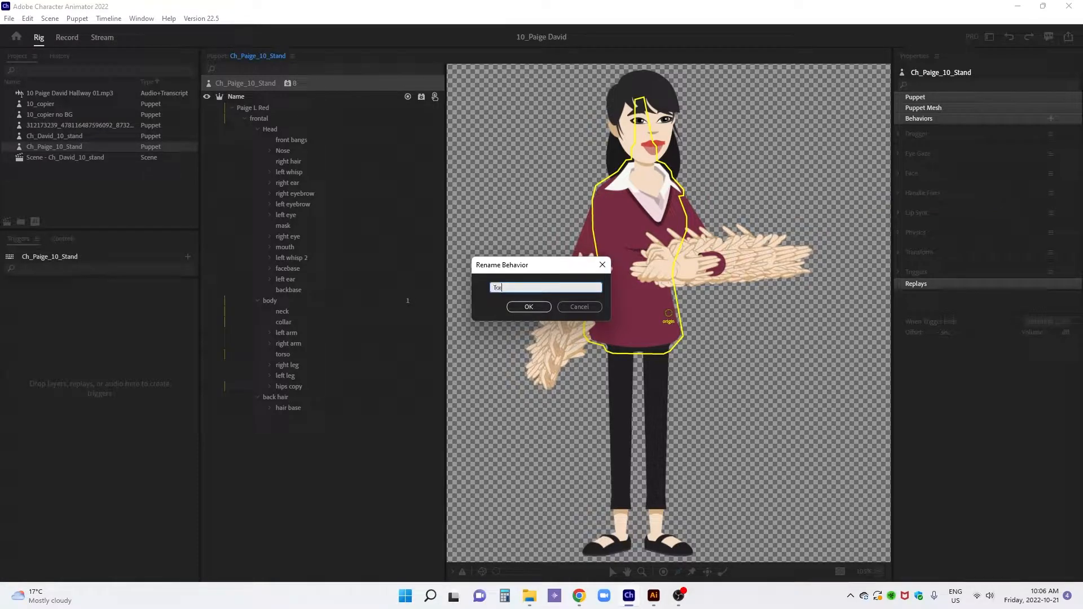
{"action": "key", "text": "Return"}
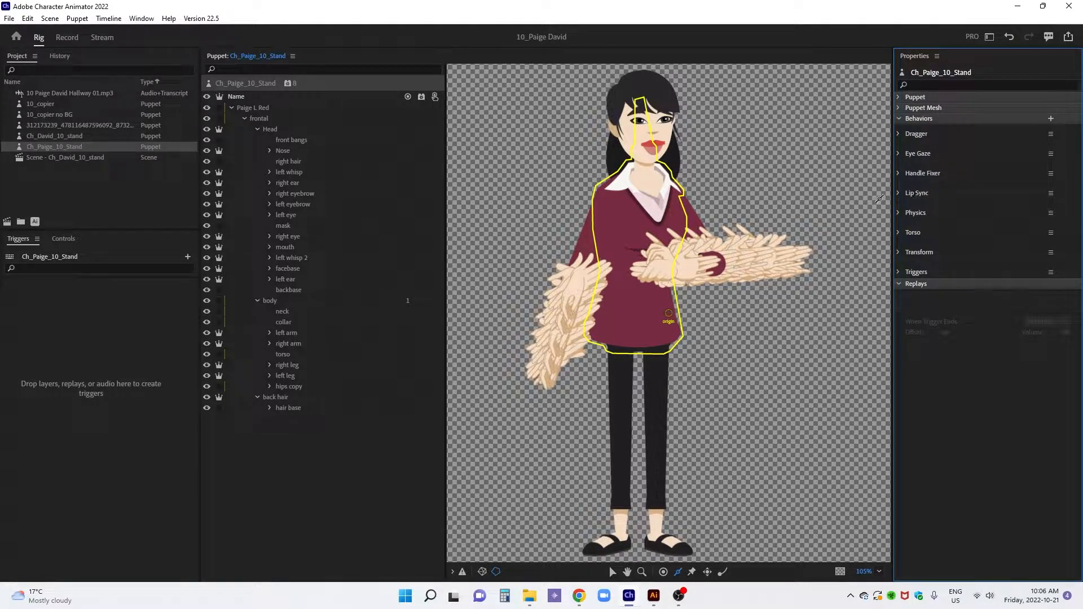
Rename the puppet's Dragger behavior to Right Hand
{"action": "left_click", "coordinate": [1050, 134]}
{"action": "left_click", "coordinate": [970, 163]}
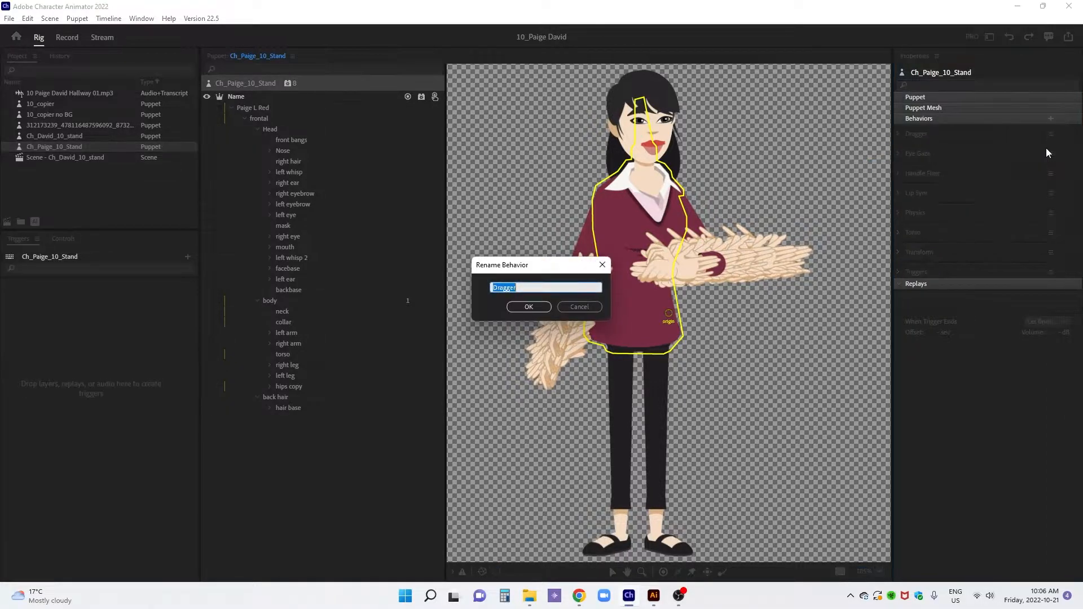
{"action": "type", "text": "Right Hand"}
{"action": "key", "text": "Return"}
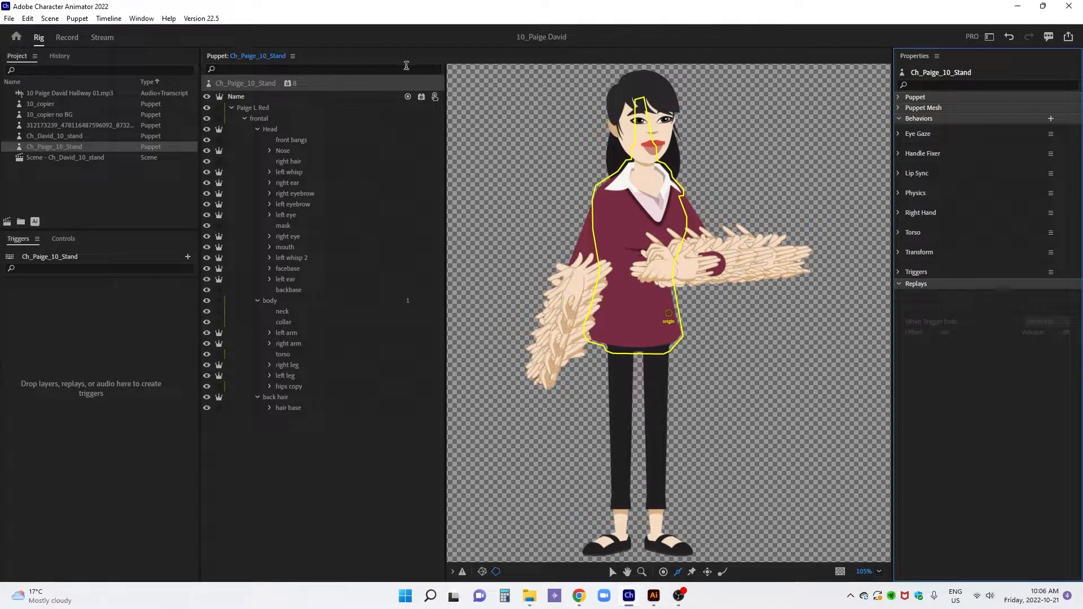
Add a second Dragger behavior to the whole puppet and rename it rLeft Hand
{"action": "left_click", "coordinate": [288, 84]}
{"action": "left_click", "coordinate": [316, 138]}
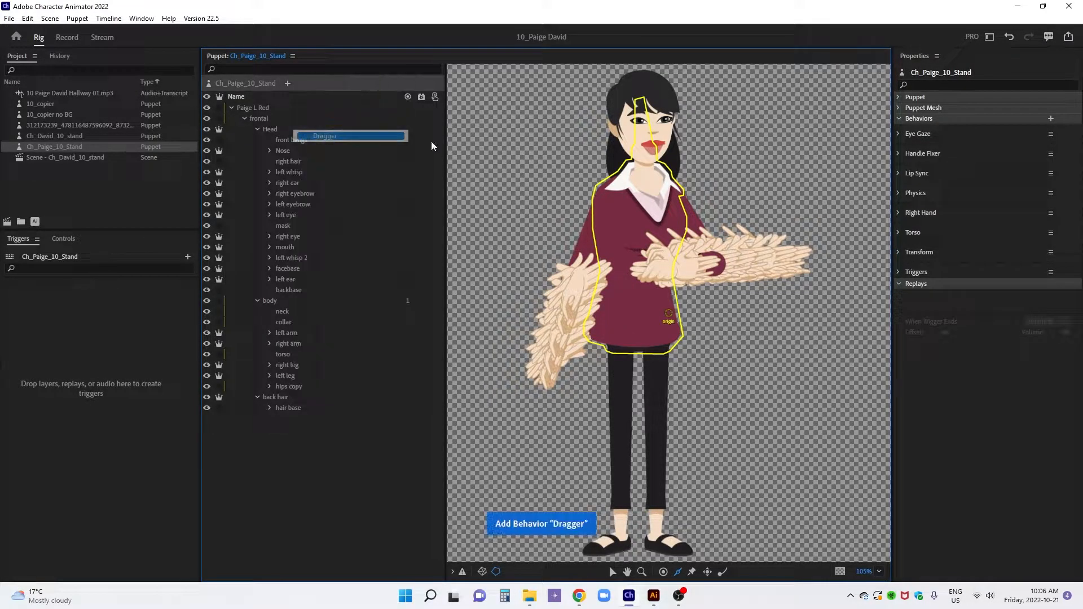
{"action": "left_click", "coordinate": [1050, 134]}
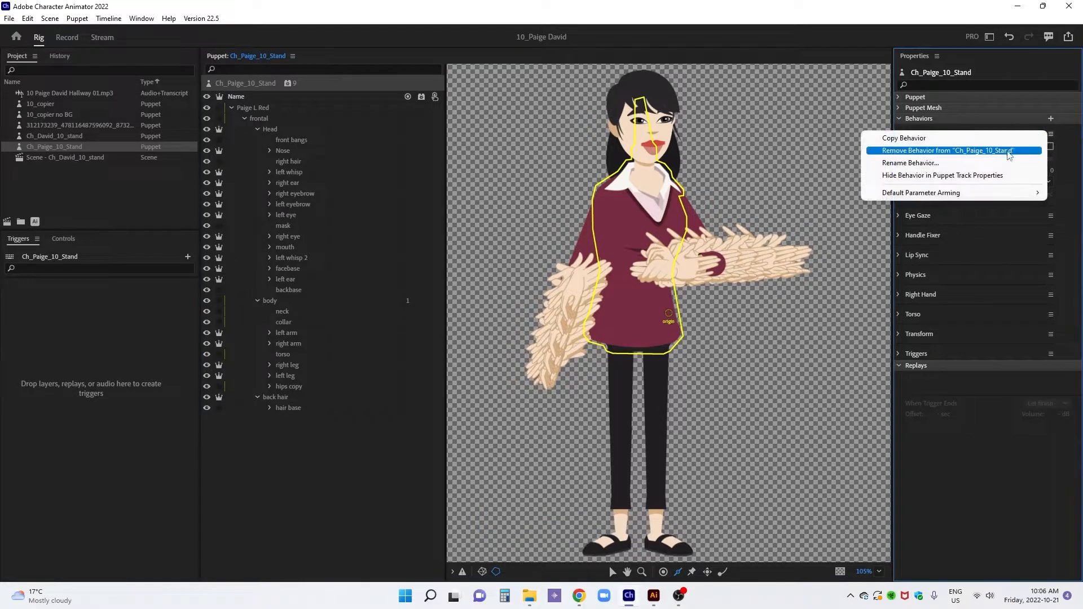
{"action": "left_click", "coordinate": [994, 163]}
{"action": "type", "text": "r"}
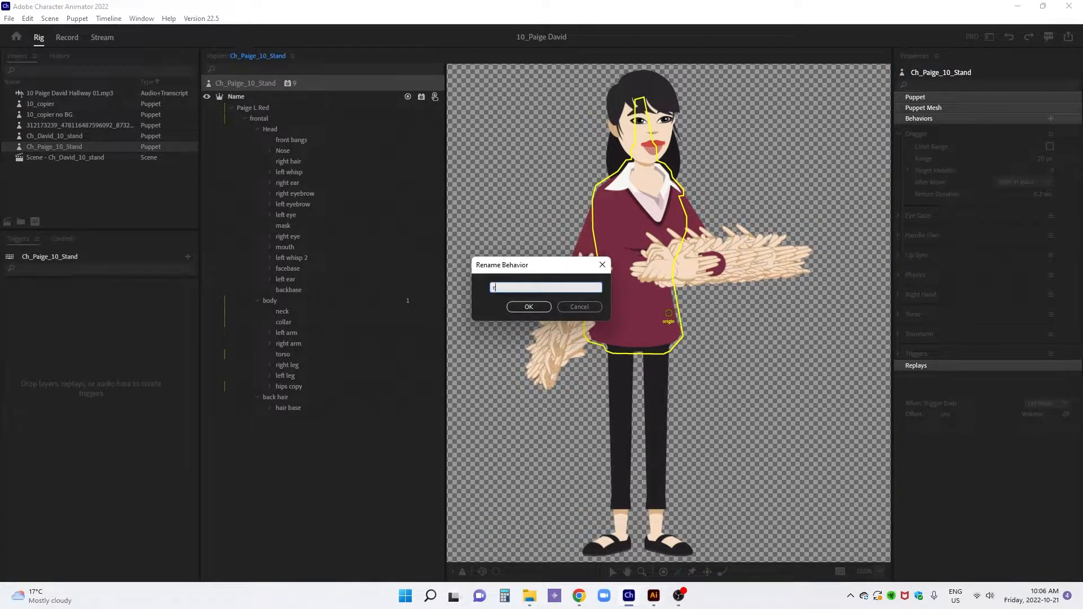
{"action": "type", "text": "Left Hand"}
{"action": "key", "text": "Return"}
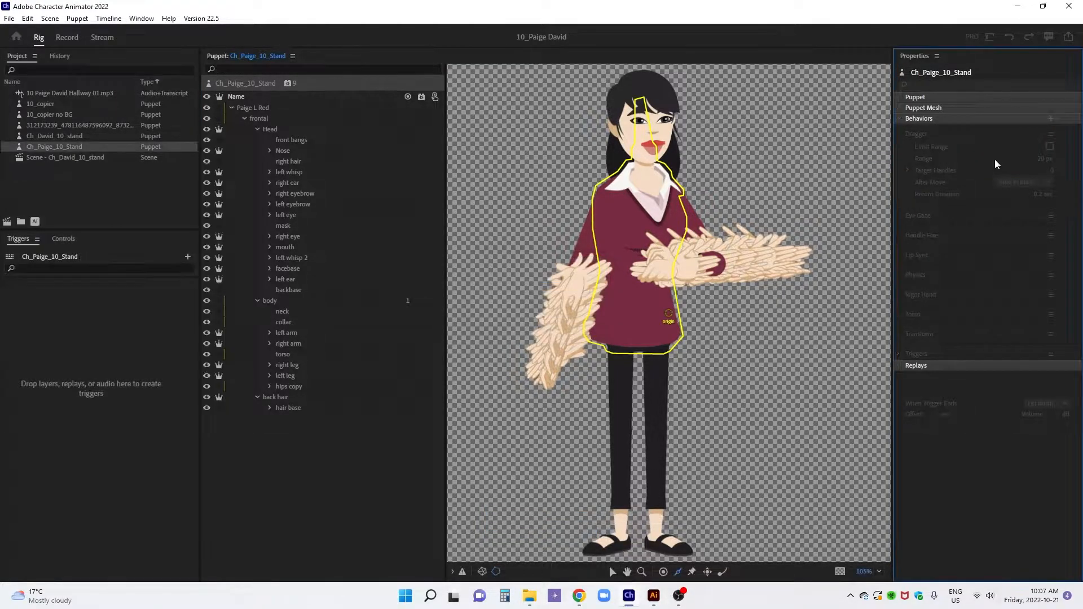
Add the Auto Blink and Limb IK behaviors to the whole puppet
{"action": "left_click", "coordinate": [288, 83]}
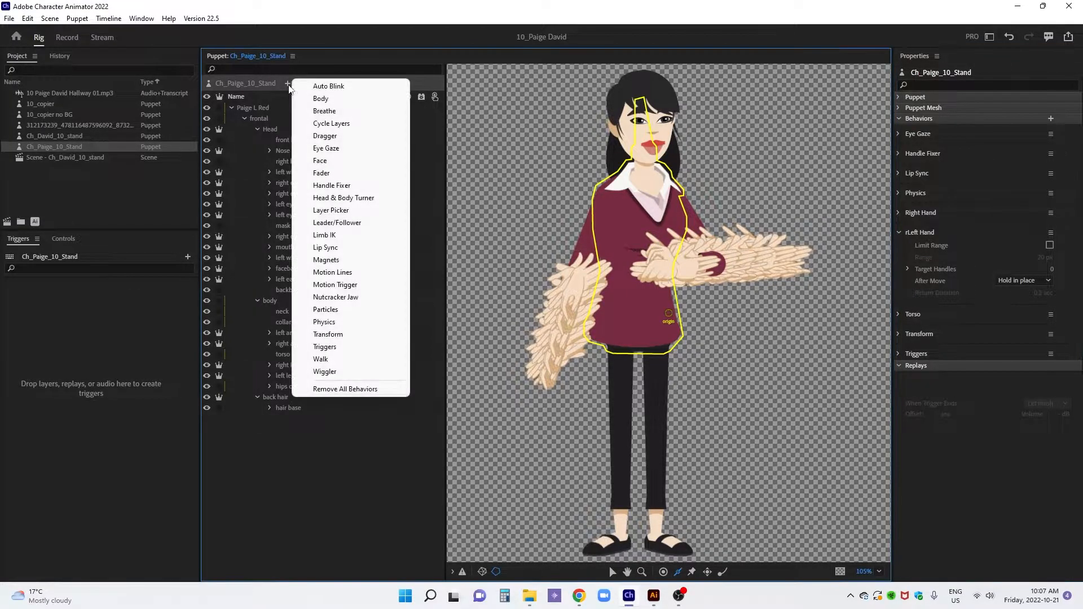
{"action": "left_click", "coordinate": [289, 85]}
{"action": "left_click", "coordinate": [288, 83]}
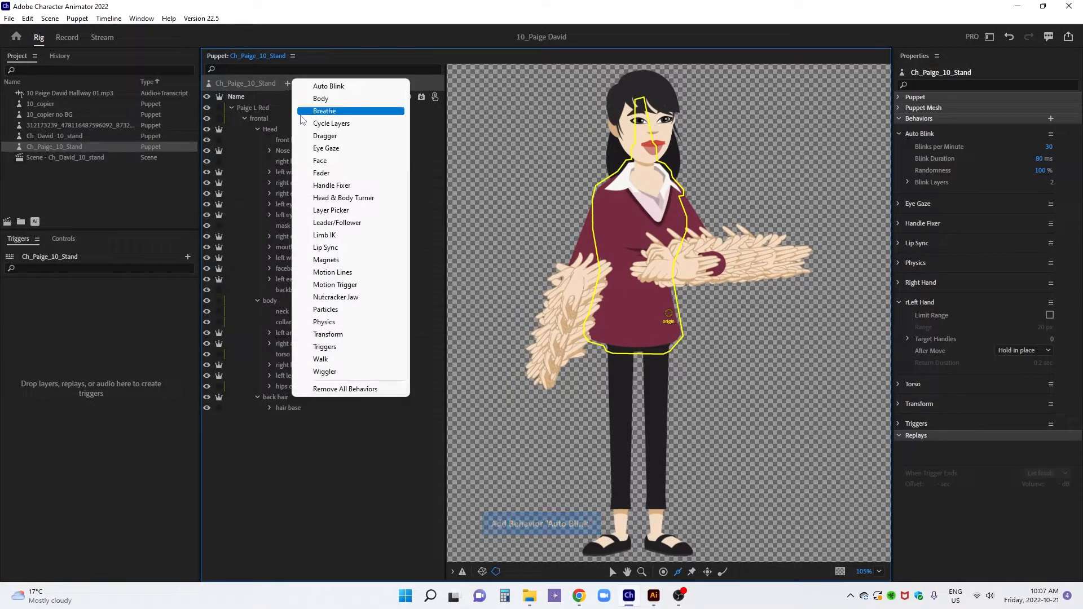
{"action": "left_click", "coordinate": [319, 235]}
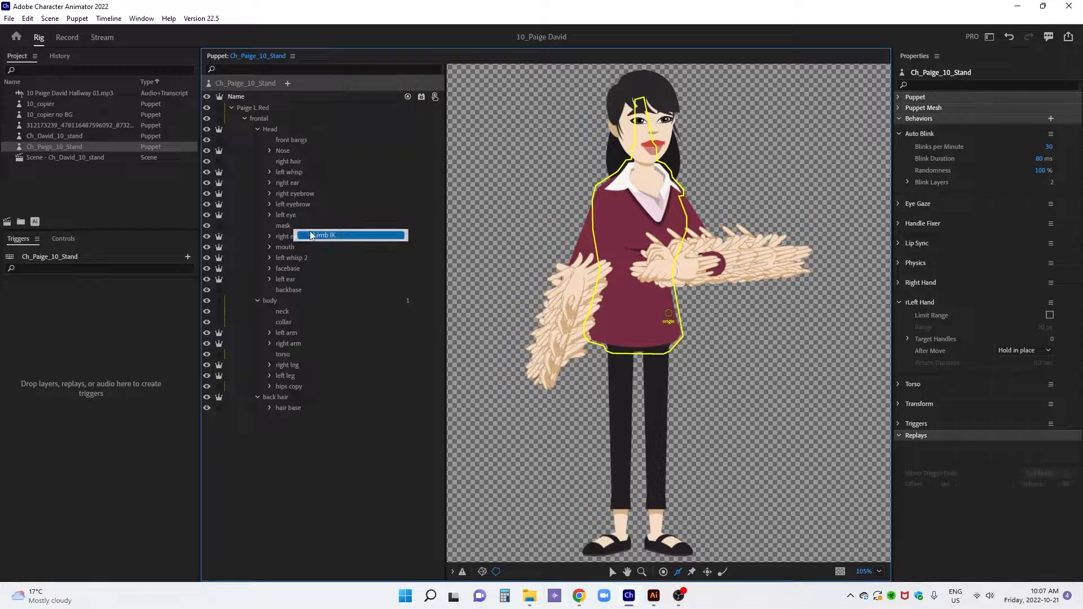
Tag the frontal layer as Head and move its origin handle to the middle of the lower torso
{"action": "left_click", "coordinate": [299, 119]}
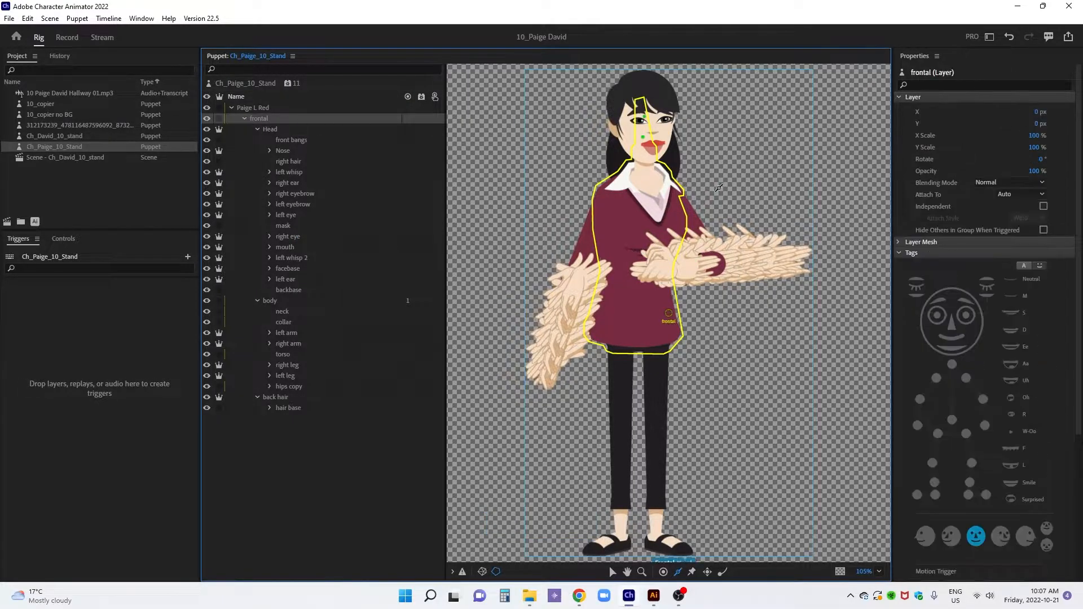
{"action": "left_click", "coordinate": [953, 286]}
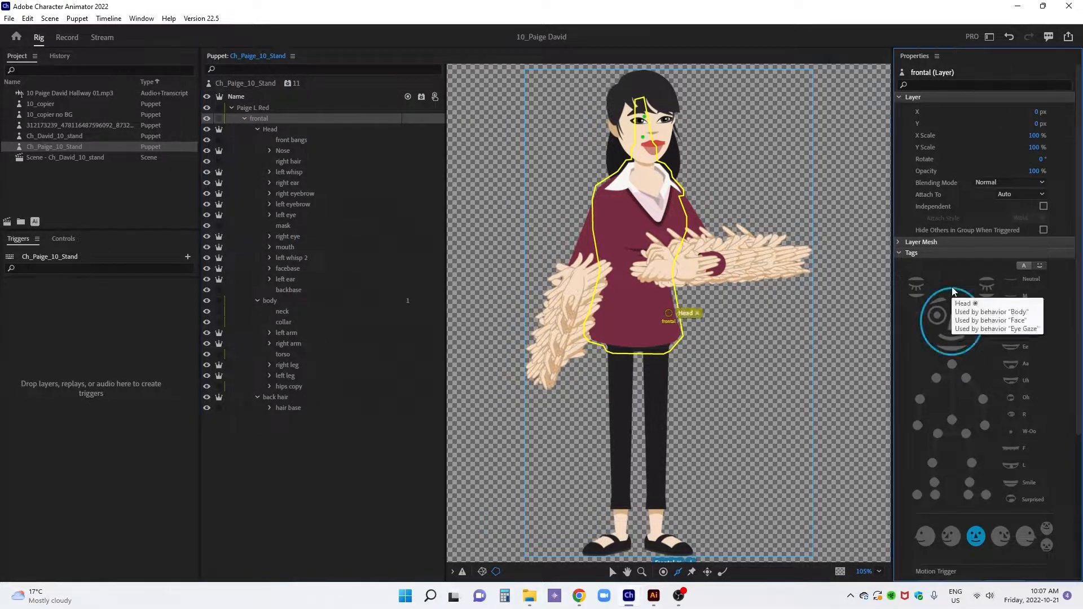
{"action": "left_click_drag", "start_coordinate": [667, 314], "coordinate": [628, 309]}
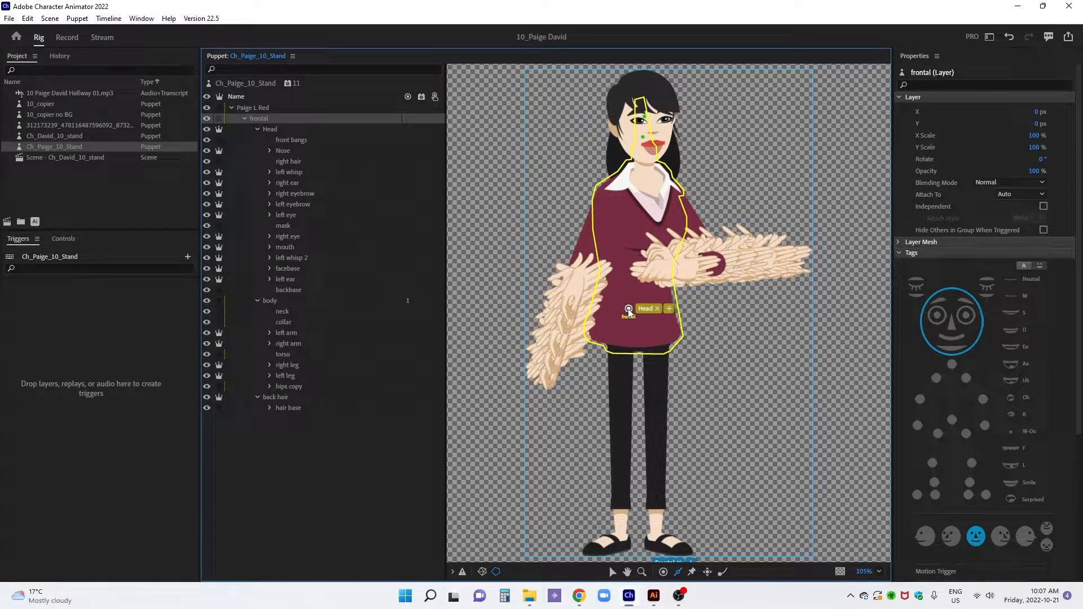
Add a Face behavior to the Head layer
{"action": "left_click", "coordinate": [276, 130]}
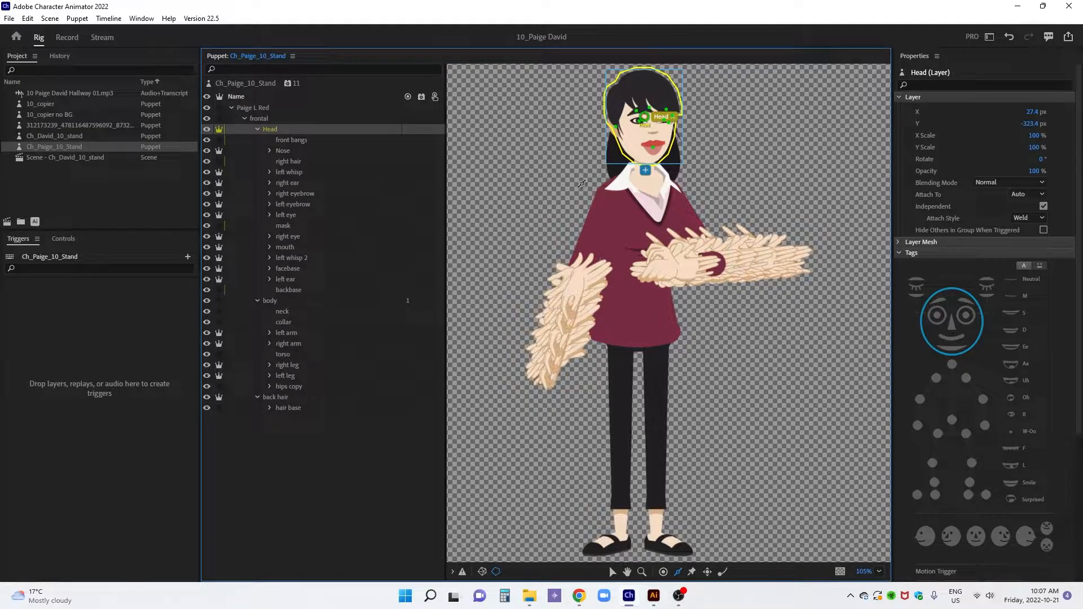
{"action": "left_click", "coordinate": [421, 130]}
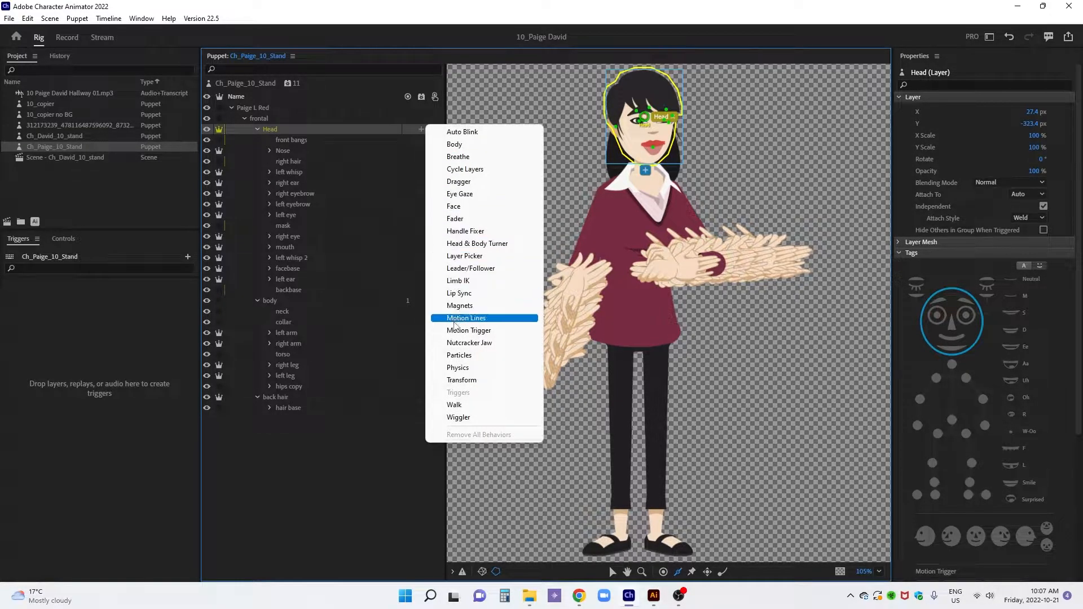
{"action": "left_click", "coordinate": [454, 206]}
Collapse the Head and body groups, tag the back hair layer as Head, and give it a Face behavior
{"action": "left_click", "coordinate": [258, 129]}
{"action": "left_click", "coordinate": [258, 140]}
{"action": "left_click", "coordinate": [288, 153]}
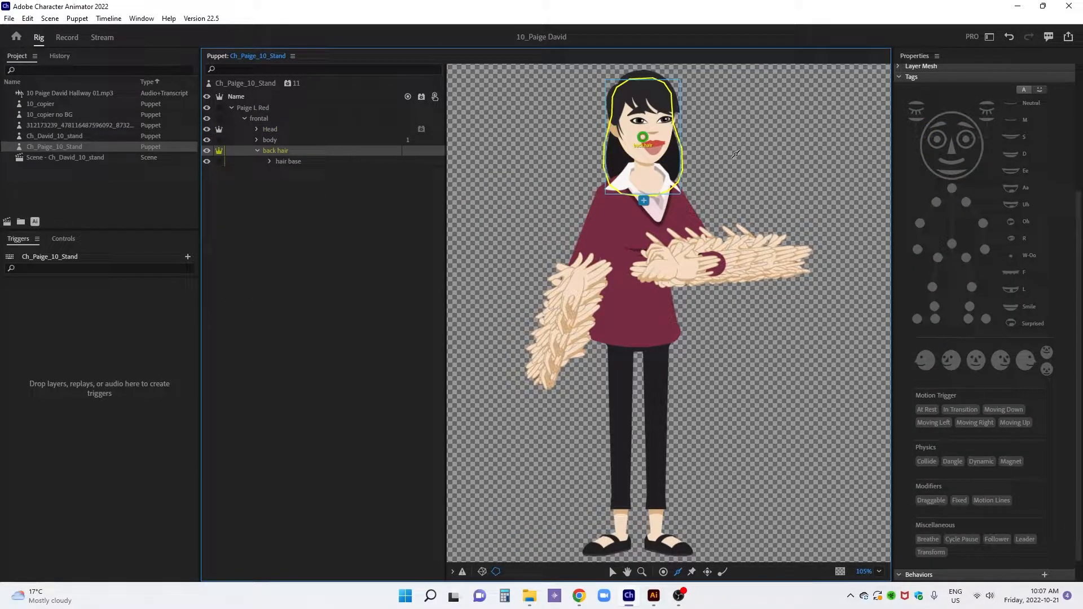
{"action": "left_click", "coordinate": [949, 112]}
{"action": "left_click", "coordinate": [421, 151]}
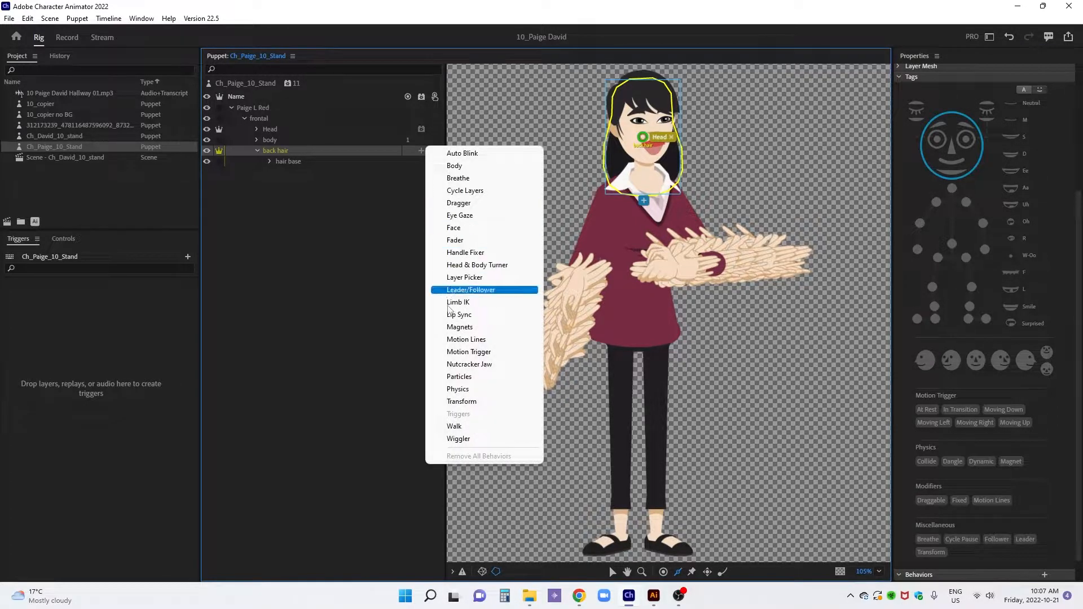
{"action": "left_click", "coordinate": [457, 229]}
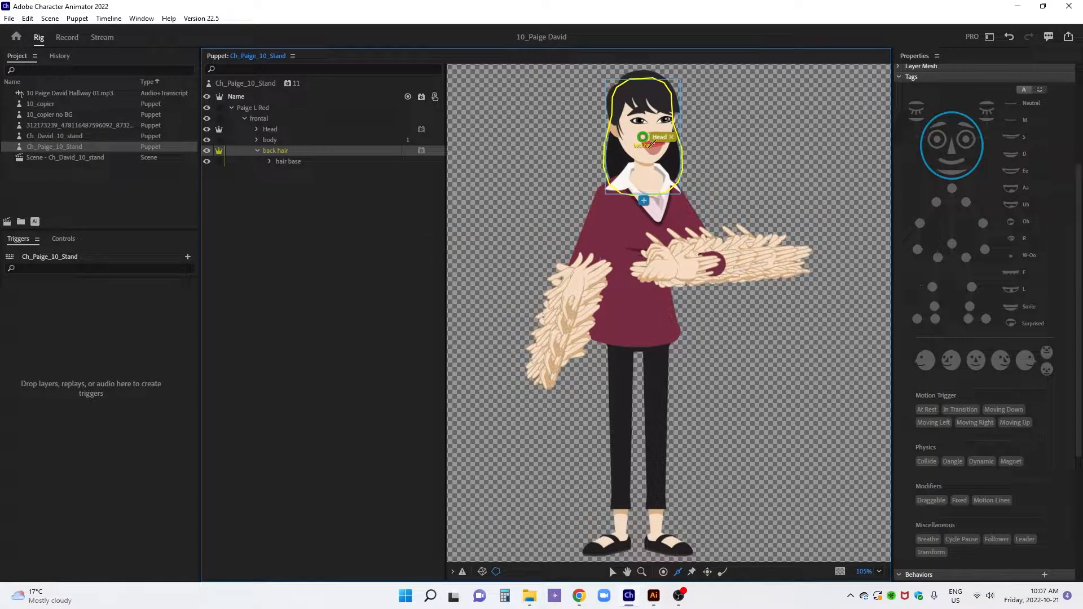
Move the back hair layer's origin handle down to jaw level, just above the collar
{"action": "left_click_drag", "start_coordinate": [642, 137], "coordinate": [635, 156]}
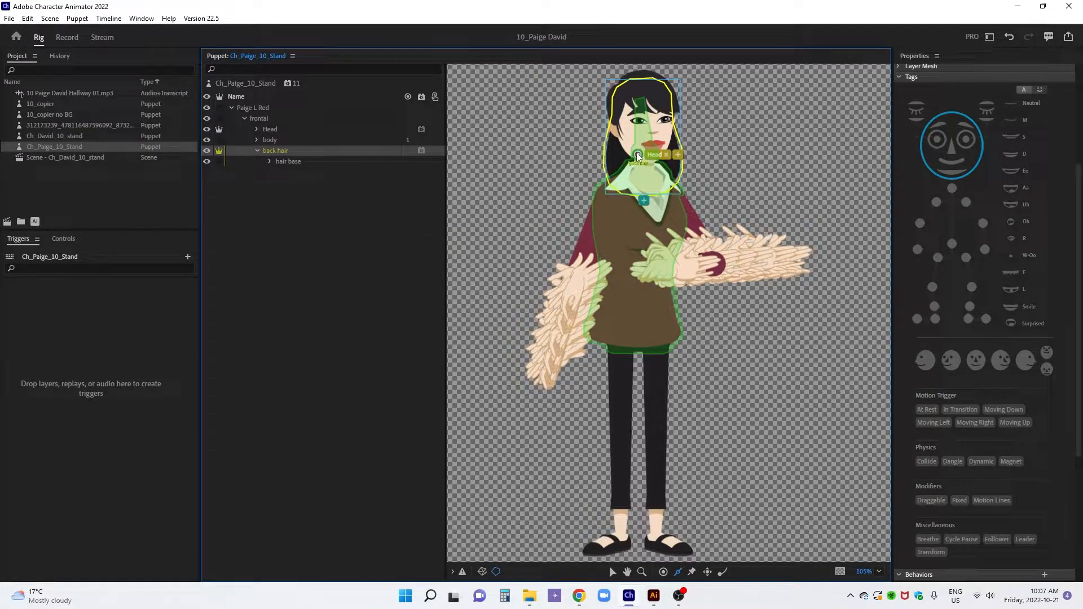
{"action": "left_click", "coordinate": [637, 153]}
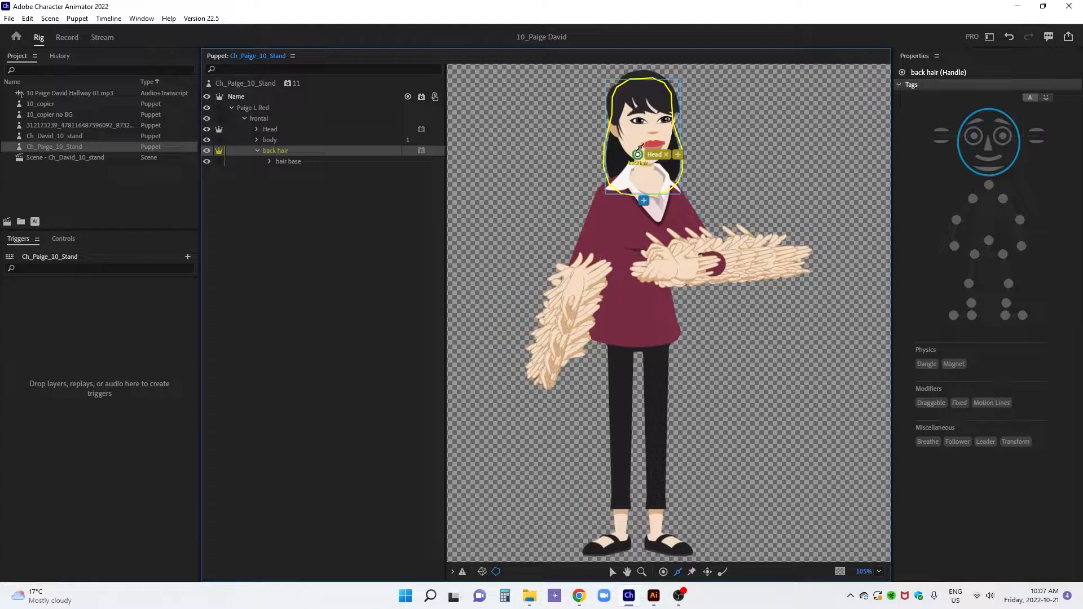
{"action": "mouse_move", "coordinate": [638, 154]}
{"action": "left_mouse_down"}
{"action": "mouse_move", "coordinate": [642, 141]}
{"action": "mouse_move", "coordinate": [638, 152]}
{"action": "left_mouse_up"}
In the back hair's Face behavior, set Head Position Strength to -150% and both Head Scale Strength and Head Tilt Strength to 0%
{"action": "left_click", "coordinate": [298, 151]}
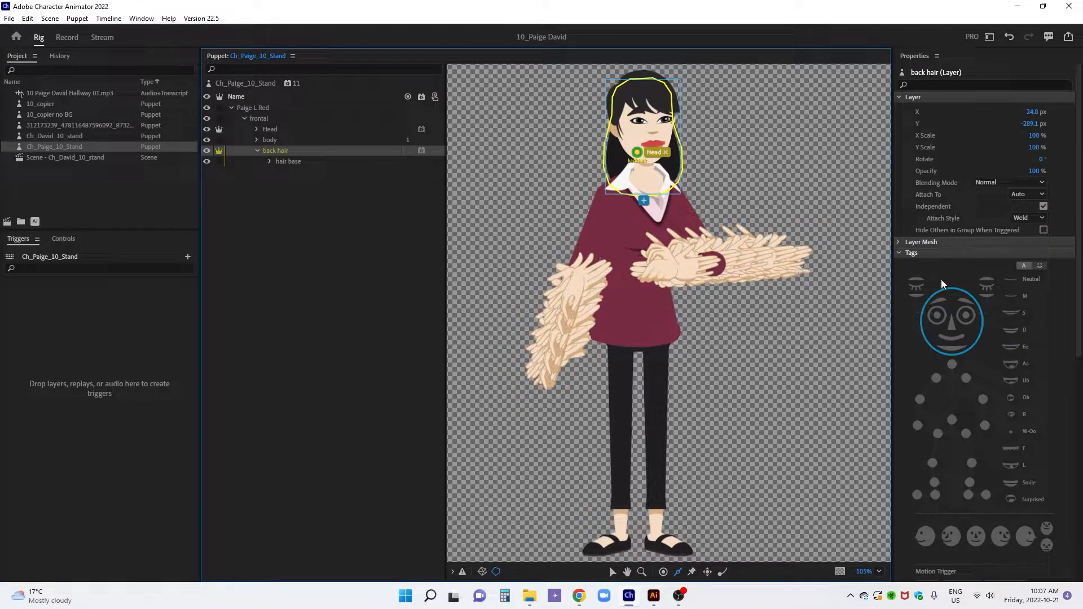
{"action": "scroll", "coordinate": [986, 302], "scroll_direction": "down", "scroll_amount": 6}
{"action": "scroll", "coordinate": [985, 308], "scroll_direction": "down", "scroll_amount": 2}
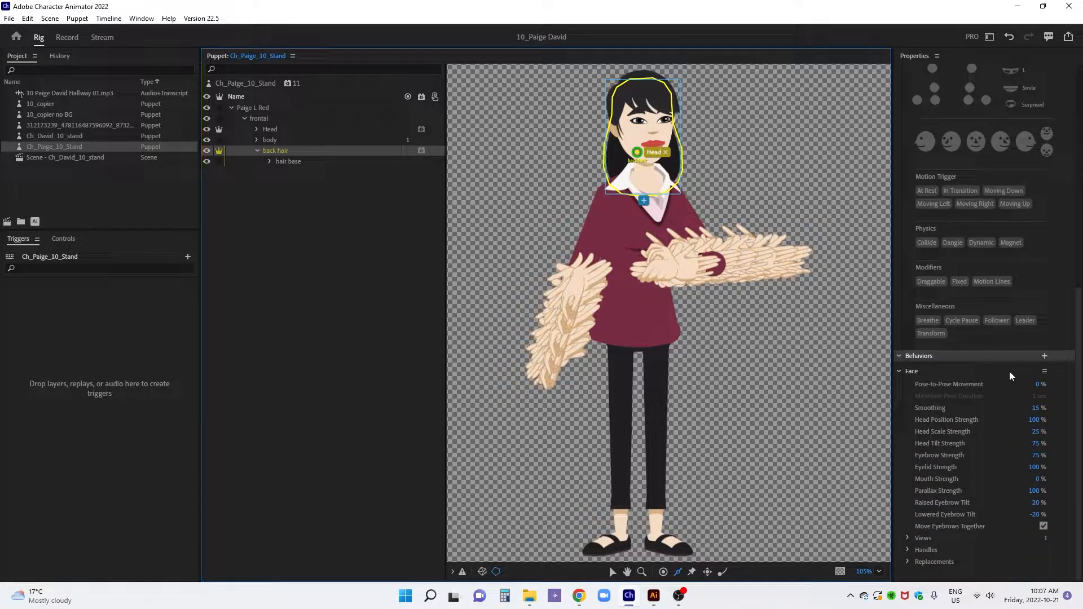
{"action": "left_click", "coordinate": [1035, 421]}
{"action": "type", "text": "-150"}
{"action": "key", "text": "Return"}
{"action": "left_click", "coordinate": [1035, 431]}
{"action": "type", "text": "0"}
{"action": "key", "text": "Return"}
{"action": "left_click", "coordinate": [1034, 444]}
{"action": "type", "text": "0"}
{"action": "key", "text": "Return"}
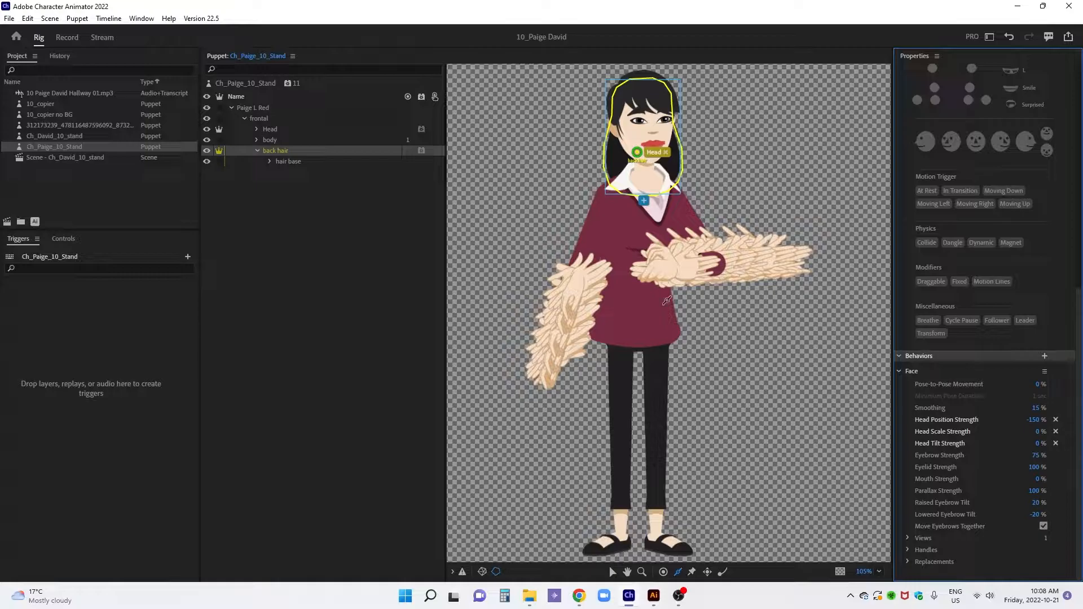
In the Head layer's Face behavior, set Head Position Strength, Head Scale Strength and Parallax Strength to 0%
{"action": "left_click", "coordinate": [311, 130]}
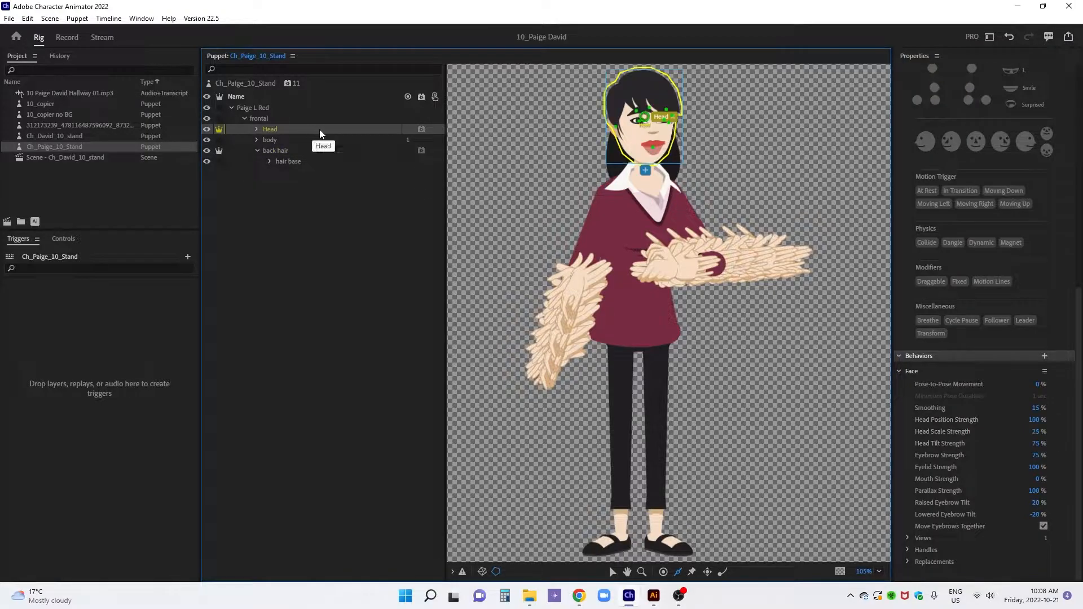
{"action": "left_click", "coordinate": [1039, 420]}
{"action": "type", "text": "0"}
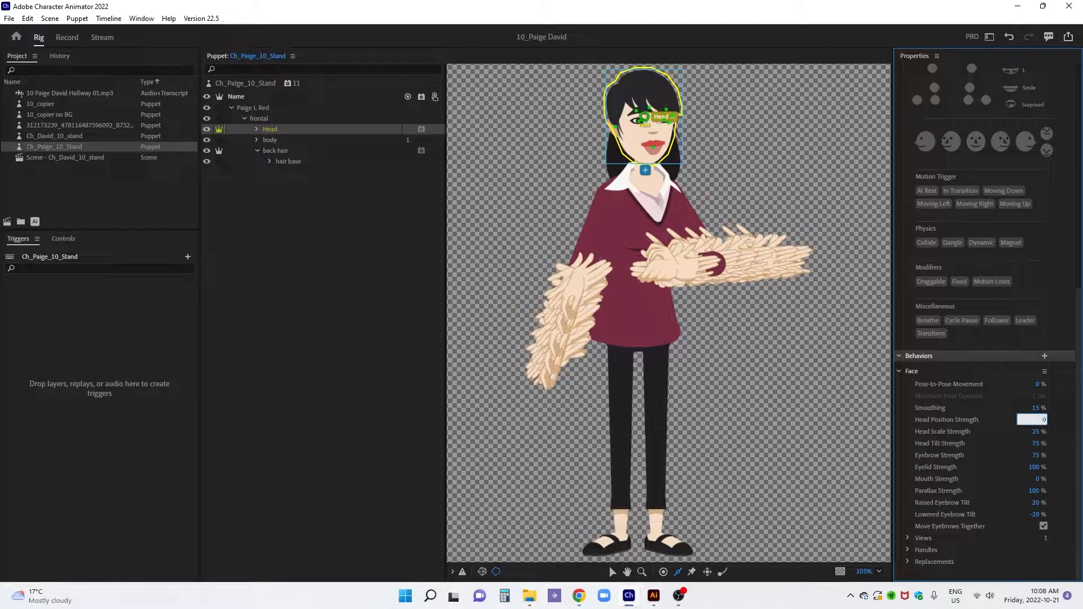
{"action": "key", "text": "Tab"}
{"action": "type", "text": "0"}
{"action": "key", "text": "Return"}
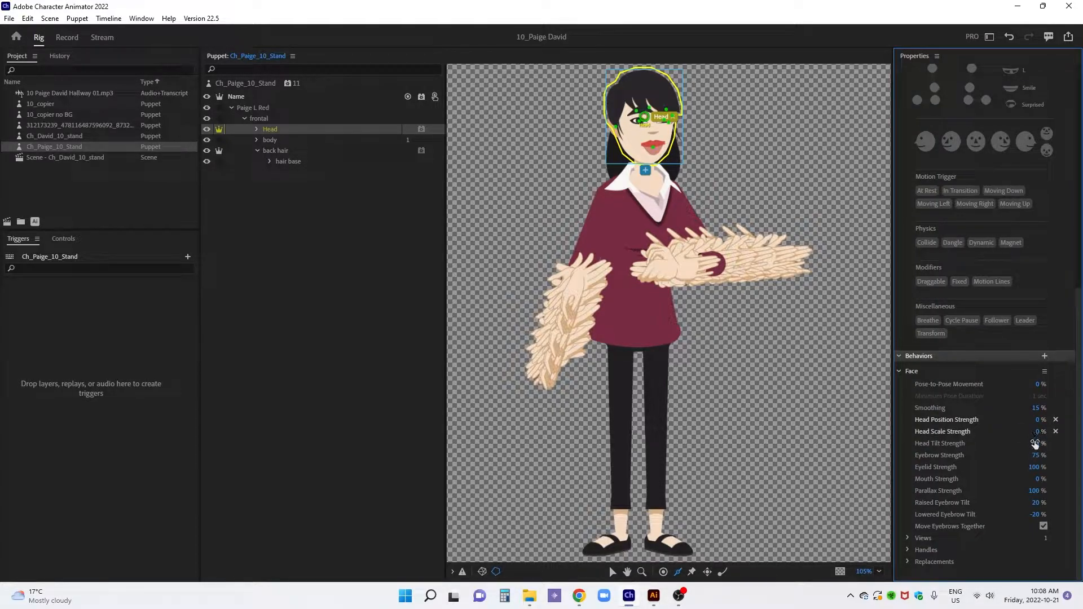
{"action": "left_click", "coordinate": [1034, 490]}
{"action": "type", "text": "0"}
{"action": "key", "text": "Return"}
Expand the Head group and create a trigger swap set from its right eyebrow layer
{"action": "left_click", "coordinate": [277, 139]}
{"action": "left_click", "coordinate": [282, 132]}
{"action": "left_click", "coordinate": [257, 130]}
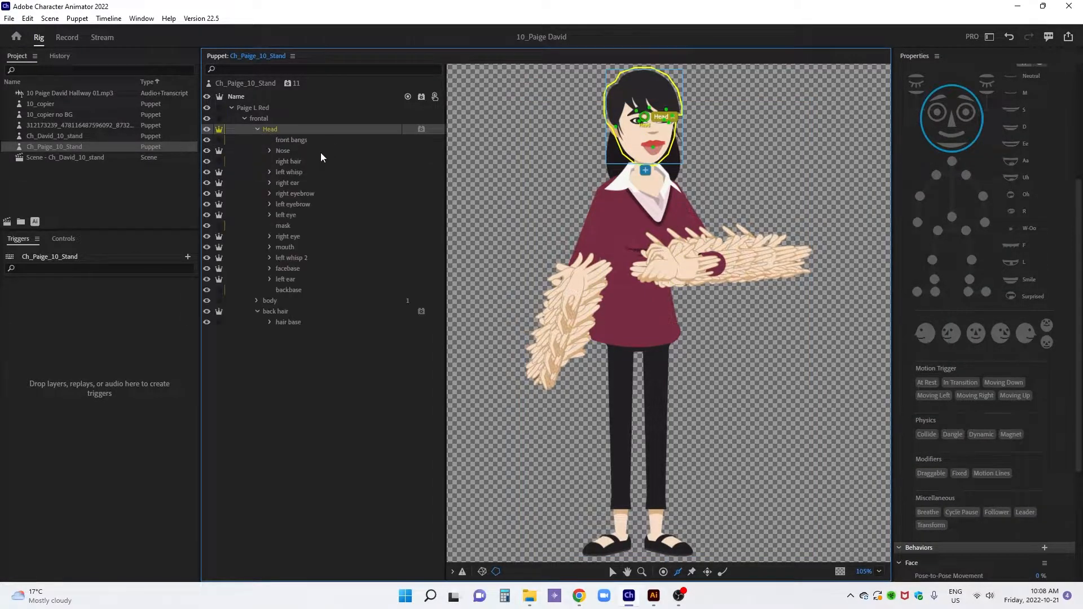
{"action": "left_click_drag", "start_coordinate": [299, 193], "coordinate": [178, 564]}
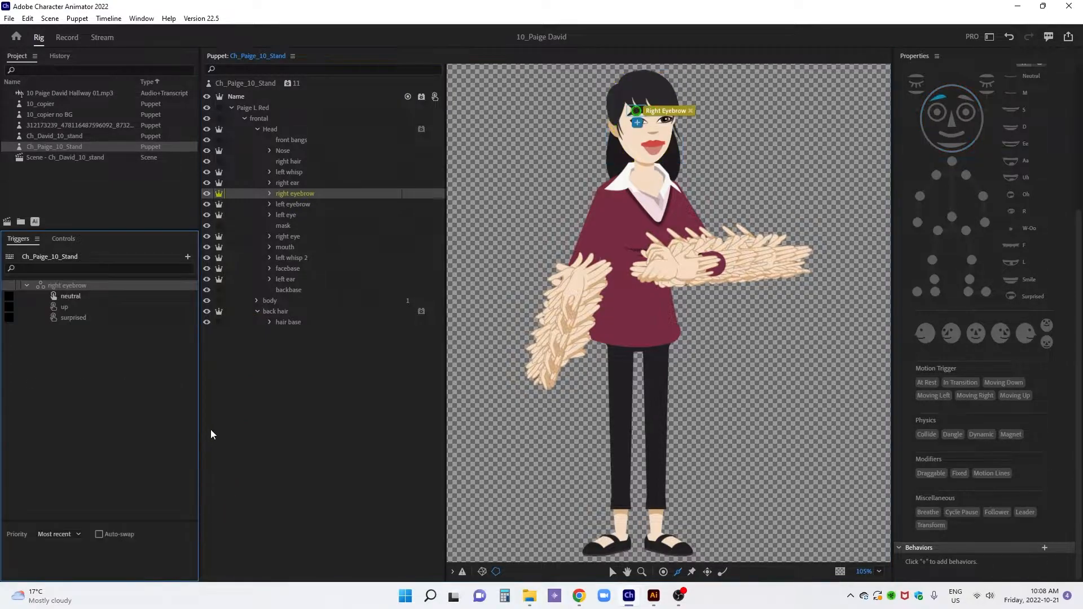
Add the left eyebrow's neutral, up and surprised copies to the matching triggers of the right eyebrow swap set
{"action": "left_click", "coordinate": [269, 204]}
{"action": "left_click_drag", "start_coordinate": [301, 216], "coordinate": [169, 314]}
{"action": "left_click_drag", "start_coordinate": [309, 236], "coordinate": [177, 320]}
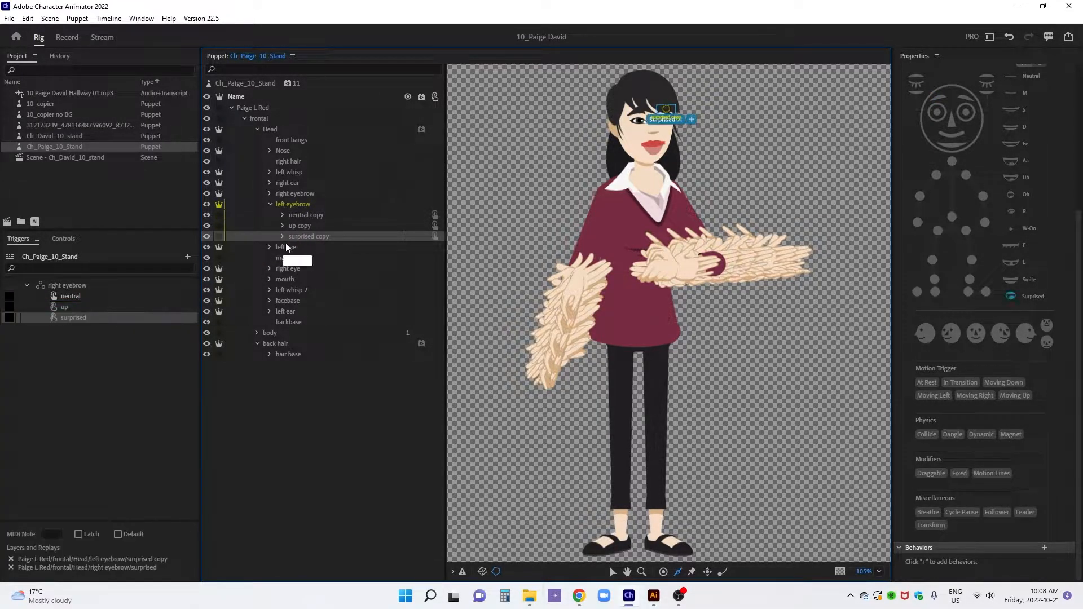
Add a Cycle Layers behavior to the right eyebrow and left eyebrow layers inside the surprised and surprised copy groups
{"action": "left_click", "coordinate": [281, 237]}
{"action": "left_click", "coordinate": [270, 194]}
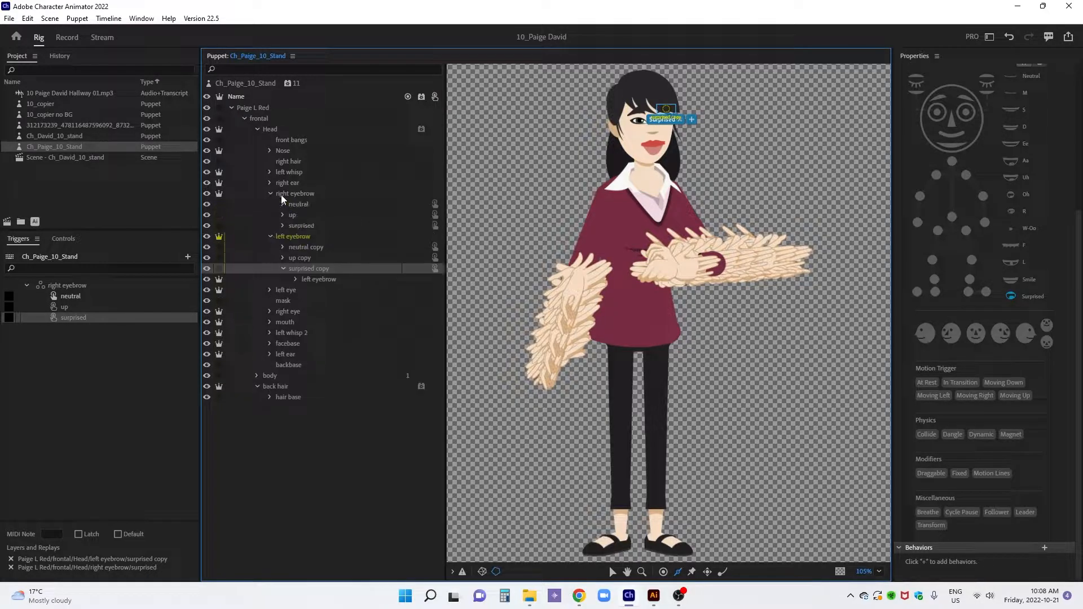
{"action": "left_click", "coordinate": [283, 225]}
{"action": "left_click", "coordinate": [318, 235]}
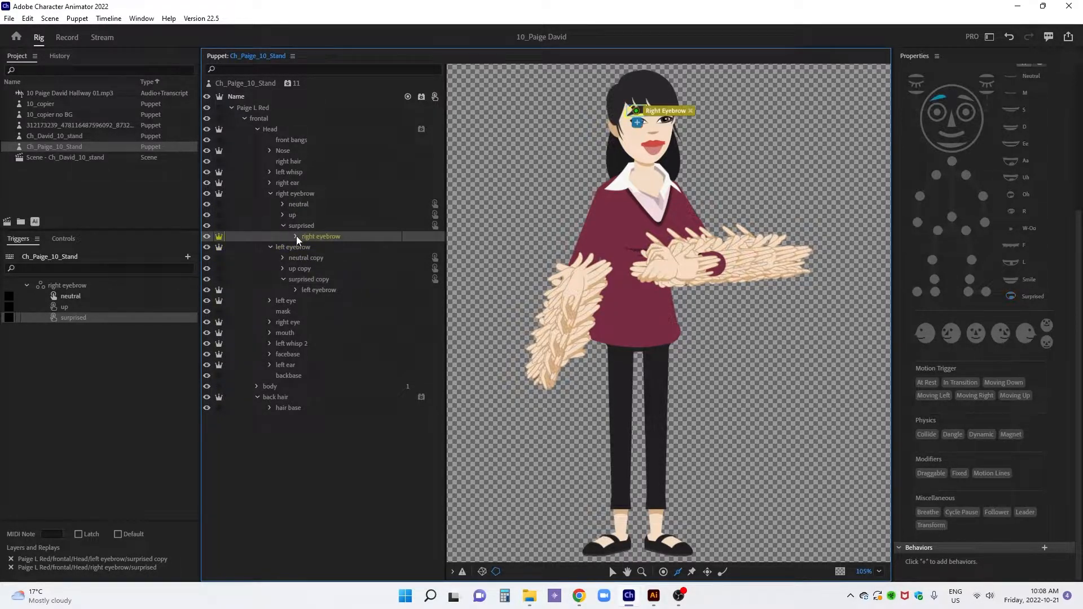
{"action": "left_click", "coordinate": [296, 237]}
{"action": "left_click", "coordinate": [304, 237]}
{"action": "left_click", "coordinate": [321, 291], "text": "ctrl"}
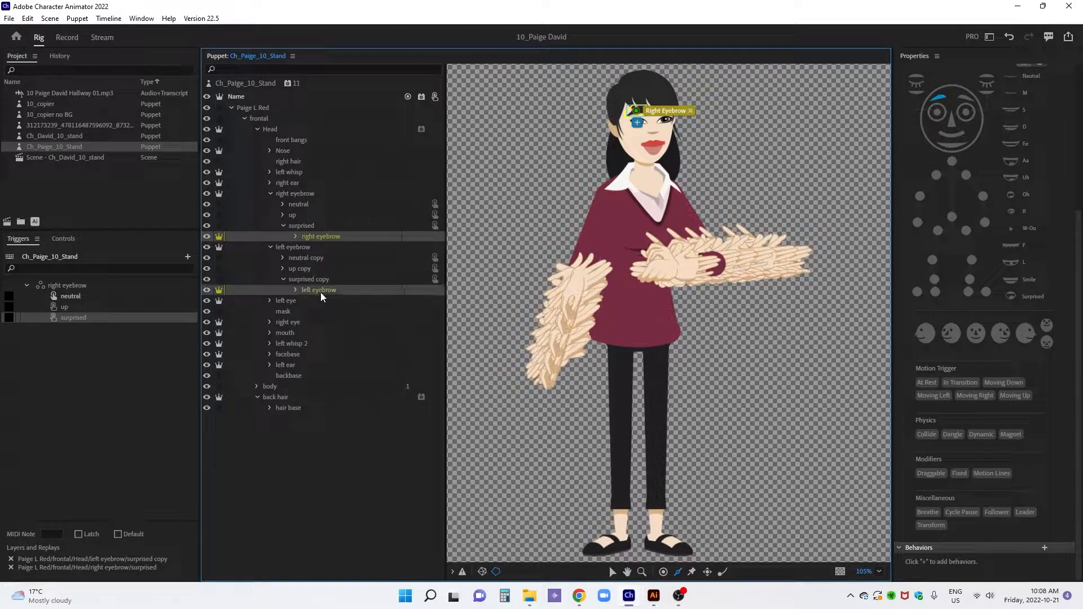
{"action": "left_click", "coordinate": [418, 293]}
{"action": "left_click", "coordinate": [459, 308]}
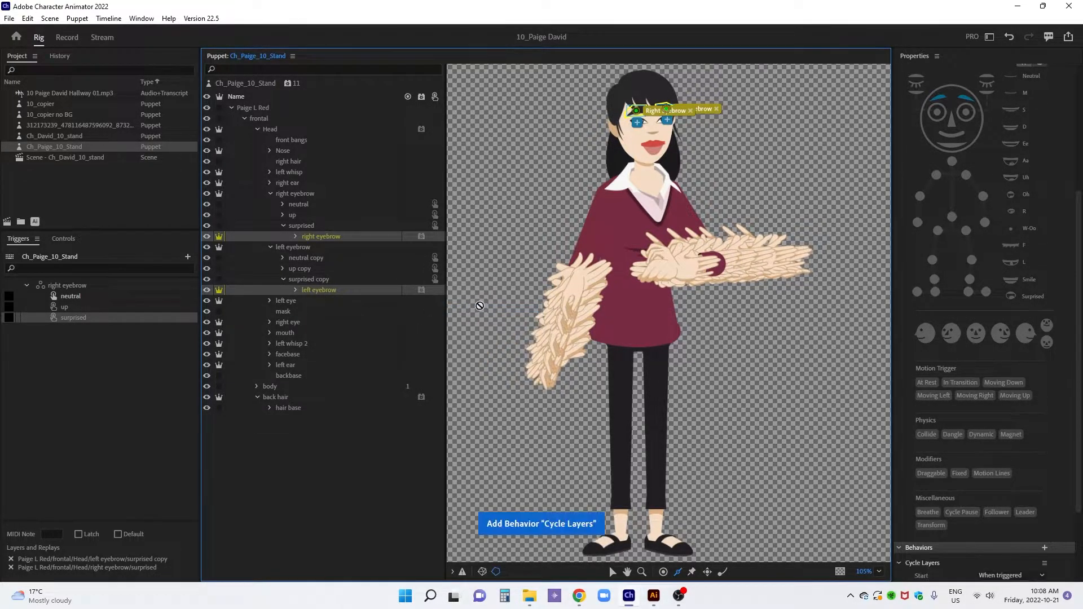
In the eyebrows' Cycle Layers behavior, set Advance Every to 2 frames and enable Forward and Reverse and Hold on Last Layer
{"action": "scroll", "coordinate": [930, 441], "scroll_direction": "down", "scroll_amount": 3}
{"action": "left_click", "coordinate": [1023, 490]}
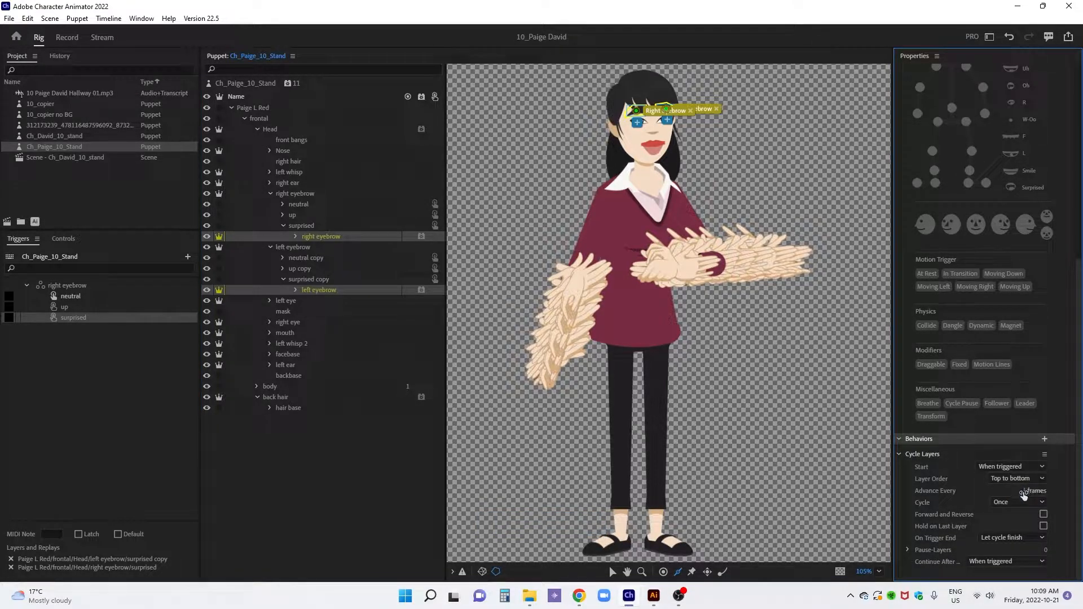
{"action": "type", "text": "2"}
{"action": "key", "text": "Return"}
{"action": "left_click", "coordinate": [1044, 514]}
{"action": "left_click", "coordinate": [1044, 525]}
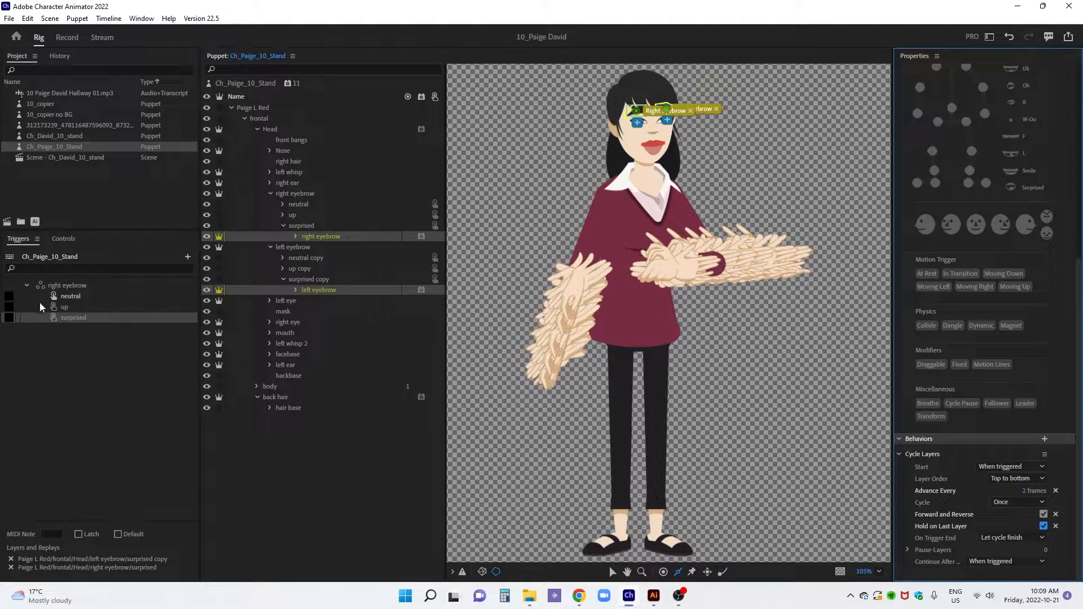
Assign a keyboard shortcut to the surprised trigger and enable Latch for it
{"action": "left_click", "coordinate": [9, 319]}
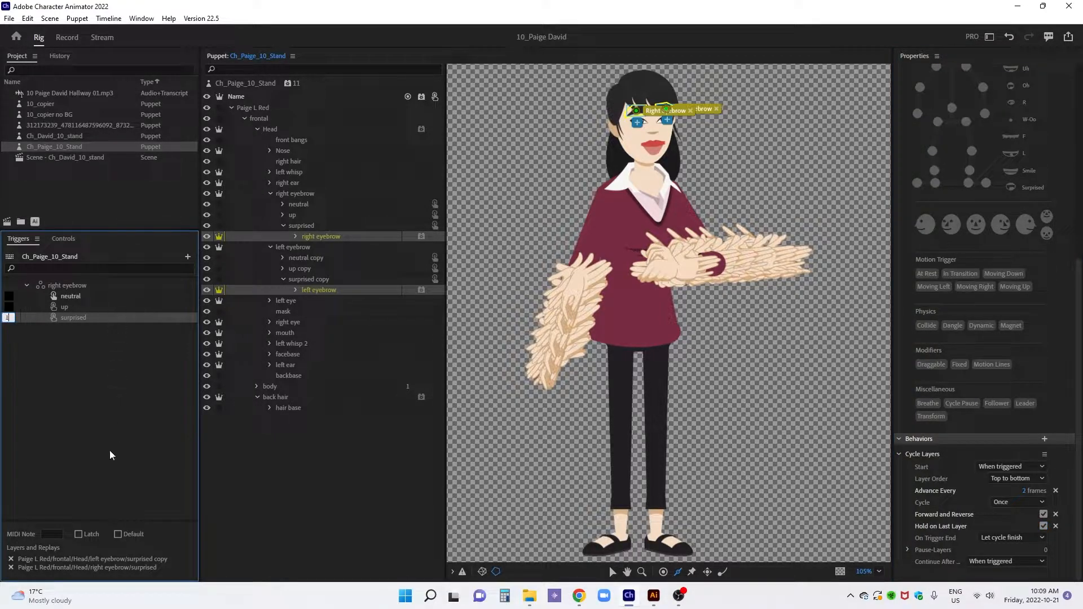
{"action": "left_click", "coordinate": [90, 535]}
Collapse the eyebrow and Head groups and expand the body group
{"action": "left_click", "coordinate": [271, 192]}
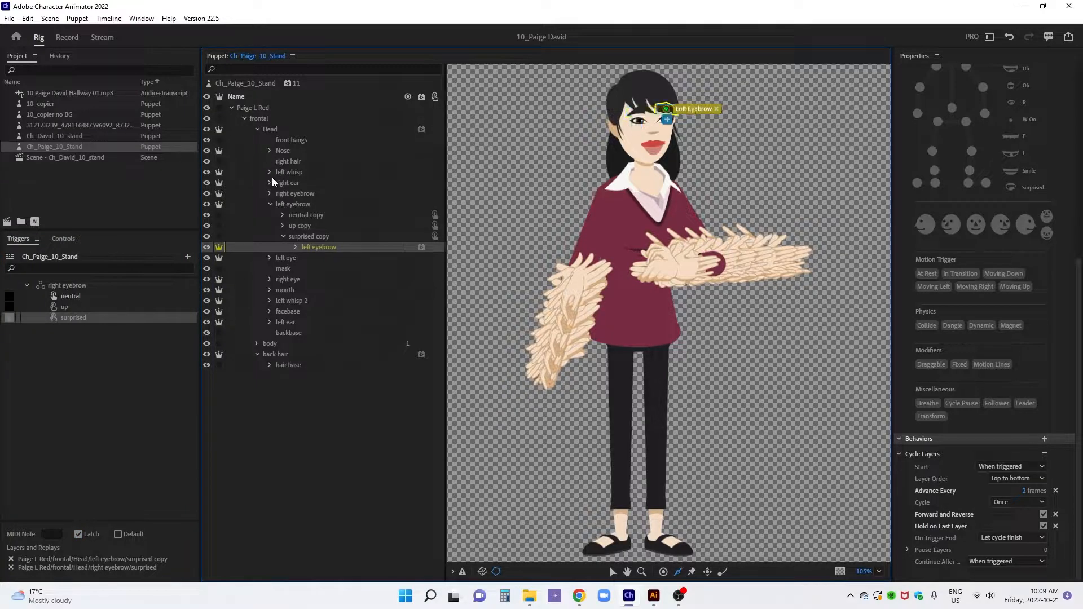
{"action": "left_click", "coordinate": [268, 205]}
{"action": "left_click", "coordinate": [256, 128]}
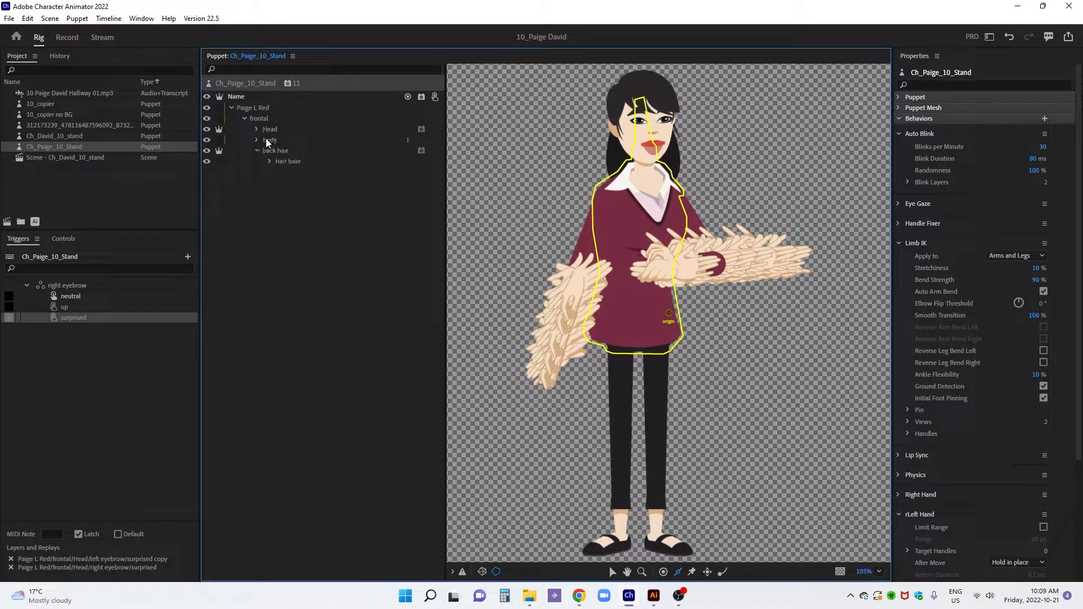
{"action": "left_click", "coordinate": [285, 144]}
{"action": "left_click", "coordinate": [257, 140]}
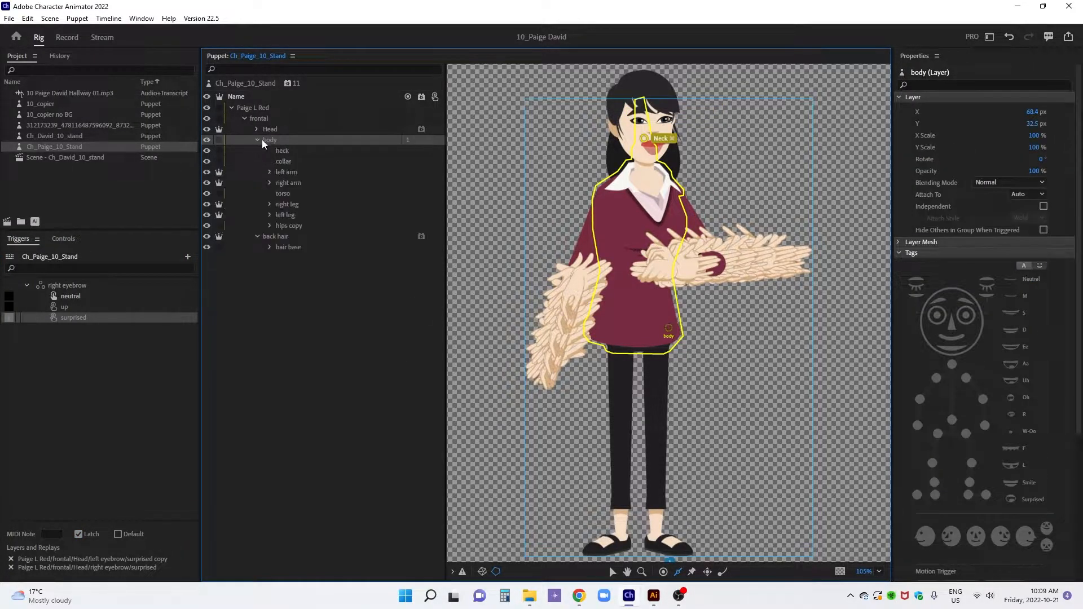
Expand the left arm's forearms group and hide its default, 05, 1, 2 and 3 layers, leaving only layer 4 visible
{"action": "left_click", "coordinate": [286, 172]}
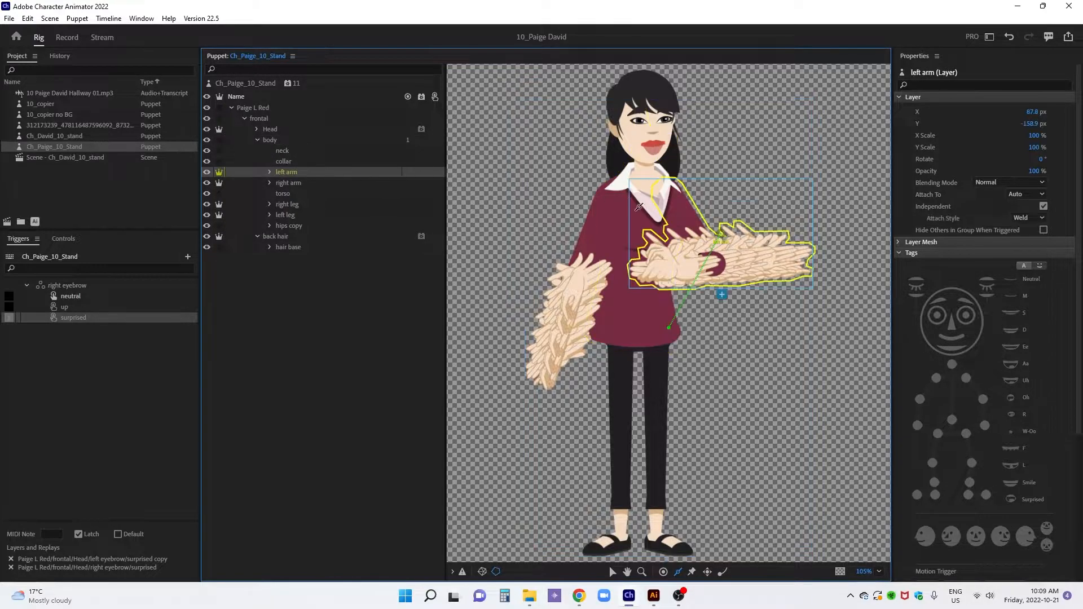
{"action": "key", "text": "z"}
{"action": "left_click", "coordinate": [726, 226]}
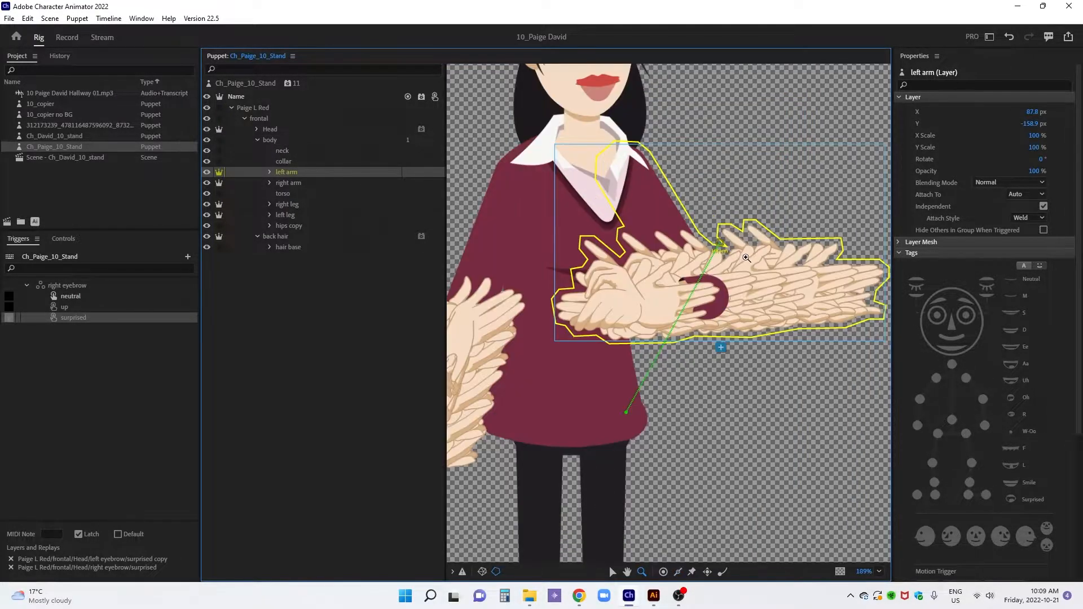
{"action": "left_click", "coordinate": [271, 172]}
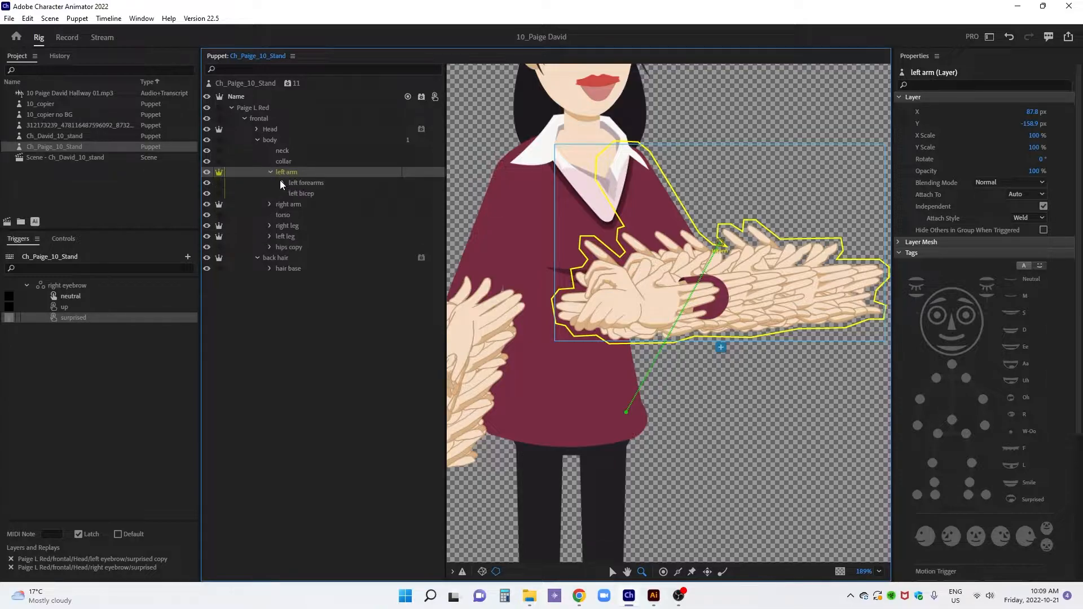
{"action": "left_click", "coordinate": [207, 194]}
{"action": "left_click", "coordinate": [207, 204]}
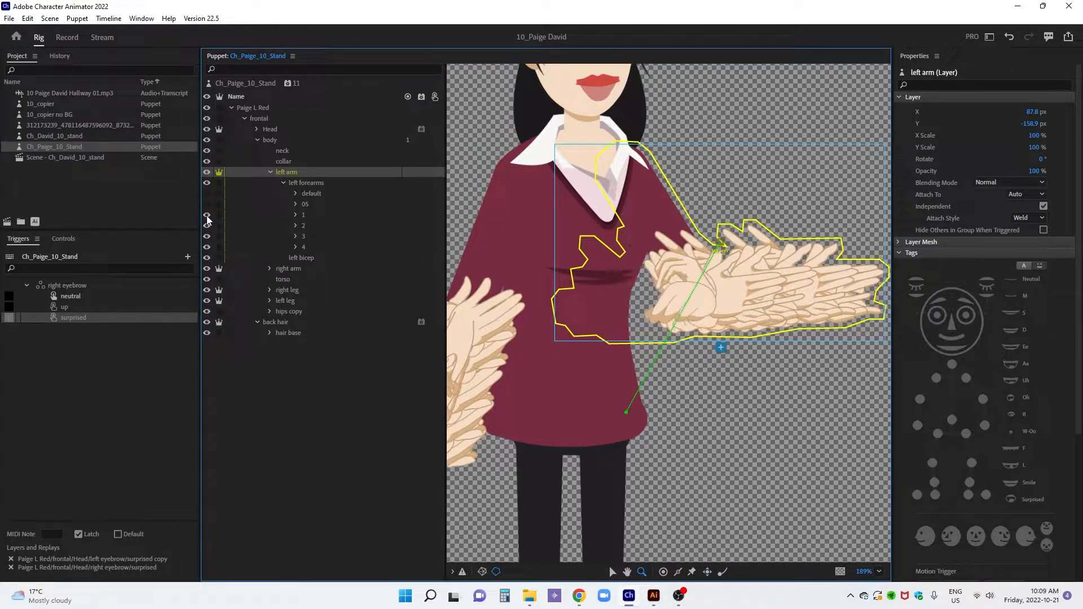
{"action": "left_click", "coordinate": [206, 216]}
{"action": "left_click", "coordinate": [207, 227]}
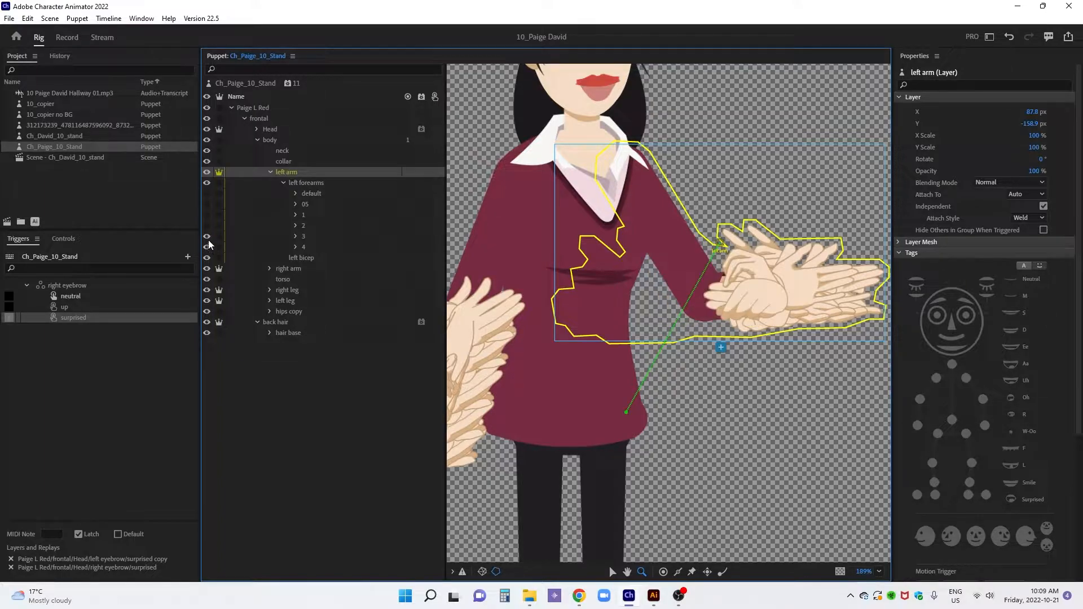
{"action": "left_click", "coordinate": [207, 237]}
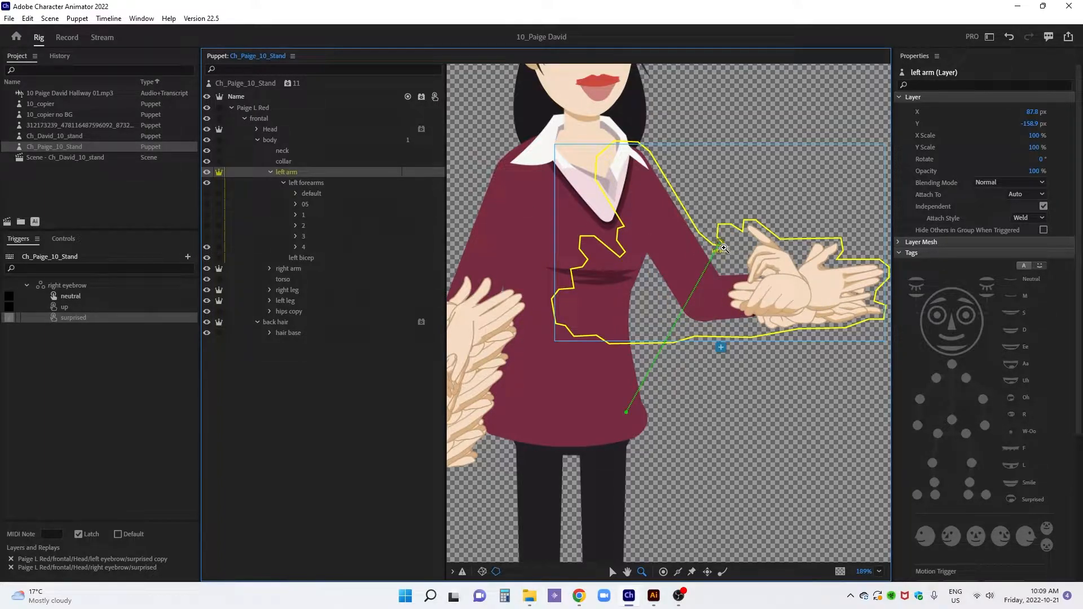
Move the left arm's origin handle to the shoulder with the Left Shoulder tag, and add a Left Elbow handle at the elbow
{"action": "left_click_drag", "start_coordinate": [770, 261], "coordinate": [581, 222]}
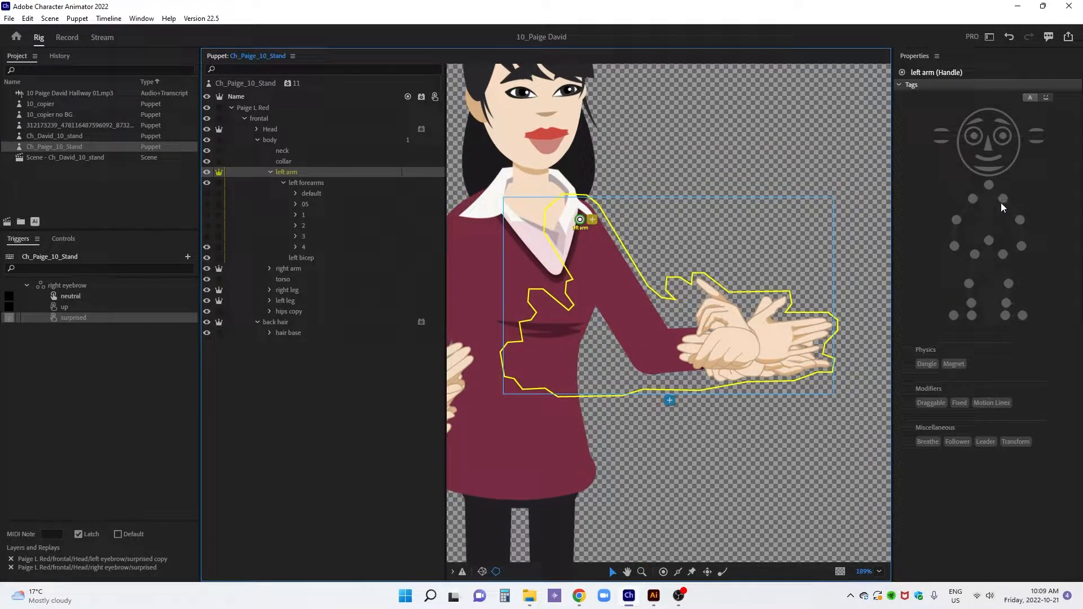
{"action": "left_click", "coordinate": [1003, 198]}
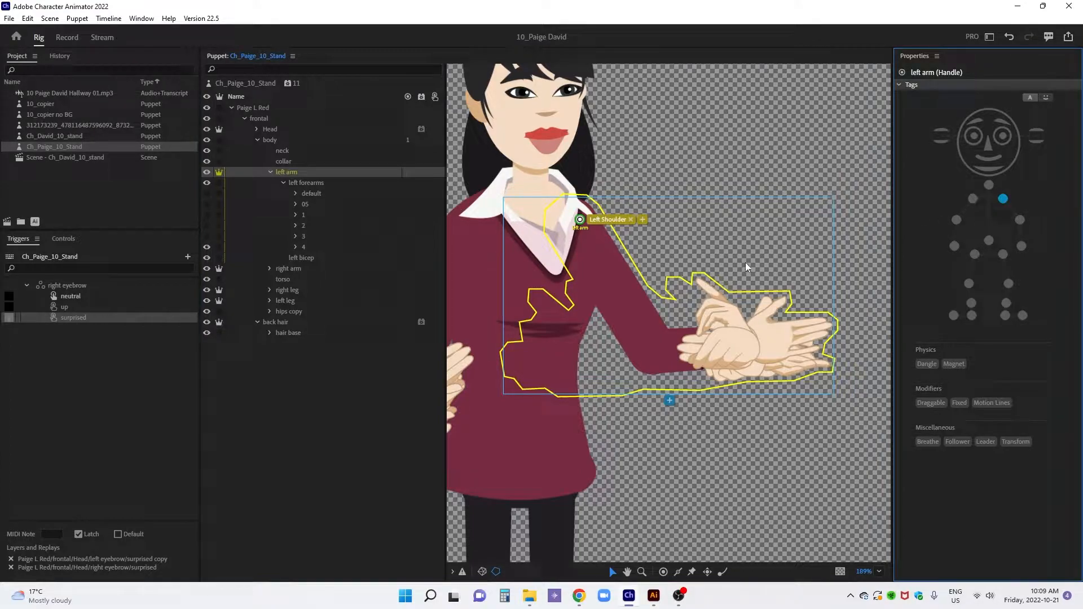
{"action": "key", "text": "h"}
{"action": "left_click", "coordinate": [653, 348]}
{"action": "left_click", "coordinate": [1020, 220]}
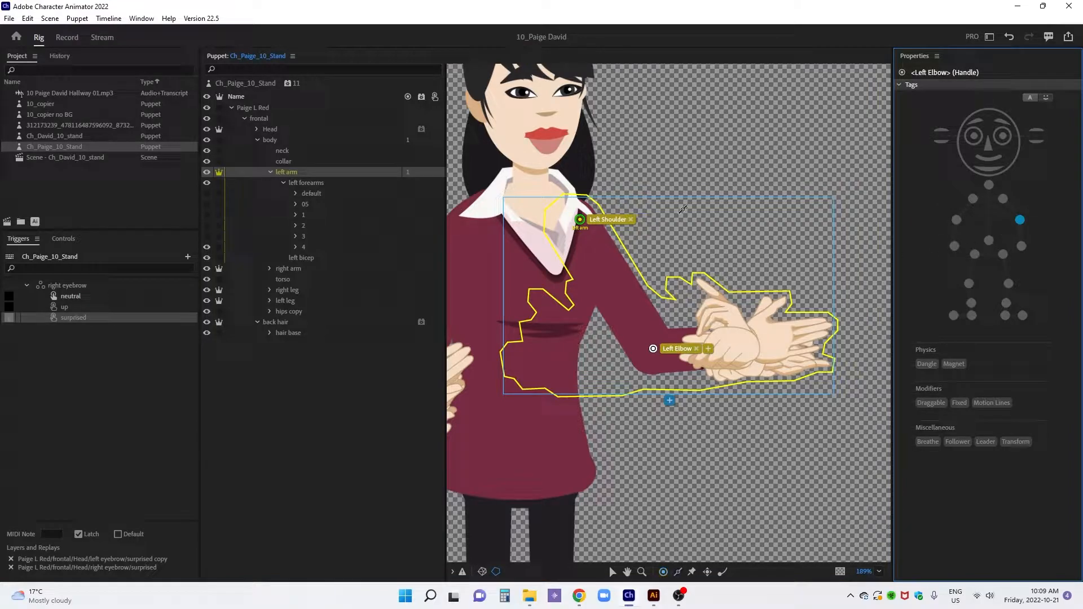
Draw two sticks along the outer and inner edges of the left upper arm
{"action": "key", "text": "s"}
{"action": "left_click_drag", "start_coordinate": [592, 214], "coordinate": [667, 326]}
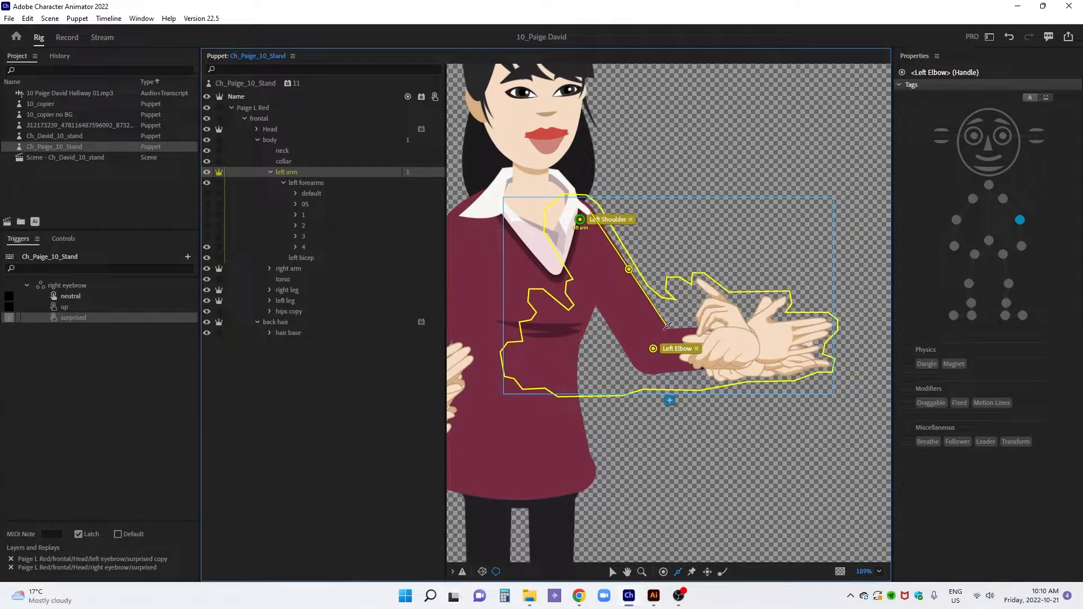
{"action": "left_click_drag", "start_coordinate": [632, 359], "coordinate": [559, 239]}
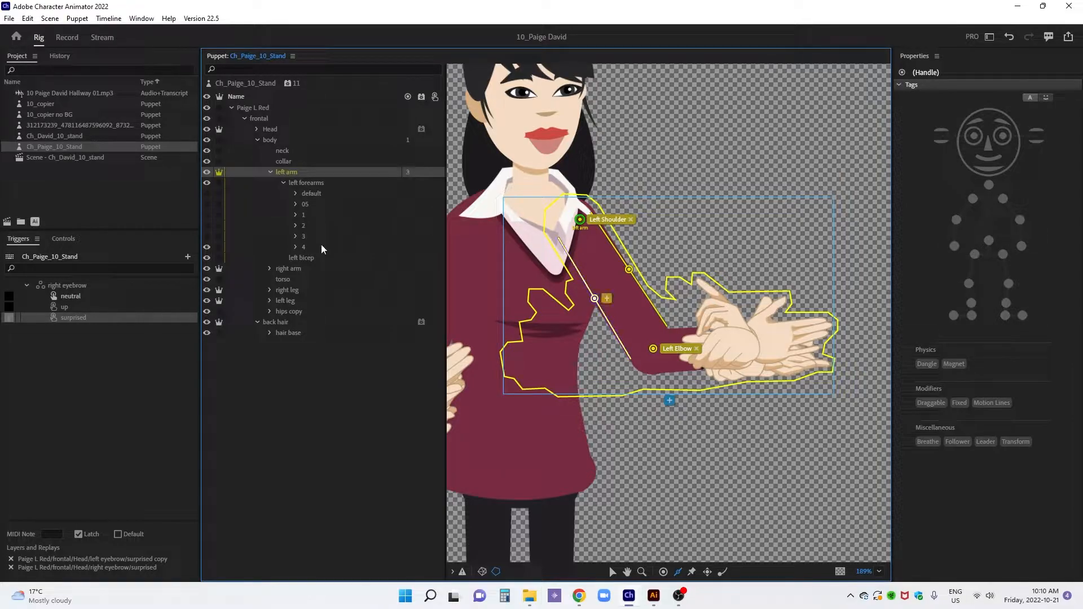
Position the left forearms group's origin handle at the elbow and add a handle tagged Left Wrist and Draggable at the wrist
{"action": "left_click", "coordinate": [316, 186]}
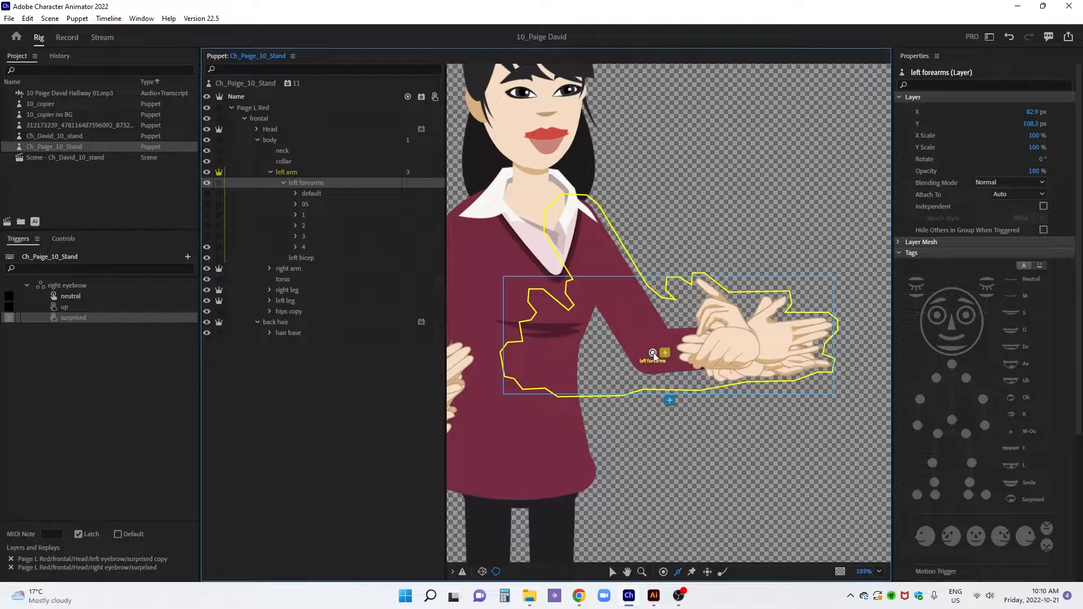
{"action": "left_click", "coordinate": [650, 354]}
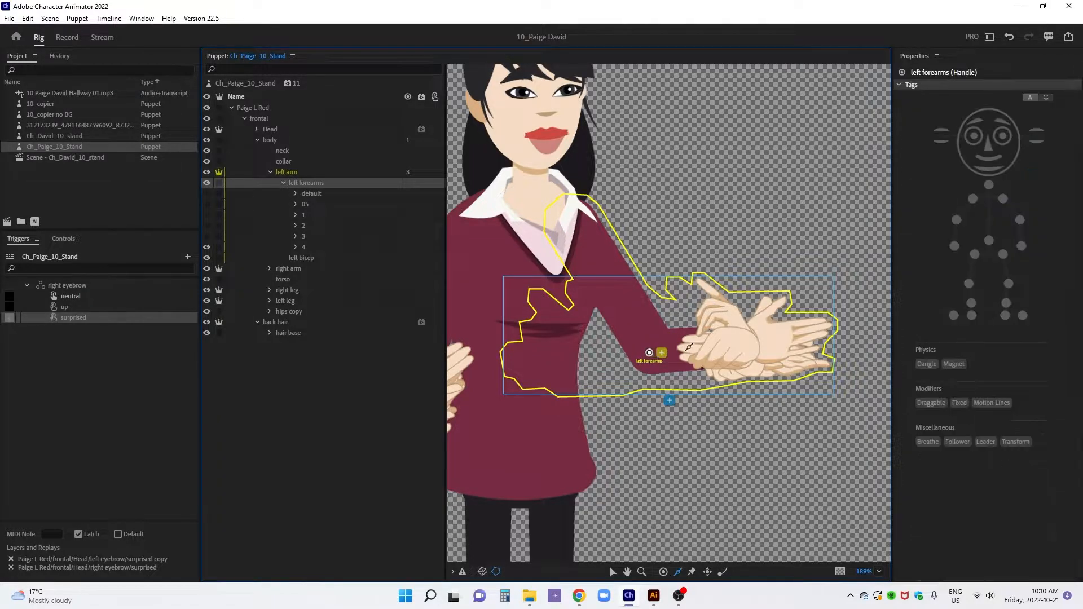
{"action": "left_click", "coordinate": [749, 344]}
{"action": "left_click", "coordinate": [1022, 246]}
{"action": "left_click", "coordinate": [932, 402]}
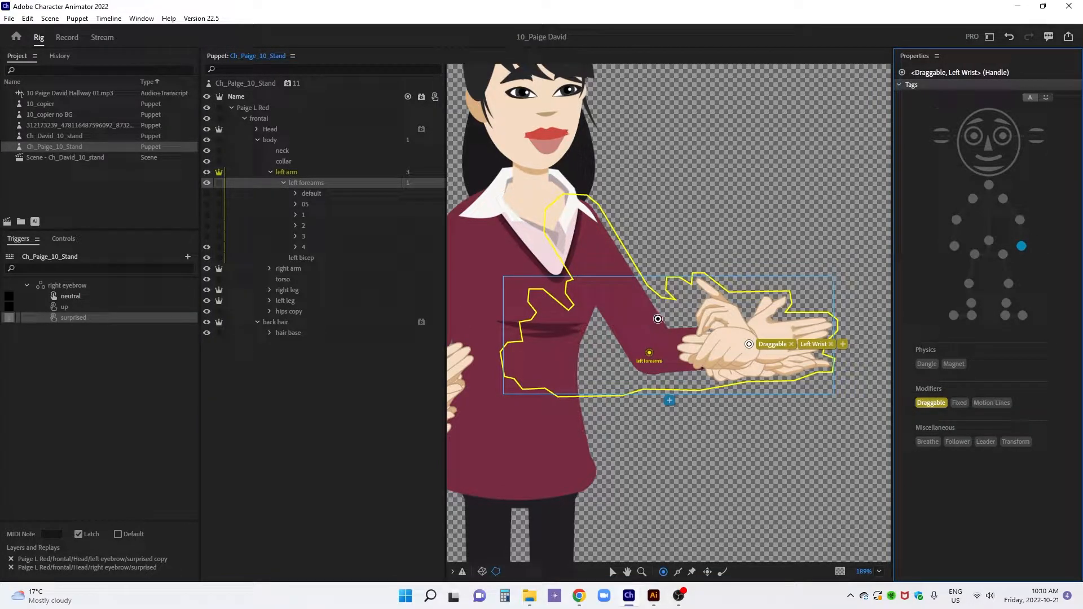
Draw two sticks along the upper and lower edges of the left forearm and collapse the left arm group
{"action": "key", "text": "s"}
{"action": "left_click_drag", "start_coordinate": [671, 328], "coordinate": [756, 329]}
{"action": "left_click_drag", "start_coordinate": [658, 371], "coordinate": [759, 361]}
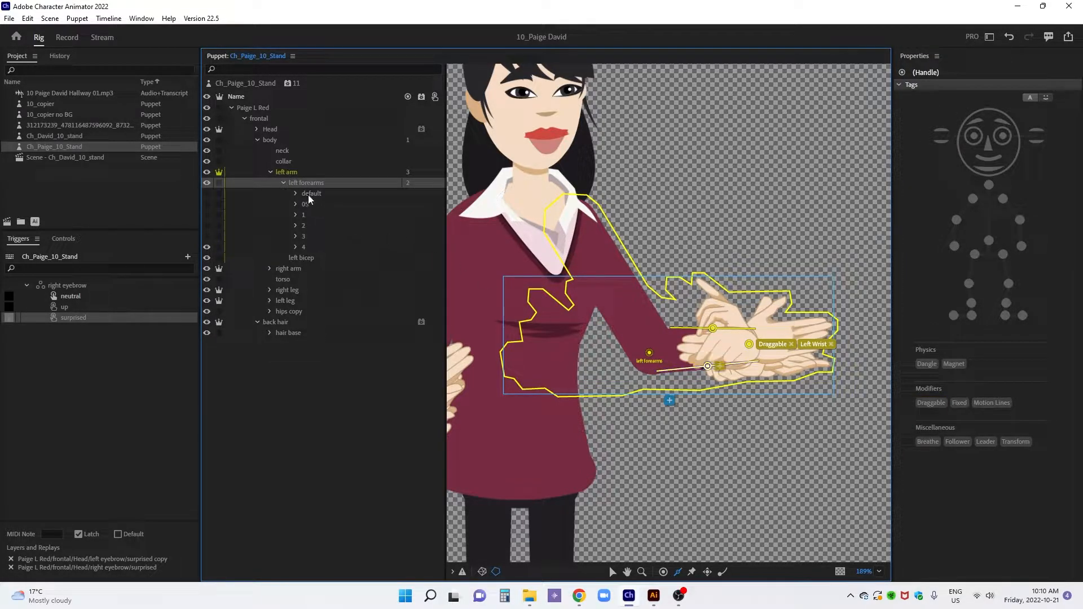
{"action": "left_click", "coordinate": [270, 172]}
Move the right arm layer's origin handle up to the shoulder and tag it Right Shoulder
{"action": "left_click", "coordinate": [290, 184]}
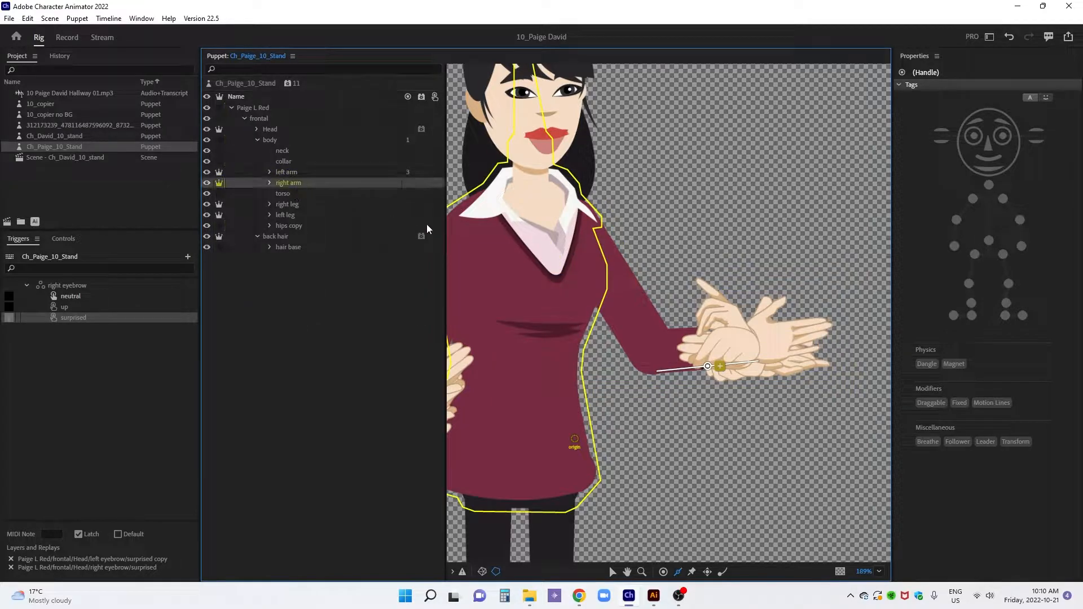
{"action": "left_click_drag", "start_coordinate": [493, 235], "coordinate": [677, 213]}
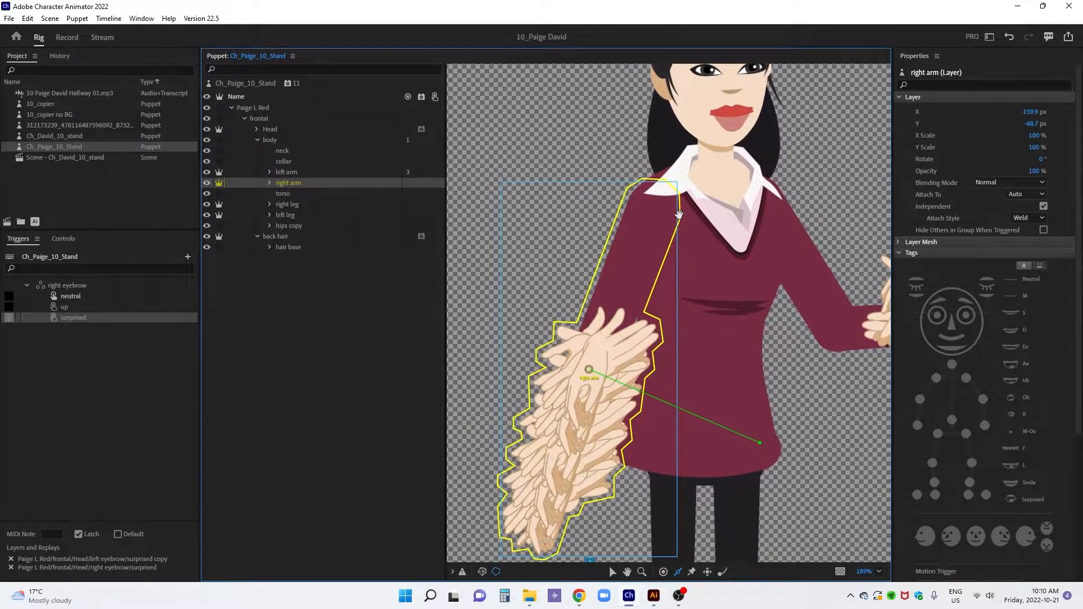
{"action": "key", "text": "v"}
{"action": "left_click_drag", "start_coordinate": [589, 370], "coordinate": [652, 199]}
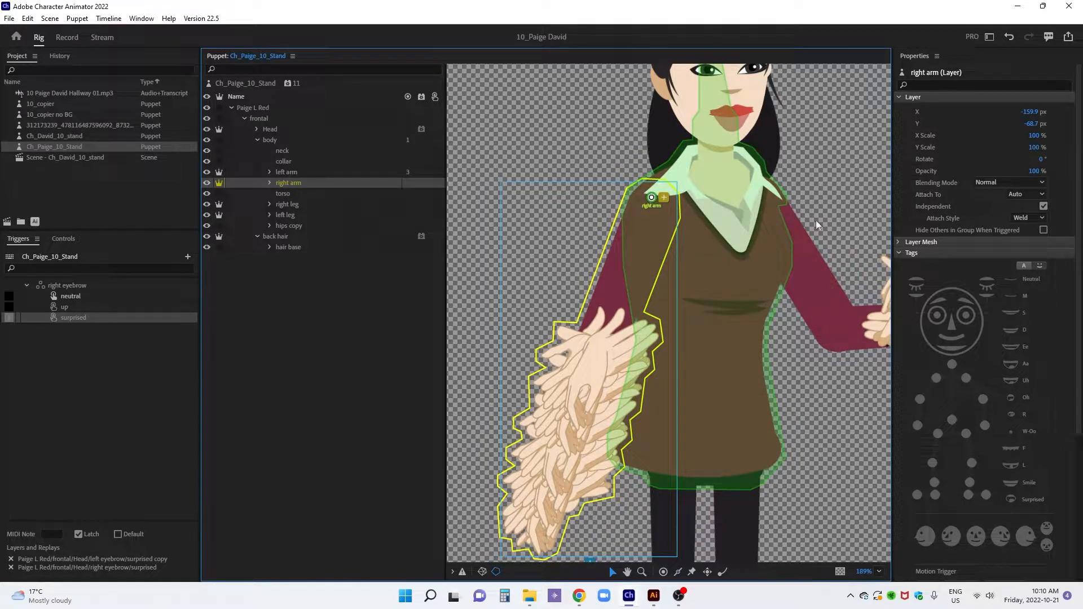
{"action": "left_click", "coordinate": [973, 199]}
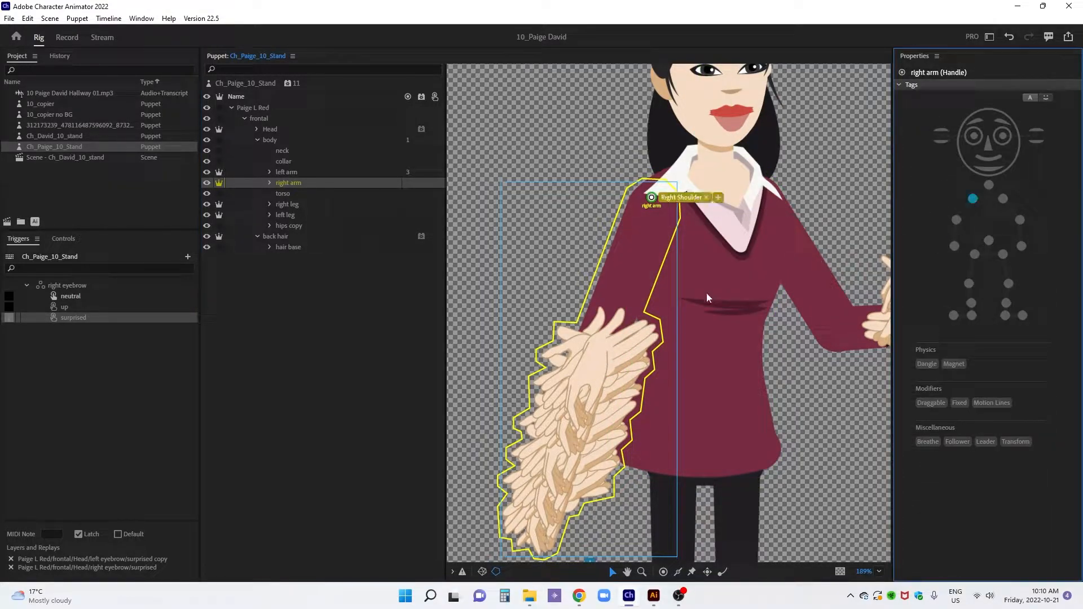
Expand the right arm's forearms group and hide layers 1 to 4, leaving only layer 5 visible
{"action": "left_click", "coordinate": [267, 183]}
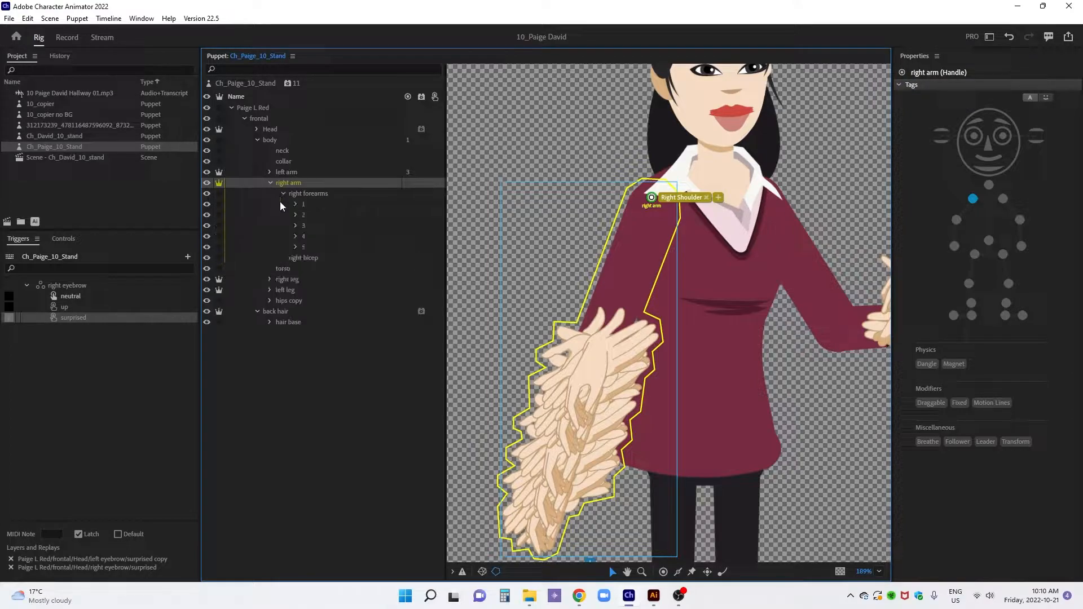
{"action": "left_click", "coordinate": [207, 204]}
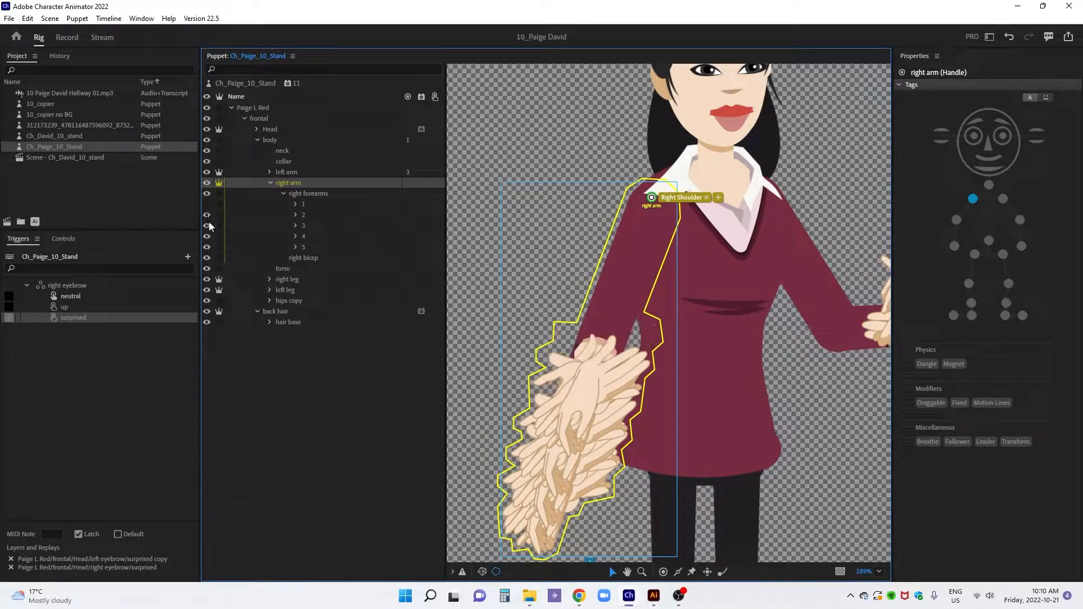
{"action": "left_click", "coordinate": [207, 215]}
{"action": "left_click", "coordinate": [207, 226]}
{"action": "left_click", "coordinate": [208, 237]}
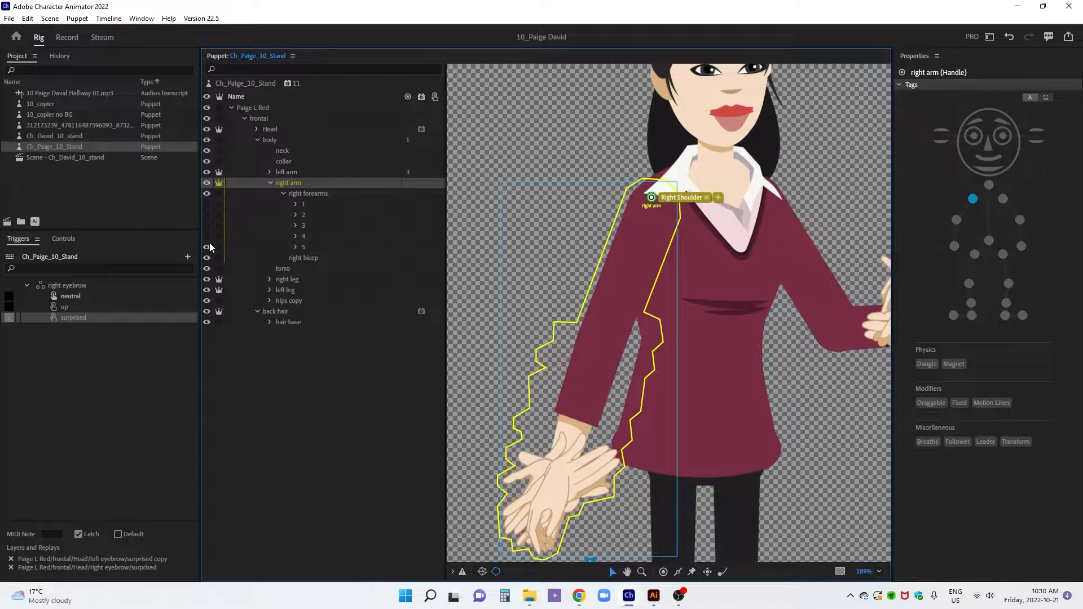
Add a Right Elbow handle to the right arm and draw two sticks along the edges of its upper arm
{"action": "key", "text": "h"}
{"action": "left_click", "coordinate": [609, 319]}
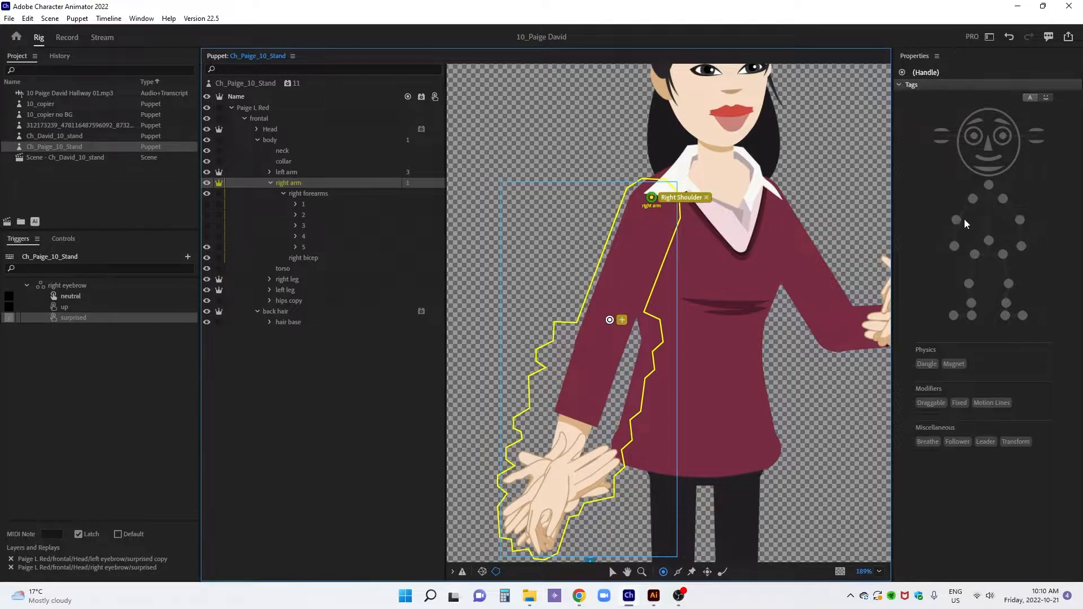
{"action": "left_click", "coordinate": [956, 219]}
{"action": "mouse_move", "coordinate": [633, 197]}
{"action": "left_mouse_down"}
{"action": "mouse_move", "coordinate": [585, 320]}
{"action": "mouse_move", "coordinate": [678, 214]}
{"action": "left_mouse_up"}
{"action": "left_click_drag", "start_coordinate": [609, 325], "coordinate": [606, 331]}
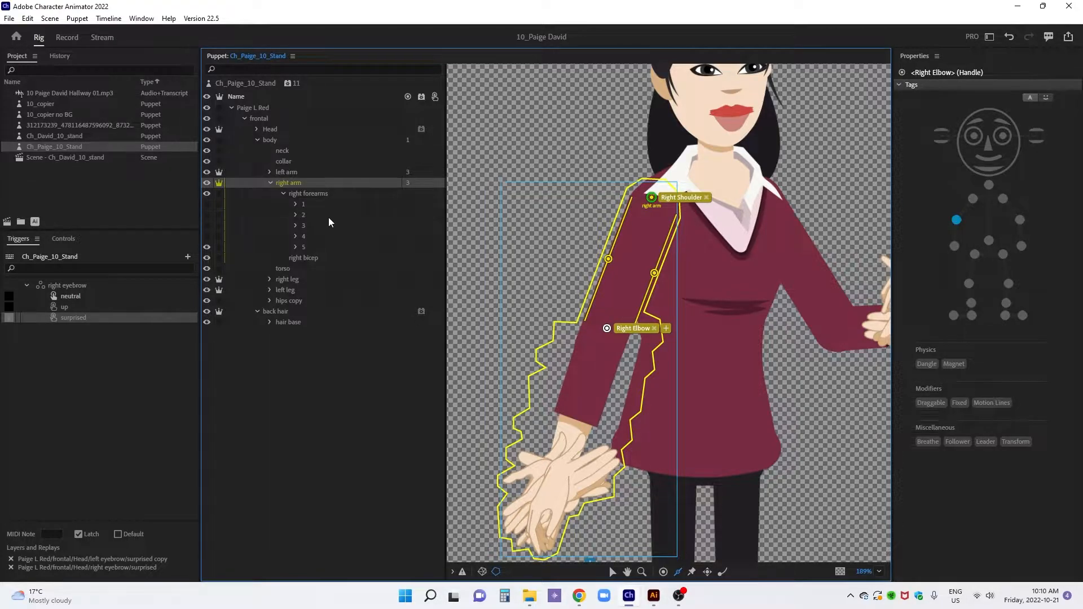
Move the right forearms group's origin handle to the elbow and add a handle tagged Right Wrist at the wrist
{"action": "left_click", "coordinate": [310, 194]}
{"action": "key", "text": "v"}
{"action": "left_click_drag", "start_coordinate": [579, 431], "coordinate": [586, 423]}
{"action": "left_click_drag", "start_coordinate": [604, 352], "coordinate": [603, 340]}
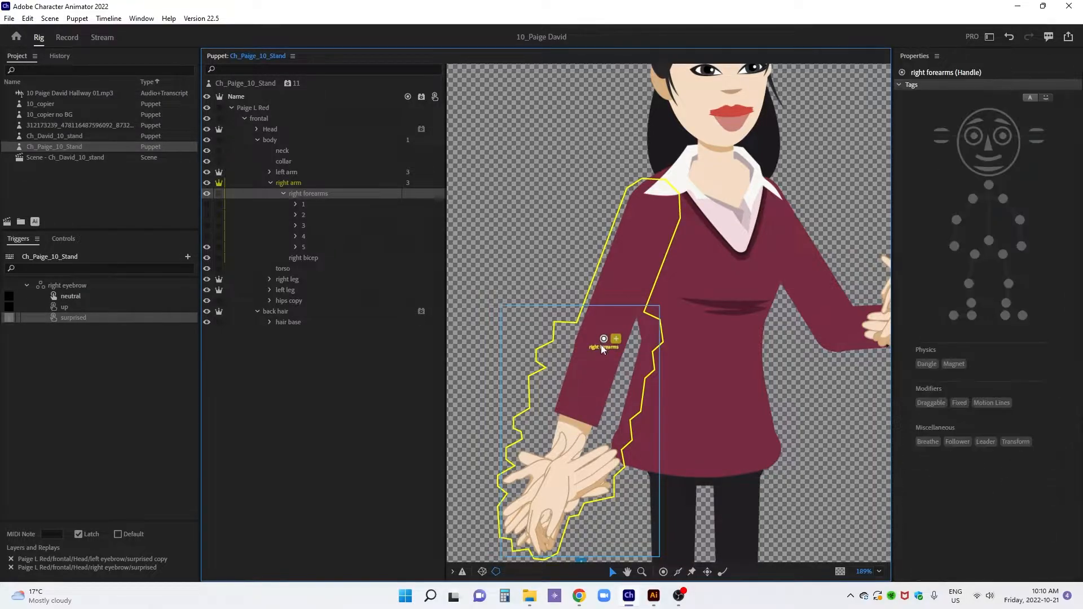
{"action": "key", "text": "h"}
{"action": "left_click", "coordinate": [560, 473]}
{"action": "left_click", "coordinate": [955, 247]}
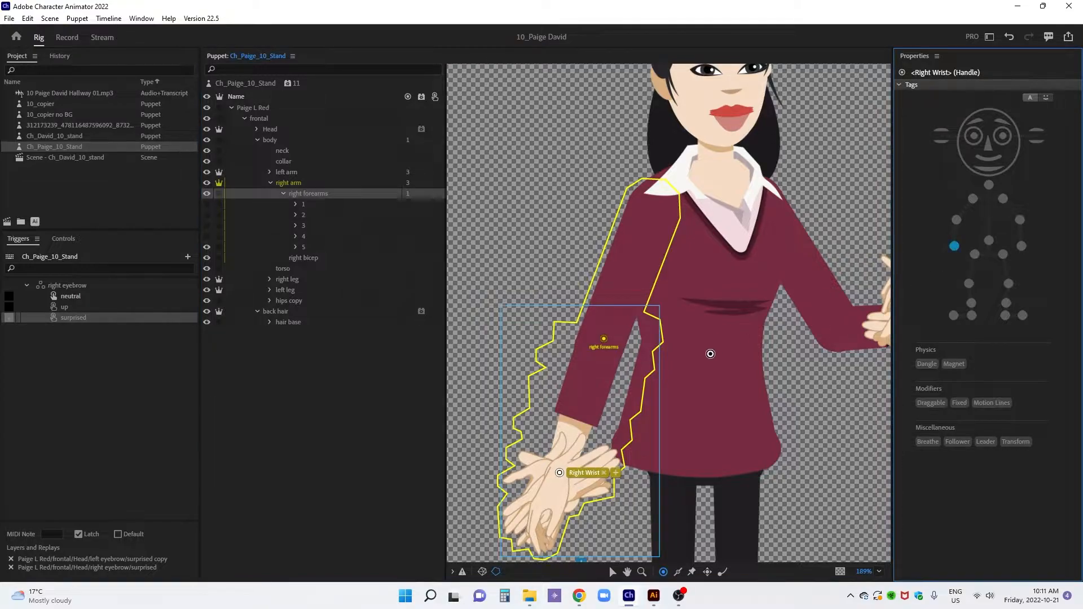
Draw two sticks along both edges of the right forearm from below the elbow to the wrist
{"action": "key", "text": "s"}
{"action": "left_click_drag", "start_coordinate": [577, 342], "coordinate": [546, 469]}
{"action": "left_click_drag", "start_coordinate": [624, 354], "coordinate": [571, 473]}
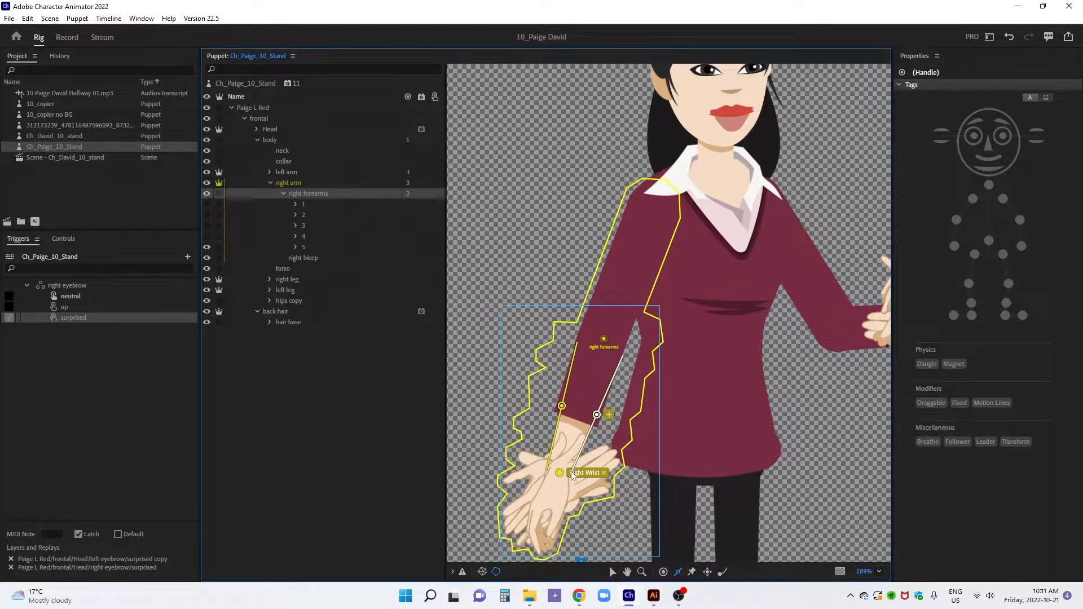
Add the Draggable tag to the Right Wrist handle
{"action": "key", "text": "v"}
{"action": "left_click", "coordinate": [560, 473]}
{"action": "left_click", "coordinate": [932, 403]}
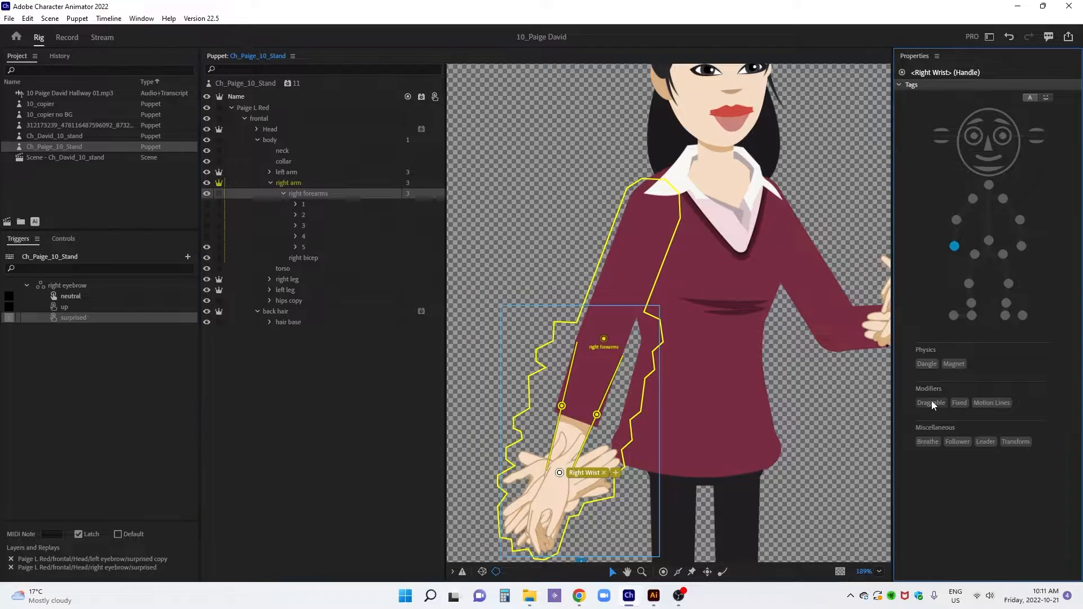
Move the left leg's origin handle to the top of the leg and tag it Left Hip
{"action": "left_click", "coordinate": [271, 182]}
{"action": "left_click", "coordinate": [293, 216]}
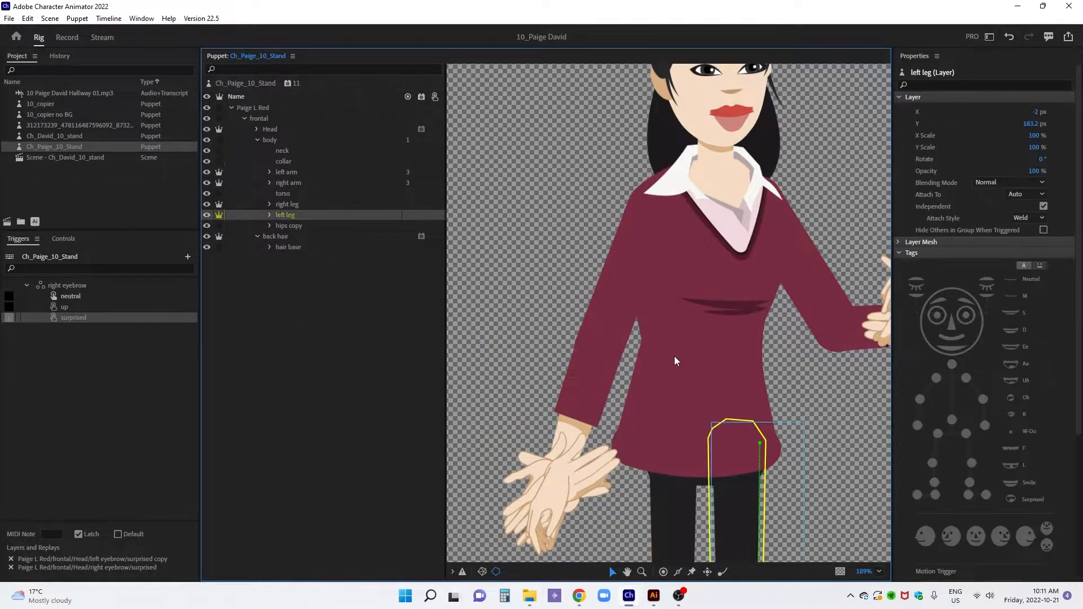
{"action": "left_click_drag", "start_coordinate": [664, 381], "coordinate": [629, 79]}
{"action": "left_click_drag", "start_coordinate": [722, 338], "coordinate": [700, 167]}
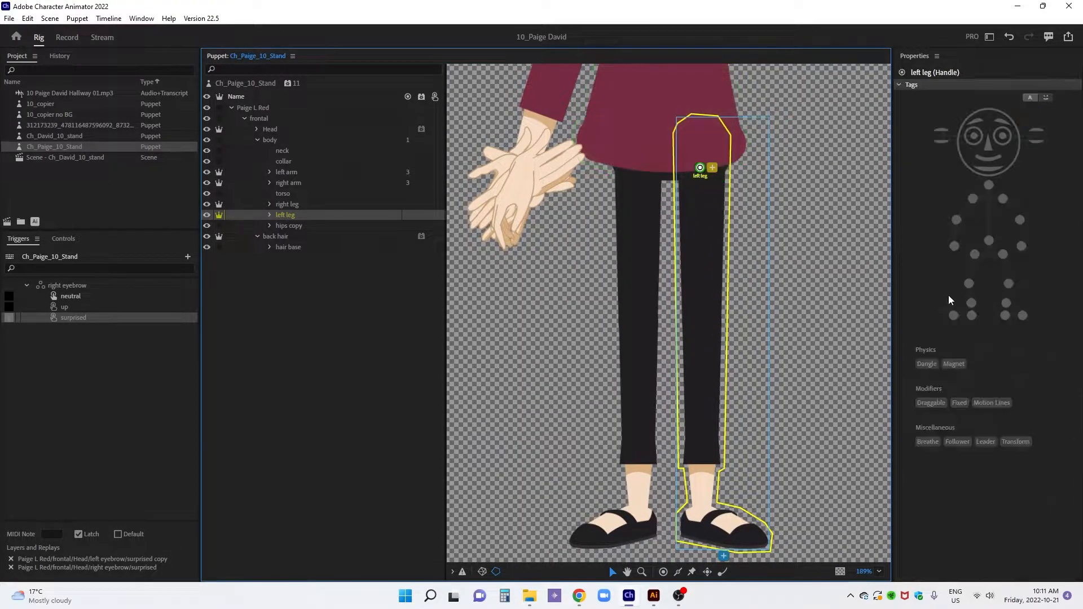
{"action": "left_click", "coordinate": [1000, 255]}
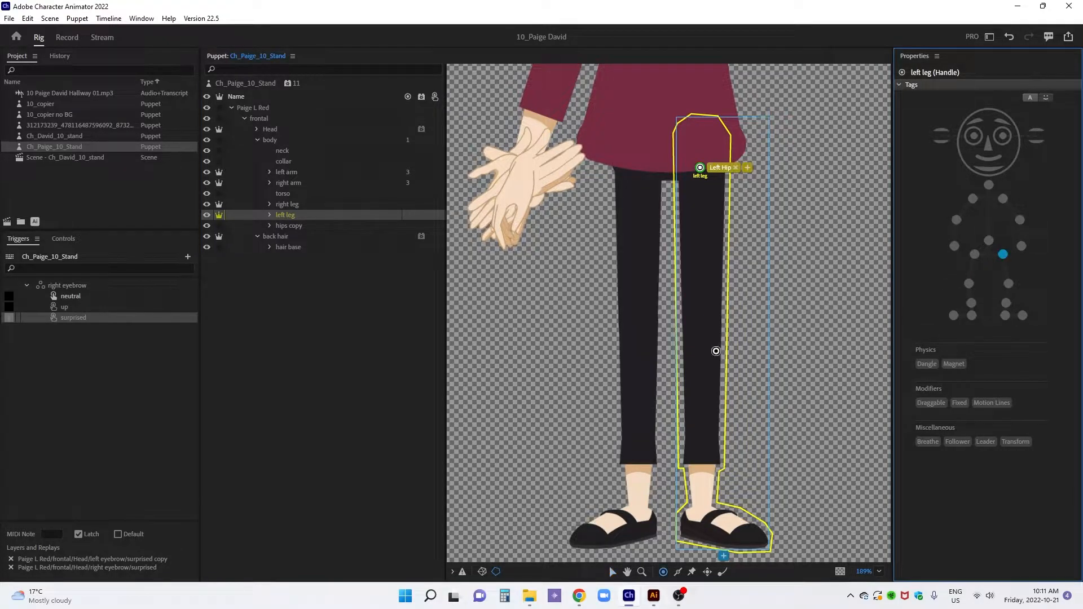
Add handles tagged Left Knee and Left Ankle at the knee and ankle of the left leg
{"action": "left_click", "coordinate": [705, 338]}
{"action": "left_click", "coordinate": [1008, 283]}
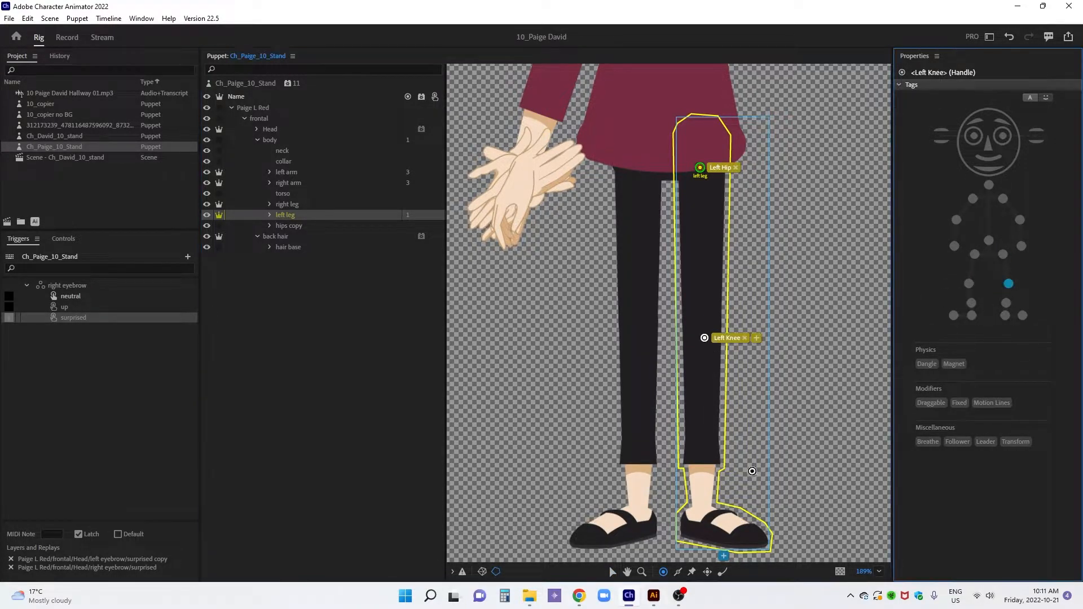
{"action": "left_click", "coordinate": [701, 504]}
{"action": "left_click", "coordinate": [1005, 303]}
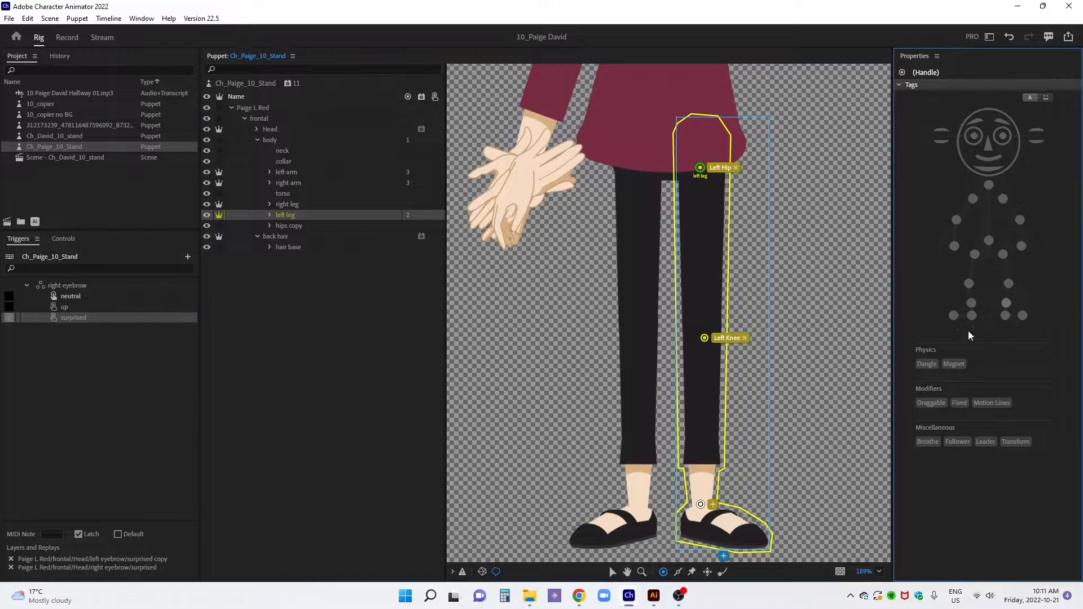
Add handles tagged Left Toe and Left Heel at the tip and back of the left shoe
{"action": "left_click", "coordinate": [760, 541]}
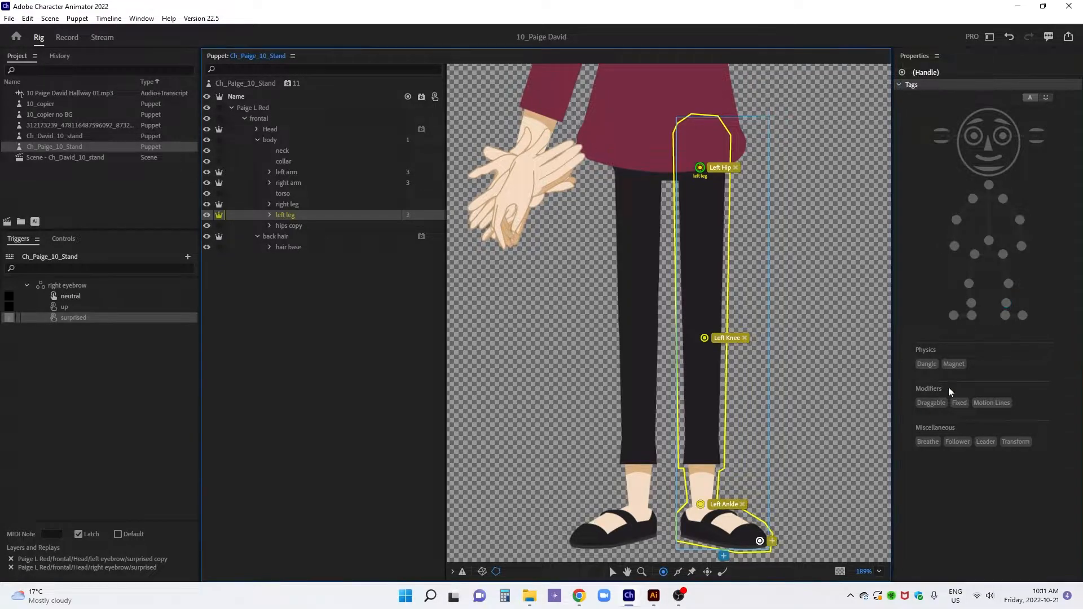
{"action": "left_click", "coordinate": [1022, 315]}
{"action": "left_click", "coordinate": [685, 528]}
{"action": "left_click", "coordinate": [1006, 315]}
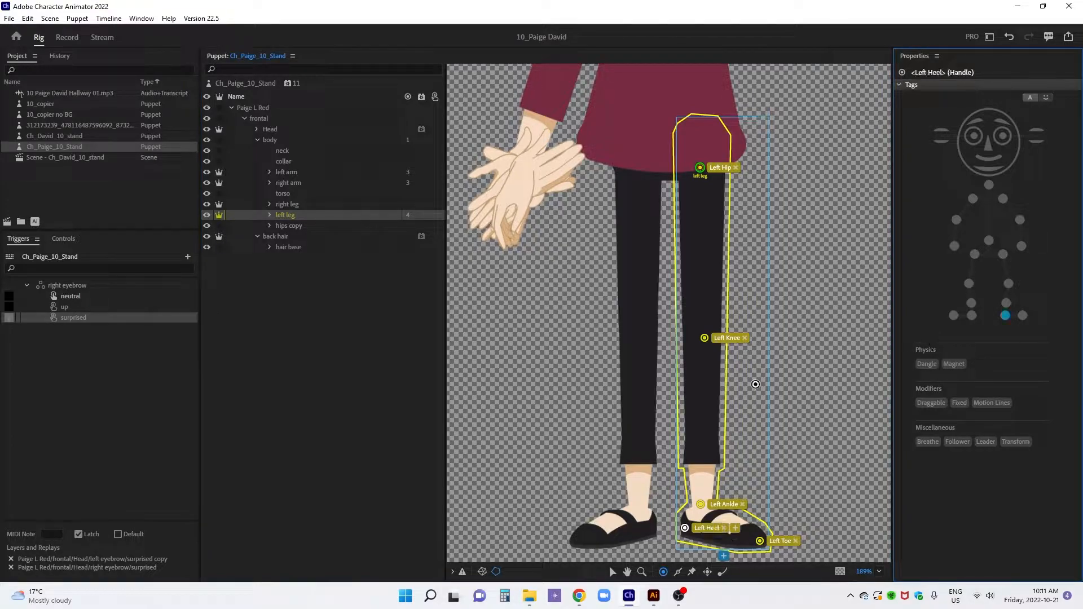
Draw two sticks along both edges of the left leg from below the hip to the ankle
{"action": "key", "text": "v"}
{"action": "key", "text": "s"}
{"action": "mouse_move", "coordinate": [690, 502]}
{"action": "left_mouse_down"}
{"action": "mouse_move", "coordinate": [682, 170]}
{"action": "mouse_move", "coordinate": [705, 395]}
{"action": "mouse_move", "coordinate": [700, 500]}
{"action": "mouse_move", "coordinate": [711, 509]}
{"action": "left_mouse_up"}
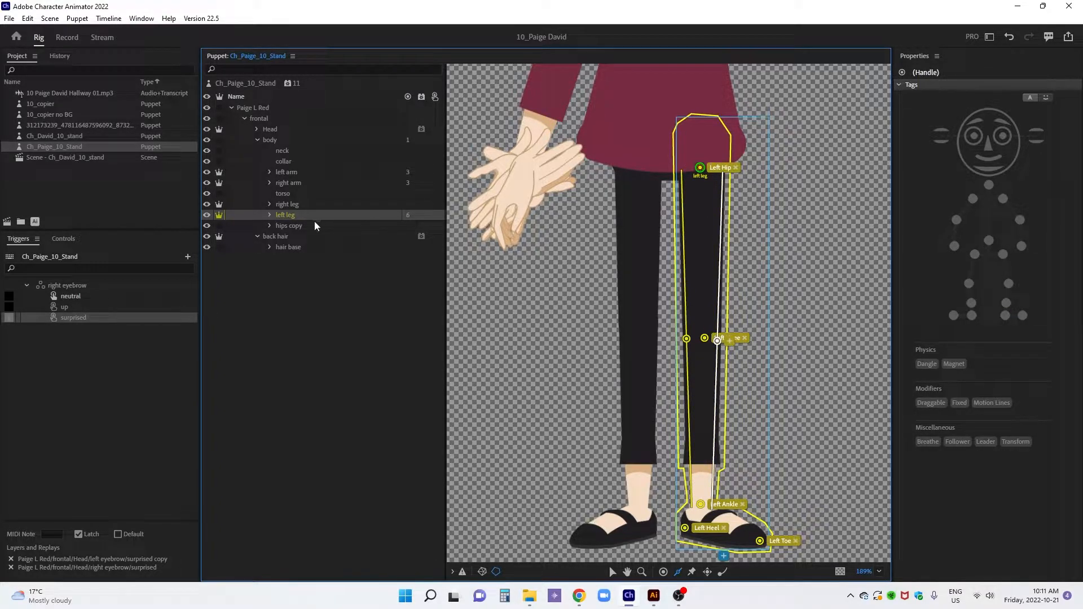
Move the right leg's origin handle to the top of the leg and tag it Right Hip
{"action": "left_click", "coordinate": [304, 207]}
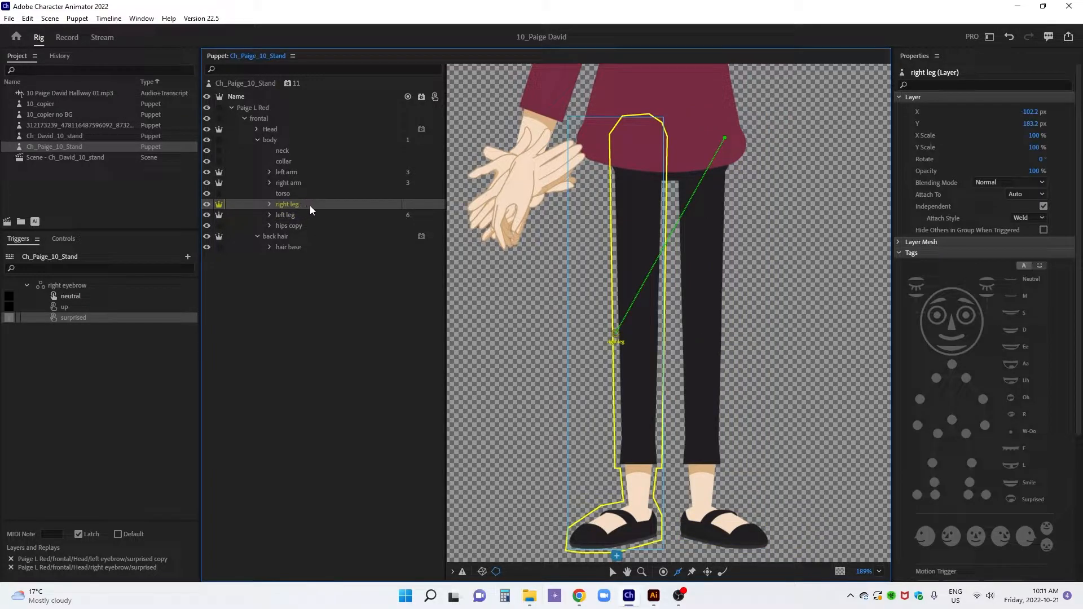
{"action": "left_click_drag", "start_coordinate": [616, 334], "coordinate": [640, 165]}
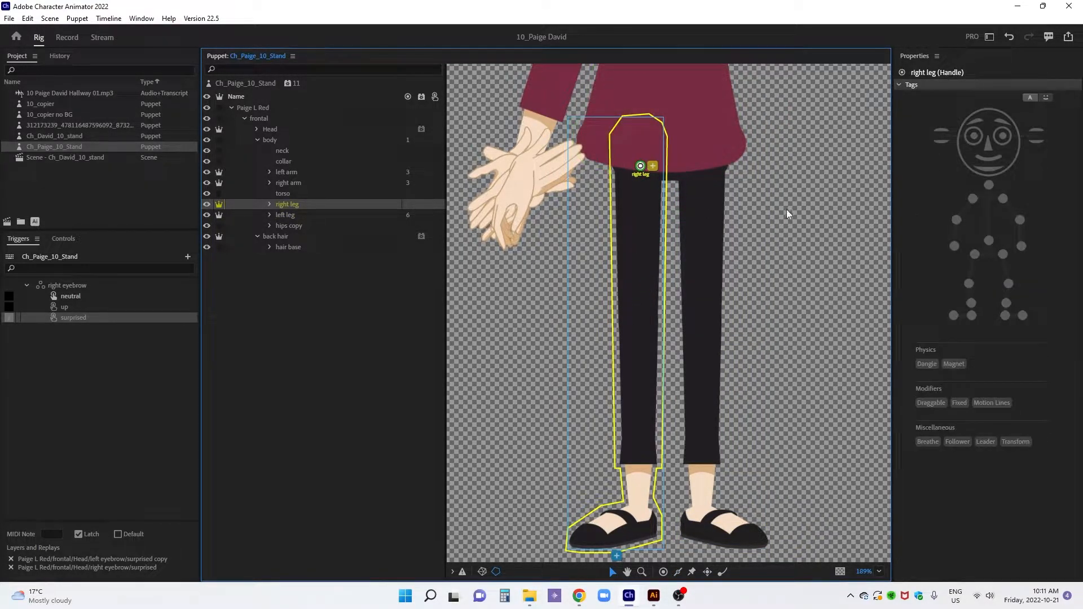
{"action": "left_click", "coordinate": [974, 255]}
Add handles tagged Right Knee and Right Ankle at the knee and ankle of the right leg
{"action": "key", "text": "h"}
{"action": "left_click", "coordinate": [636, 329]}
{"action": "left_click", "coordinate": [969, 283]}
{"action": "left_click", "coordinate": [638, 500]}
{"action": "left_click", "coordinate": [971, 303]}
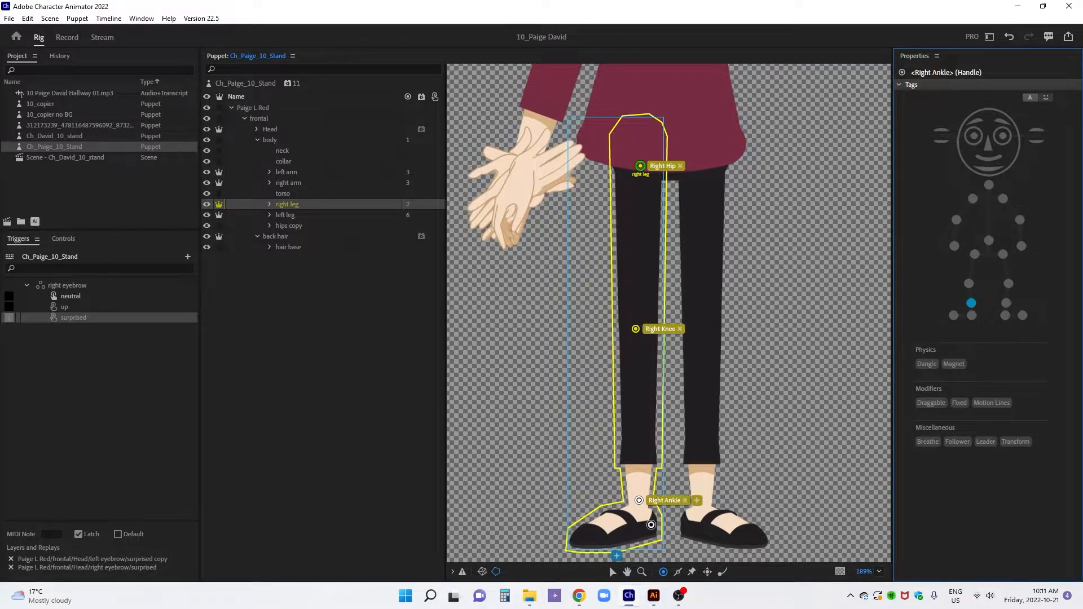
Add Right Heel and Right Toe handles on the right shoe and draw two sticks along the right leg's edges down to the ankle
{"action": "left_click", "coordinate": [651, 531]}
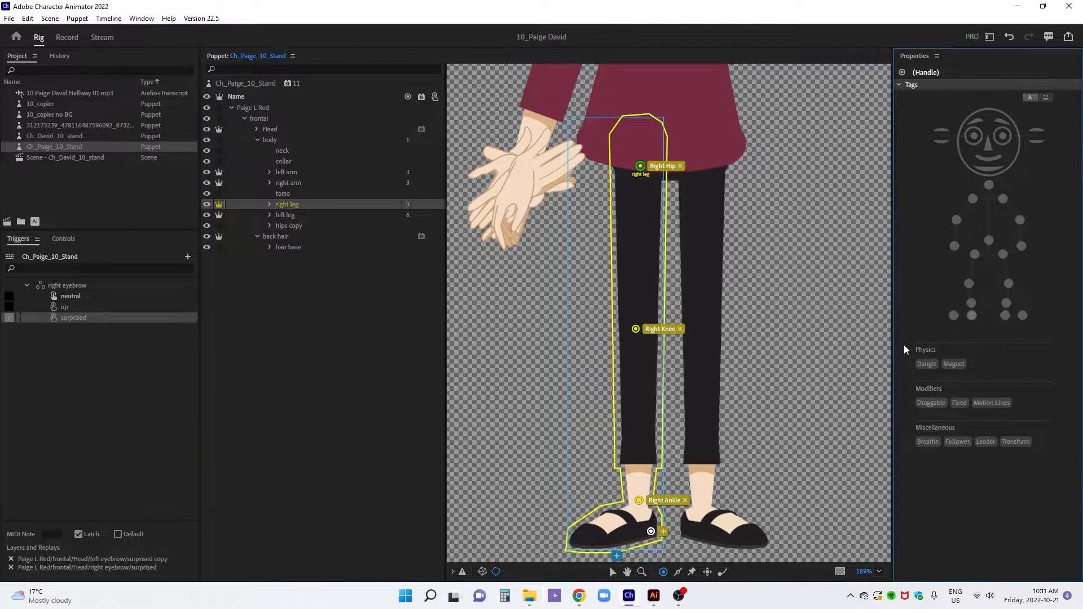
{"action": "left_click", "coordinate": [971, 316]}
{"action": "left_click", "coordinate": [576, 542]}
{"action": "left_click", "coordinate": [954, 316]}
{"action": "mouse_move", "coordinate": [627, 499]}
{"action": "left_mouse_down"}
{"action": "mouse_move", "coordinate": [618, 164]}
{"action": "mouse_move", "coordinate": [655, 327]}
{"action": "mouse_move", "coordinate": [650, 506]}
{"action": "left_mouse_up"}
Create a trigger swap set from the left forearms group inside the left arm
{"action": "left_click", "coordinate": [298, 174]}
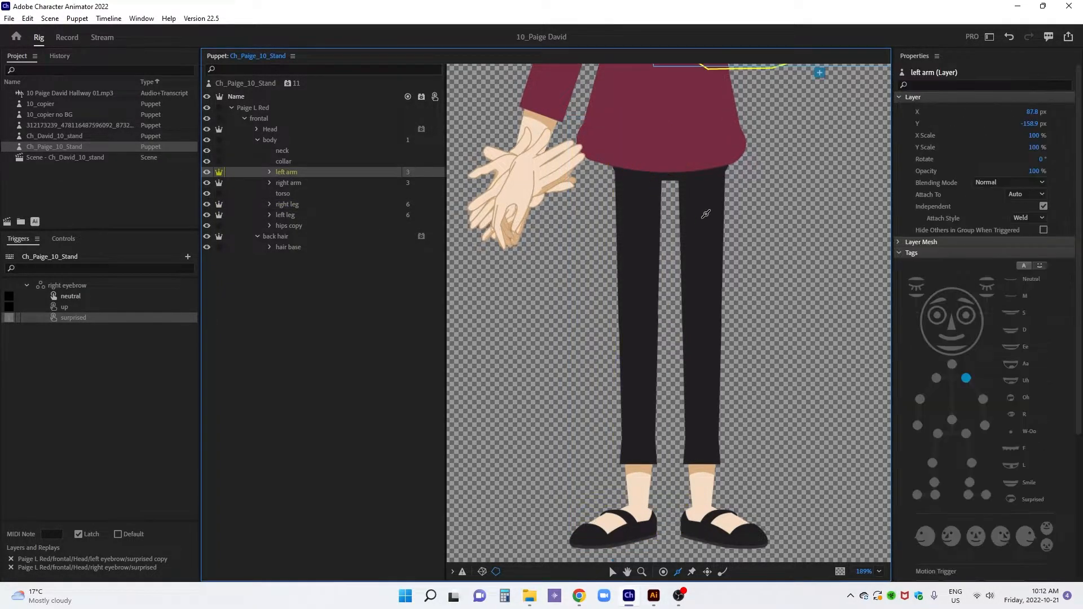
{"action": "left_click_drag", "start_coordinate": [706, 214], "coordinate": [696, 427]}
{"action": "left_click_drag", "start_coordinate": [696, 300], "coordinate": [654, 371]}
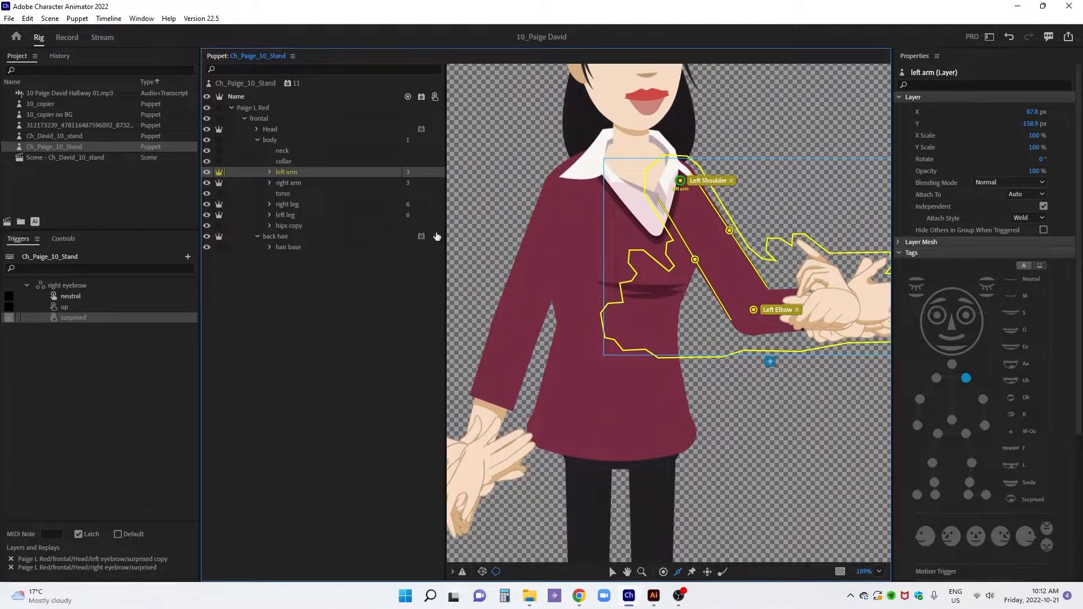
{"action": "left_click", "coordinate": [269, 172]}
{"action": "left_click", "coordinate": [309, 183]}
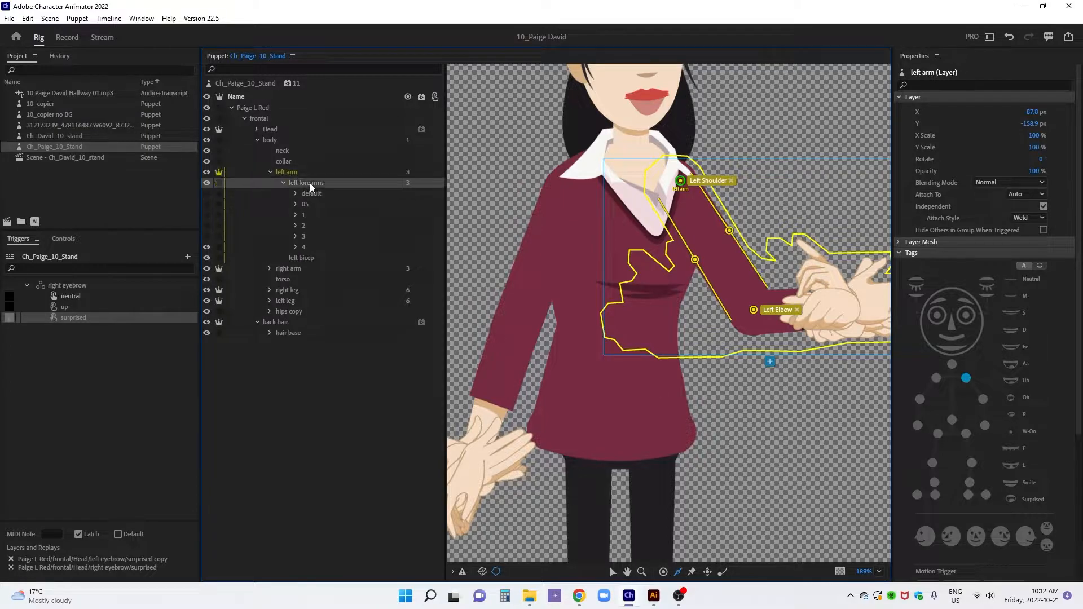
{"action": "left_click", "coordinate": [177, 562]}
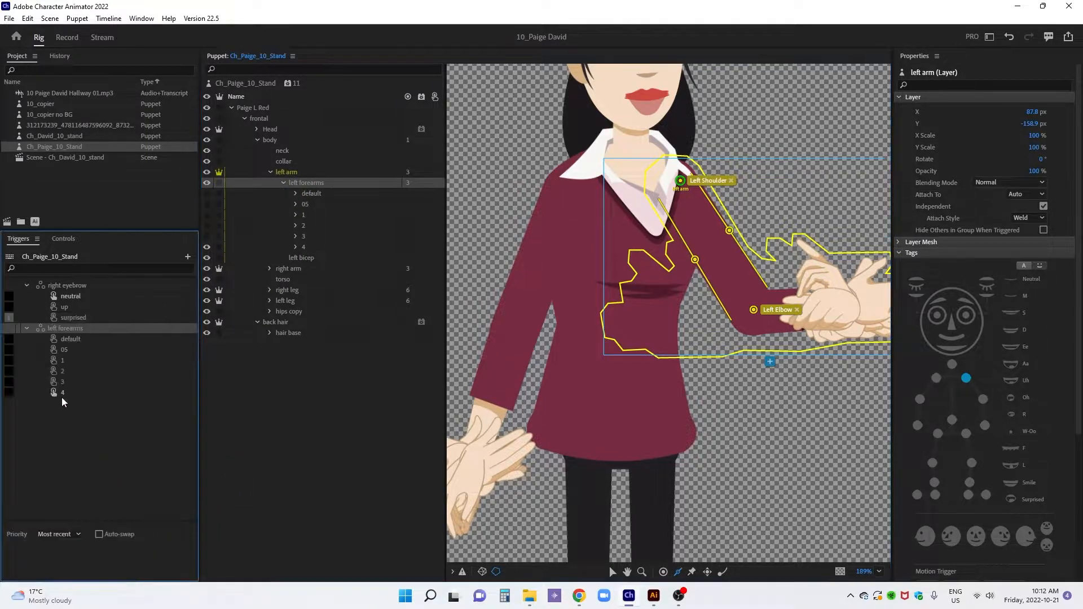
Assign shortcuts to left forearms triggers 1 and 4, using P for 4, and make default the swap set's default trigger
{"action": "left_click", "coordinate": [9, 360]}
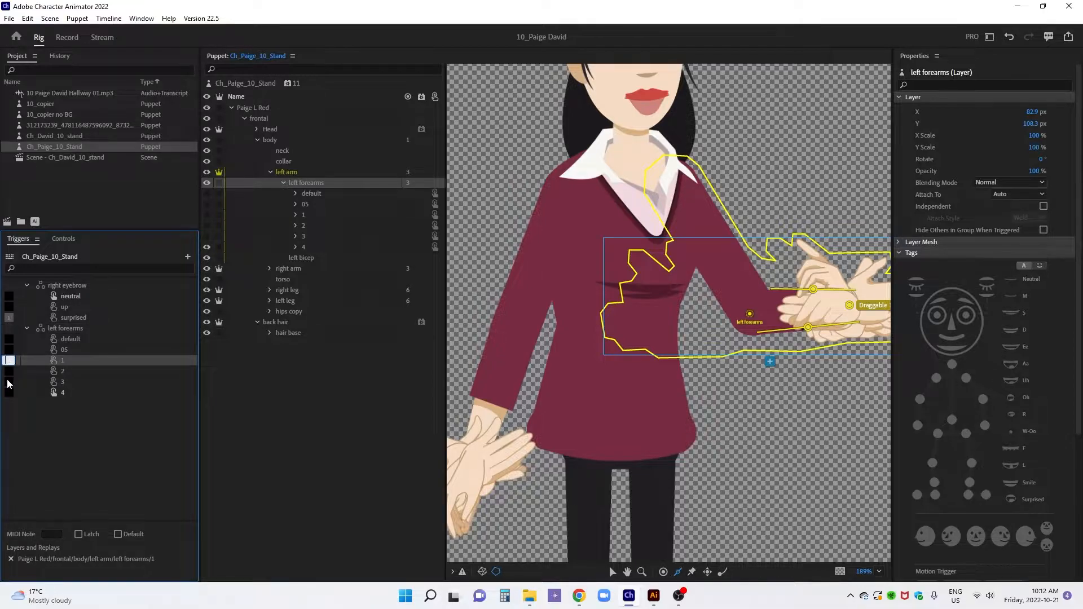
{"action": "left_click", "coordinate": [74, 340]}
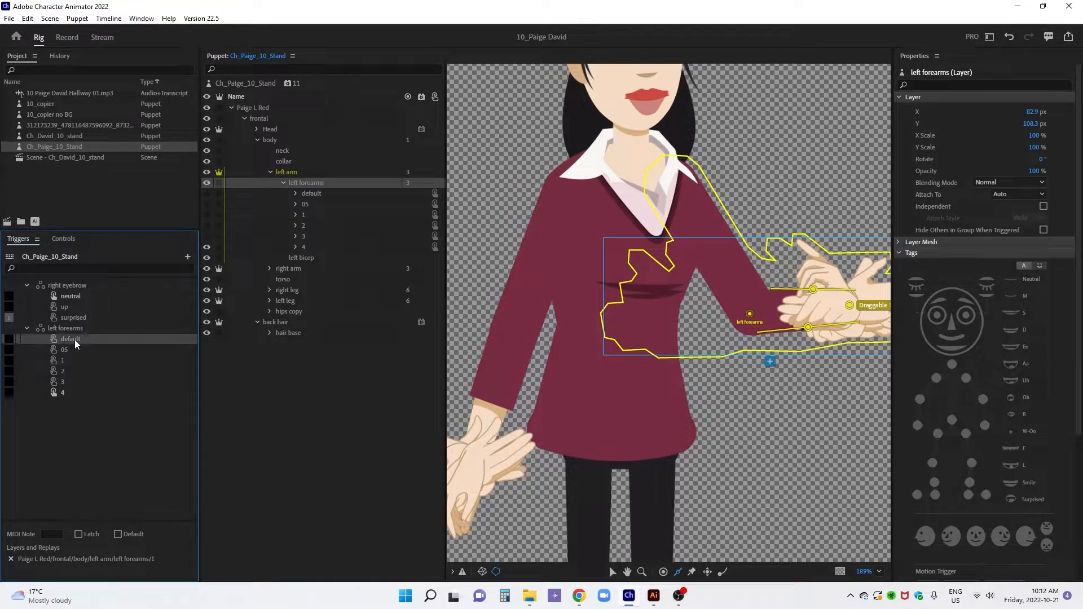
{"action": "left_click", "coordinate": [9, 394]}
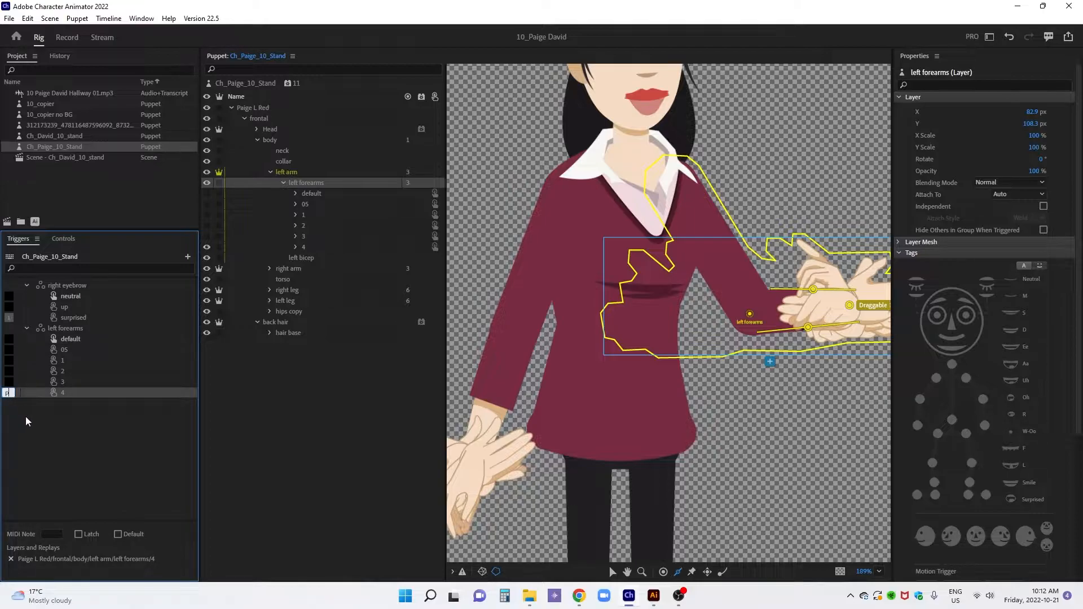
{"action": "left_click", "coordinate": [26, 329]}
Create a swap set from the hands group in the default left forearm and rename it Left Hands
{"action": "left_click", "coordinate": [295, 193]}
{"action": "left_click_drag", "start_coordinate": [321, 203], "coordinate": [184, 564]}
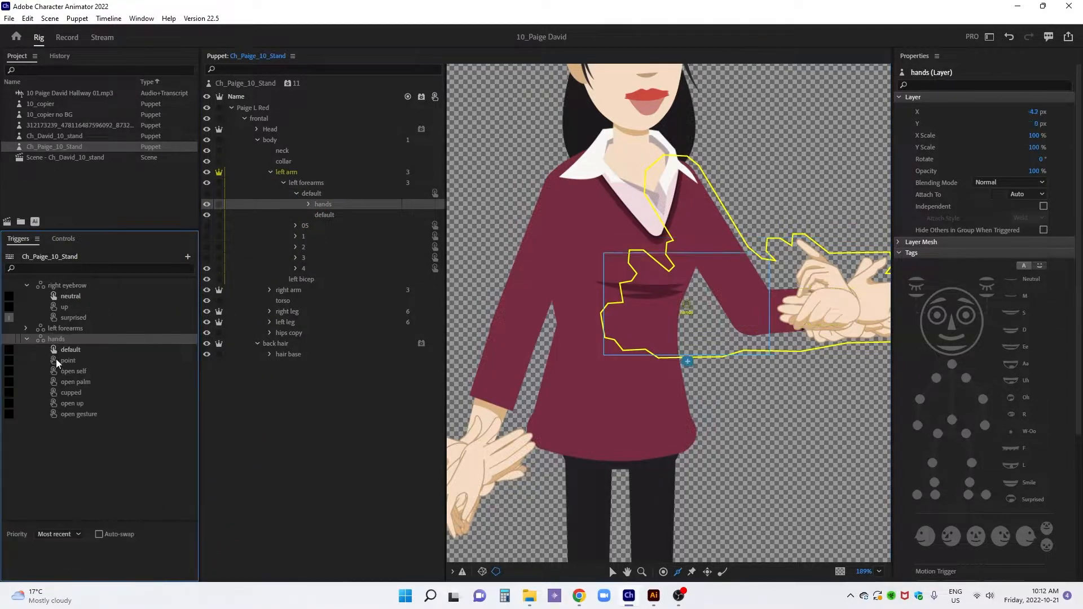
{"action": "right_click", "coordinate": [75, 340]}
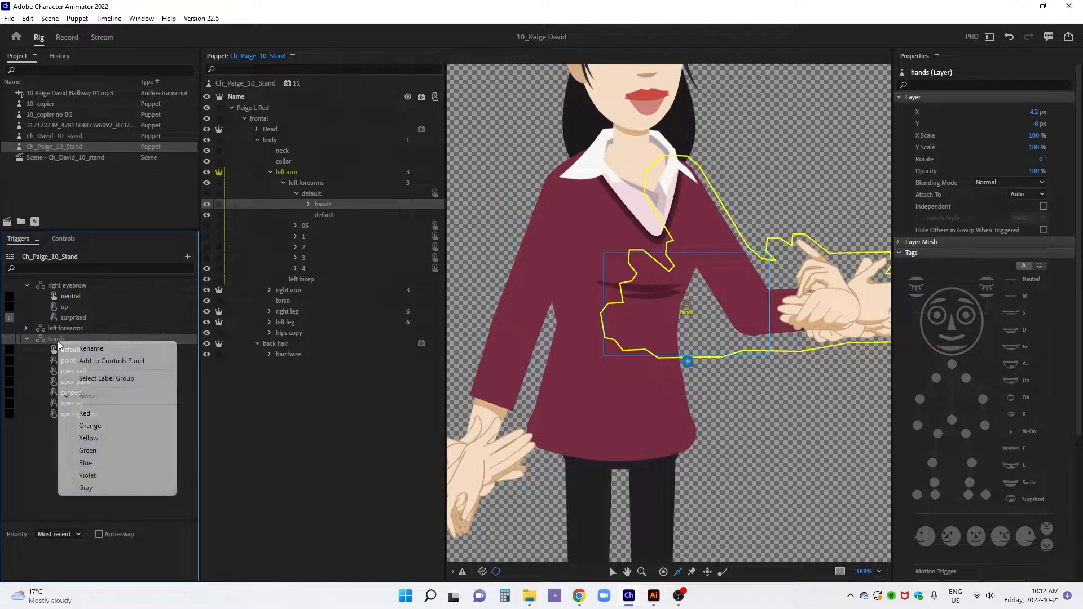
{"action": "left_click", "coordinate": [69, 348]}
{"action": "type", "text": "Left Hands"}
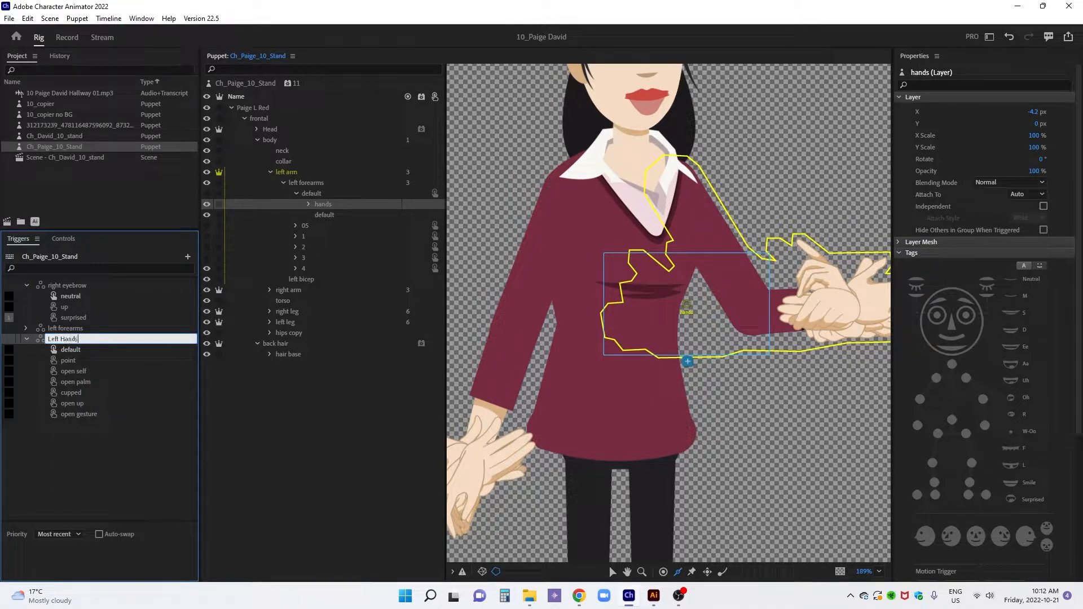
{"action": "key", "text": "Return"}
Expand the hands groups inside left forearms 05, 1, 2, 3 and 4 to list their individual hand layers
{"action": "left_click", "coordinate": [307, 205]}
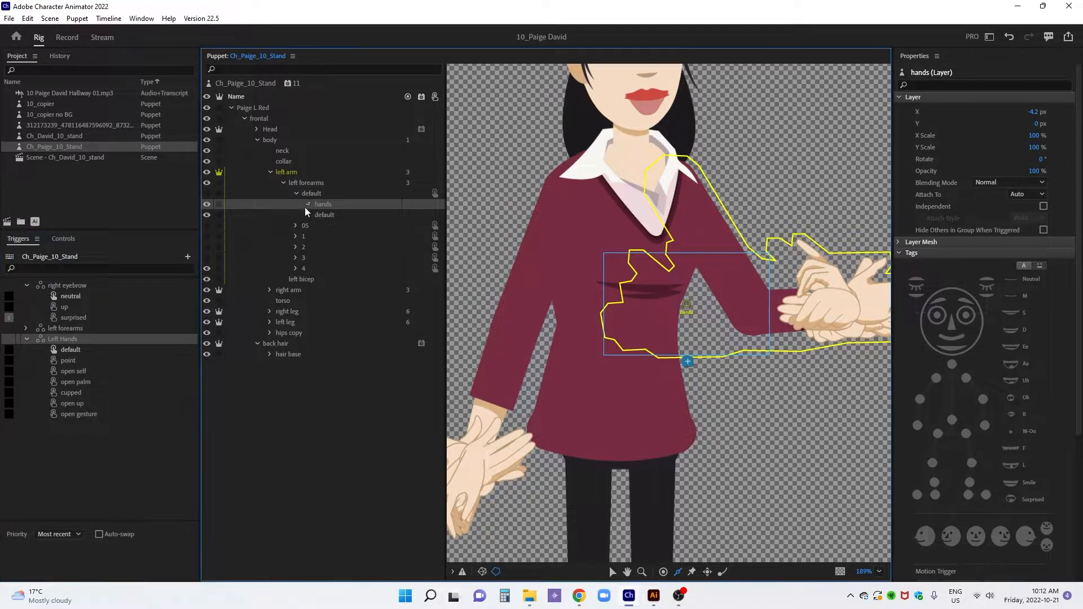
{"action": "left_click", "coordinate": [296, 194]}
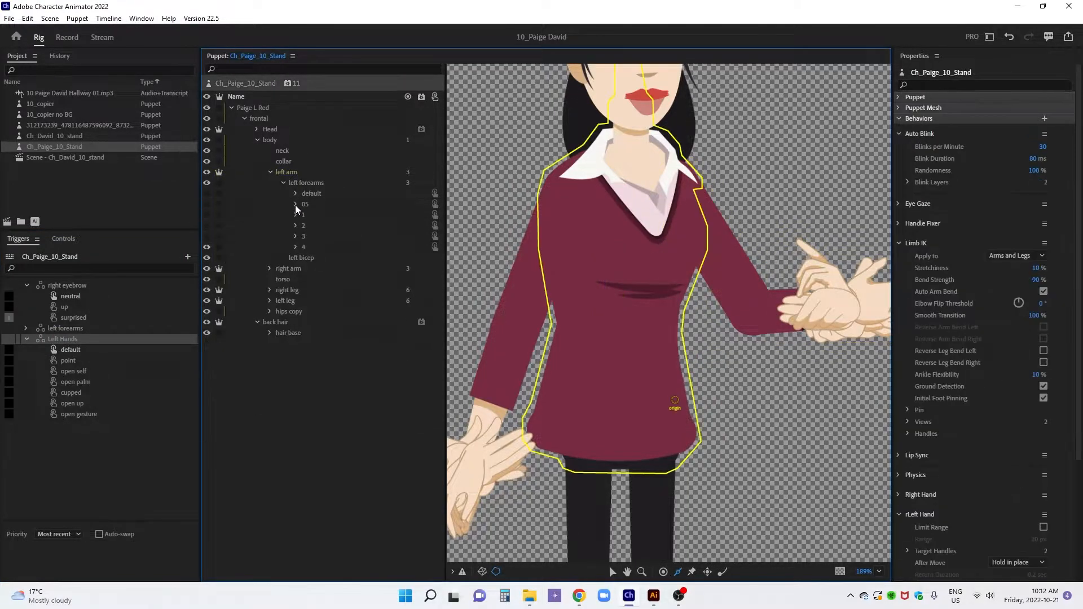
{"action": "left_click", "coordinate": [295, 204]}
{"action": "left_click", "coordinate": [295, 237]}
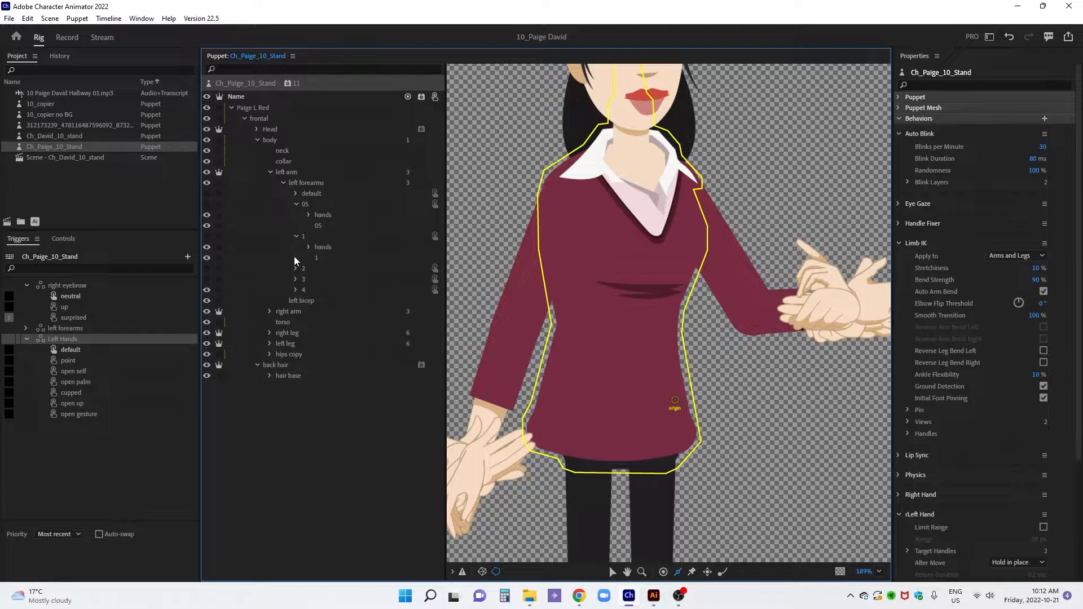
{"action": "left_click", "coordinate": [296, 268]}
{"action": "left_click", "coordinate": [296, 311]}
{"action": "left_click", "coordinate": [309, 321]}
{"action": "left_click", "coordinate": [296, 301]}
{"action": "left_click", "coordinate": [309, 312]}
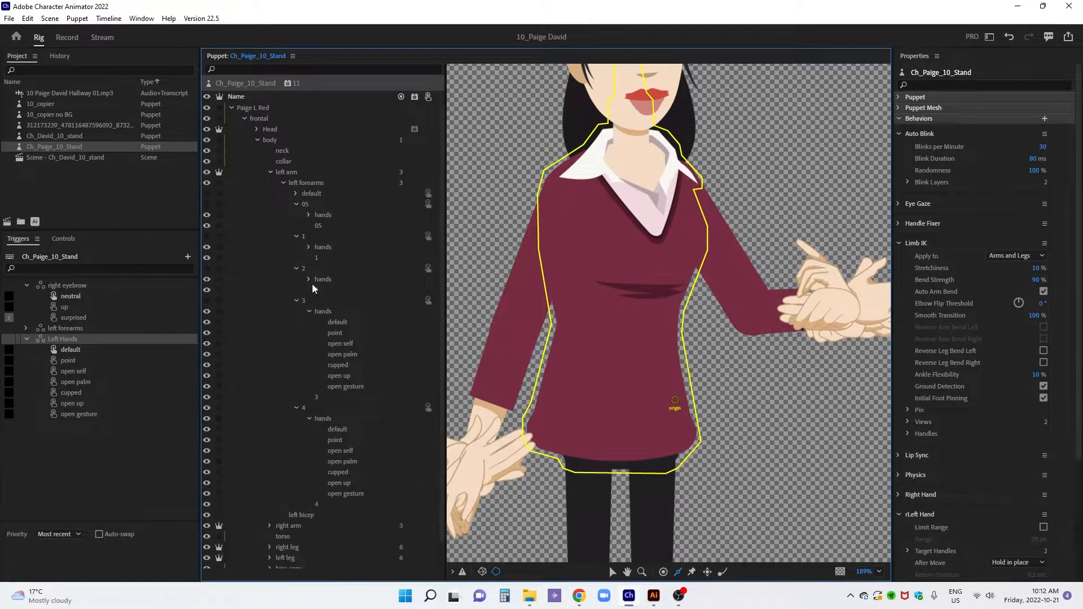
{"action": "left_click", "coordinate": [308, 247]}
{"action": "left_click", "coordinate": [309, 215]}
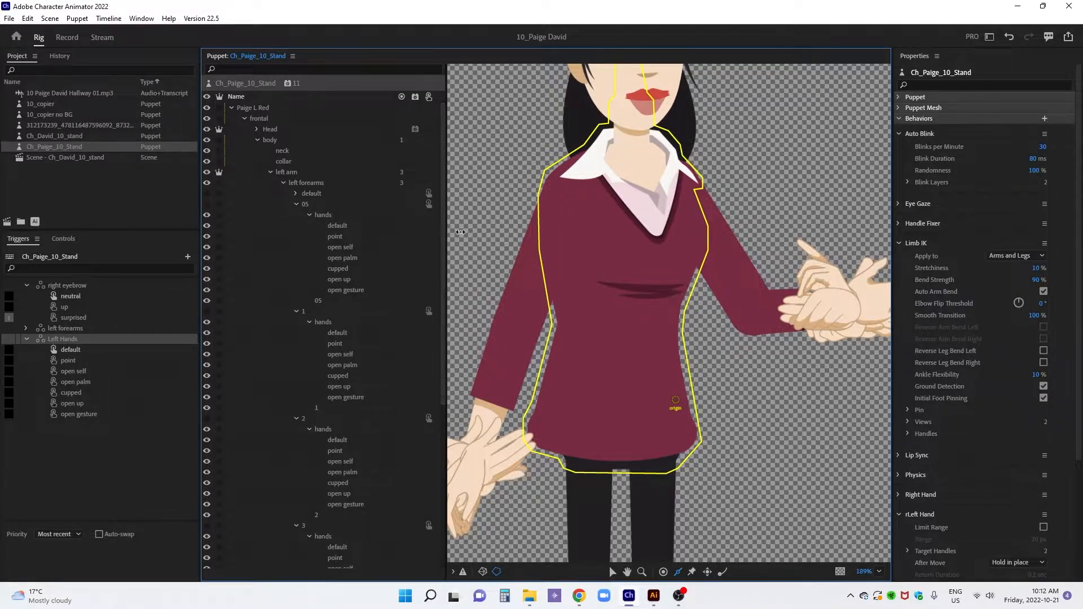
{"action": "left_click_drag", "start_coordinate": [456, 232], "coordinate": [473, 233]}
Add the default hand layers of left forearms 05, 1, 2 and 3 to the Left Hands default trigger
{"action": "scroll", "coordinate": [439, 236], "scroll_direction": "down", "scroll_amount": 3}
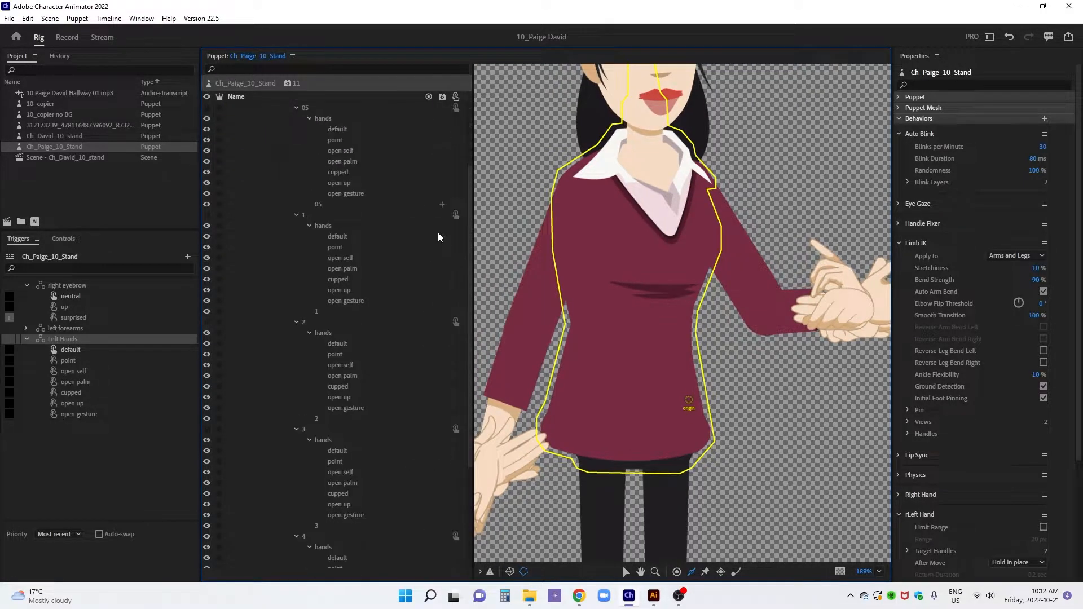
{"action": "left_click", "coordinate": [338, 129]}
{"action": "left_click", "coordinate": [341, 237], "text": "ctrl"}
{"action": "left_click", "coordinate": [336, 344], "text": "ctrl"}
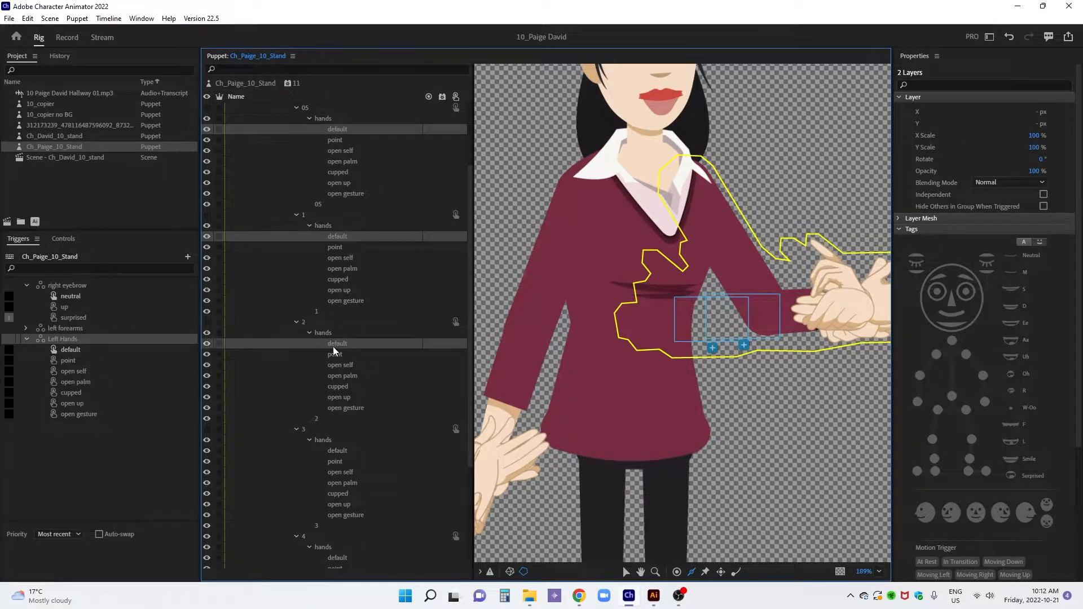
{"action": "left_click", "coordinate": [338, 451], "text": "ctrl"}
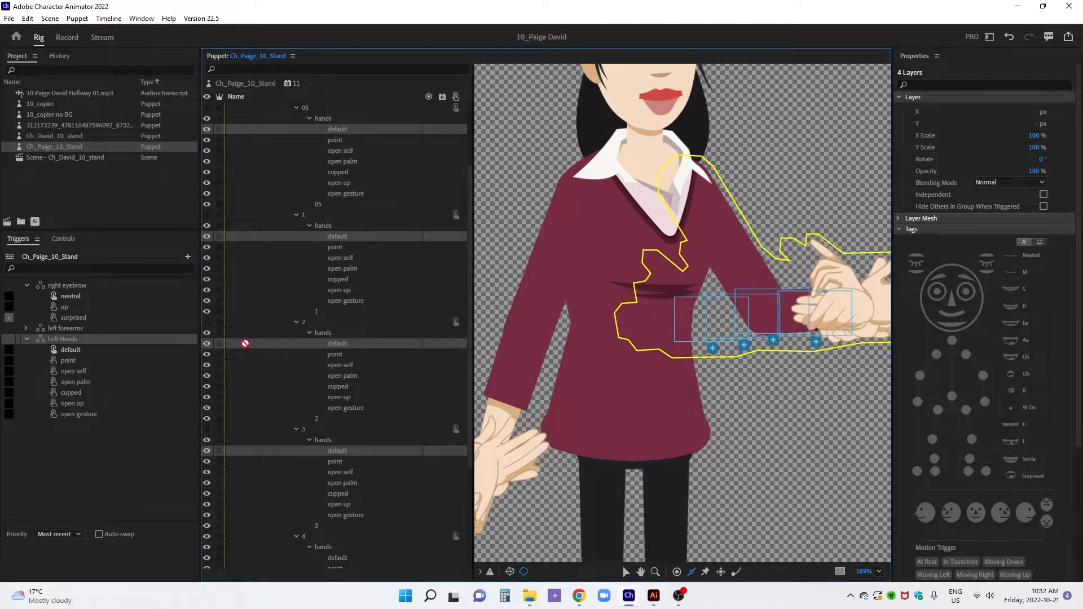
{"action": "left_click_drag", "start_coordinate": [254, 344], "coordinate": [155, 352]}
Add the point hand layers of left forearms 05, 1, 2 and 3 to the Left Hands point trigger
{"action": "left_click", "coordinate": [336, 141]}
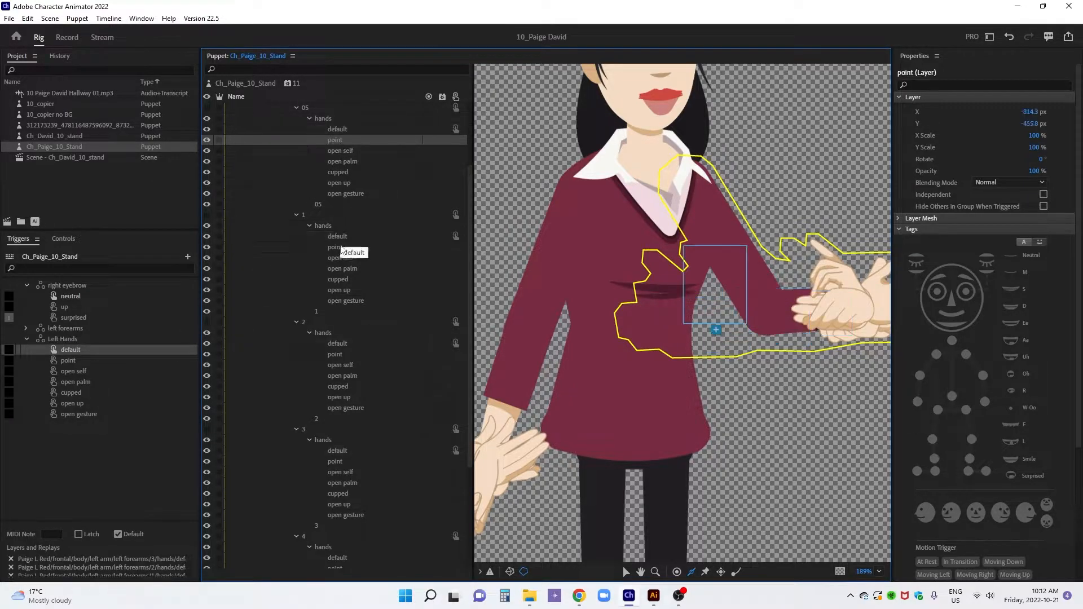
{"action": "left_click", "coordinate": [341, 248], "text": "ctrl"}
{"action": "left_click", "coordinate": [336, 354], "text": "ctrl"}
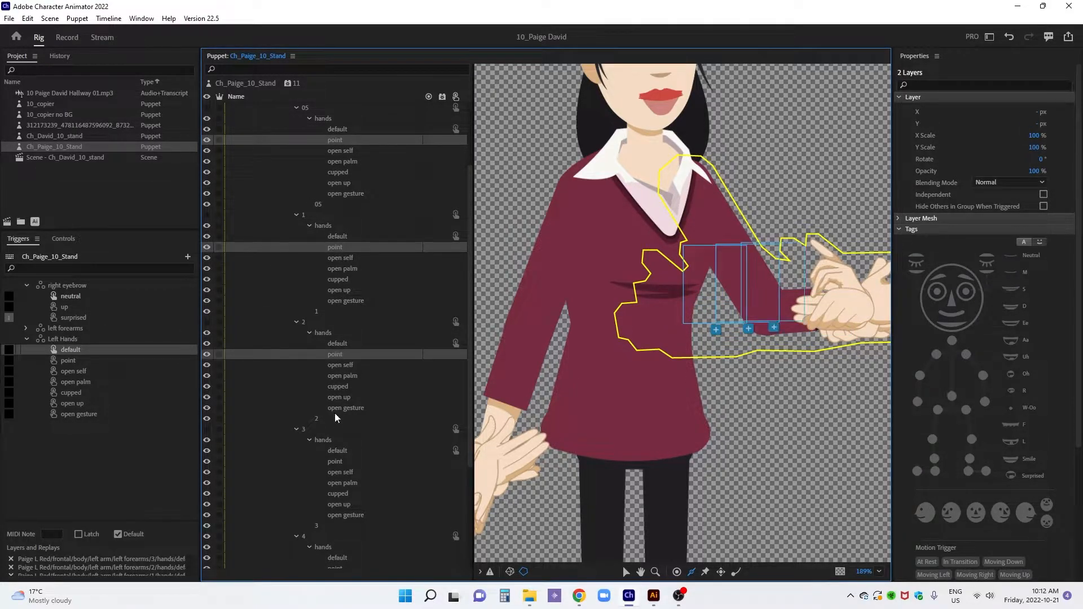
{"action": "left_click", "coordinate": [339, 461], "text": "ctrl"}
{"action": "left_click_drag", "start_coordinate": [343, 354], "coordinate": [164, 360]}
Add the open self hand layers of left forearms 05, 1, 2 and 3 to the Left Hands open self trigger
{"action": "left_click", "coordinate": [335, 151]}
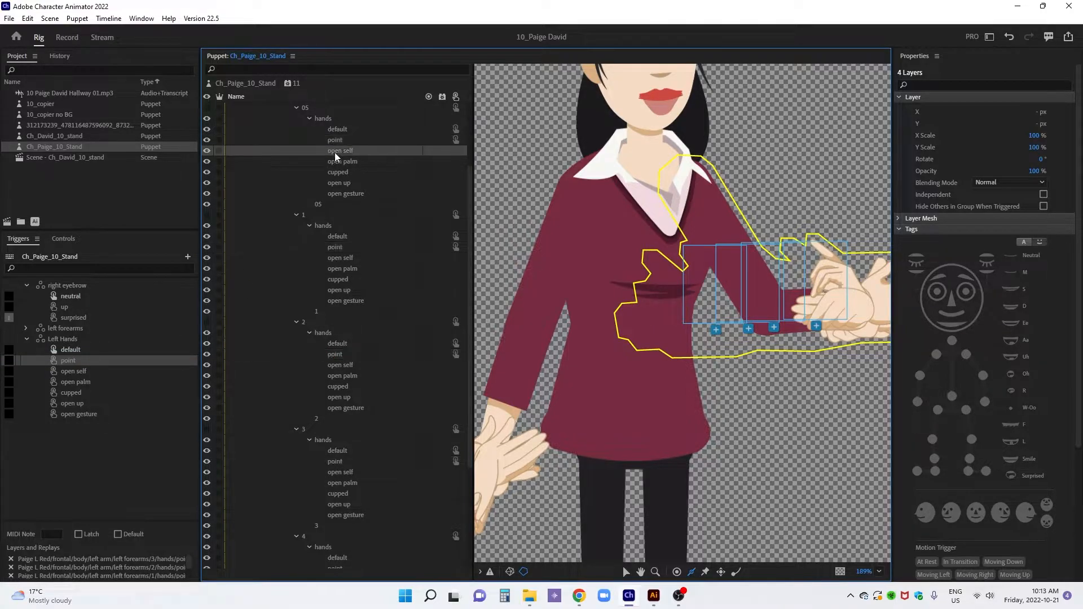
{"action": "left_click", "coordinate": [339, 259], "text": "ctrl"}
{"action": "left_click", "coordinate": [334, 365], "text": "ctrl"}
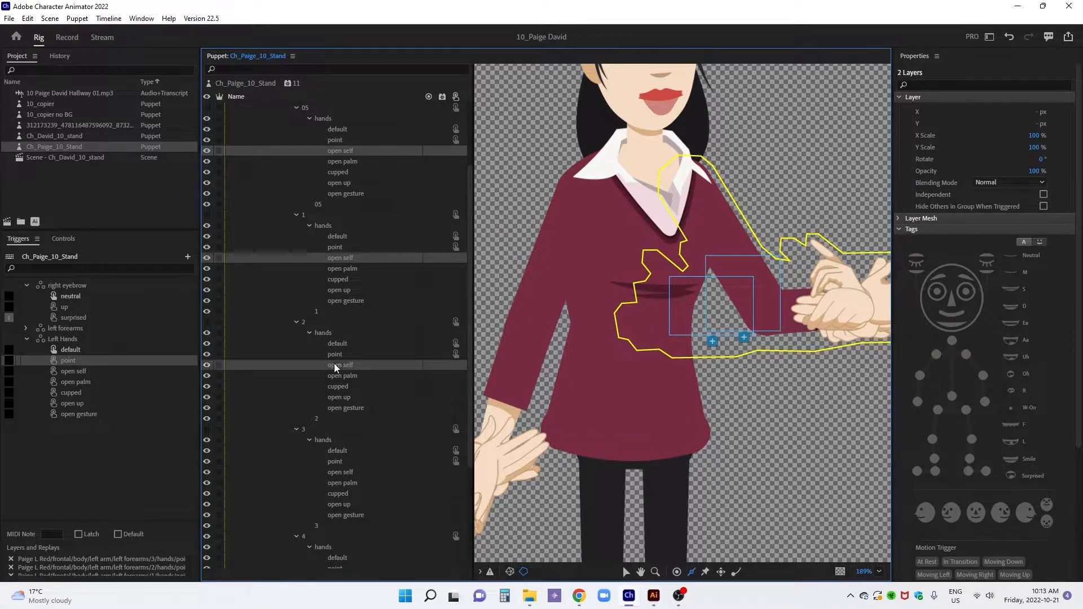
{"action": "left_click", "coordinate": [334, 473], "text": "ctrl"}
{"action": "left_click_drag", "start_coordinate": [347, 365], "coordinate": [155, 374]}
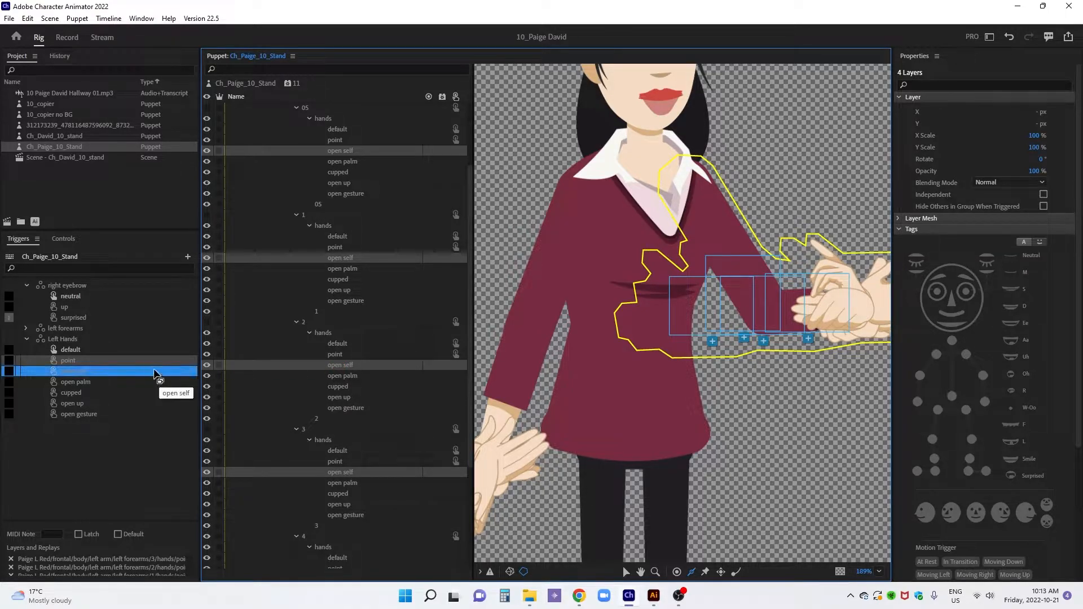
Add the open palm hand layers of left forearms 05, 1, 2 and 3 to the Left Hands open palm trigger
{"action": "left_click", "coordinate": [351, 163]}
{"action": "left_click", "coordinate": [346, 271], "text": "ctrl"}
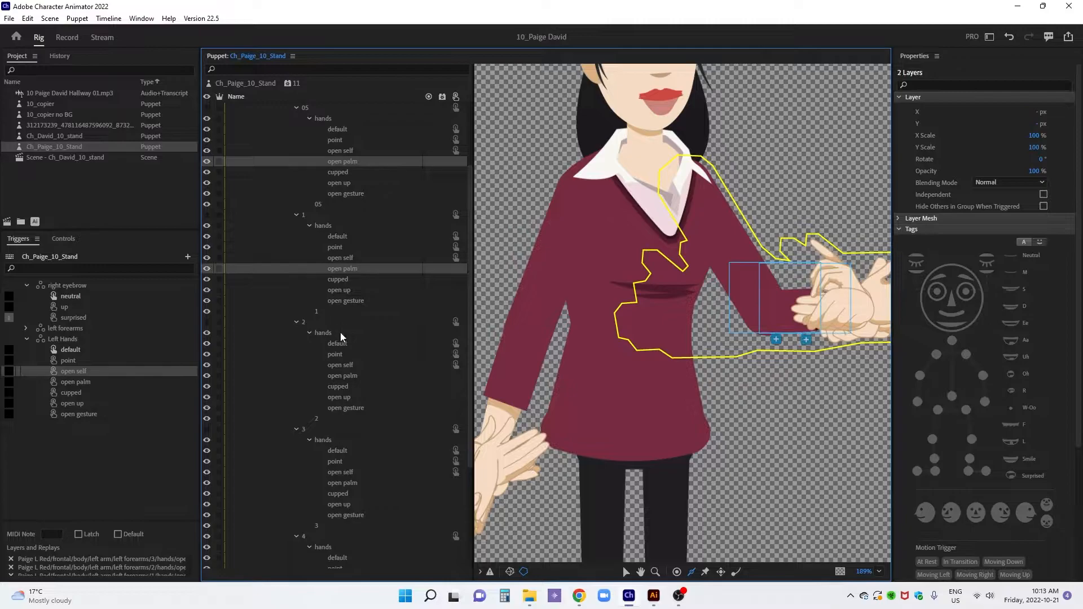
{"action": "left_click", "coordinate": [346, 377], "text": "ctrl"}
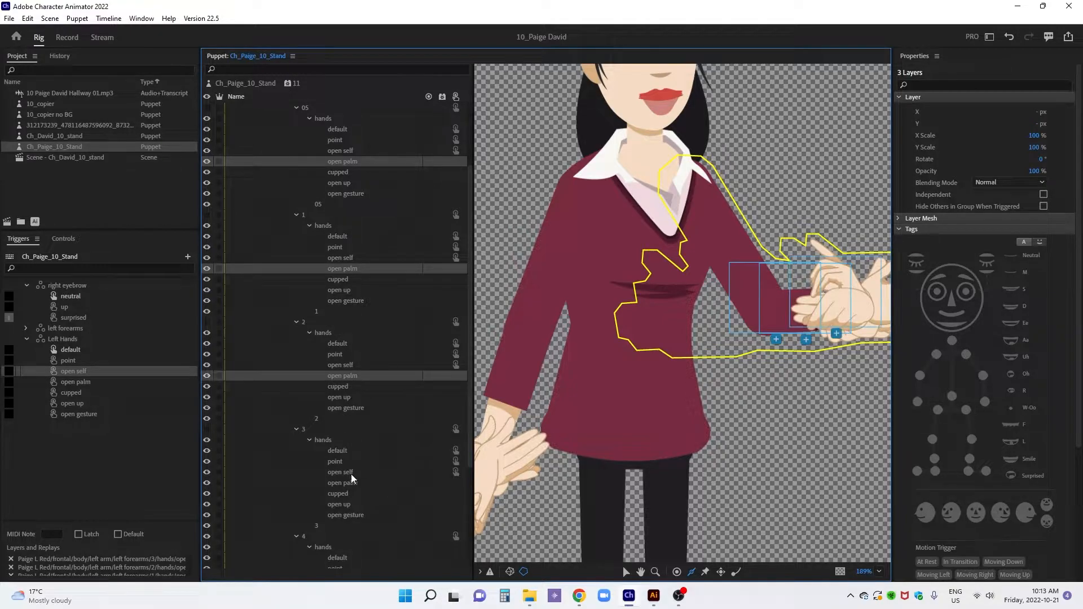
{"action": "left_click", "coordinate": [345, 483], "text": "ctrl"}
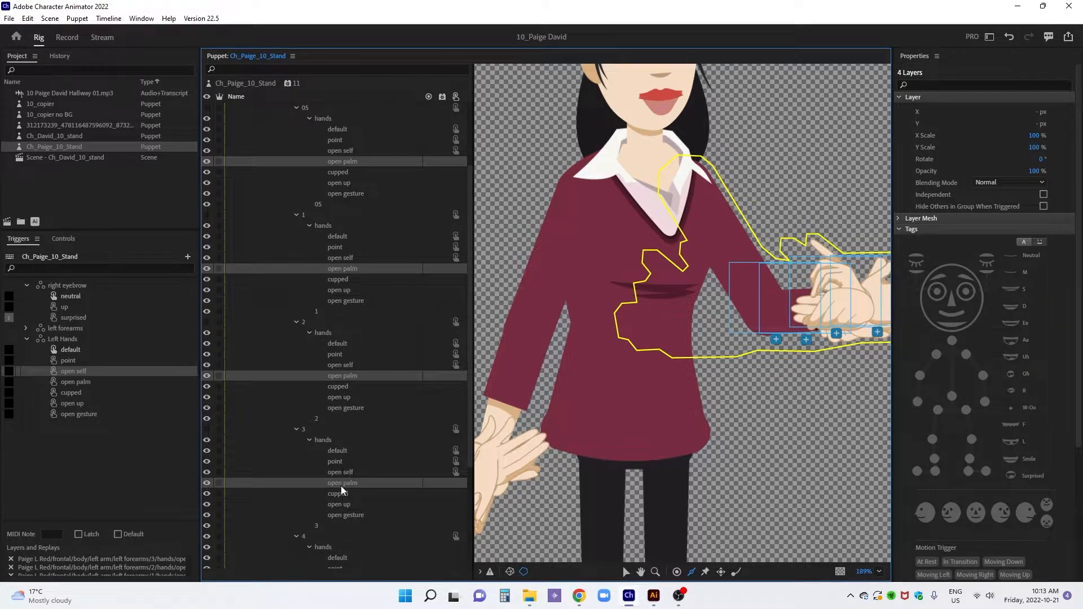
{"action": "left_click_drag", "start_coordinate": [340, 486], "coordinate": [145, 384]}
Add the cupped hand layers of left forearms 05, 1, 2 and 3 to the Left Hands cupped trigger
{"action": "left_click", "coordinate": [346, 173]}
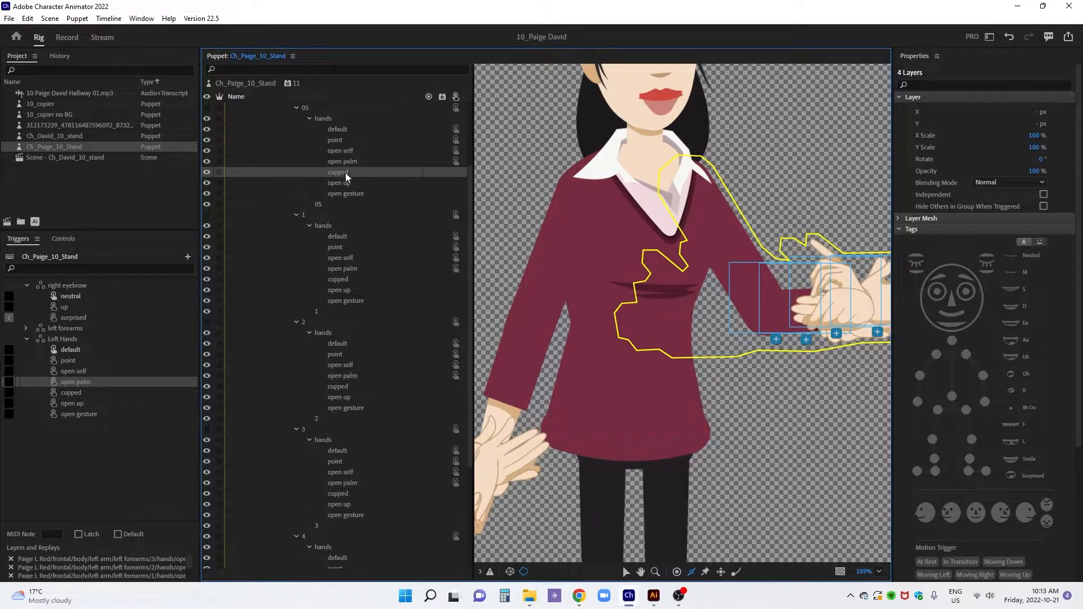
{"action": "left_click", "coordinate": [345, 281], "text": "ctrl"}
{"action": "left_click", "coordinate": [342, 387], "text": "ctrl"}
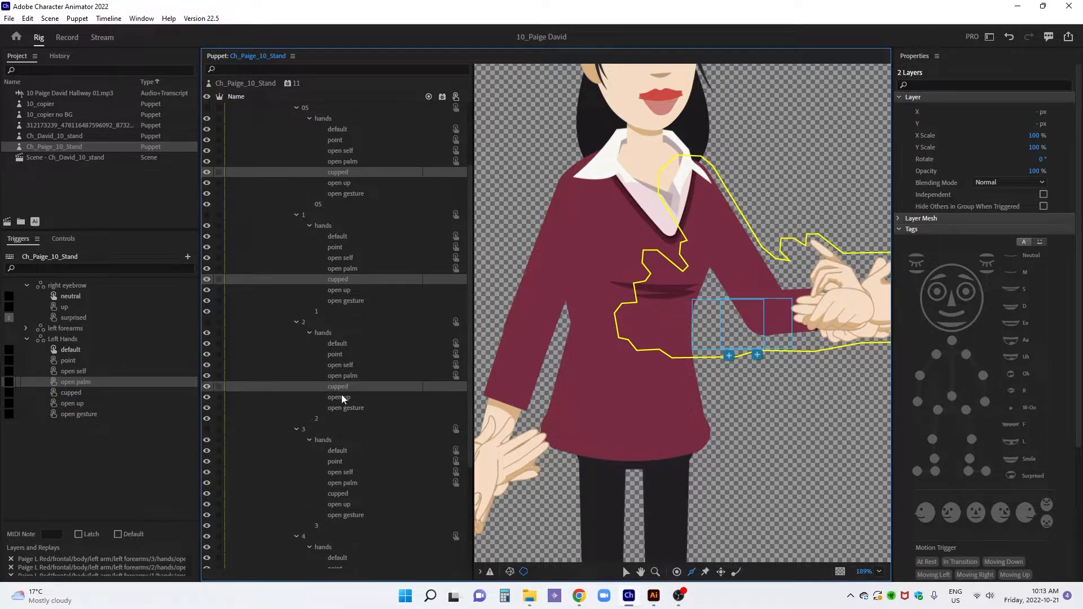
{"action": "left_click", "coordinate": [343, 495], "text": "ctrl"}
{"action": "left_click_drag", "start_coordinate": [340, 390], "coordinate": [186, 394]}
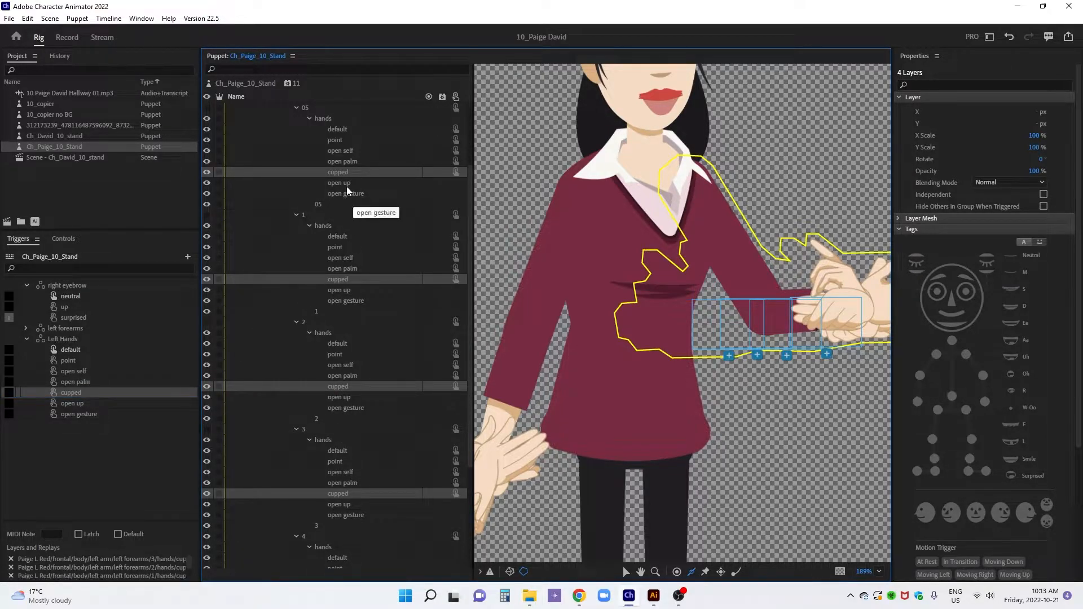
Add the open up hand layers of left forearms 05, 1, 2 and 3 to the Left Hands open up trigger
{"action": "left_click", "coordinate": [342, 183]}
{"action": "left_click", "coordinate": [344, 290], "text": "ctrl"}
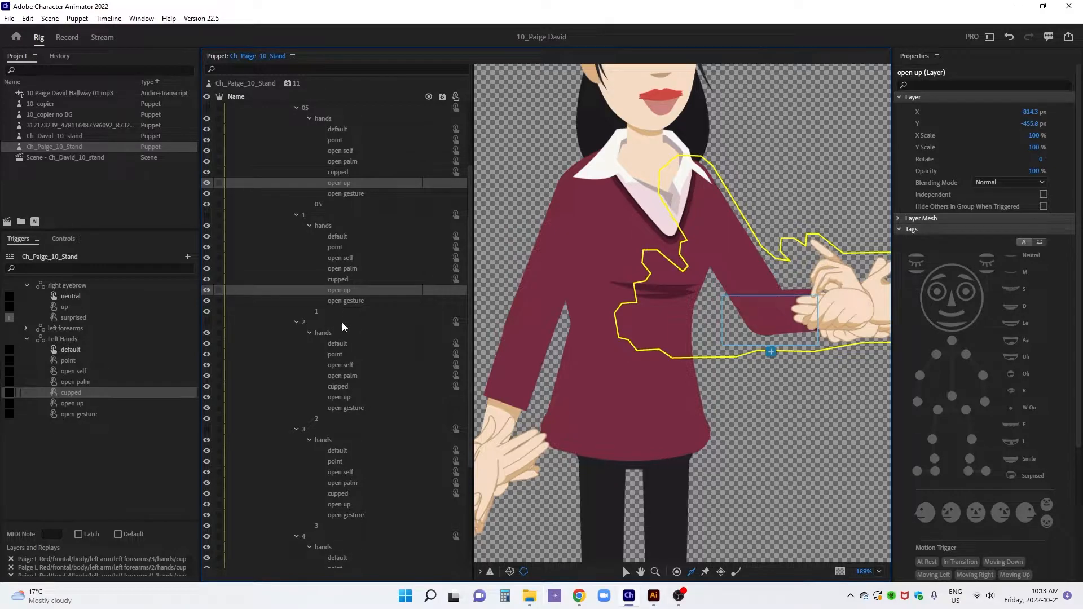
{"action": "left_click", "coordinate": [341, 397], "text": "ctrl"}
{"action": "left_click", "coordinate": [340, 504], "text": "ctrl"}
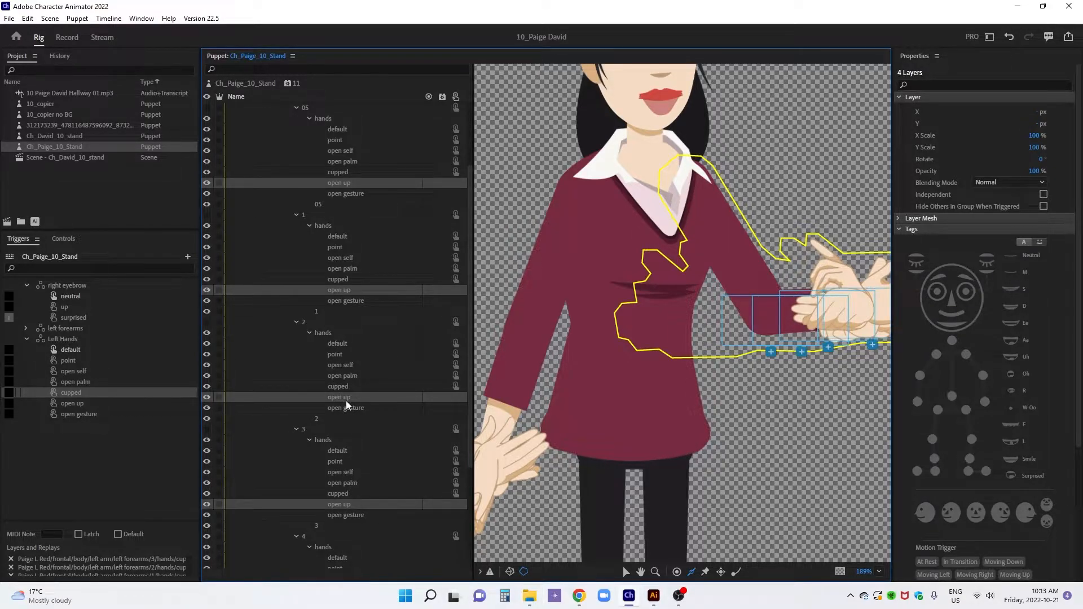
{"action": "left_click_drag", "start_coordinate": [347, 402], "coordinate": [191, 404]}
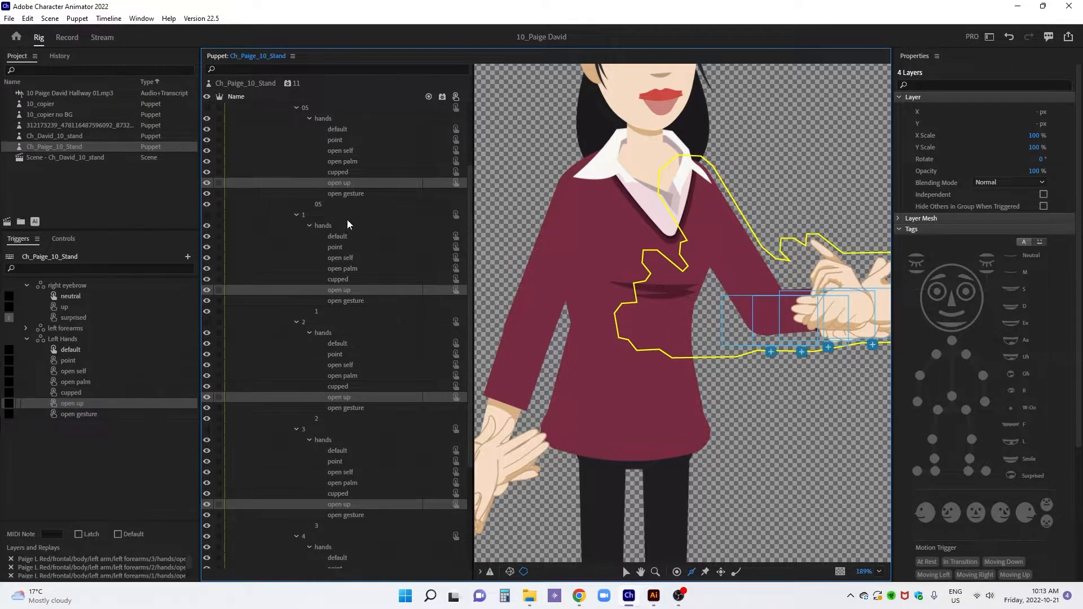
Add the open gesture hand layers of left forearms 05, 1, 2 and 3 to the Left Hands open gesture trigger
{"action": "left_click", "coordinate": [349, 194]}
{"action": "left_click", "coordinate": [341, 301], "text": "ctrl"}
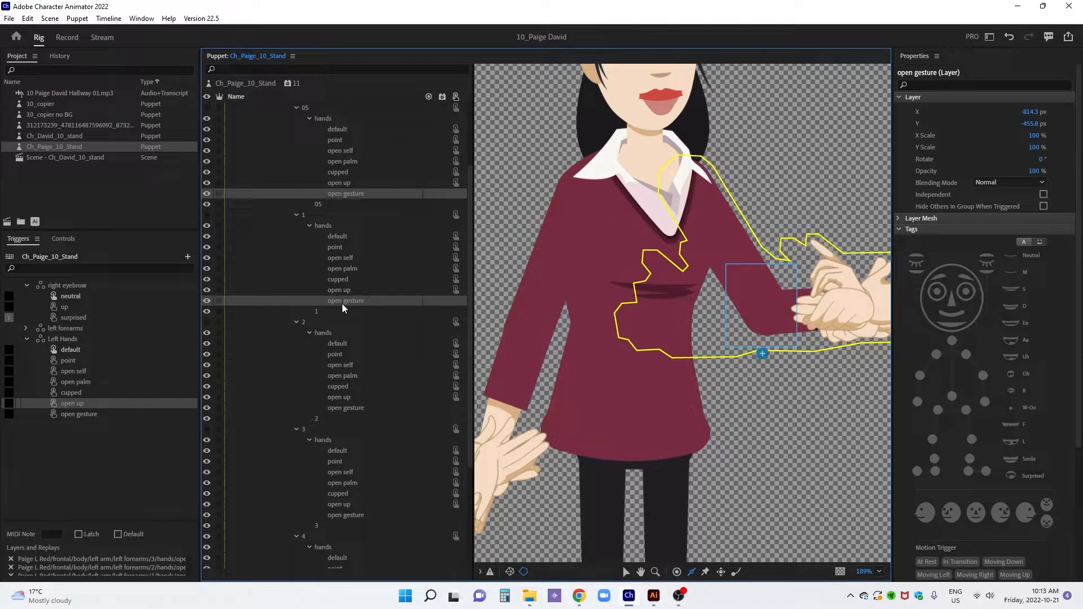
{"action": "left_click", "coordinate": [346, 408], "text": "ctrl"}
{"action": "left_click", "coordinate": [342, 514], "text": "ctrl"}
{"action": "left_click_drag", "start_coordinate": [338, 406], "coordinate": [189, 412]}
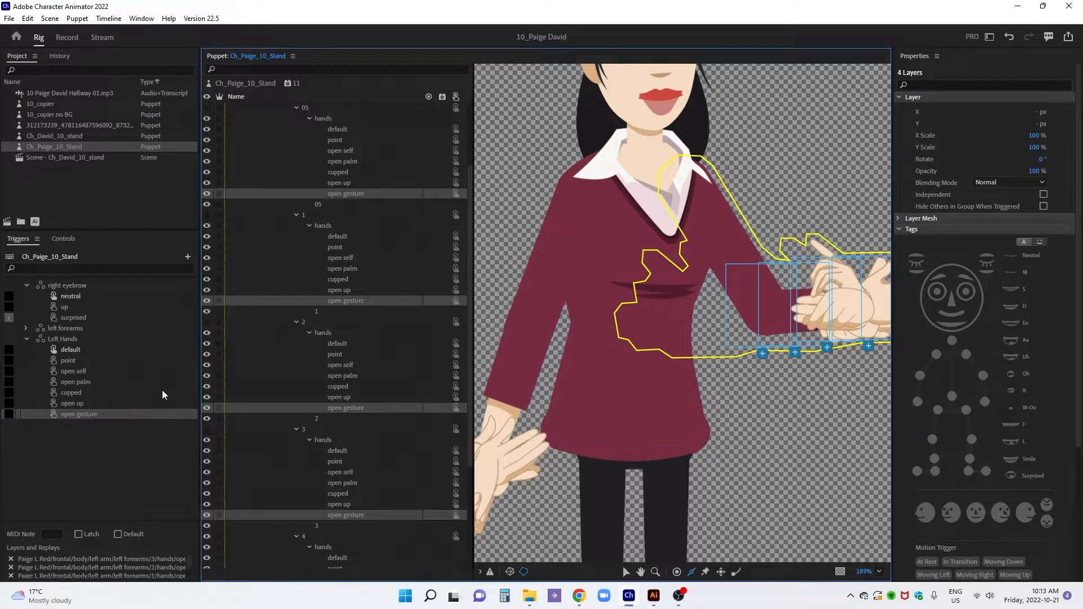
Assign a keyboard key to the Left Hands open up trigger and enable Latch for it
{"action": "left_click", "coordinate": [9, 403]}
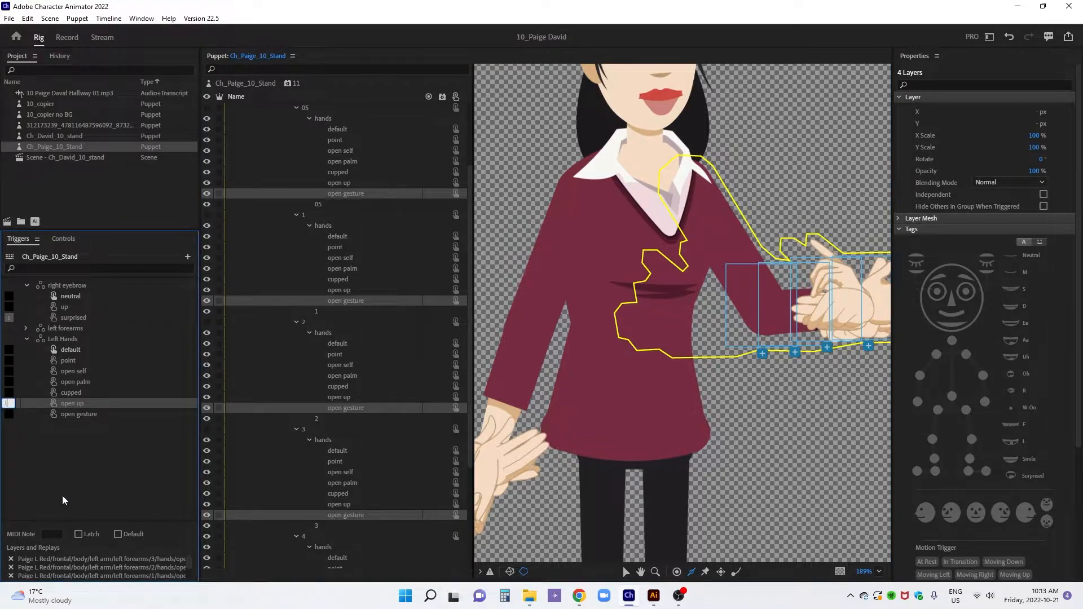
{"action": "left_click", "coordinate": [78, 534]}
Collapse the left forearm groups 05, 1, 2, 3 and 4 in the puppet's layer hierarchy
{"action": "scroll", "coordinate": [282, 192], "scroll_direction": "up", "scroll_amount": 3}
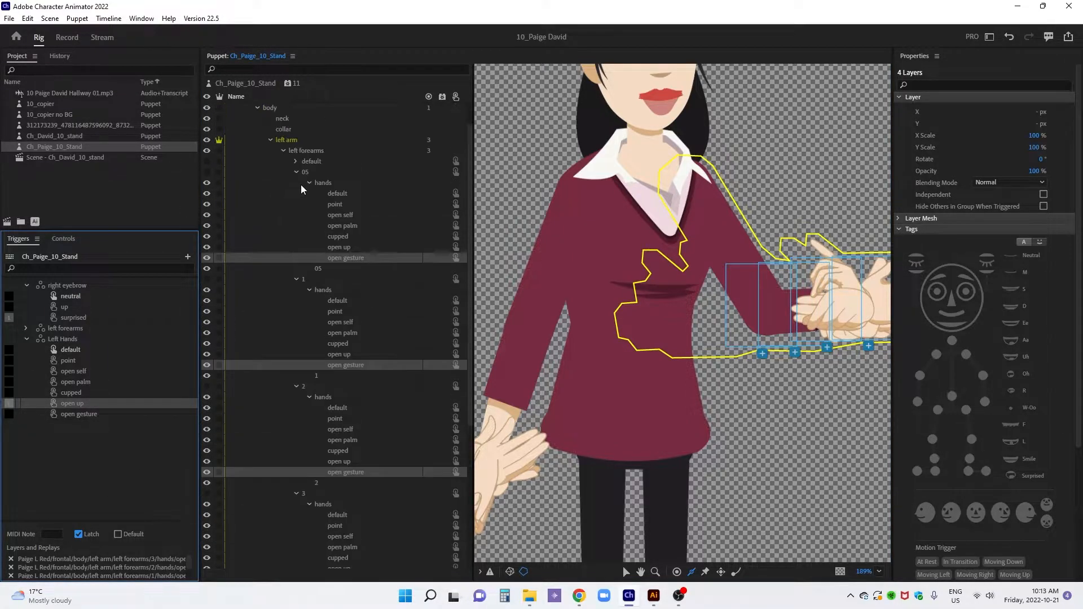
{"action": "left_click", "coordinate": [297, 172]}
{"action": "left_click", "coordinate": [297, 187]}
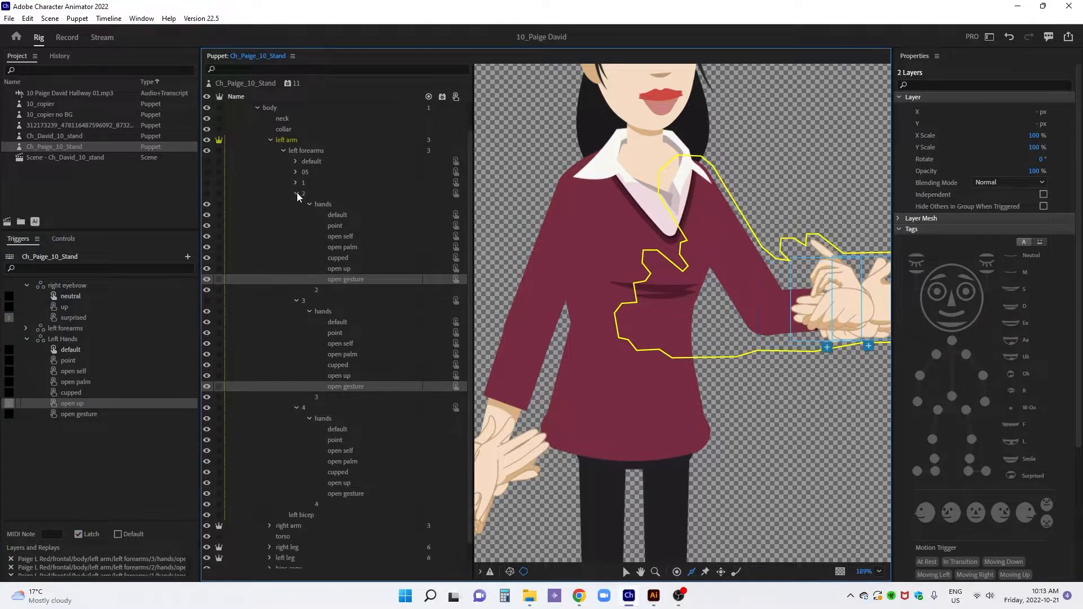
{"action": "left_click", "coordinate": [297, 195]}
{"action": "left_click", "coordinate": [297, 237]}
{"action": "left_click", "coordinate": [297, 246]}
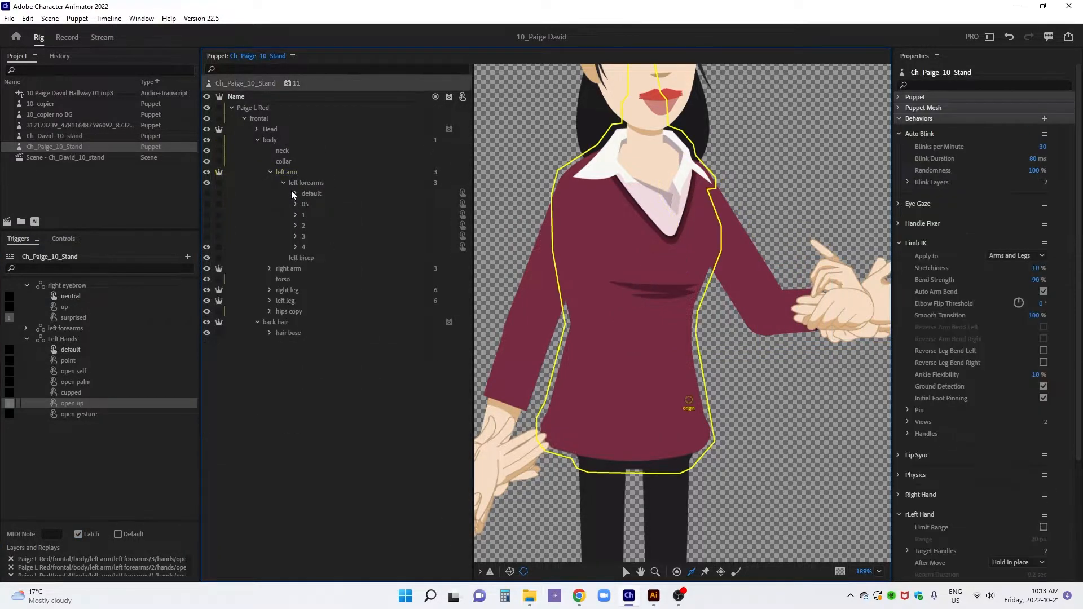
Collapse the left arm, expand the right arm, and create a swap set of triggers from its right forearms group
{"action": "left_click", "coordinate": [271, 172]}
{"action": "left_click", "coordinate": [289, 182]}
{"action": "left_click", "coordinate": [270, 183]}
{"action": "left_click_drag", "start_coordinate": [296, 194], "coordinate": [181, 561]}
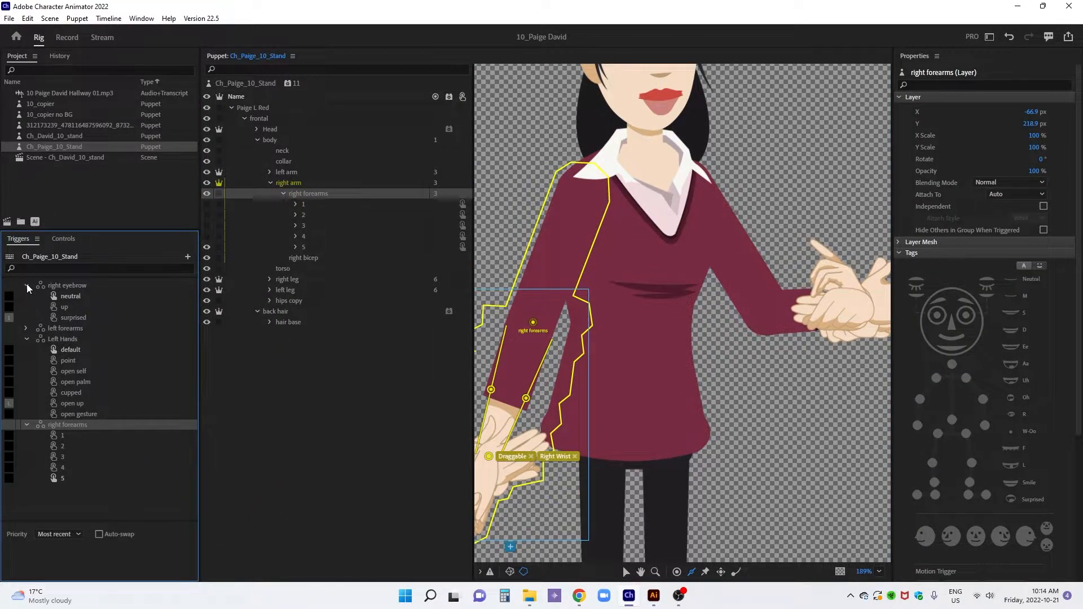
Collapse the right eyebrow and Left Hands swap sets and enable Latch for trigger 2 of the right forearms set
{"action": "left_click", "coordinate": [27, 285]}
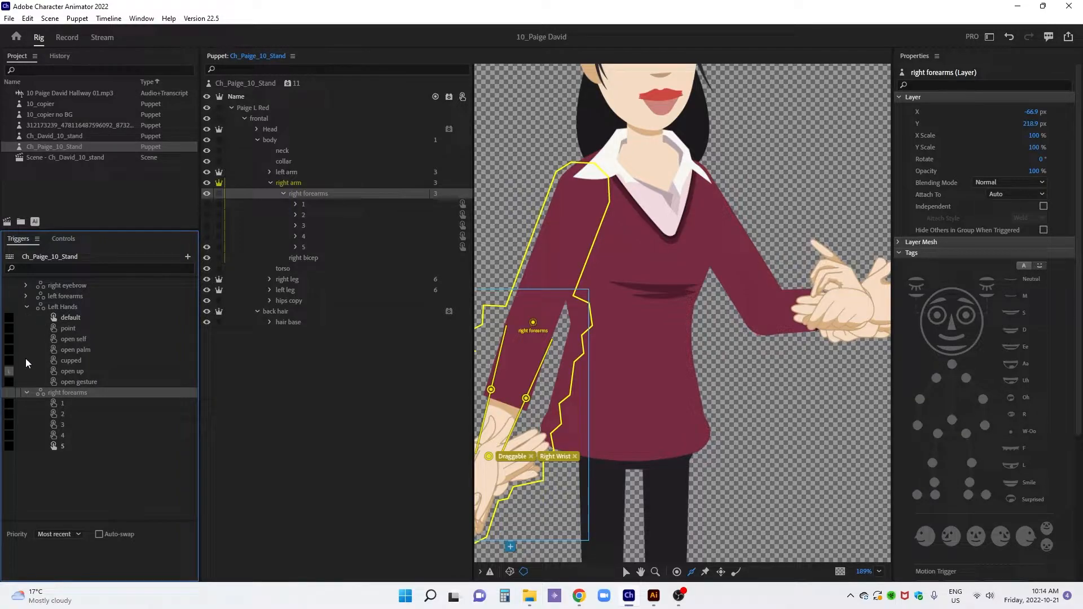
{"action": "left_click", "coordinate": [26, 307]}
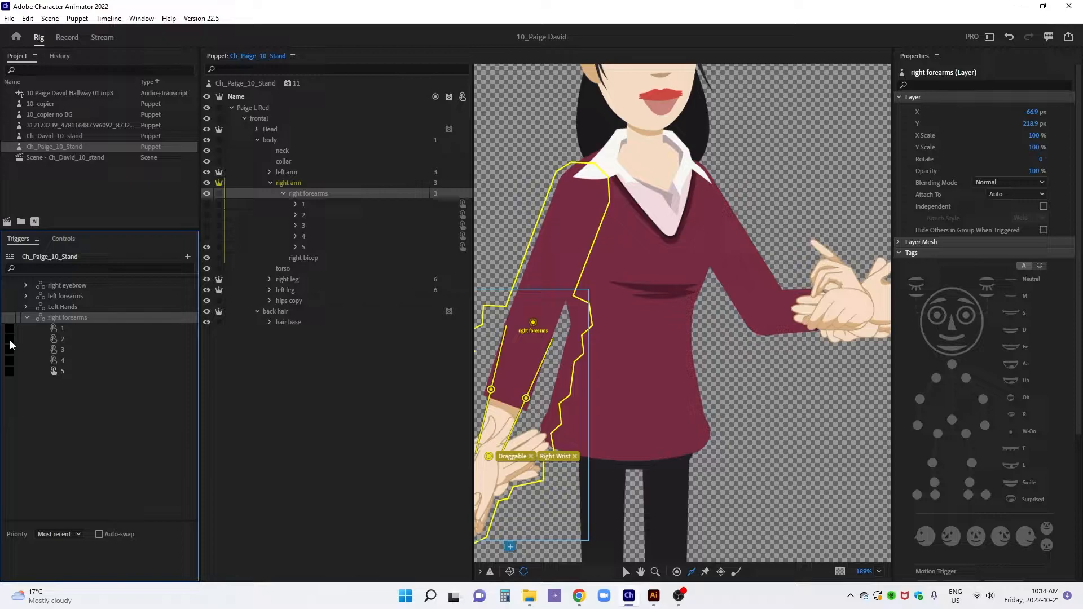
{"action": "left_click", "coordinate": [10, 341]}
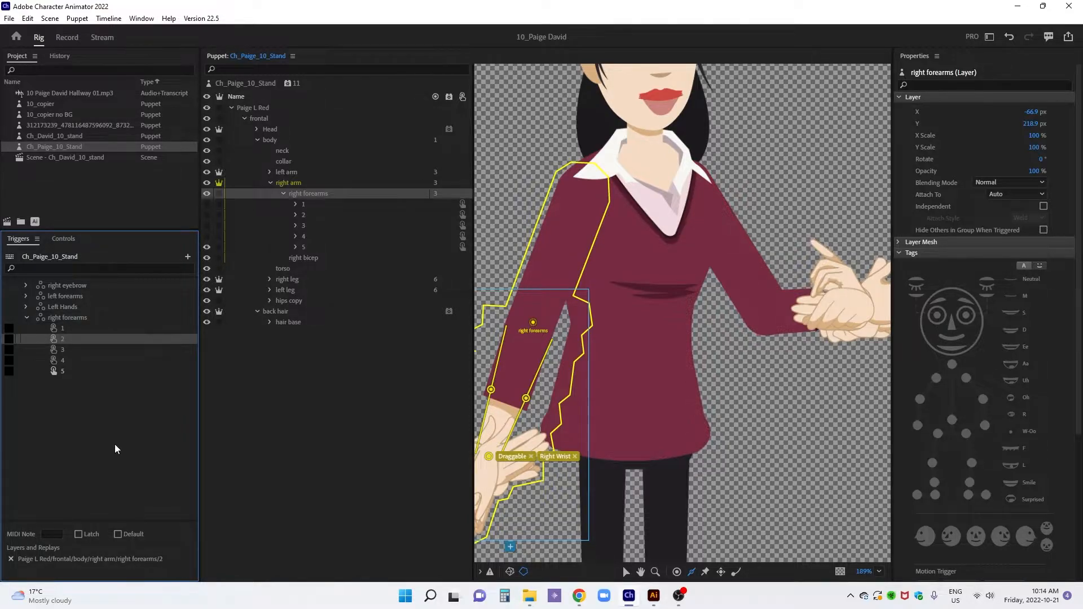
{"action": "left_click", "coordinate": [78, 534]}
Create a swap set of triggers from the hands group inside right forearm 1 and collapse the right forearms swap set
{"action": "left_click", "coordinate": [295, 205]}
{"action": "left_click_drag", "start_coordinate": [322, 215], "coordinate": [189, 559]}
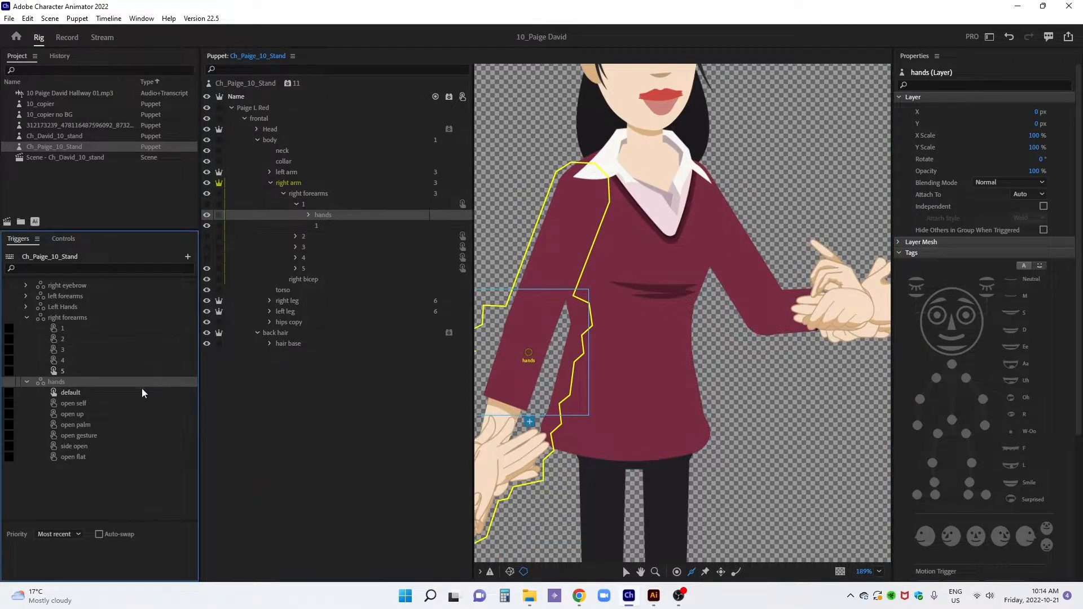
{"action": "left_click", "coordinate": [26, 316]}
Collapse right forearm 1 and expand the hands groups inside right forearms 2, 3, 4 and 5
{"action": "left_click", "coordinate": [296, 205]}
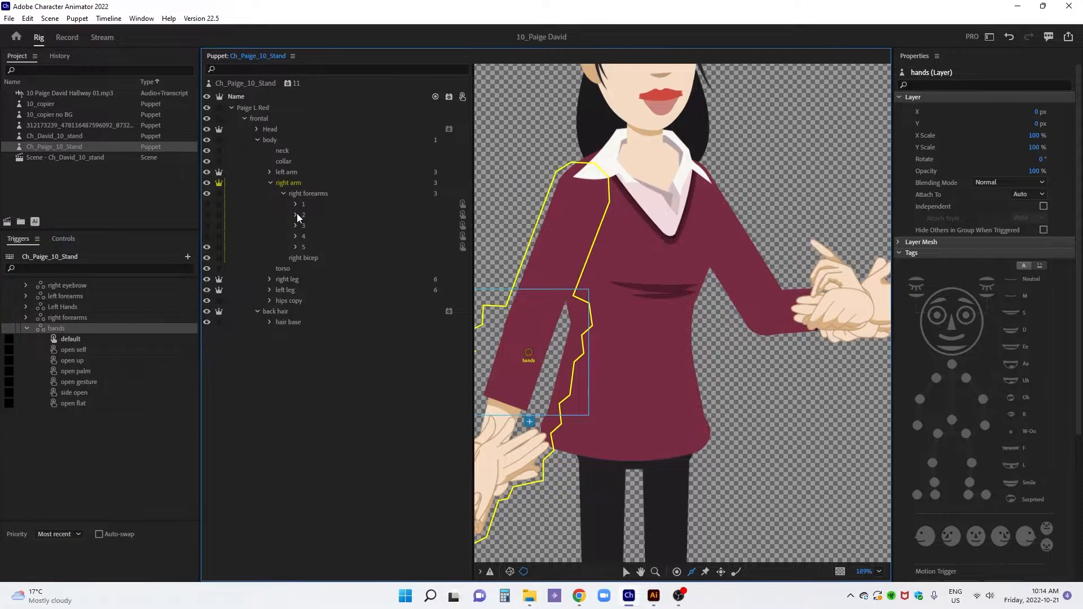
{"action": "left_click", "coordinate": [297, 214]}
{"action": "left_click", "coordinate": [295, 247]}
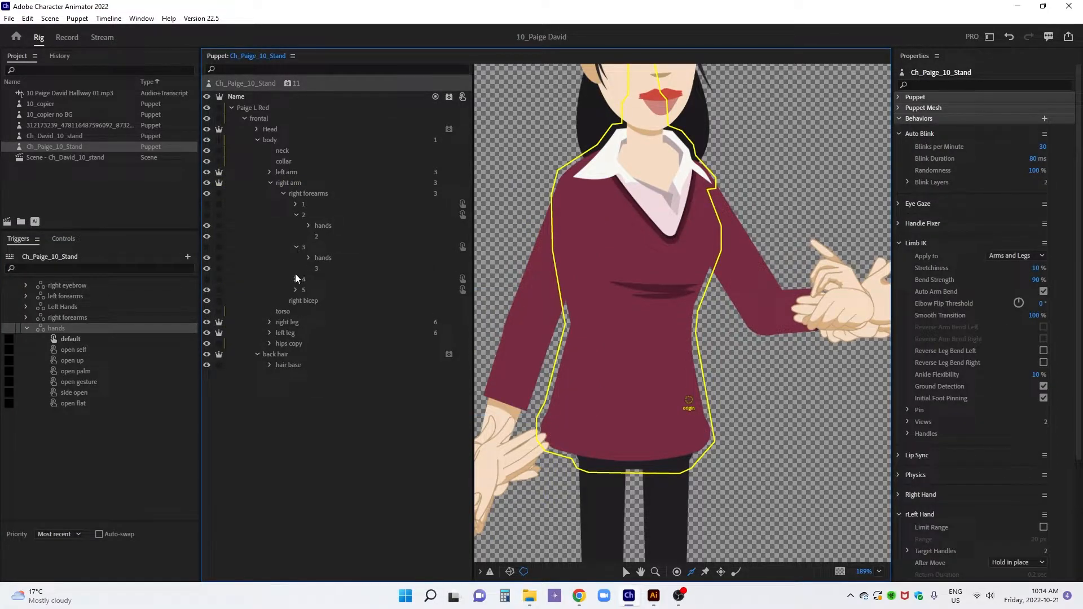
{"action": "left_click", "coordinate": [295, 279]}
{"action": "left_click", "coordinate": [297, 312]}
{"action": "left_click", "coordinate": [309, 322]}
{"action": "left_click", "coordinate": [309, 289]}
{"action": "left_click", "coordinate": [309, 258]}
{"action": "left_click", "coordinate": [309, 226]}
Add the default hand layers of right forearms 2, 3, 4 and 5 to the default trigger of the hands swap set
{"action": "scroll", "coordinate": [319, 223], "scroll_direction": "down", "scroll_amount": 3}
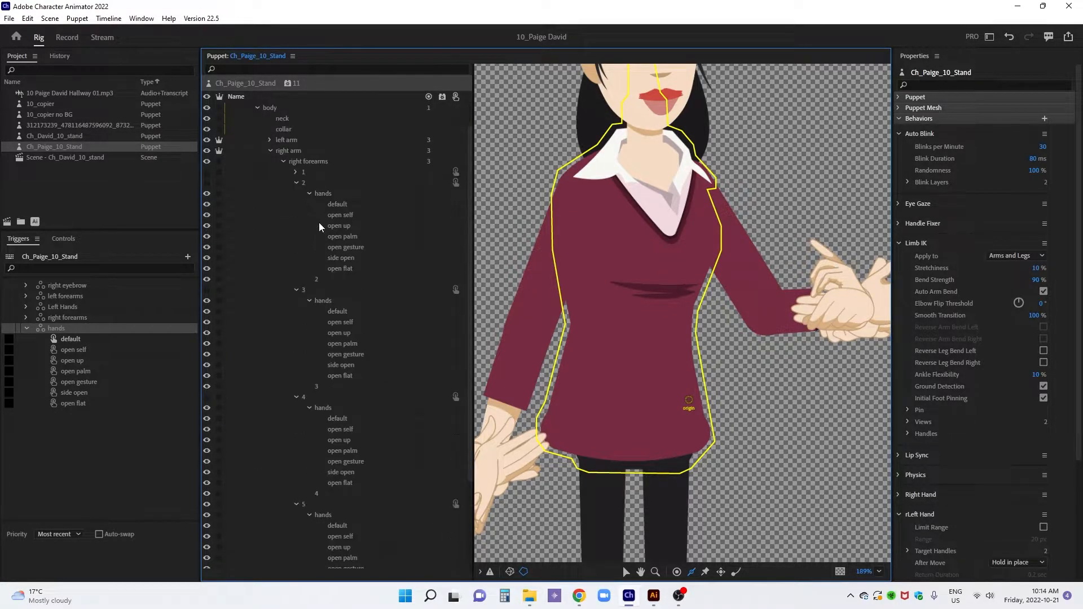
{"action": "left_click", "coordinate": [343, 141]}
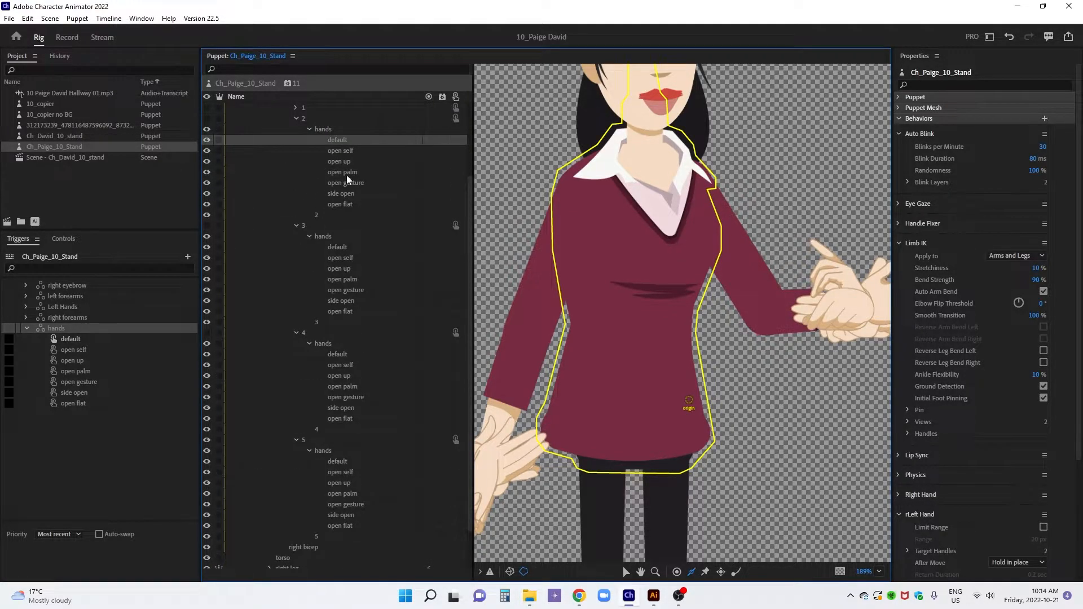
{"action": "left_click", "coordinate": [340, 247], "text": "ctrl"}
{"action": "left_click", "coordinate": [336, 355], "text": "ctrl"}
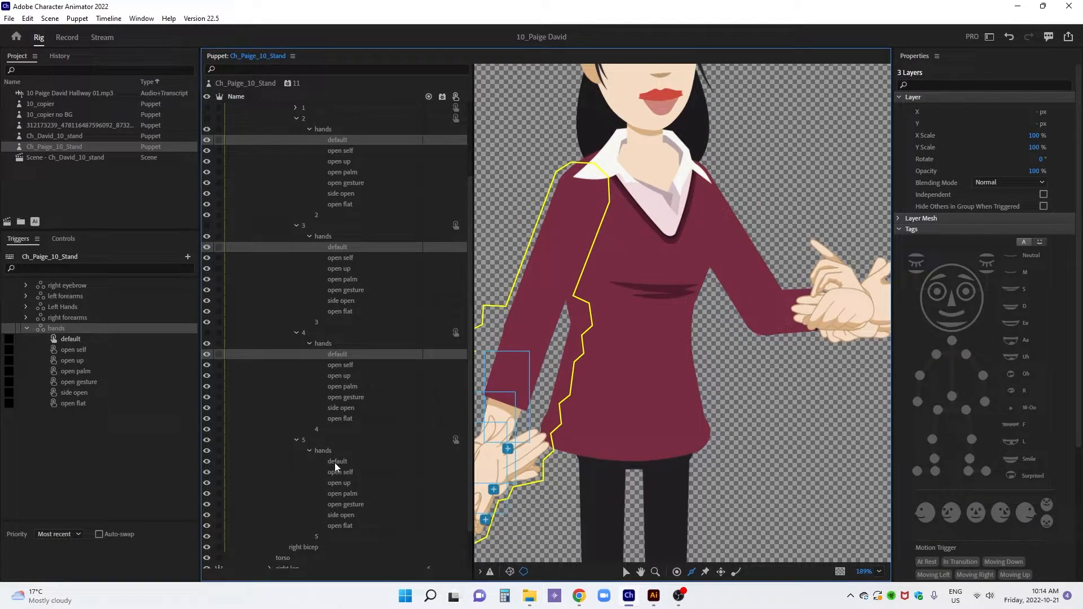
{"action": "left_click", "coordinate": [334, 461], "text": "ctrl"}
{"action": "left_click_drag", "start_coordinate": [340, 355], "coordinate": [170, 339]}
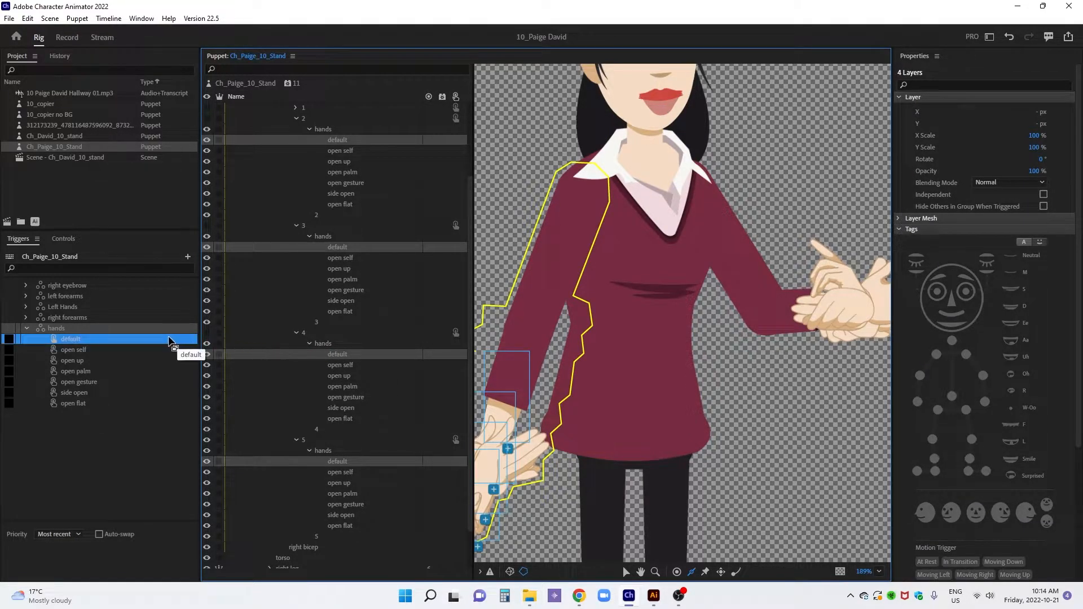
Add the open self hand layers of right forearms 2, 3, 4 and 5 to the open self trigger of the hands swap set
{"action": "left_click", "coordinate": [337, 151]}
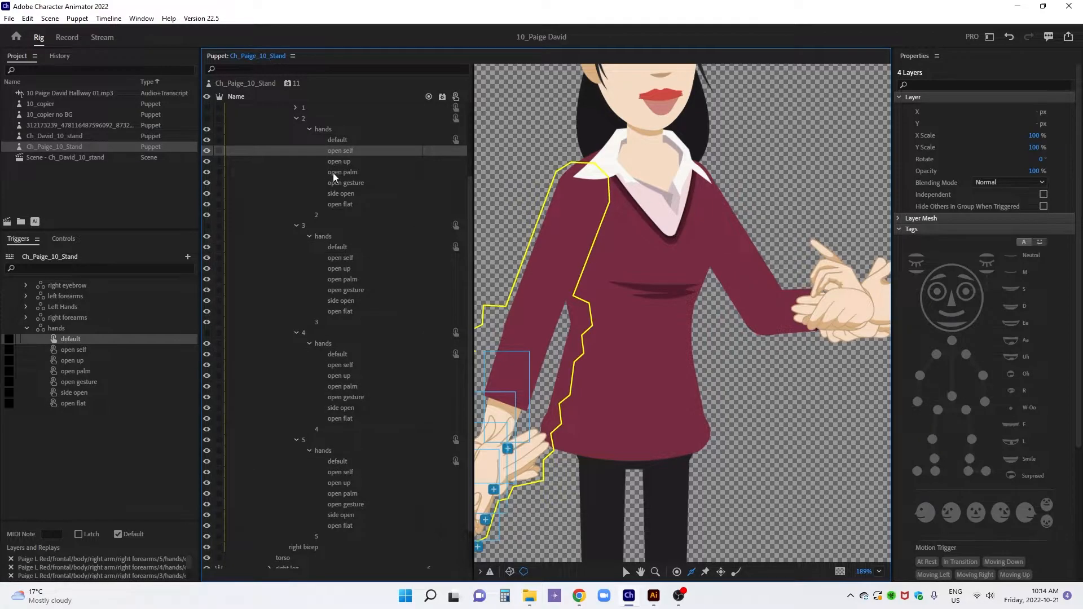
{"action": "left_click", "coordinate": [333, 258], "text": "ctrl"}
{"action": "left_click", "coordinate": [334, 367], "text": "ctrl"}
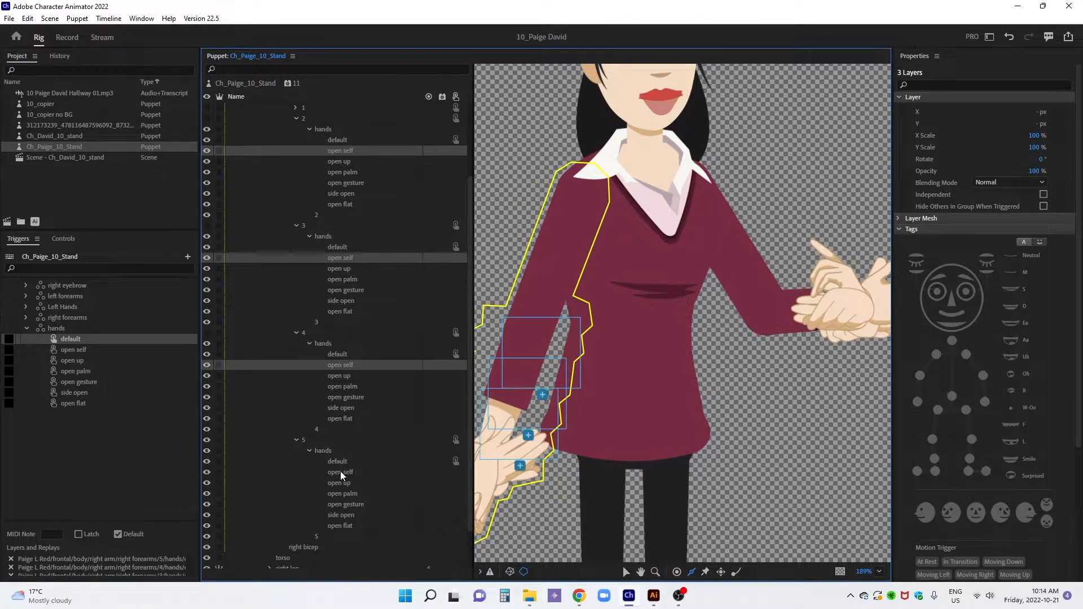
{"action": "left_click", "coordinate": [340, 471], "text": "ctrl"}
{"action": "left_click_drag", "start_coordinate": [347, 364], "coordinate": [169, 357]}
Add the open up hand layers of right forearms 2, 3, 4 and 5 to the open up trigger of the hands swap set
{"action": "left_click", "coordinate": [345, 162]}
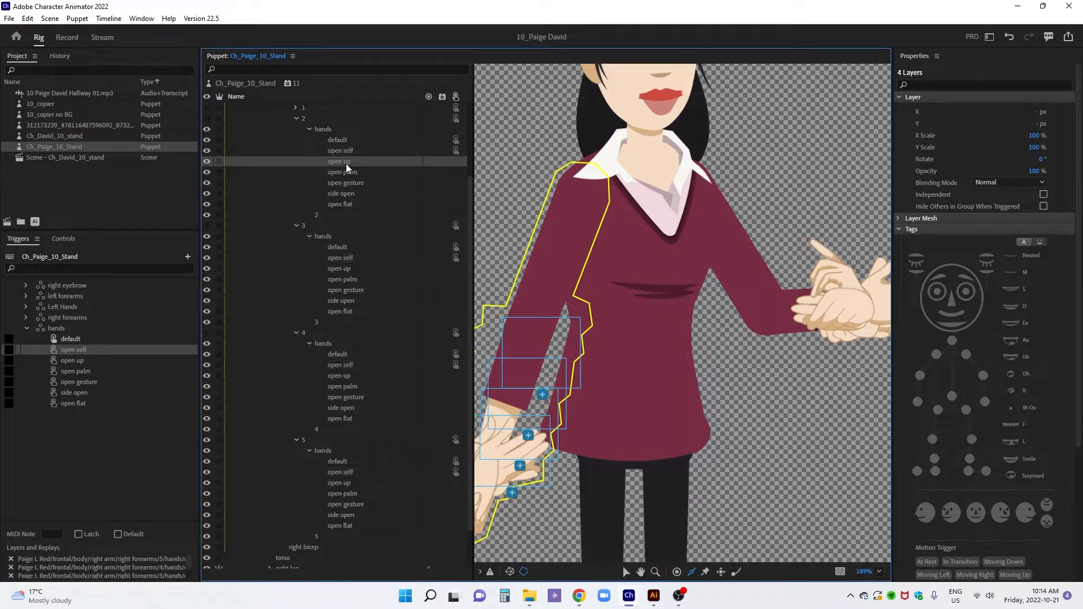
{"action": "left_click", "coordinate": [341, 270], "text": "ctrl"}
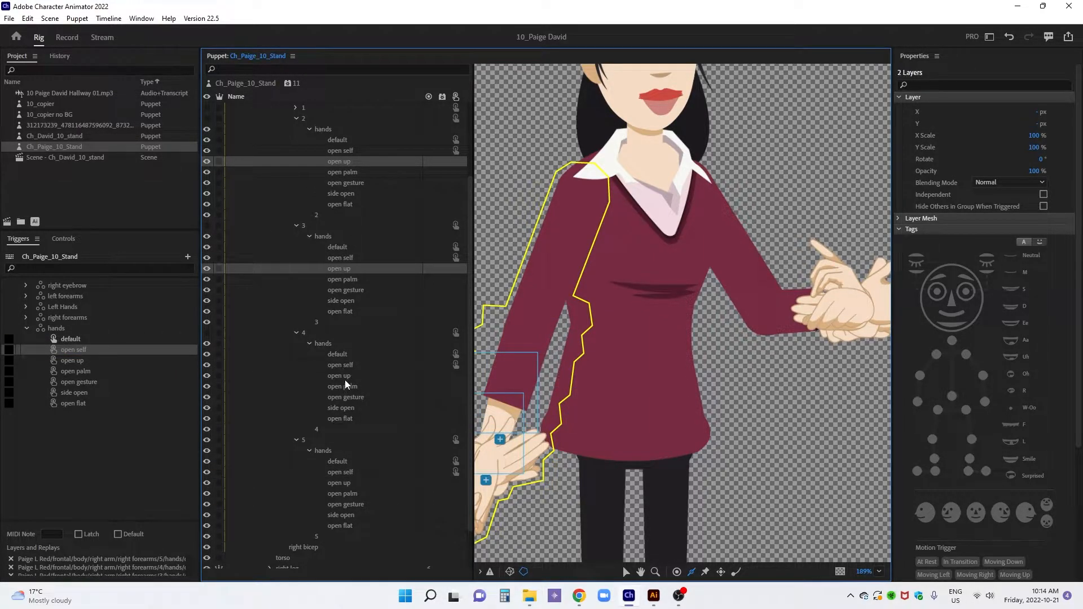
{"action": "left_click", "coordinate": [344, 377], "text": "ctrl"}
{"action": "left_click", "coordinate": [347, 482], "text": "ctrl"}
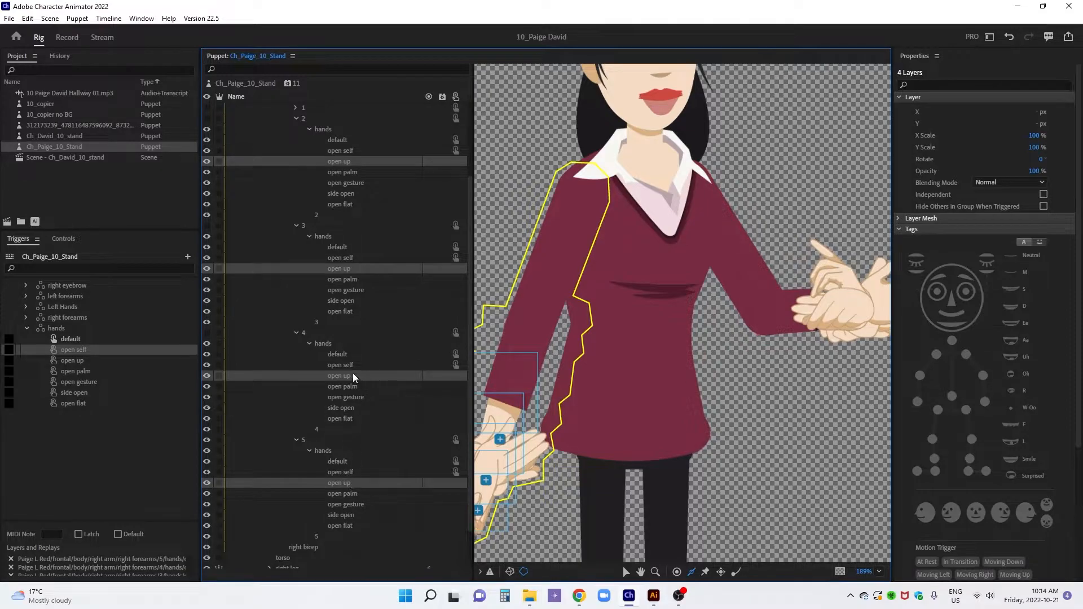
{"action": "left_click_drag", "start_coordinate": [338, 375], "coordinate": [189, 360]}
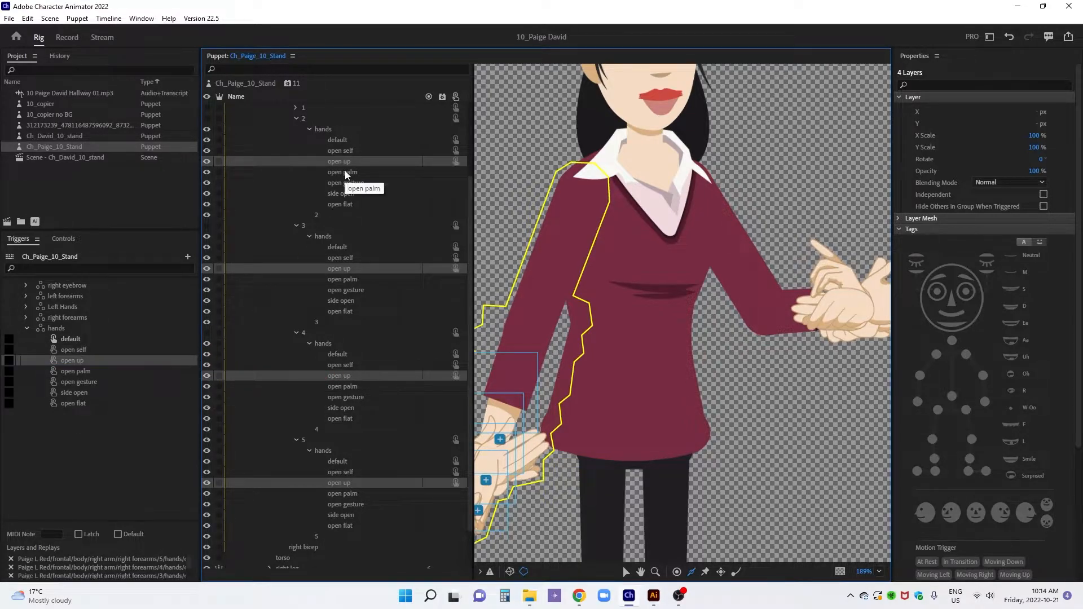
Add the open palm hand layers of right forearms 2, 3, 4 and 5 to the open palm trigger of the hands swap set
{"action": "left_click", "coordinate": [344, 172]}
{"action": "left_click", "coordinate": [342, 279], "text": "ctrl"}
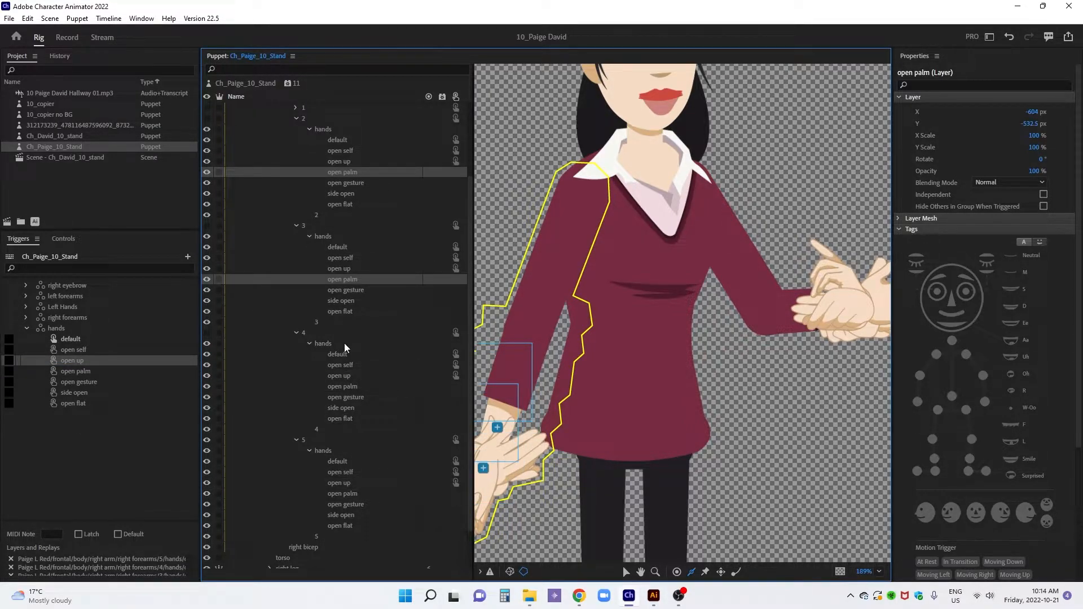
{"action": "left_click", "coordinate": [344, 388], "text": "ctrl"}
{"action": "left_click", "coordinate": [345, 493], "text": "ctrl"}
{"action": "left_click_drag", "start_coordinate": [347, 384], "coordinate": [161, 370]}
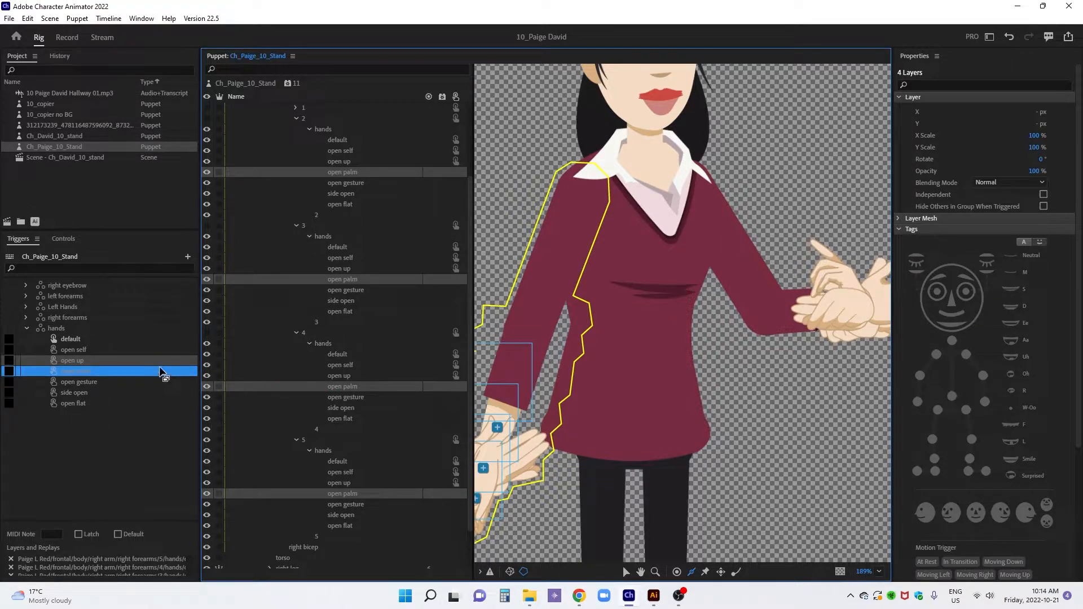
Add the open gesture hand layers of right forearms 2, 3, 4 and 5 to the open gesture trigger of the hands swap set
{"action": "left_click", "coordinate": [334, 184]}
{"action": "left_click", "coordinate": [341, 290], "text": "ctrl"}
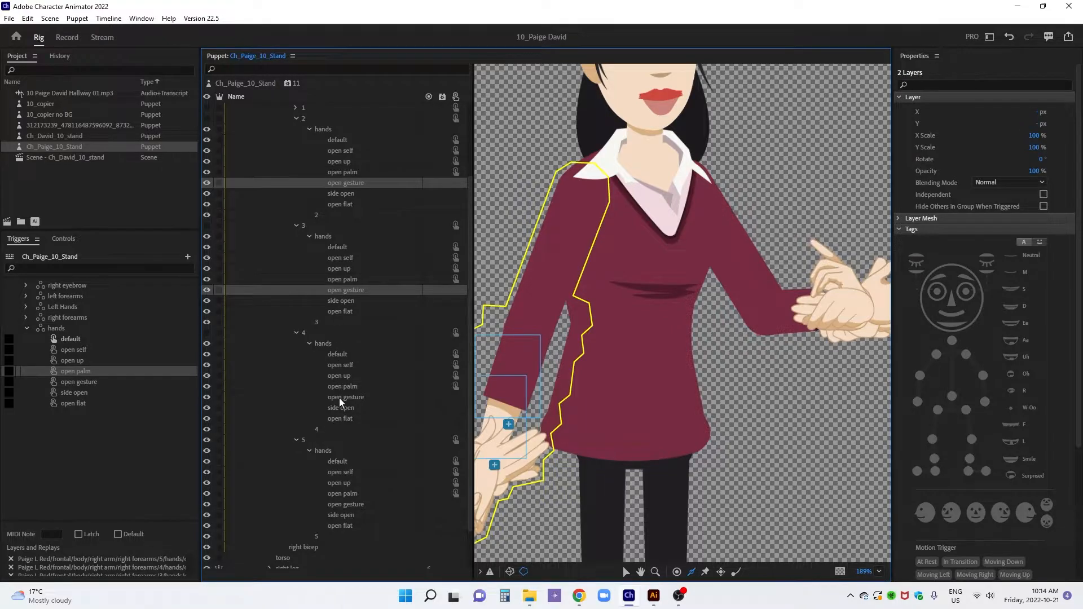
{"action": "left_click", "coordinate": [341, 398], "text": "ctrl"}
{"action": "left_click", "coordinate": [345, 505], "text": "ctrl"}
{"action": "left_click_drag", "start_coordinate": [350, 397], "coordinate": [149, 383]}
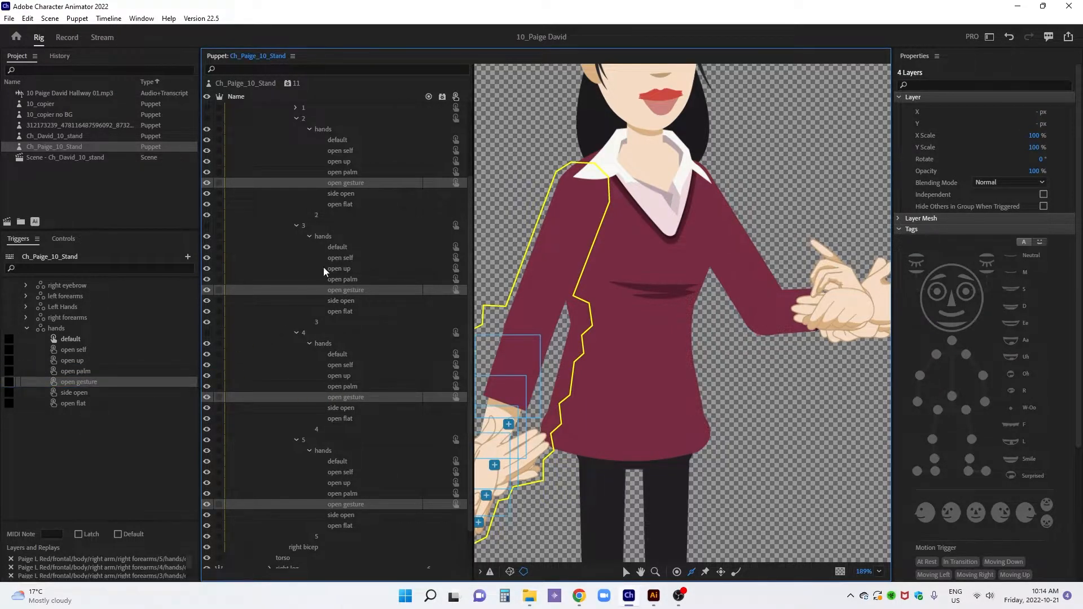
Add the side open hand layers of right forearms 2, 3, 4 and 5 to the side open trigger of the hands swap set
{"action": "left_click", "coordinate": [353, 193]}
{"action": "left_click", "coordinate": [353, 301], "text": "ctrl"}
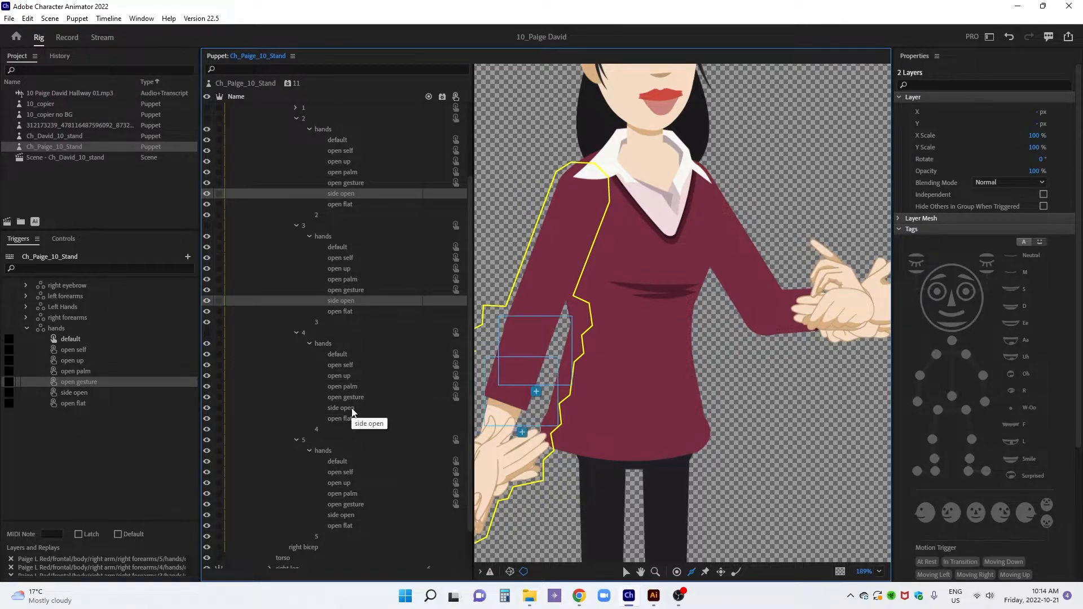
{"action": "left_click", "coordinate": [352, 408], "text": "ctrl"}
{"action": "left_click", "coordinate": [346, 515], "text": "ctrl"}
{"action": "left_click_drag", "start_coordinate": [349, 407], "coordinate": [194, 392]}
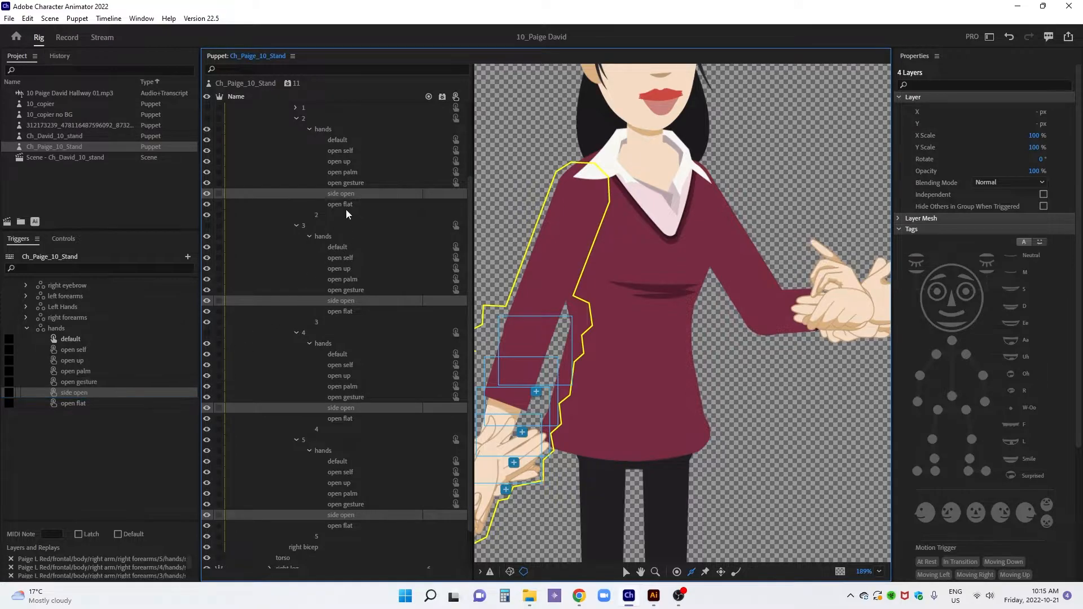
Add the open flat hand layers of right forearms 2, 3, 4 and 5 to the open flat trigger of the hands swap set
{"action": "left_click", "coordinate": [346, 204]}
{"action": "left_click", "coordinate": [344, 312], "text": "ctrl"}
{"action": "left_click", "coordinate": [350, 419], "text": "ctrl"}
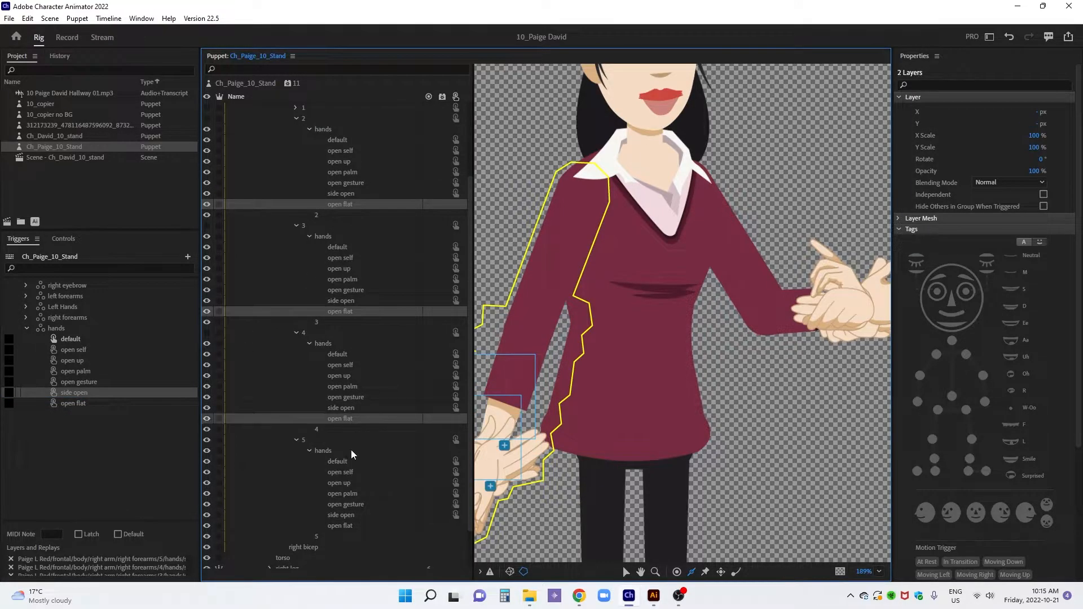
{"action": "left_click", "coordinate": [344, 524], "text": "ctrl"}
{"action": "left_click_drag", "start_coordinate": [343, 419], "coordinate": [186, 398]}
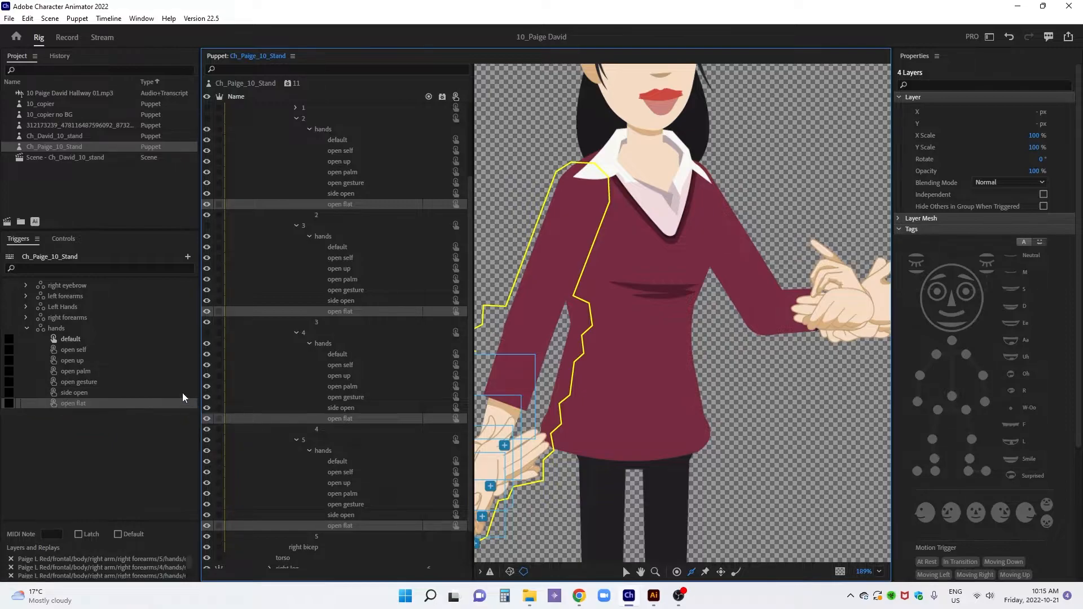
Assign a shortcut key to the open up trigger of the hands swap set and rename the swap set Right Hands
{"action": "left_click", "coordinate": [9, 360]}
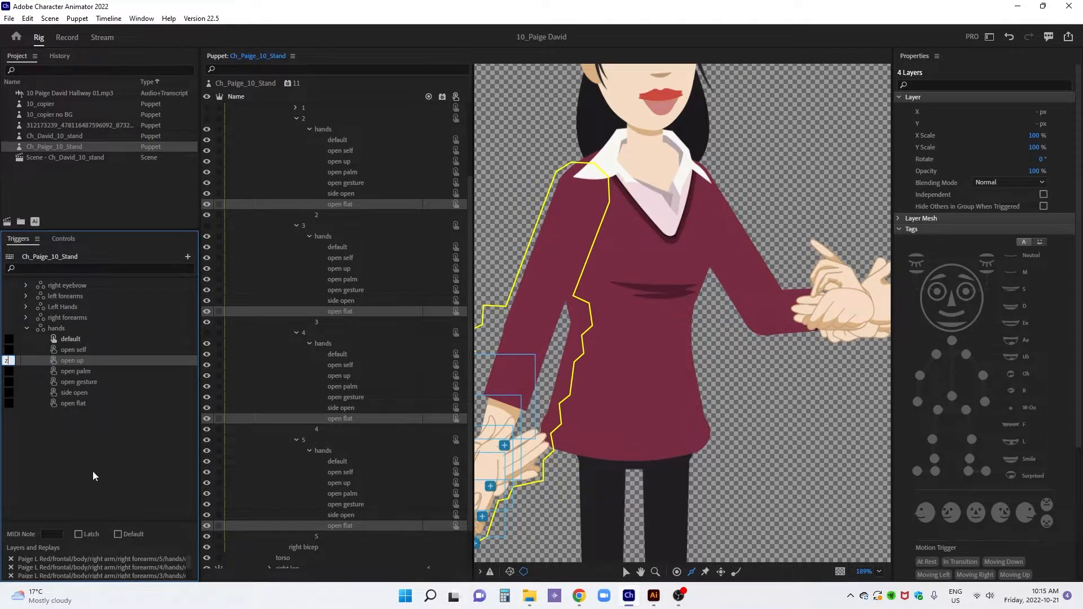
{"action": "left_click", "coordinate": [89, 533]}
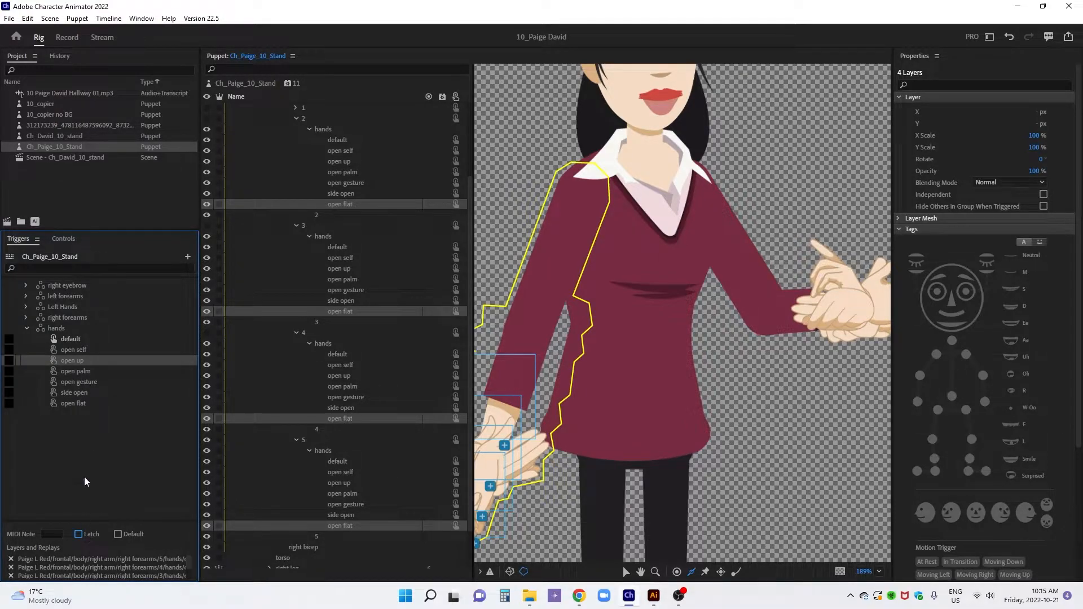
{"action": "right_click", "coordinate": [63, 328]}
{"action": "left_click", "coordinate": [84, 332]}
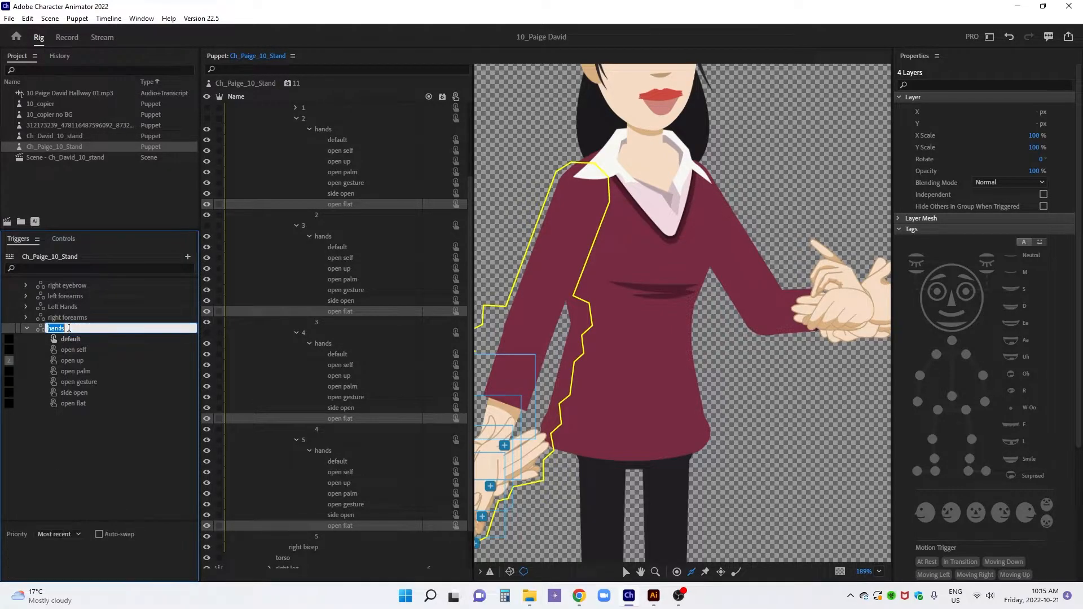
{"action": "type", "text": "Right Han"}
{"action": "key", "text": "Return"}
{"action": "left_click", "coordinate": [25, 328]}
Collapse the right arm's layer groups and set the attach style of the left arm and right arm layers to Hinge
{"action": "scroll", "coordinate": [276, 158], "scroll_direction": "up", "scroll_amount": 1}
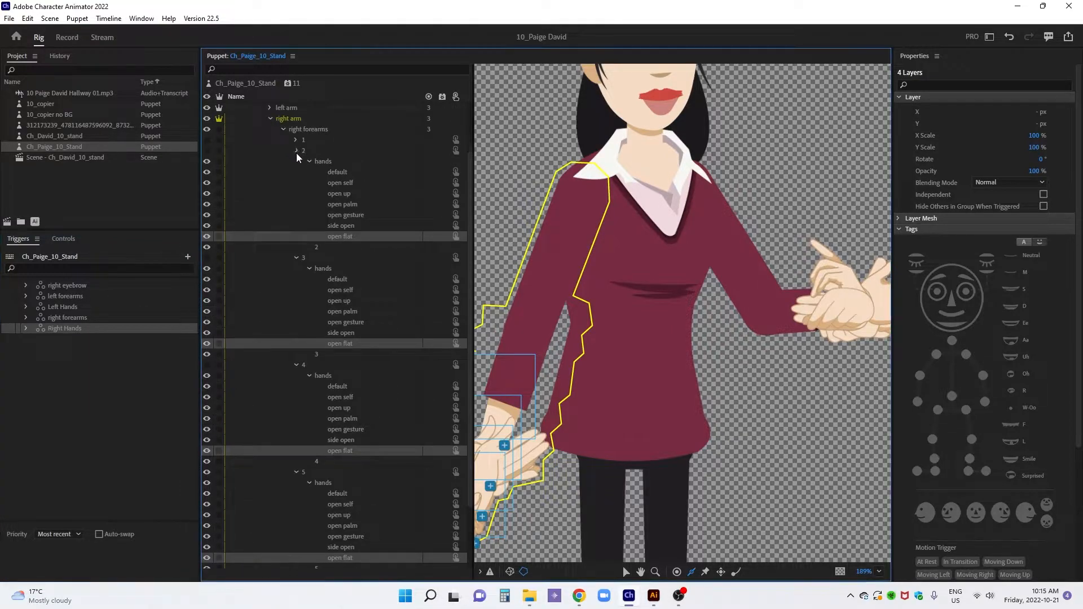
{"action": "left_click", "coordinate": [296, 151]}
{"action": "left_click", "coordinate": [297, 182]}
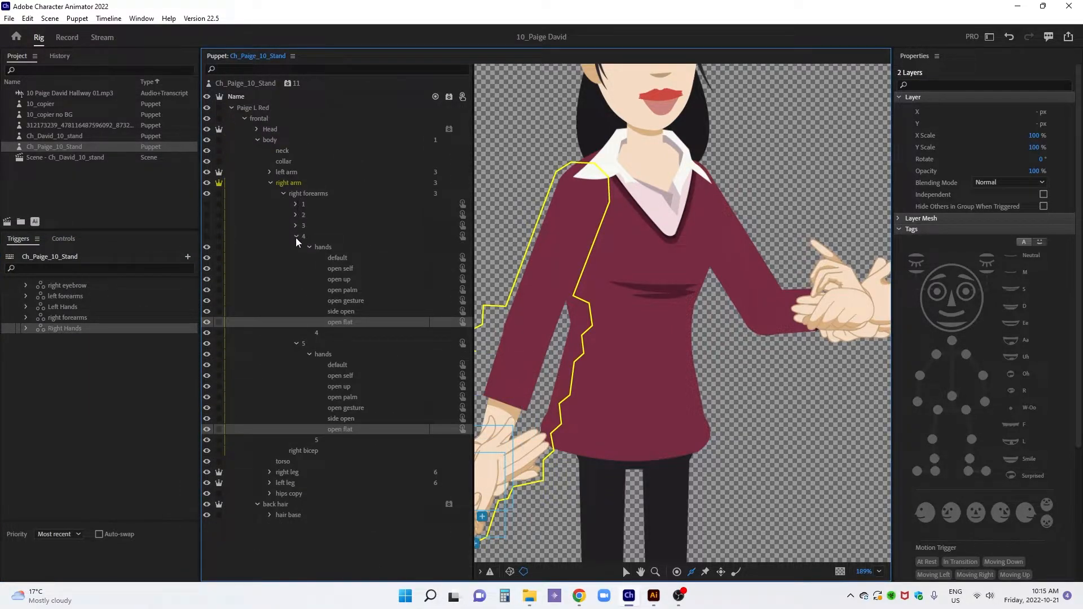
{"action": "left_click", "coordinate": [295, 237]}
{"action": "left_click", "coordinate": [296, 248]}
{"action": "left_click", "coordinate": [271, 182]}
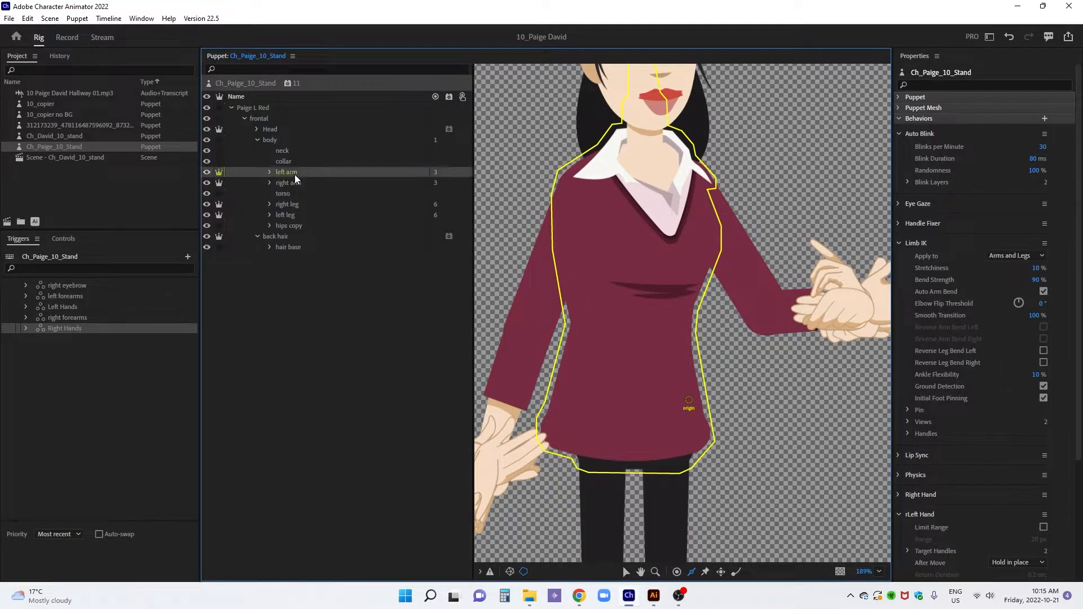
{"action": "left_click", "coordinate": [295, 174]}
{"action": "left_click", "coordinate": [294, 184], "text": "shift"}
{"action": "left_click", "coordinate": [1026, 218]}
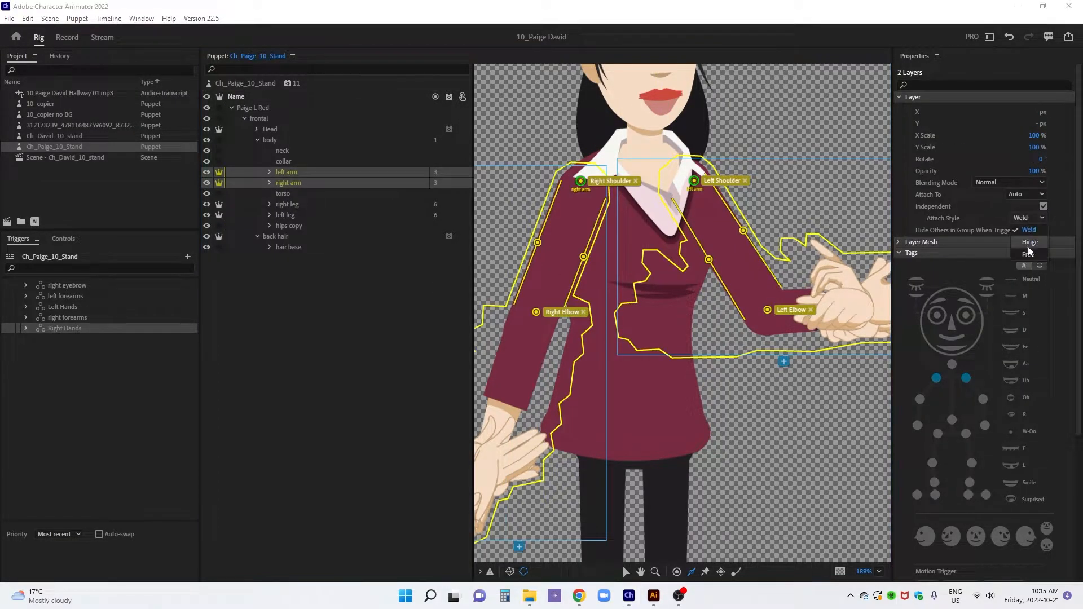
{"action": "left_click", "coordinate": [1028, 246]}
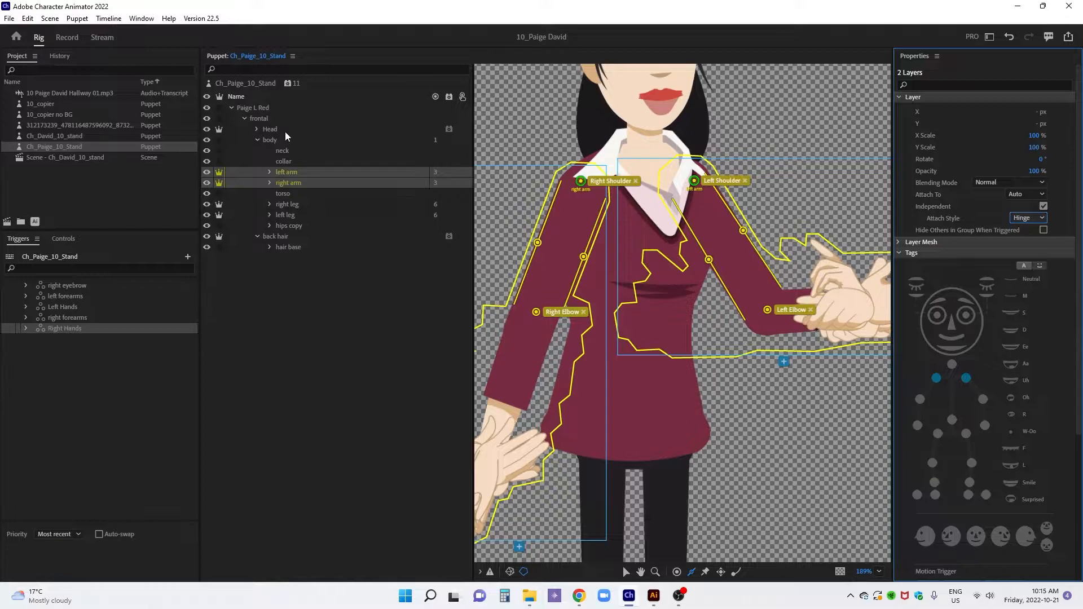
Add a horizontal stick tagged Fixed above the mouth and a shorter one tagged Jaw on the chin of the facebase layer
{"action": "left_click", "coordinate": [257, 129]}
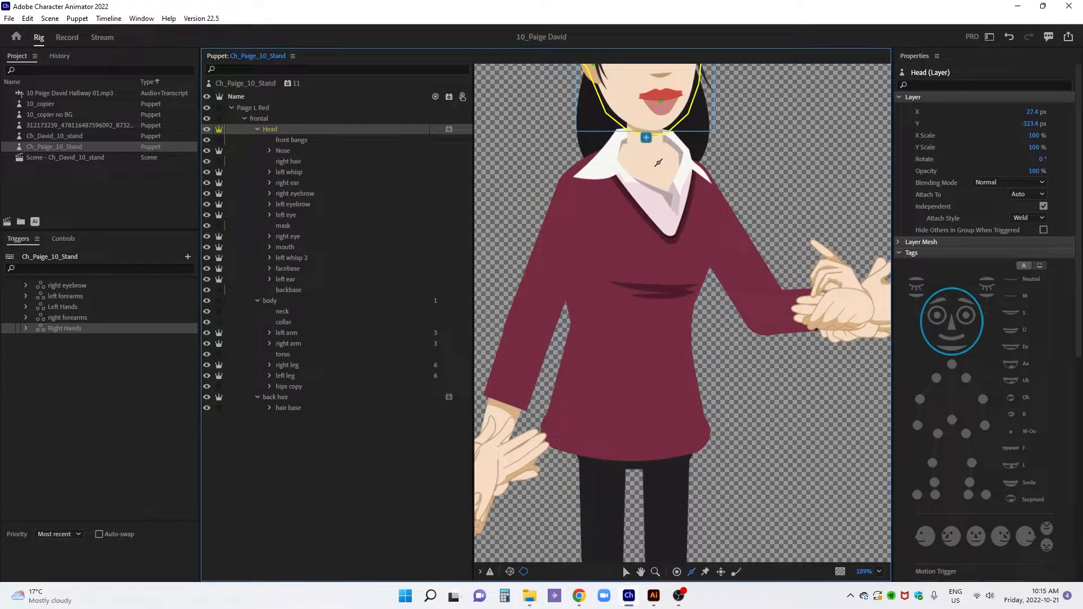
{"action": "left_click_drag", "start_coordinate": [661, 154], "coordinate": [659, 335]}
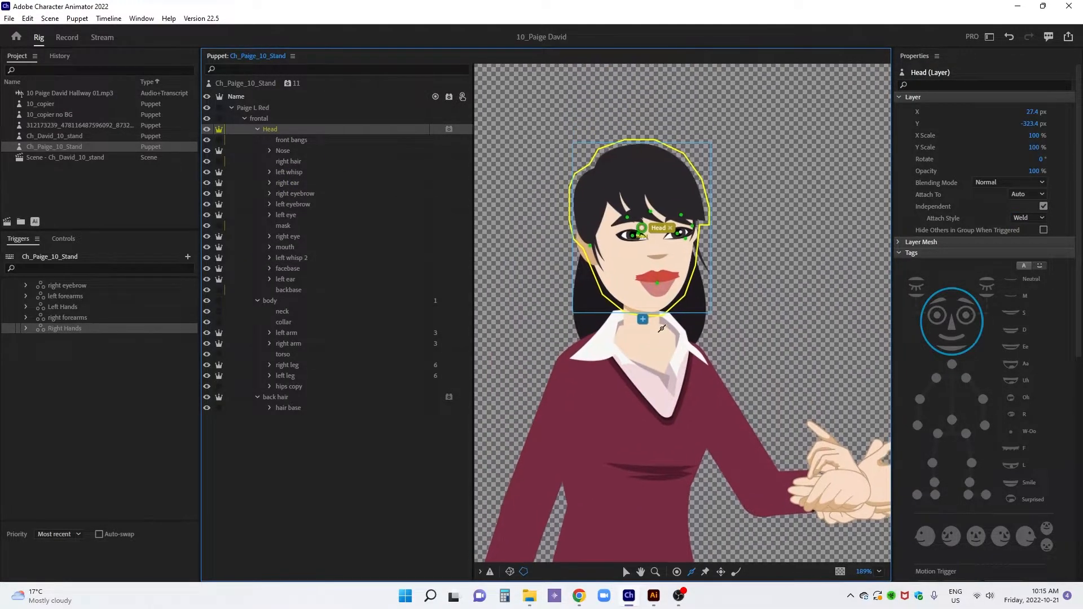
{"action": "scroll", "coordinate": [663, 286], "scroll_direction": "up", "scroll_amount": 3}
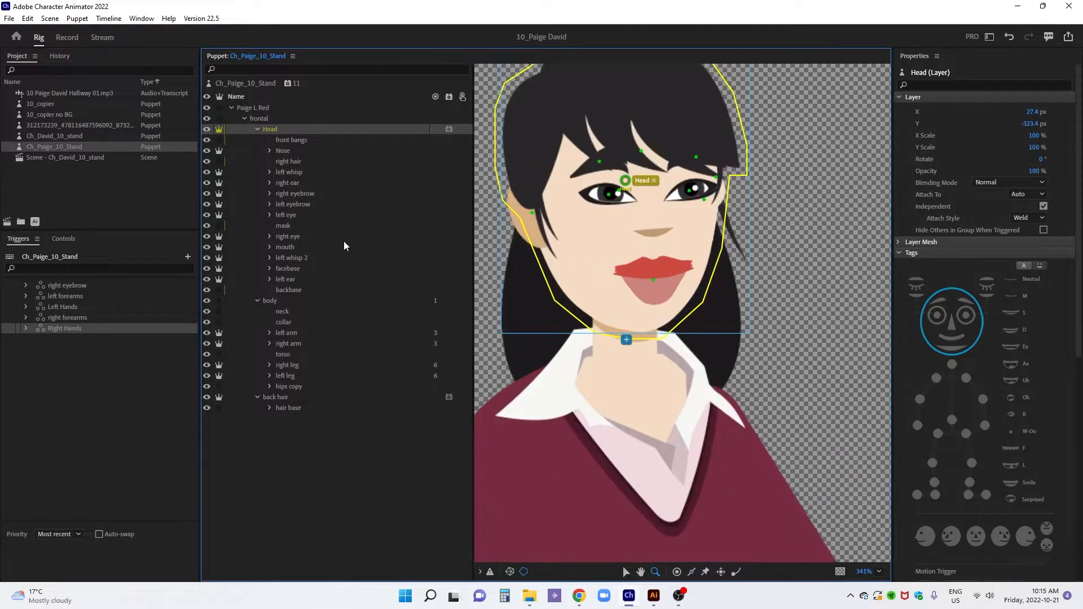
{"action": "left_click", "coordinate": [291, 269]}
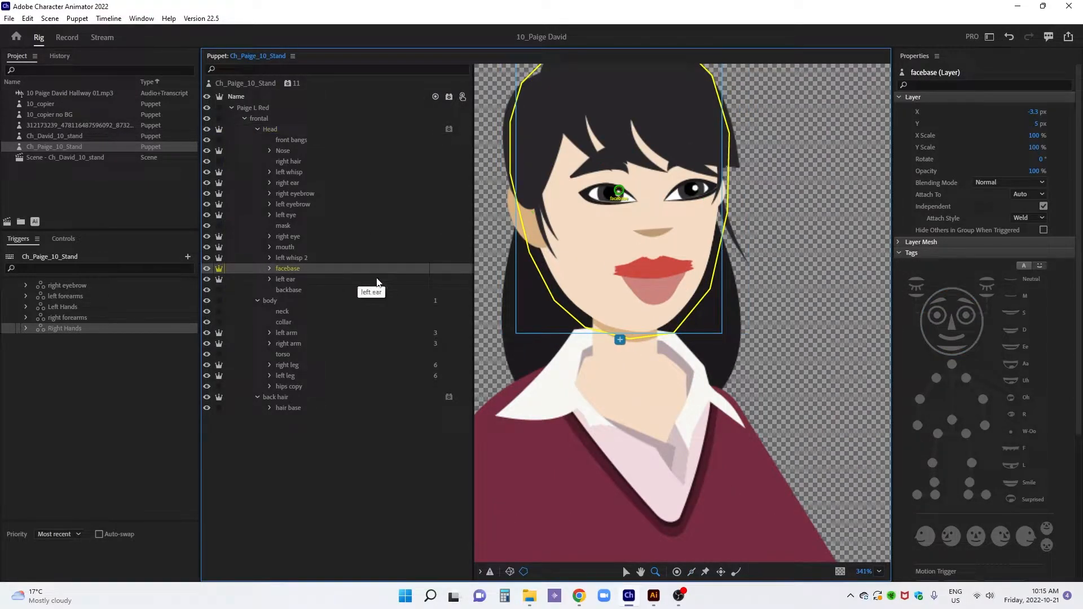
{"action": "key", "text": "k"}
{"action": "left_click_drag", "start_coordinate": [609, 250], "coordinate": [697, 252]}
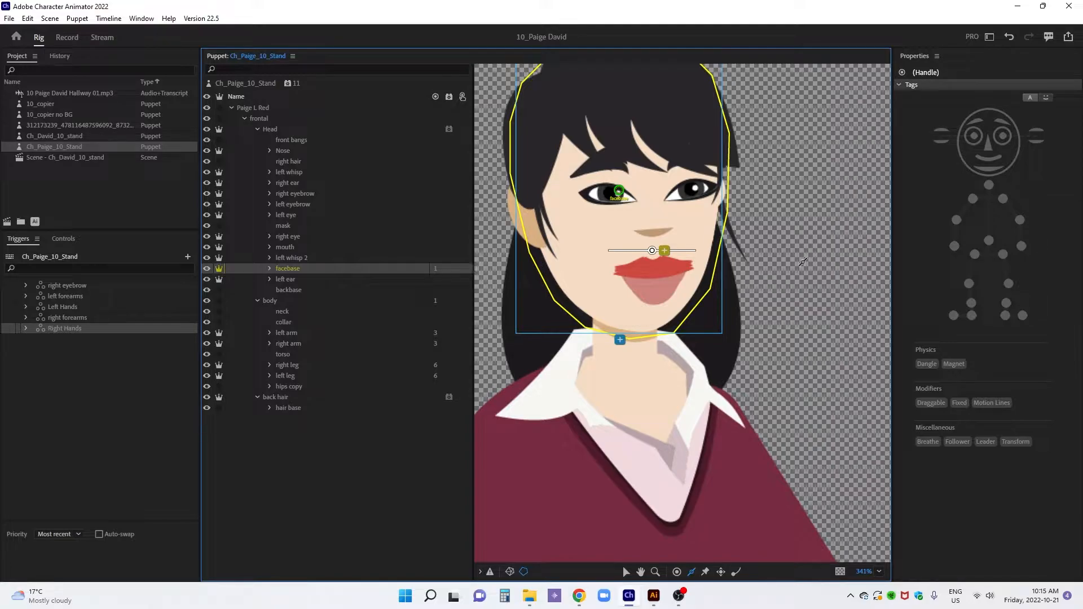
{"action": "left_click", "coordinate": [959, 403]}
{"action": "left_click_drag", "start_coordinate": [629, 309], "coordinate": [672, 310]}
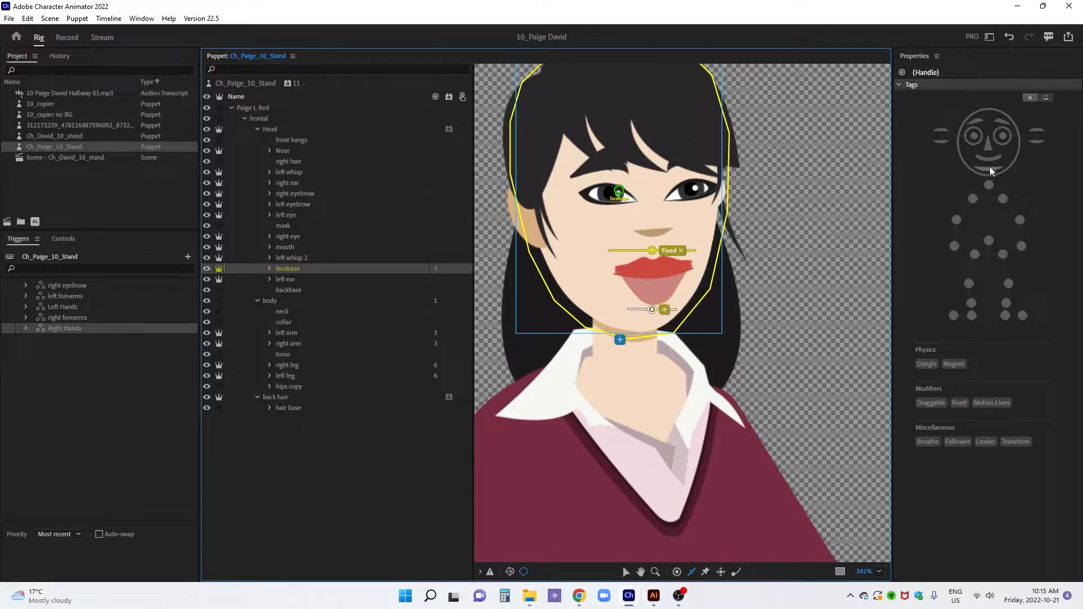
{"action": "left_click", "coordinate": [988, 168]}
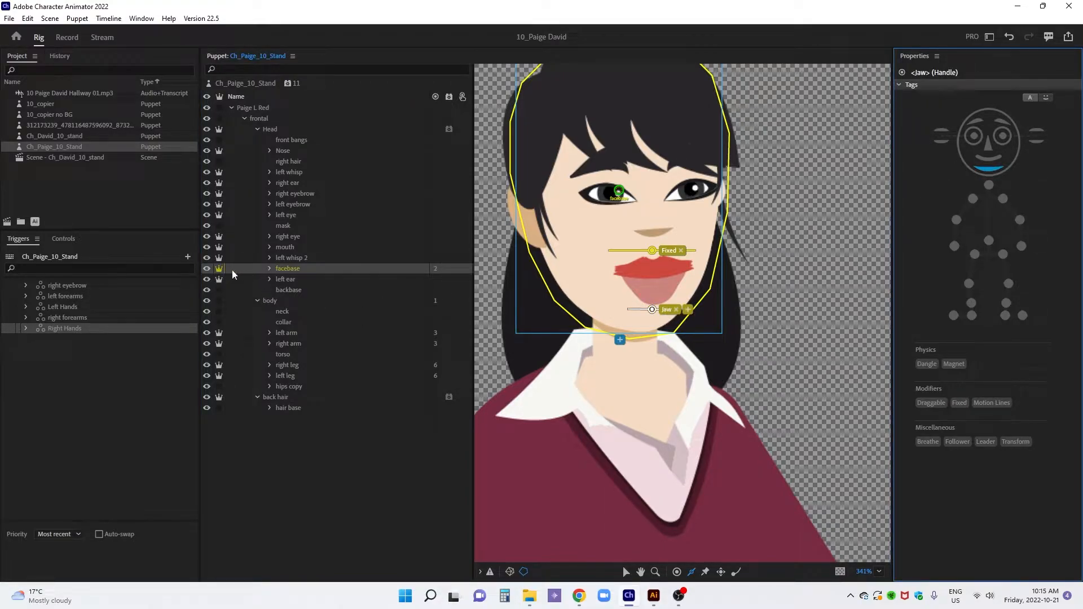
Add the Face behavior to both the right ear and left ear layers
{"action": "left_click", "coordinate": [292, 183]}
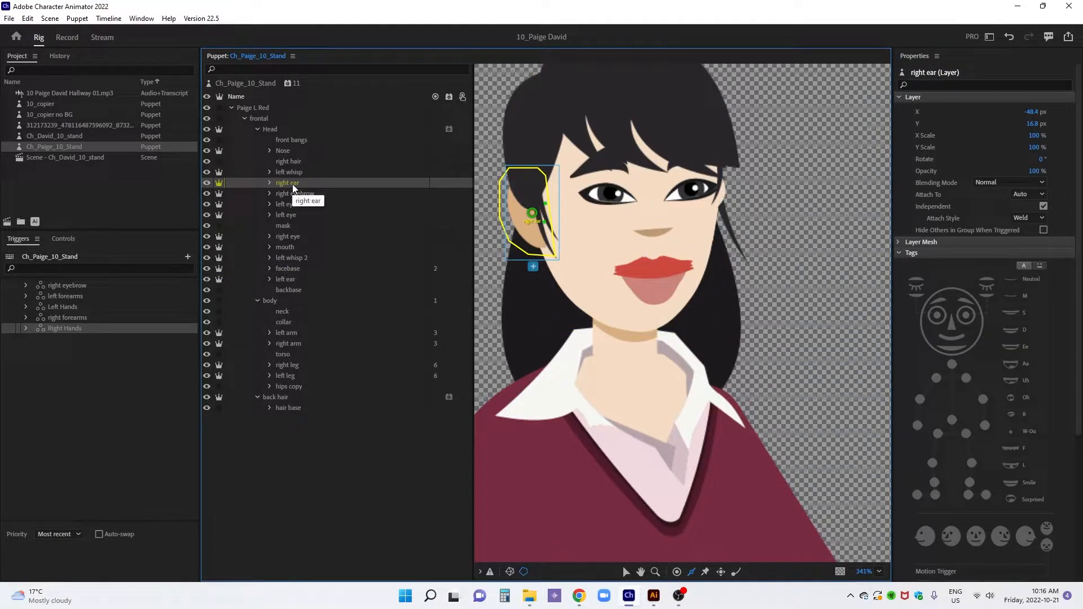
{"action": "left_click", "coordinate": [294, 279], "text": "ctrl"}
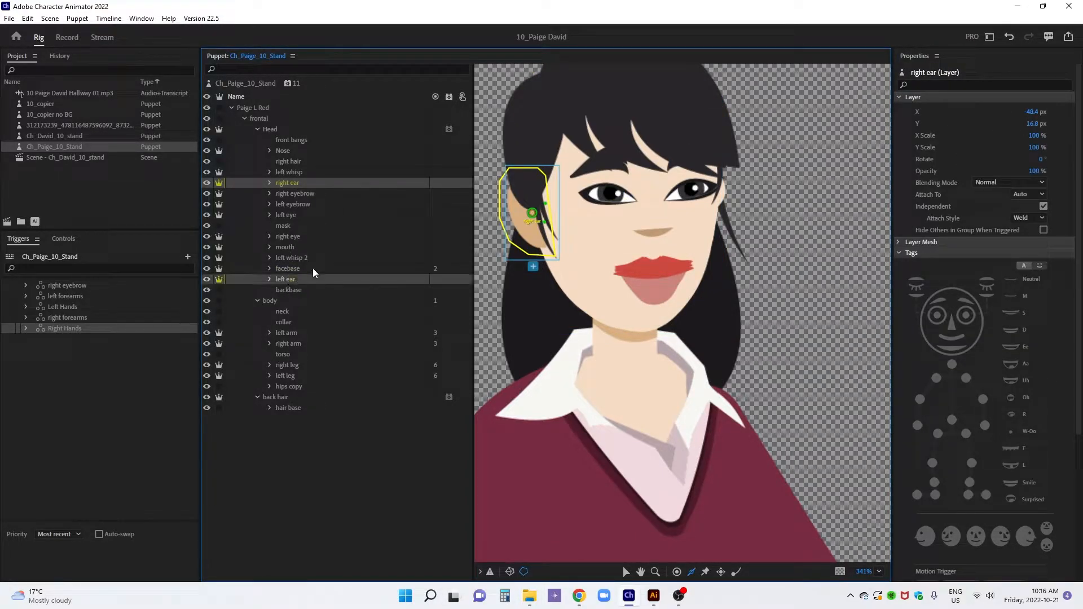
{"action": "left_click", "coordinate": [451, 183]}
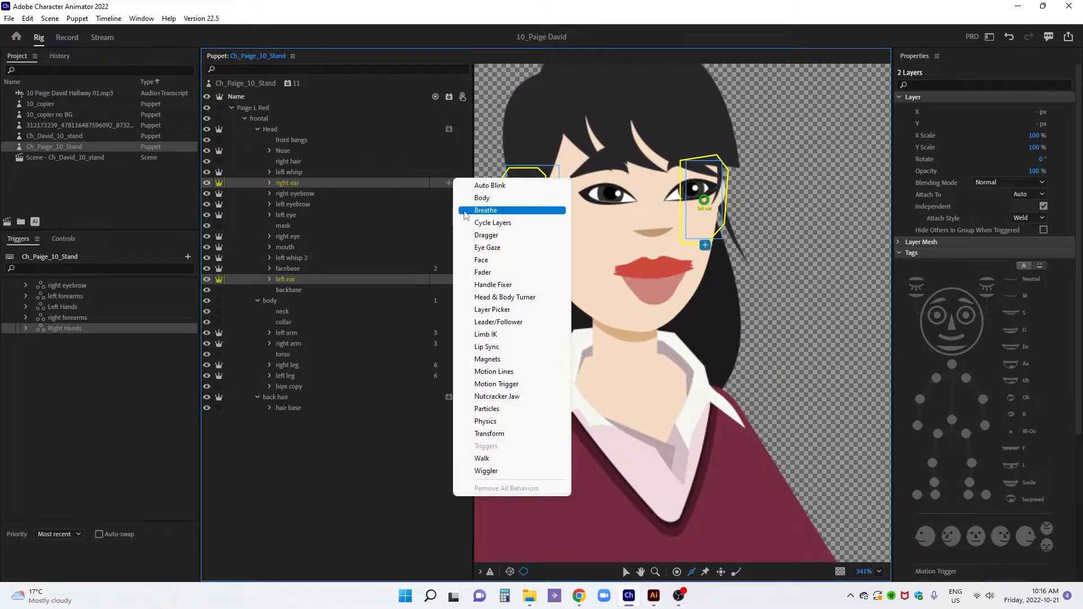
{"action": "left_click", "coordinate": [474, 261]}
{"action": "scroll", "coordinate": [945, 263], "scroll_direction": "down", "scroll_amount": 5}
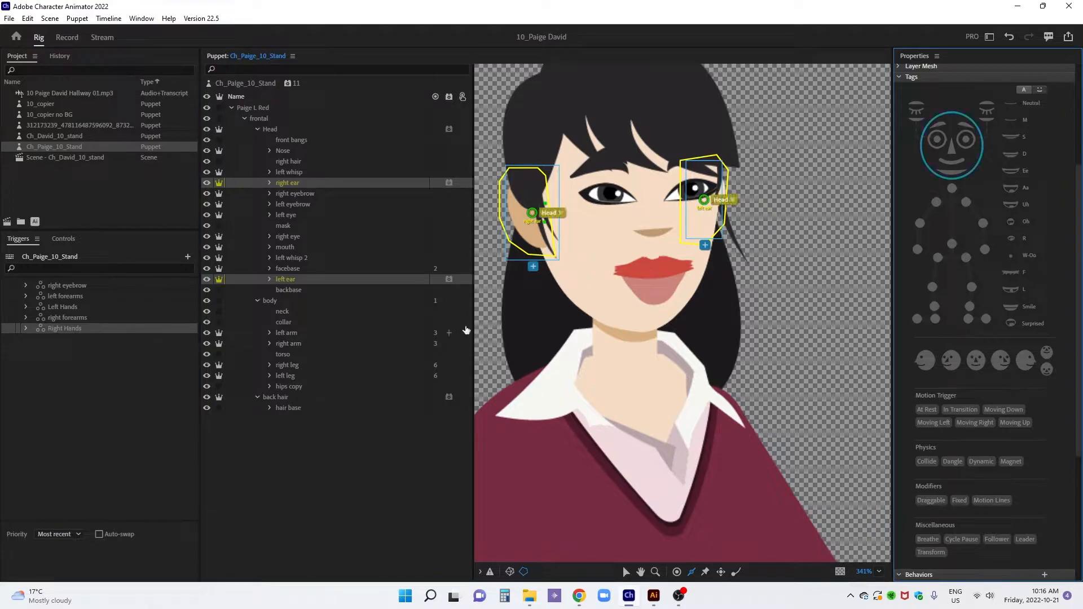
Set the right ear's Face behavior to 150% Head Position Strength and 0% Head Scale Strength, and adjust its Head Tilt Strength
{"action": "left_click", "coordinate": [298, 185]}
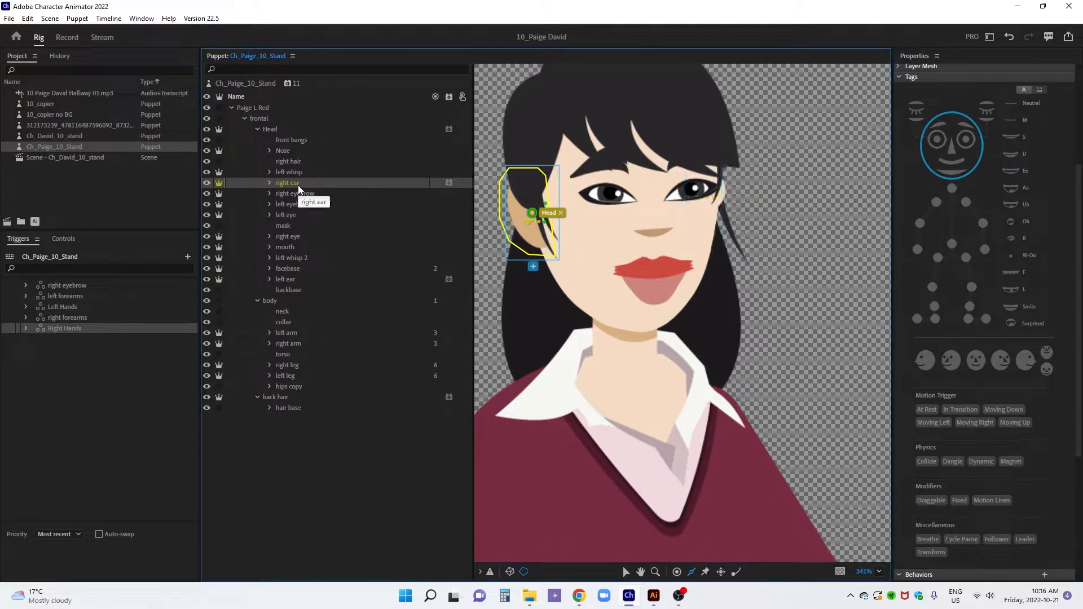
{"action": "scroll", "coordinate": [989, 481], "scroll_direction": "down", "scroll_amount": 3}
{"action": "left_click", "coordinate": [1034, 486]}
{"action": "type", "text": "150"}
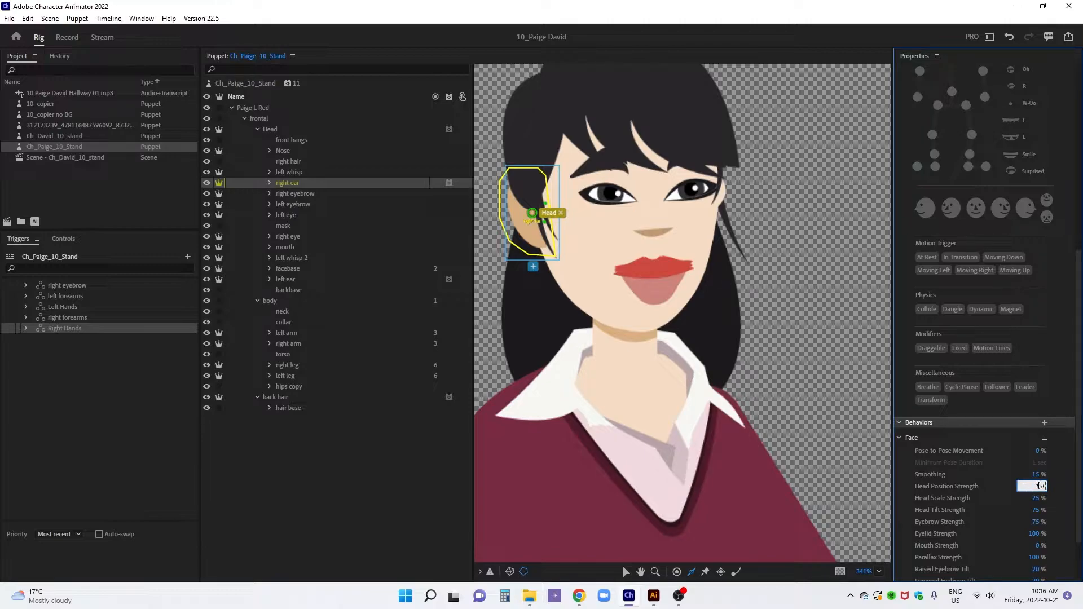
{"action": "left_click", "coordinate": [1036, 499]}
{"action": "type", "text": "0"}
{"action": "key", "text": "Return"}
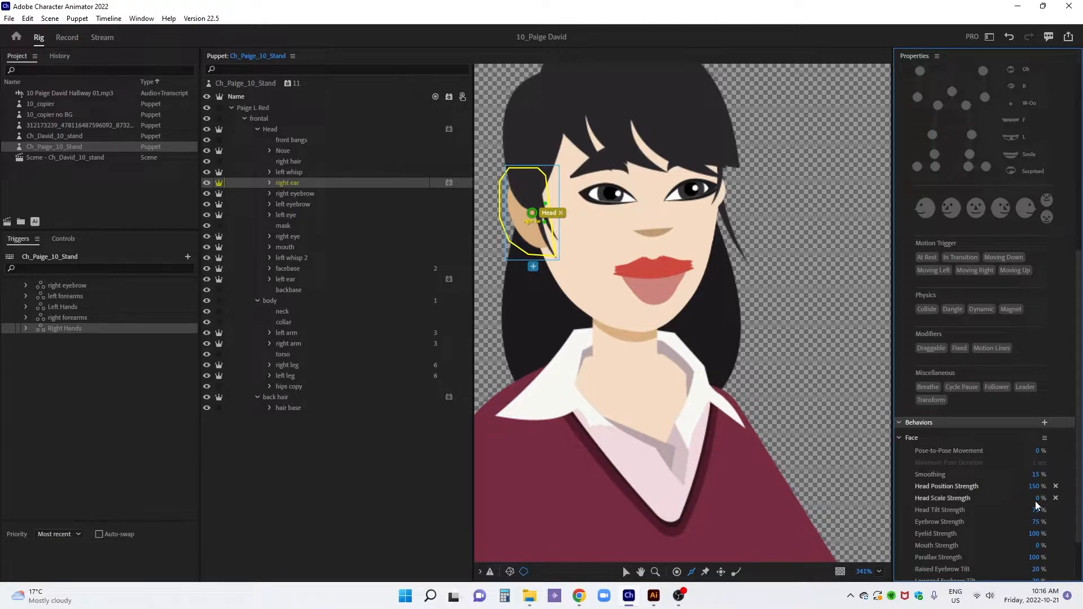
{"action": "left_click", "coordinate": [1036, 509]}
{"action": "key", "text": "Return"}
Set the left ear's Face behavior to -150% Head Position Strength and 0% Head Scale Strength, and adjust its Head Tilt Strength
{"action": "left_click", "coordinate": [299, 279]}
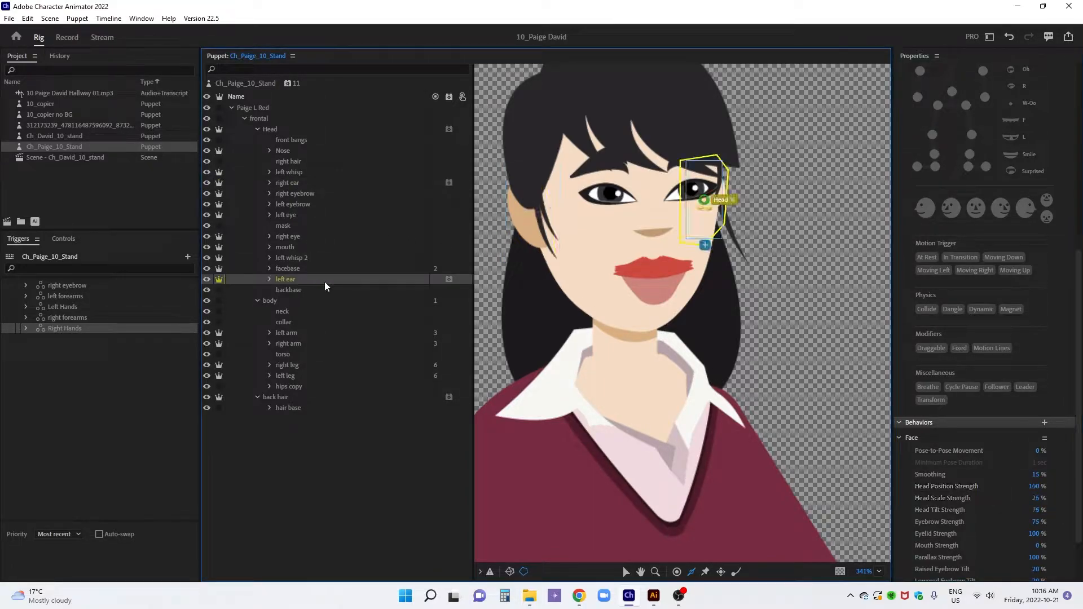
{"action": "left_click", "coordinate": [1034, 486]}
{"action": "type", "text": "-150"}
{"action": "key", "text": "Tab"}
{"action": "type", "text": "0"}
{"action": "key", "text": "Return"}
{"action": "left_click", "coordinate": [1036, 509]}
{"action": "key", "text": "Return"}
Move the Nose layer's origin handle onto the nose and the front whisps origin handle to the upper part of the bangs
{"action": "left_click", "coordinate": [293, 151]}
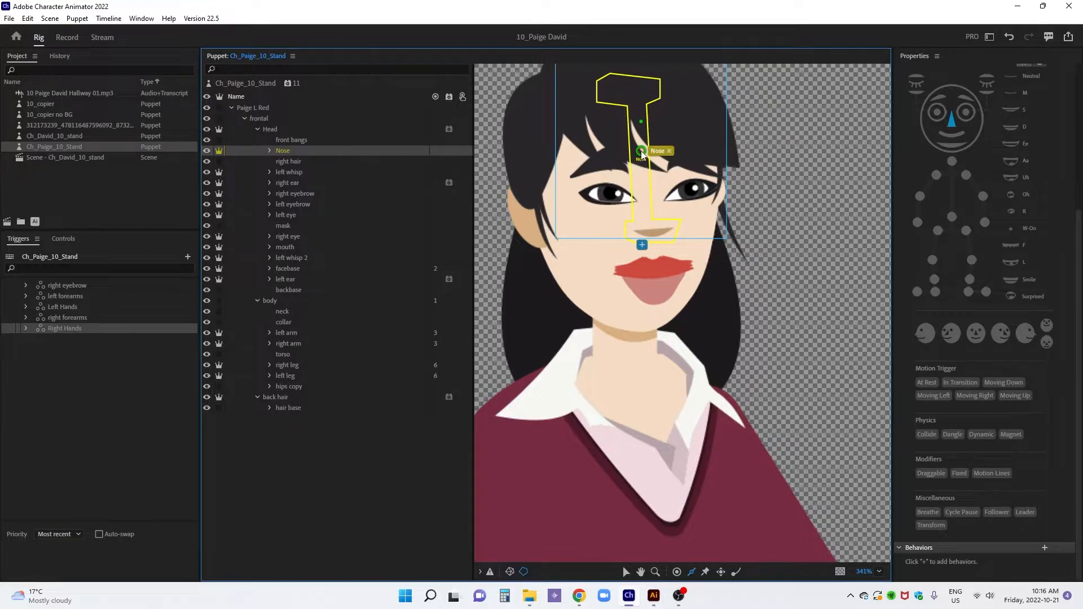
{"action": "left_click_drag", "start_coordinate": [641, 152], "coordinate": [649, 230]}
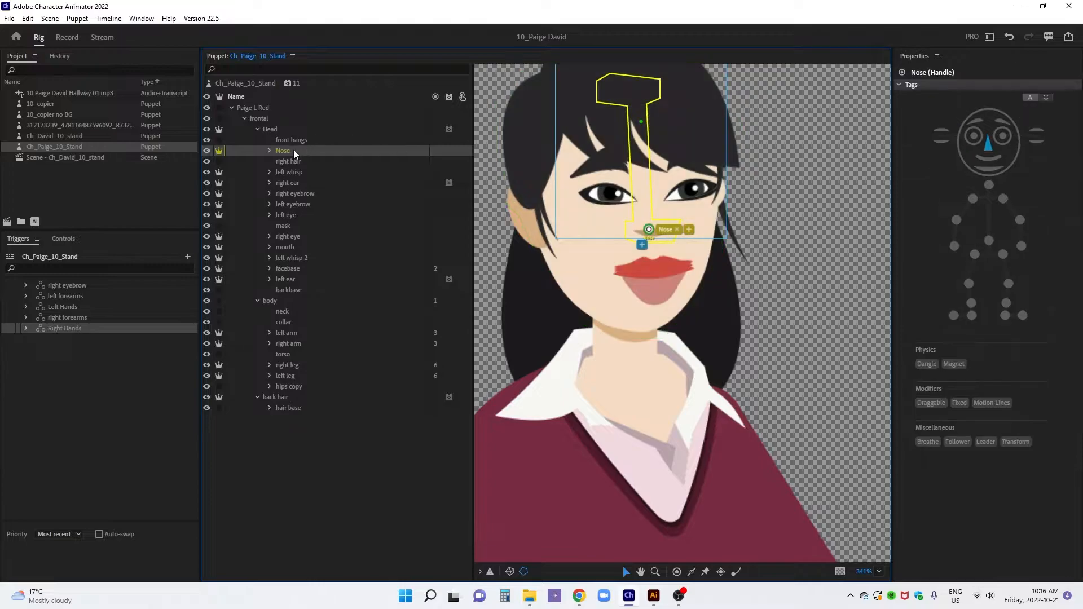
{"action": "left_click", "coordinate": [270, 150]}
{"action": "left_click", "coordinate": [316, 162]}
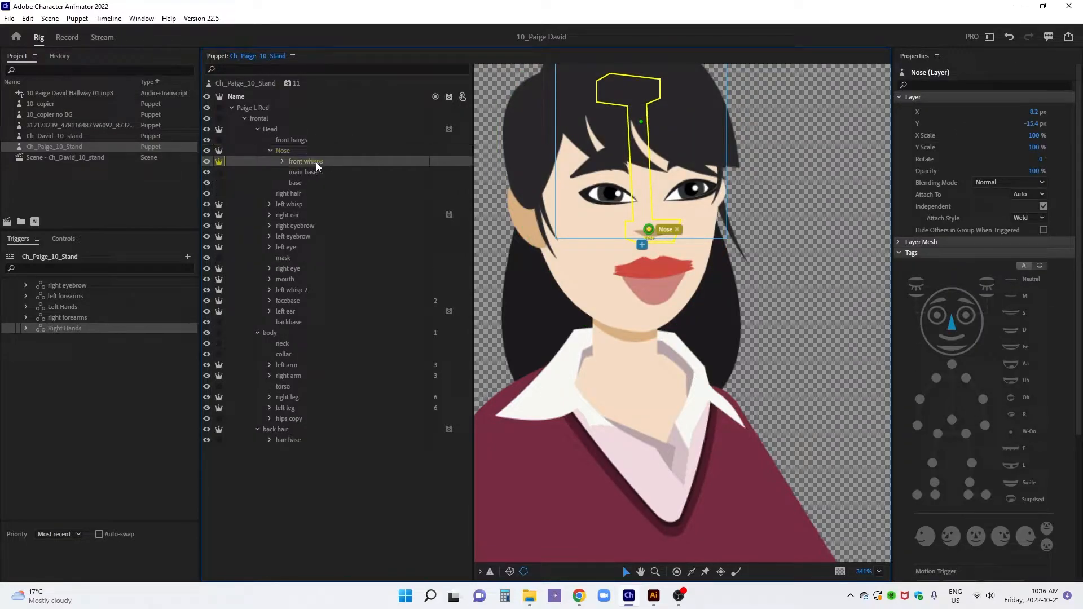
{"action": "left_click_drag", "start_coordinate": [652, 150], "coordinate": [637, 197]}
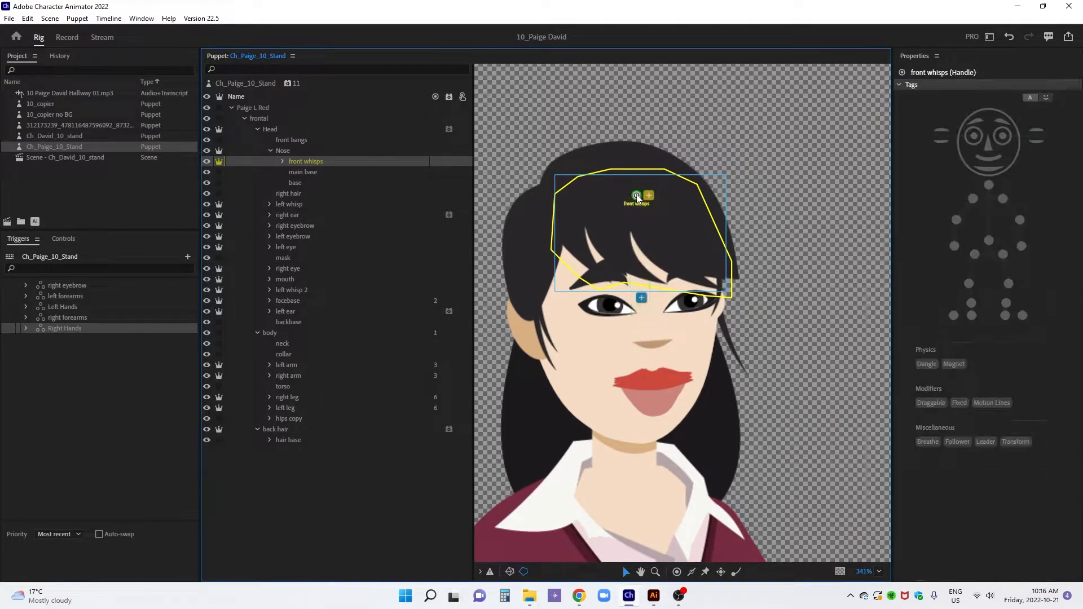
Place two Fixed handles across the upper part of the front whisps layer and three Dangle handles along the tips of the bangs
{"action": "key", "text": "p"}
{"action": "left_click", "coordinate": [582, 196]}
{"action": "left_click", "coordinate": [681, 194]}
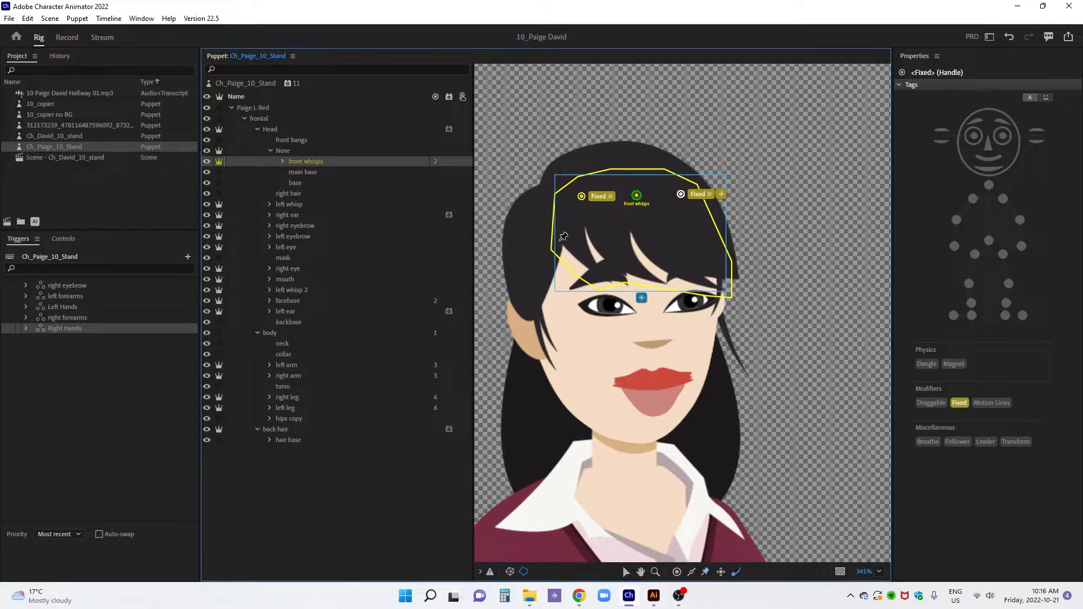
{"action": "left_click", "coordinate": [609, 278]}
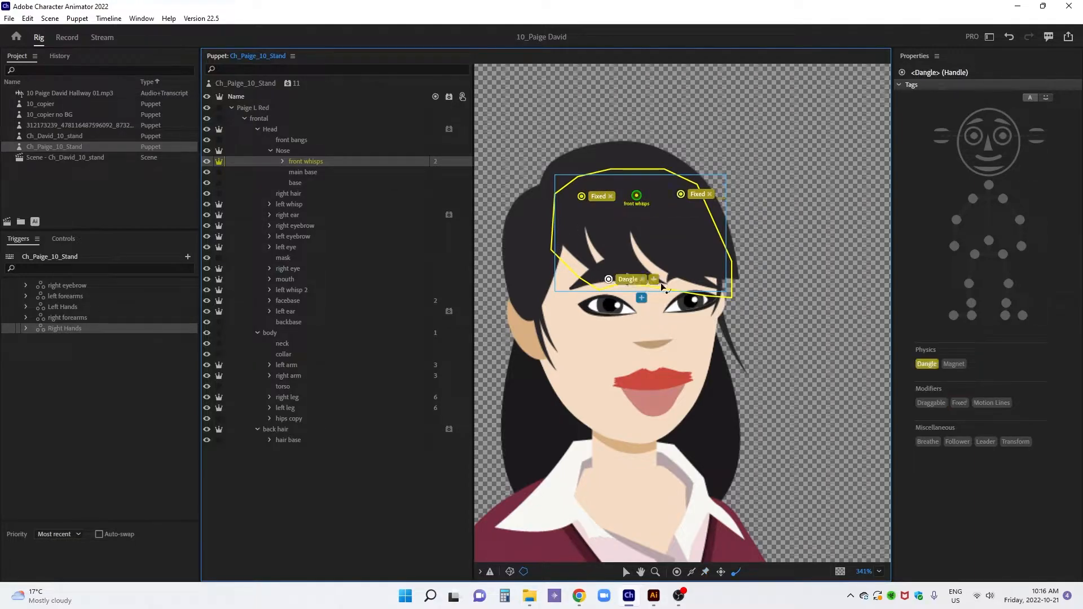
{"action": "left_click", "coordinate": [663, 282]}
{"action": "left_click", "coordinate": [721, 288]}
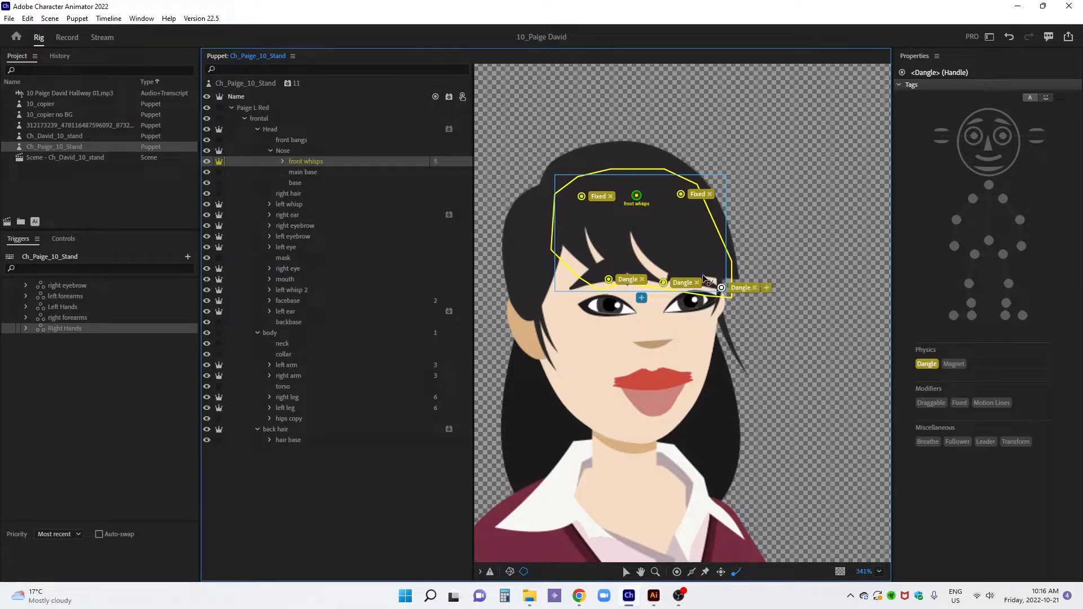
Move the left whisp layer's origin handle to the top of the strand and place a Dangle handle at its tip
{"action": "left_click", "coordinate": [270, 151]}
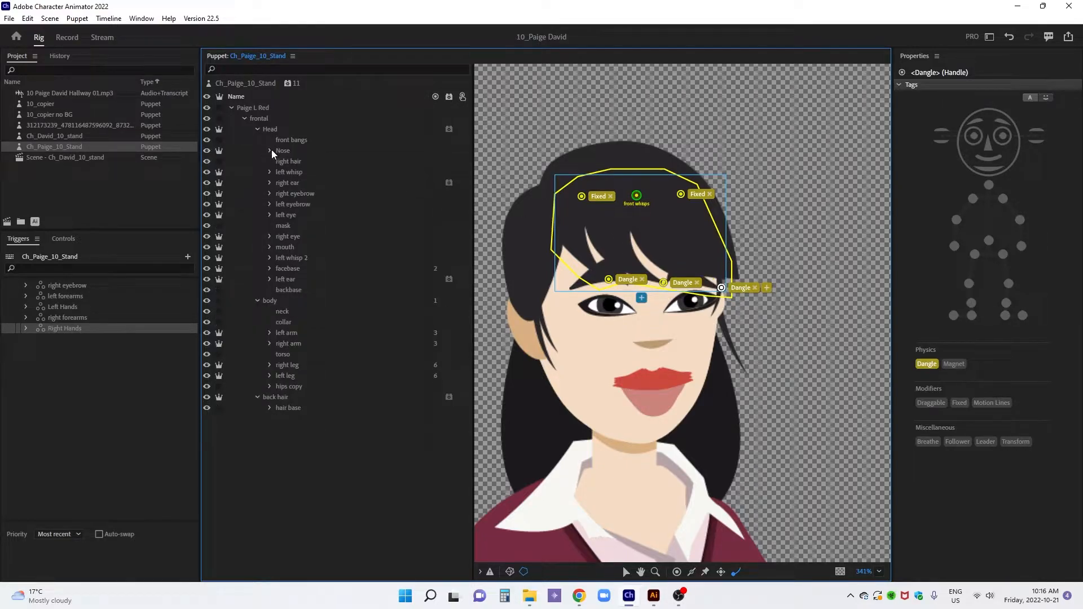
{"action": "left_click", "coordinate": [292, 171]}
{"action": "key", "text": "v"}
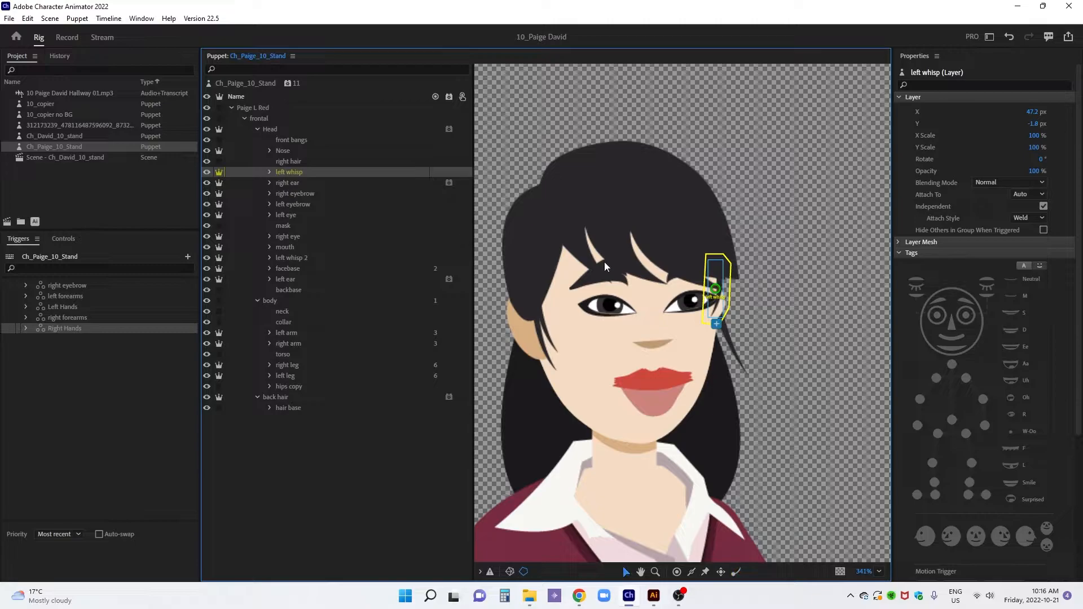
{"action": "left_click_drag", "start_coordinate": [717, 288], "coordinate": [721, 265]}
{"action": "key", "text": "a"}
{"action": "left_click", "coordinate": [712, 315]}
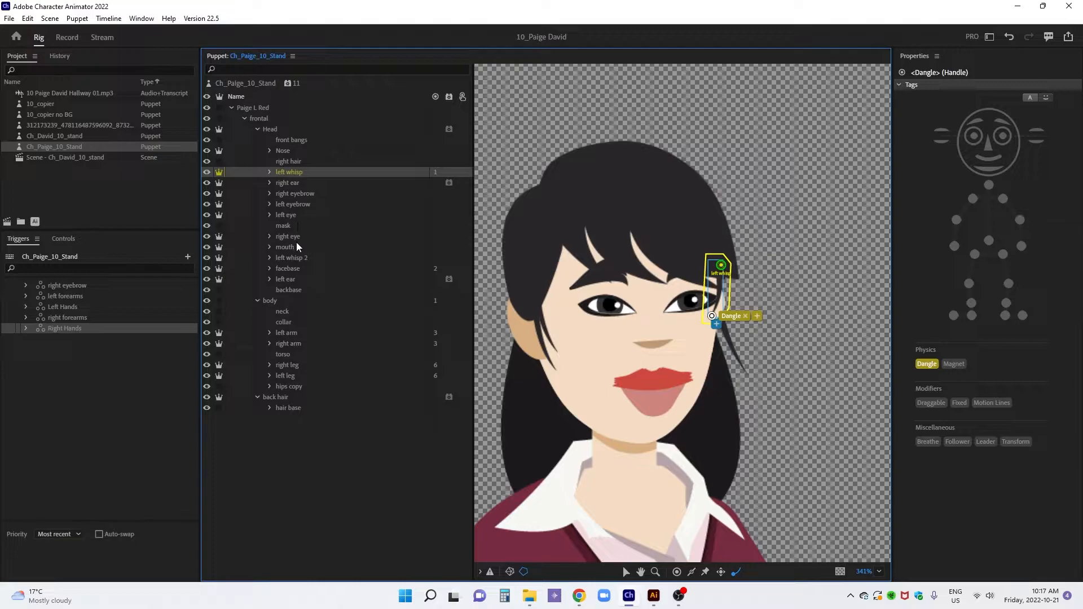
Move the left whisp 2 layer's origin handle to the top of the strand and place a Dangle handle at its lower tip
{"action": "left_click", "coordinate": [300, 257]}
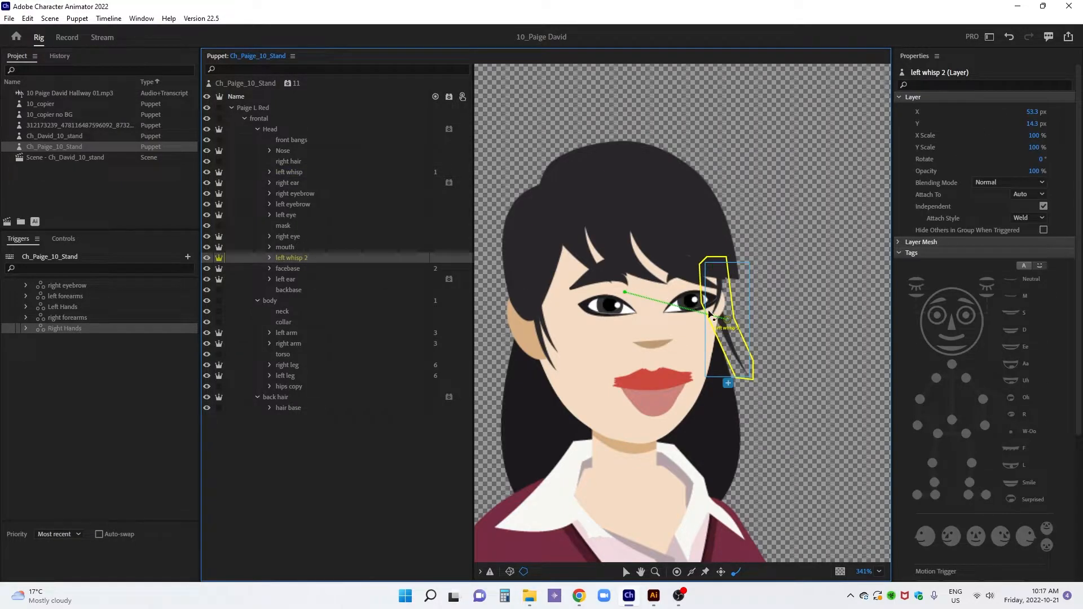
{"action": "left_click_drag", "start_coordinate": [725, 320], "coordinate": [714, 273]}
{"action": "left_click", "coordinate": [747, 370]}
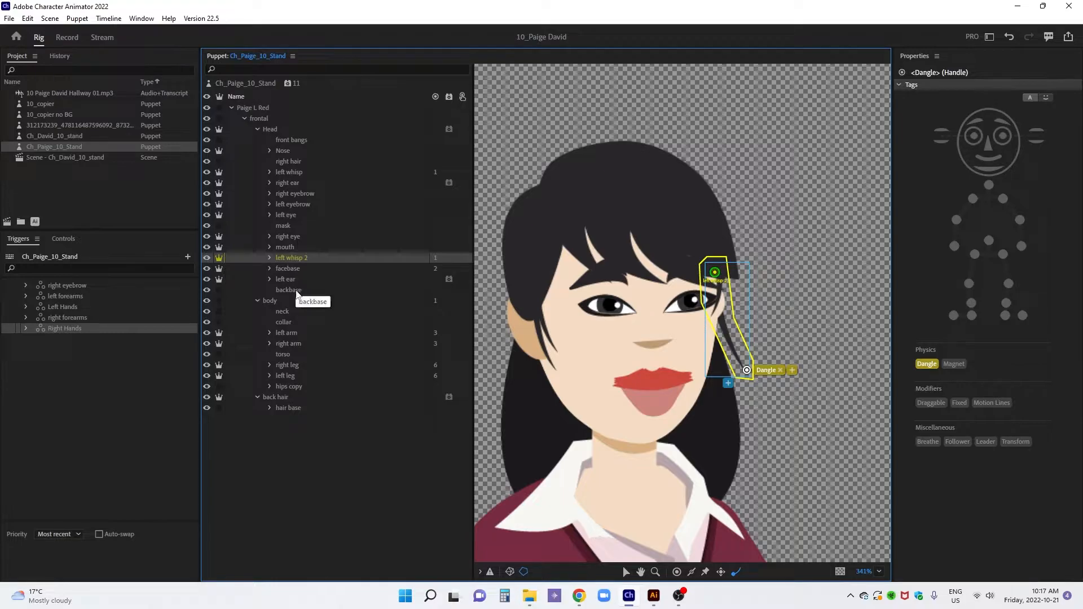
{"action": "left_click", "coordinate": [289, 175]}
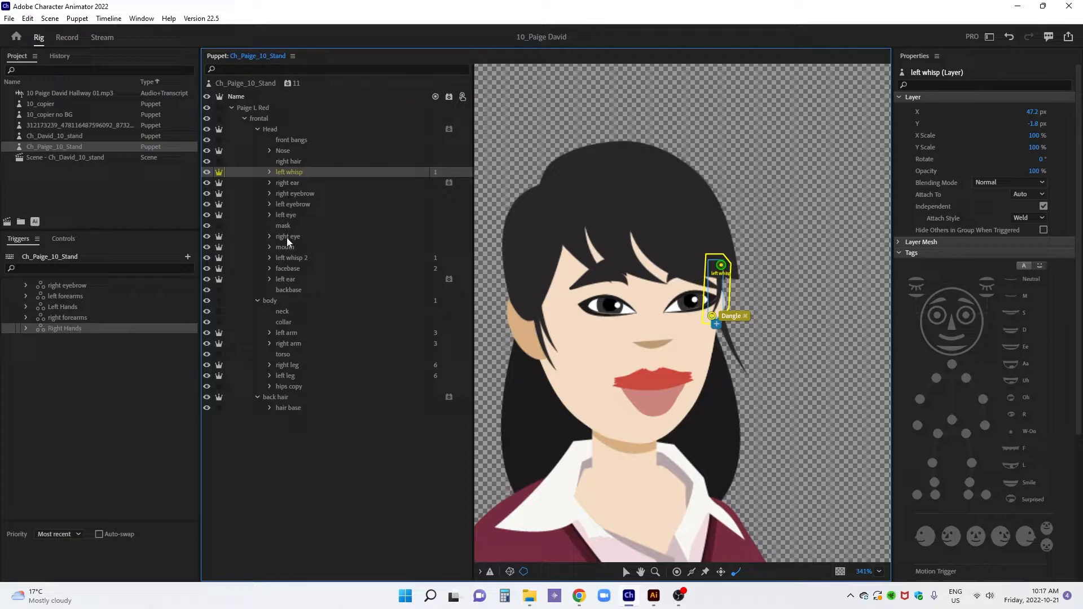
{"action": "left_click", "coordinate": [293, 257]}
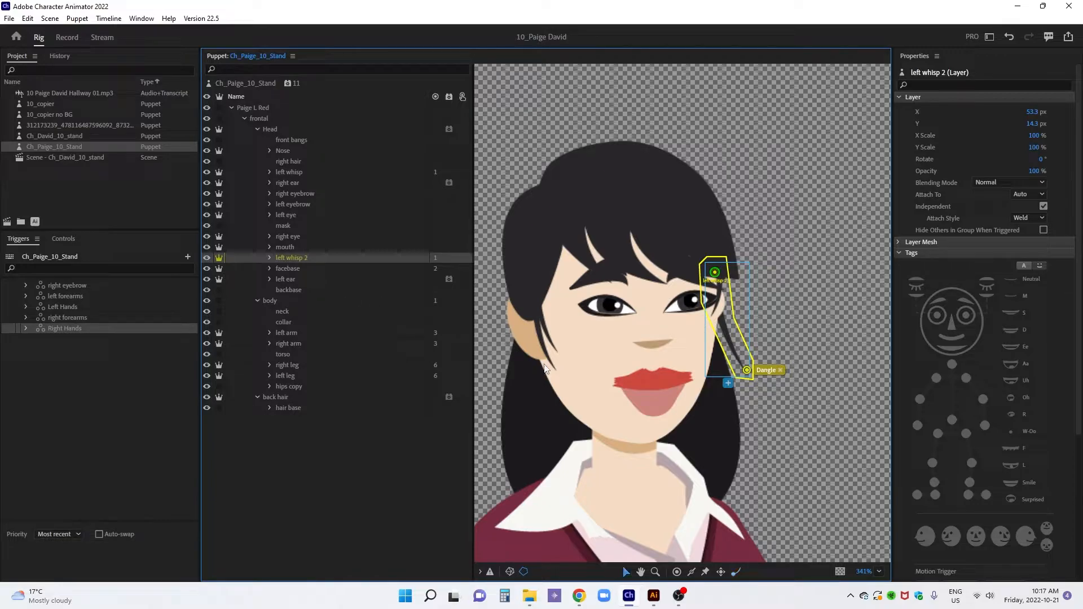
Select the right whisp 2 layer inside the right ear group
{"action": "left_click", "coordinate": [553, 364]}
{"action": "left_click", "coordinate": [553, 368]}
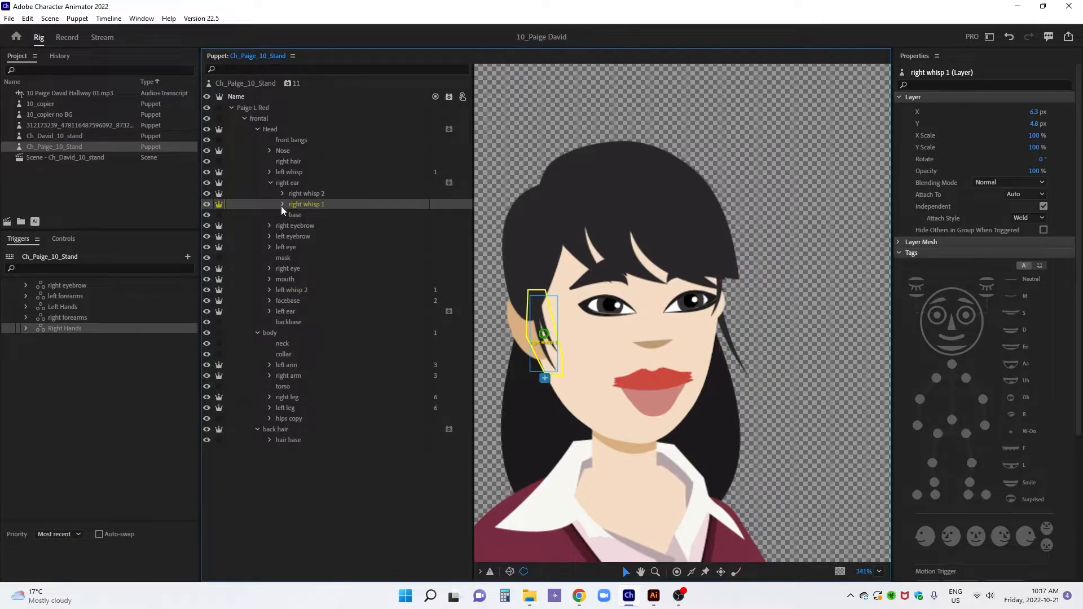
{"action": "left_click", "coordinate": [305, 195]}
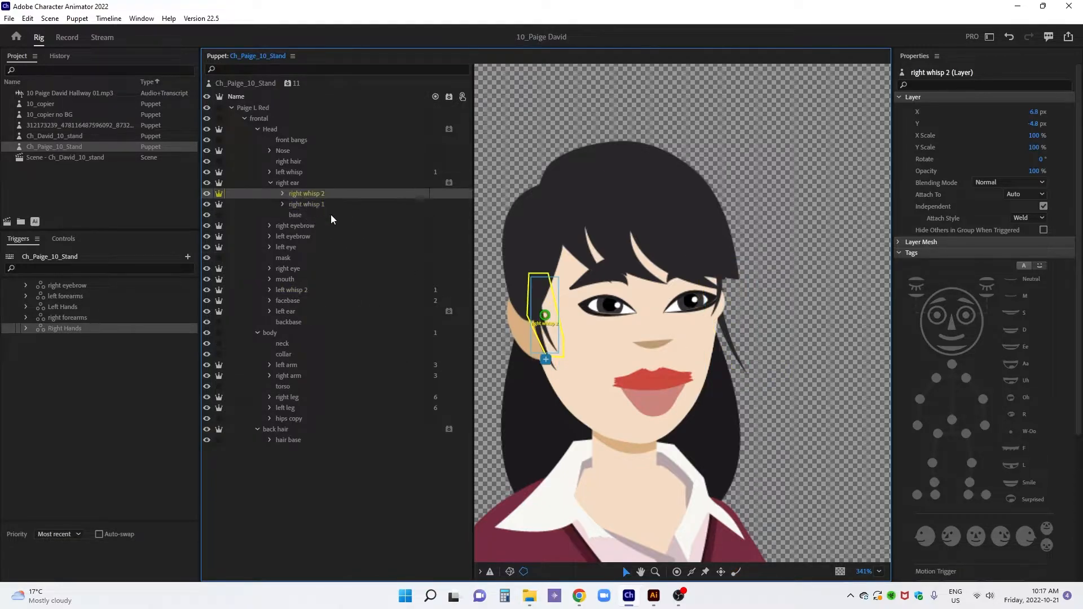
{"action": "left_click_drag", "start_coordinate": [543, 311], "coordinate": [536, 300]}
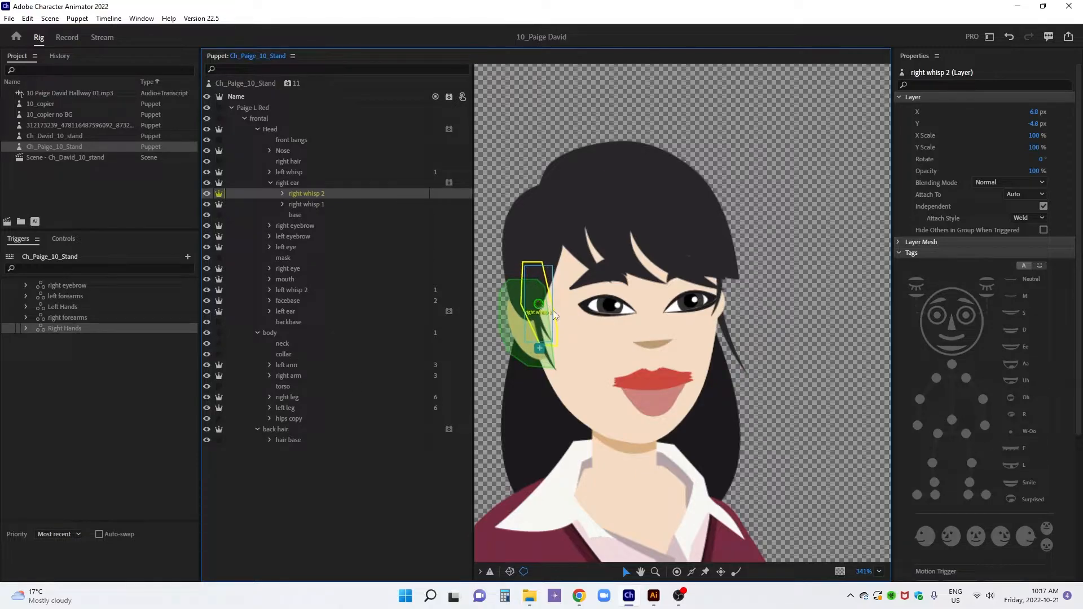
{"action": "key", "text": "ctrl+z"}
{"action": "key", "text": "ctrl+z"}
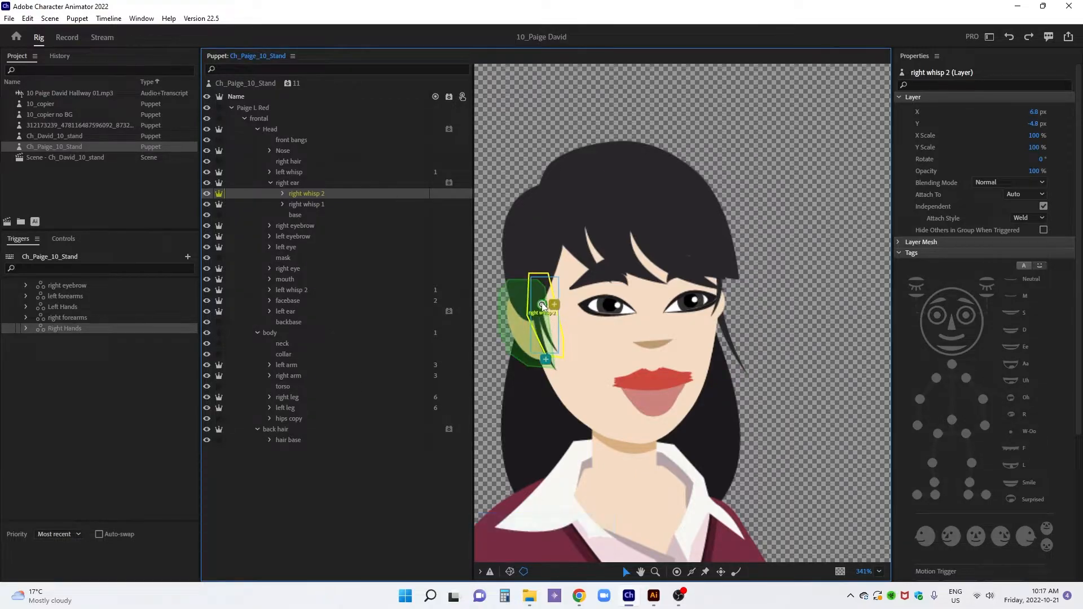
Move the right whisp 2 origin handle to the upper part of the strand and place a Dangle handle at its tip
{"action": "left_click", "coordinate": [539, 297]}
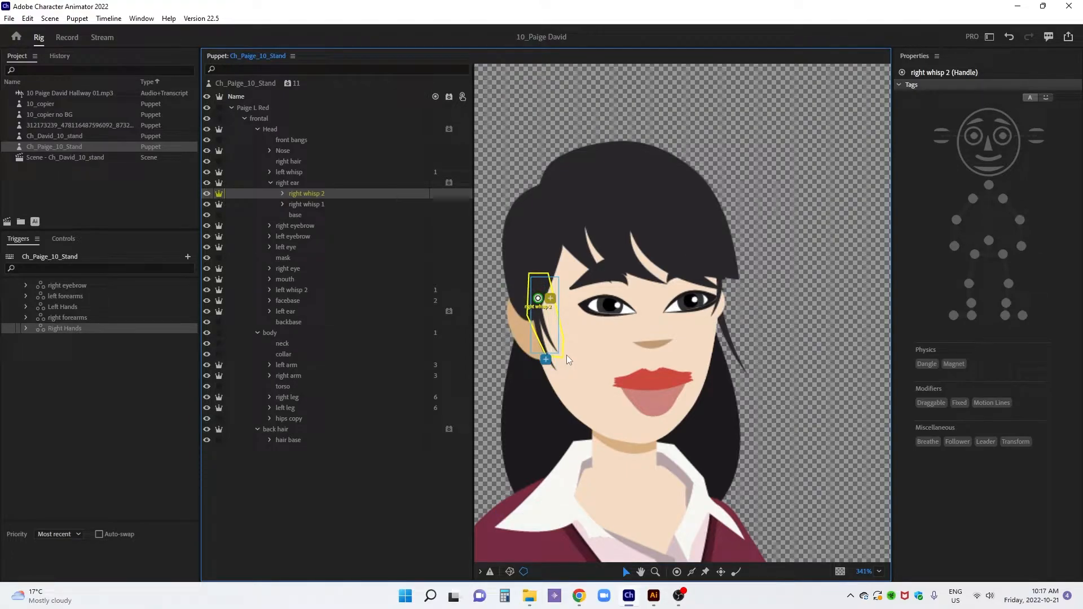
{"action": "key", "text": "d"}
{"action": "left_click", "coordinate": [557, 351]}
Move the right whisp 1 origin handle to the upper part of the strand and place a Dangle handle at its tip
{"action": "left_click", "coordinate": [307, 206]}
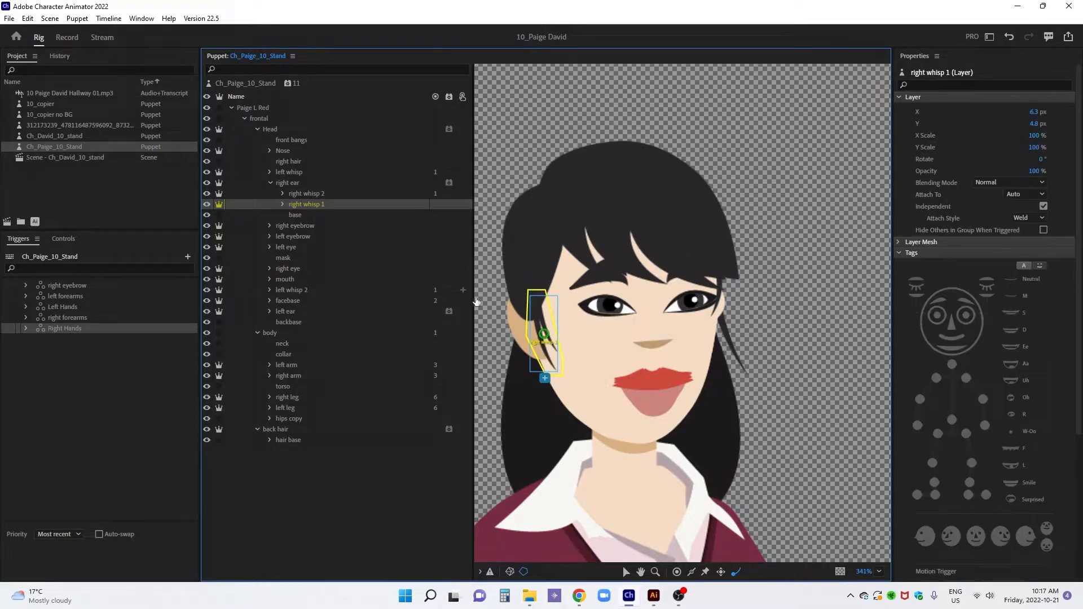
{"action": "left_click_drag", "start_coordinate": [533, 313], "coordinate": [534, 303]}
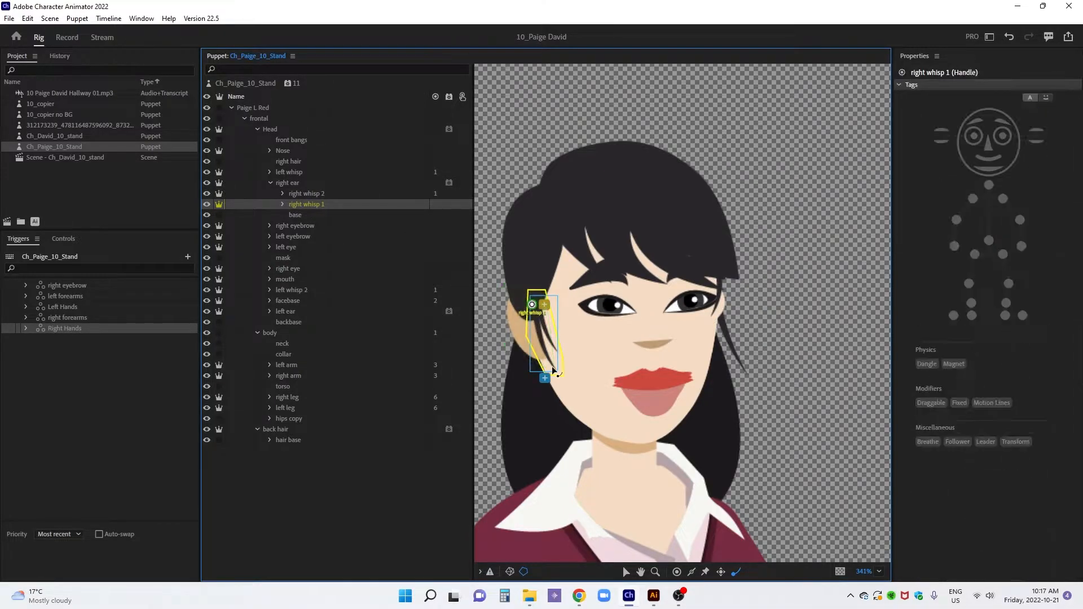
{"action": "left_click", "coordinate": [553, 367]}
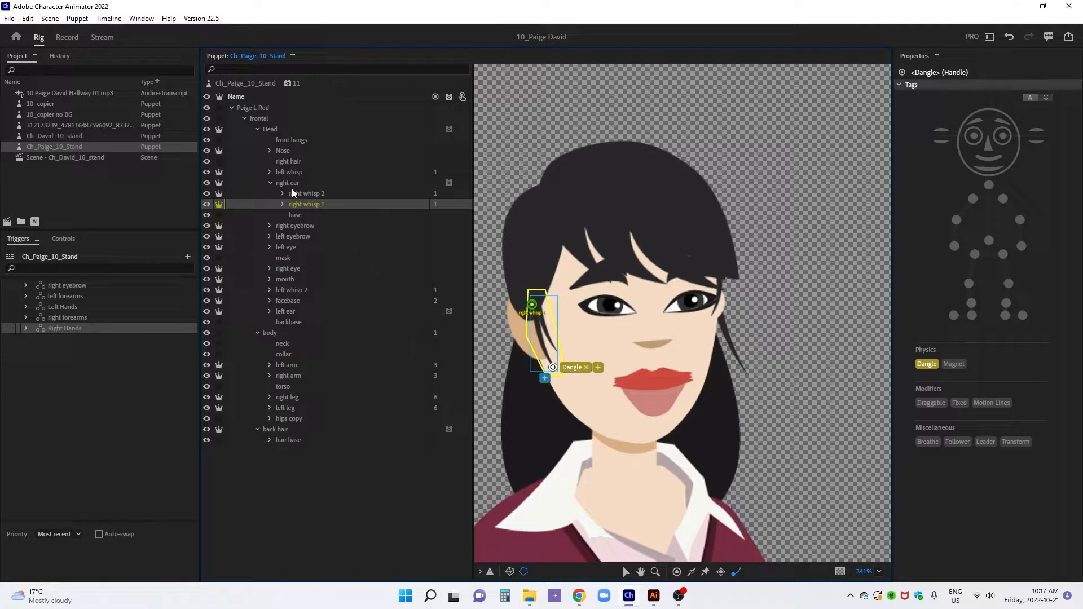
{"action": "left_click", "coordinate": [273, 183]}
{"action": "left_click", "coordinate": [293, 172]}
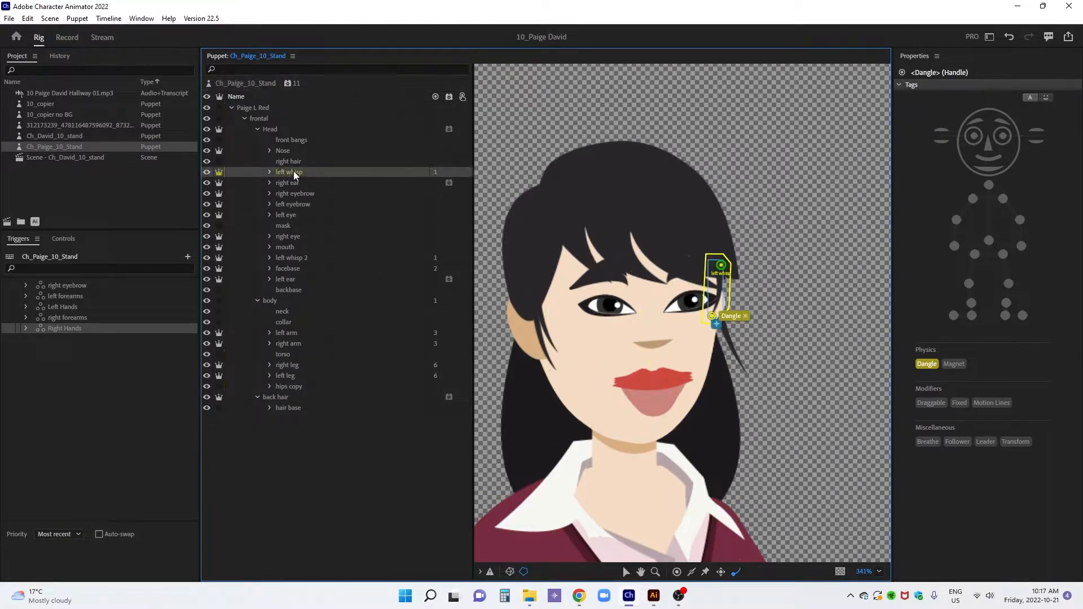
Make the left hair layer under hair base independent, move its origin handle up to the crown of the head, and add a Dangle handle
{"action": "left_click", "coordinate": [288, 408]}
{"action": "left_click", "coordinate": [269, 407]}
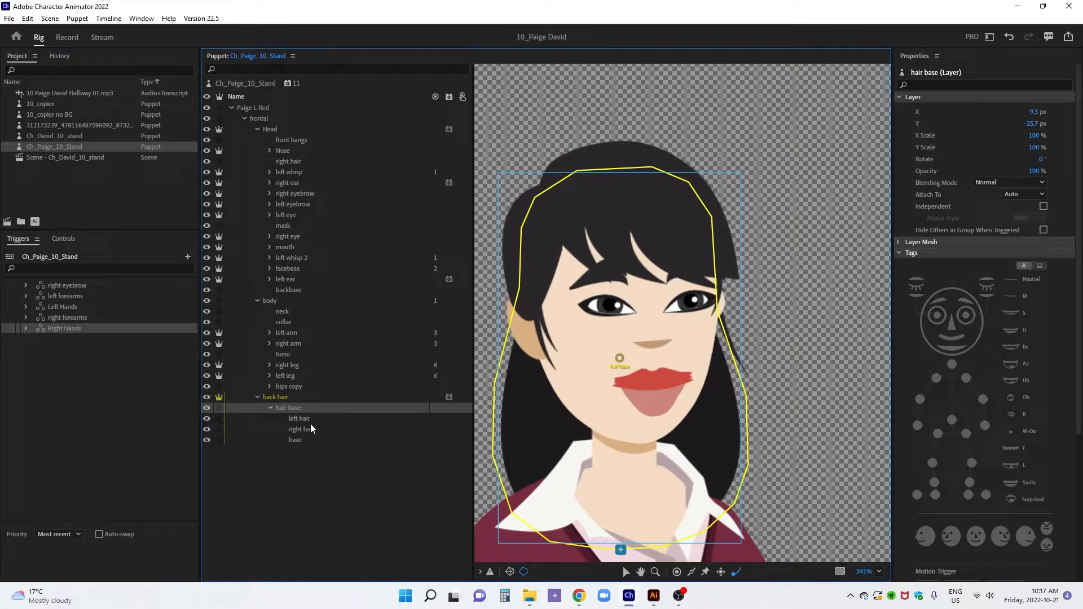
{"action": "left_click", "coordinate": [310, 422]}
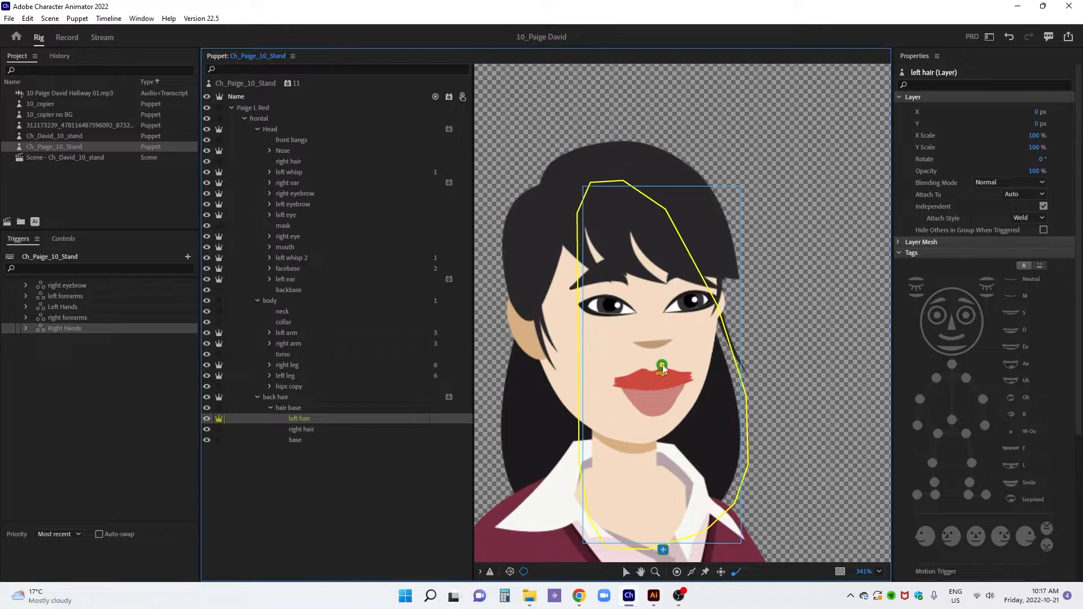
{"action": "left_click_drag", "start_coordinate": [663, 365], "coordinate": [661, 221]}
Make the right hair layer under hair base independent, move its origin handle up to the crown, and place a Dangle handle at its lower end
{"action": "left_click", "coordinate": [308, 430]}
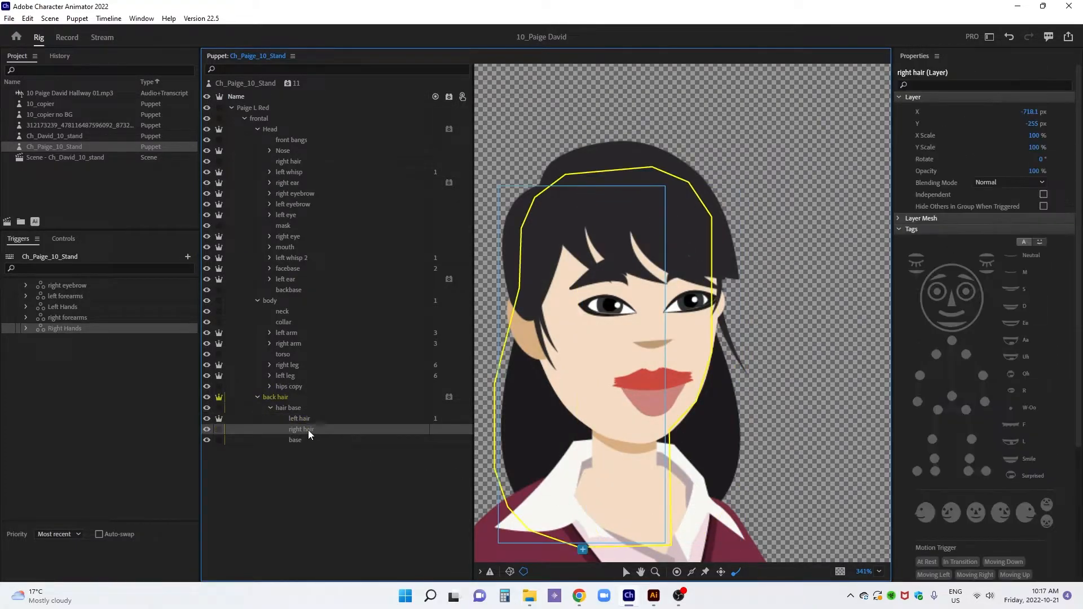
{"action": "left_click", "coordinate": [219, 429]}
{"action": "left_click_drag", "start_coordinate": [584, 370], "coordinate": [600, 212]}
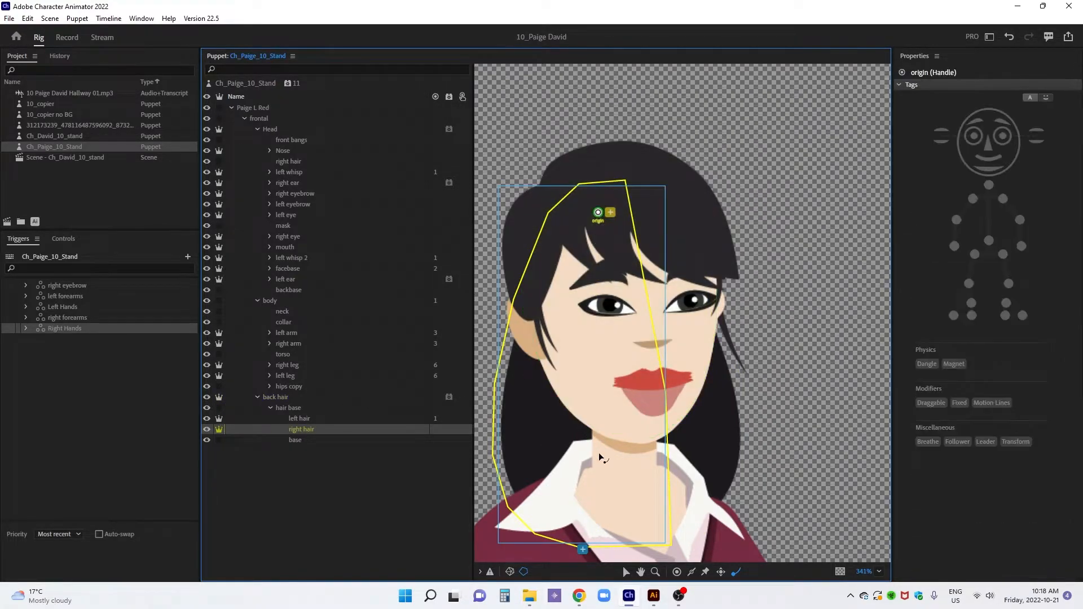
{"action": "left_click", "coordinate": [593, 532]}
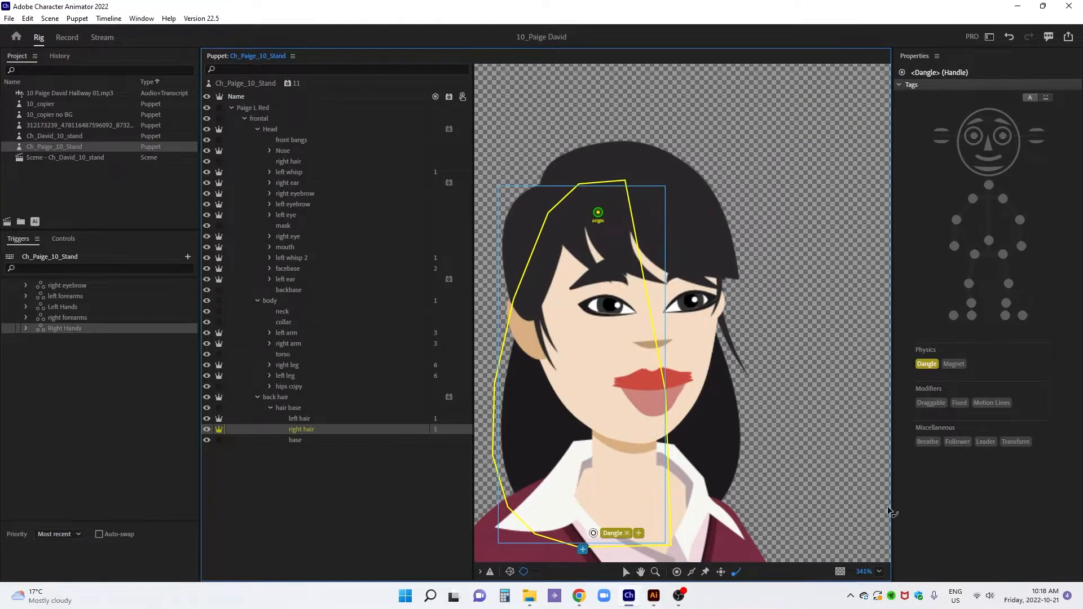
Create a new scene from the Ch_Paige_10_Stand puppet and calibrate the camera's rest pose
{"action": "left_click", "coordinate": [879, 571]}
{"action": "left_click", "coordinate": [881, 402]}
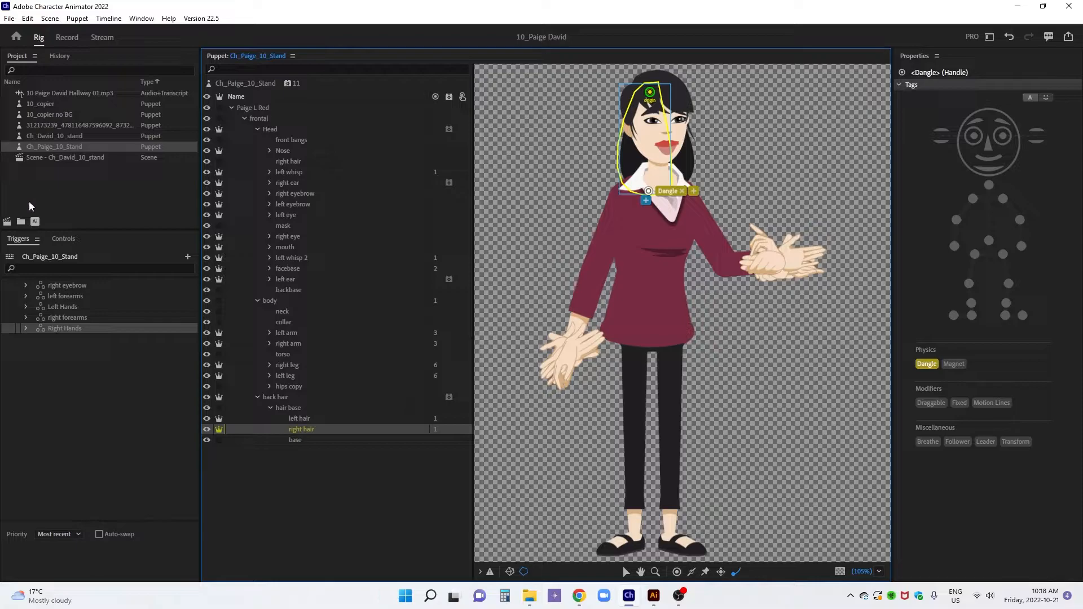
{"action": "left_click", "coordinate": [8, 225]}
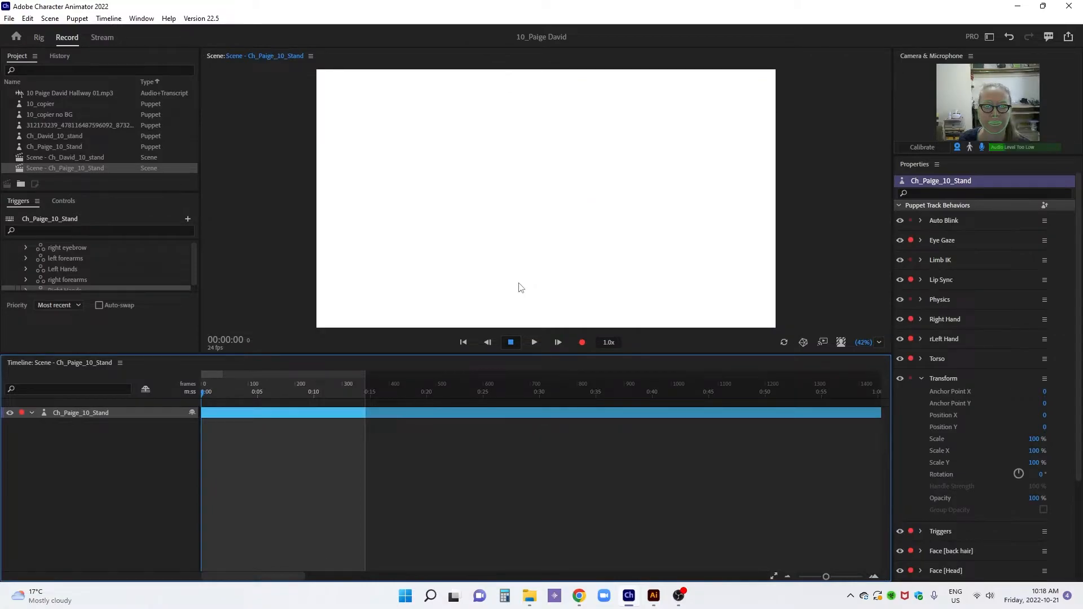
{"action": "left_click", "coordinate": [926, 148]}
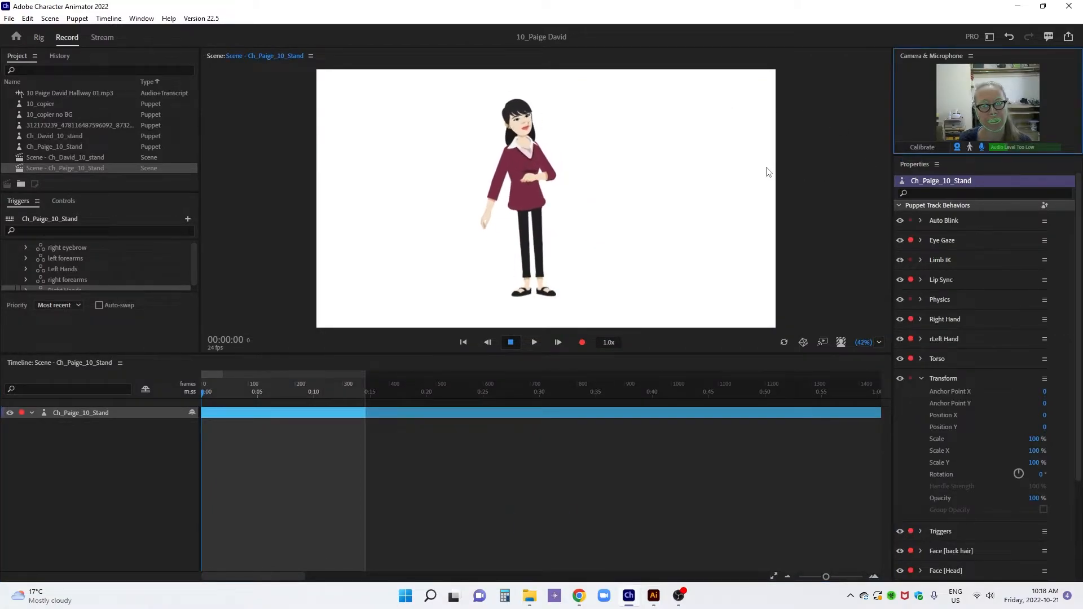
Set the Torso behavior's Head Position Strength to 0%, Head Scale Strength to 0% and Head Tilt Strength to 15%
{"action": "left_click", "coordinate": [921, 359]}
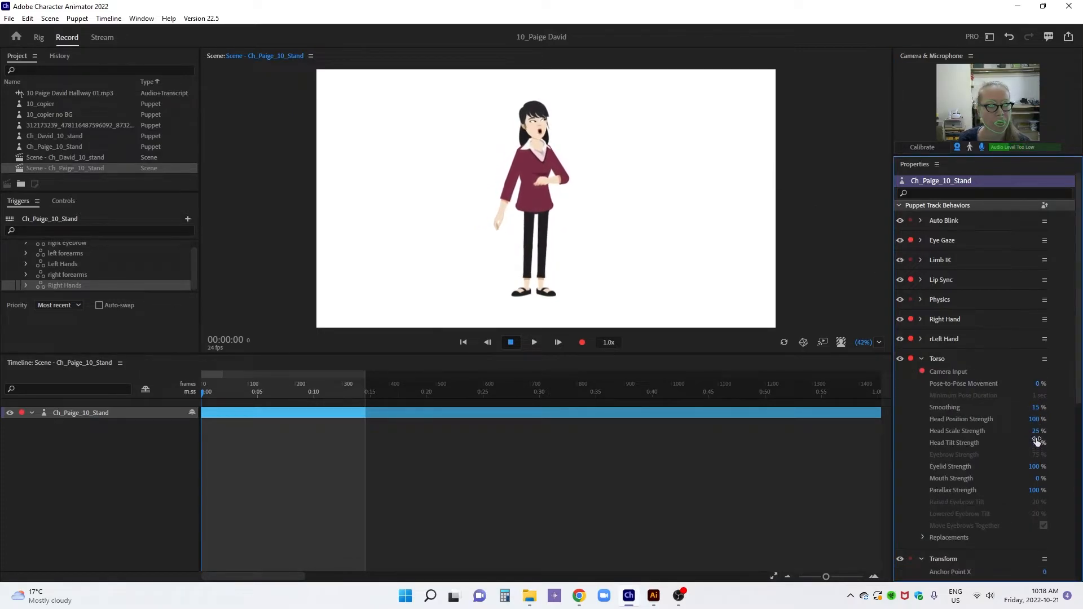
{"action": "left_click", "coordinate": [1038, 419]}
{"action": "type", "text": "0"}
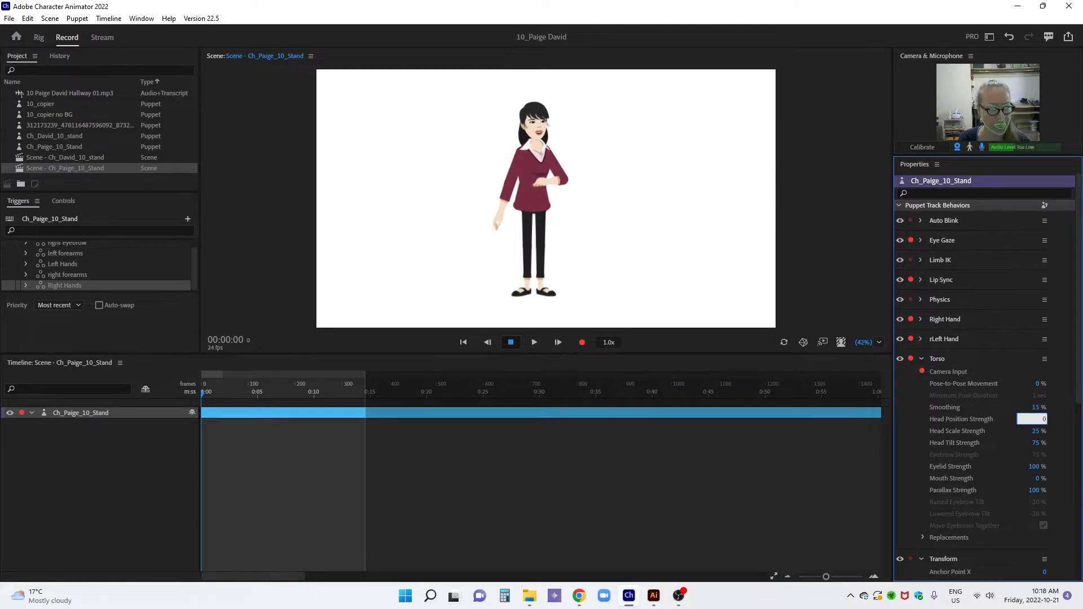
{"action": "key", "text": "Return"}
{"action": "left_click", "coordinate": [1034, 431]}
{"action": "type", "text": "0"}
{"action": "key", "text": "Return"}
{"action": "left_click", "coordinate": [1031, 443]}
{"action": "type", "text": "15"}
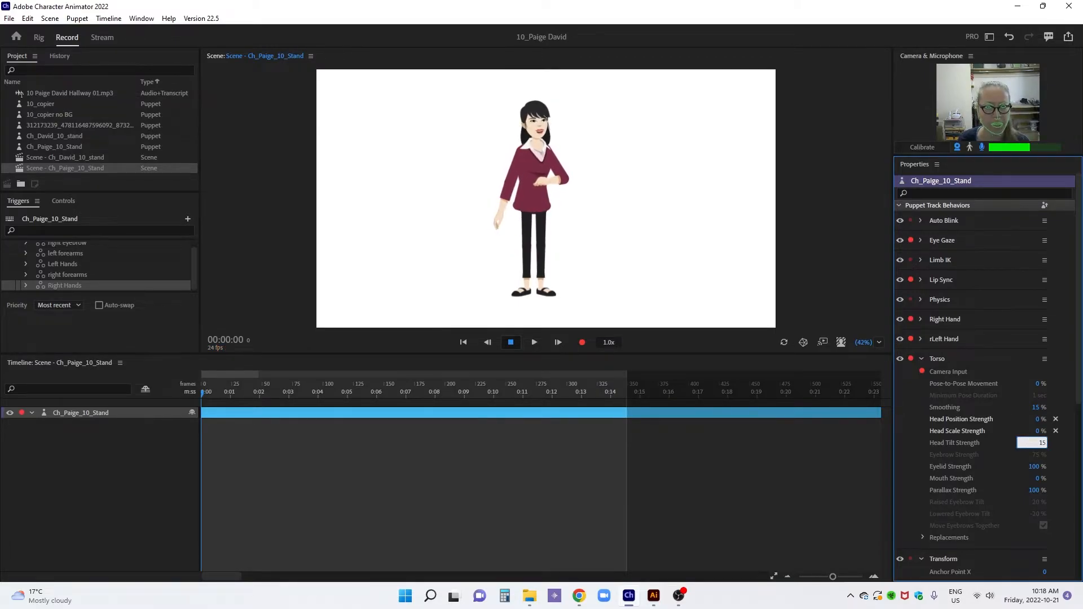
{"action": "key", "text": "Return"}
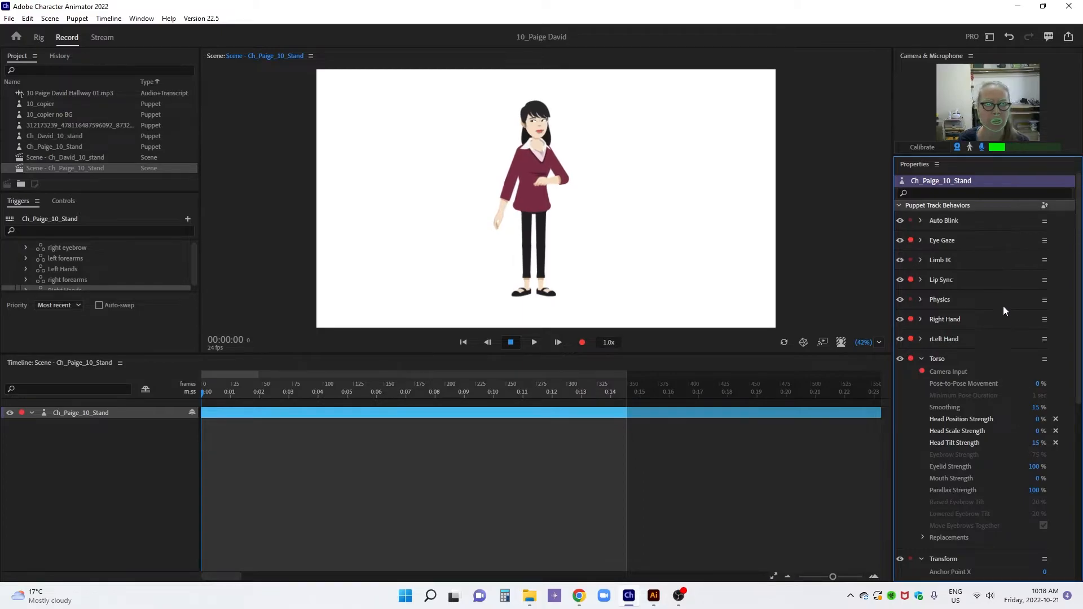
{"action": "left_click", "coordinate": [922, 359]}
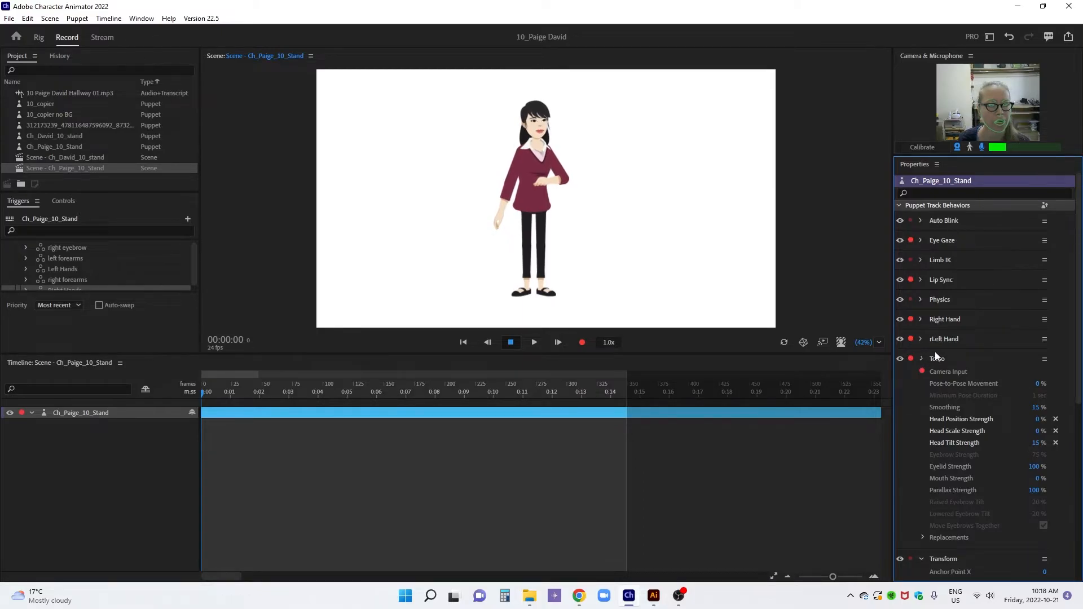
Collapse the Transform settings and review the Face behavior parameters for the Head
{"action": "left_click", "coordinate": [920, 380]}
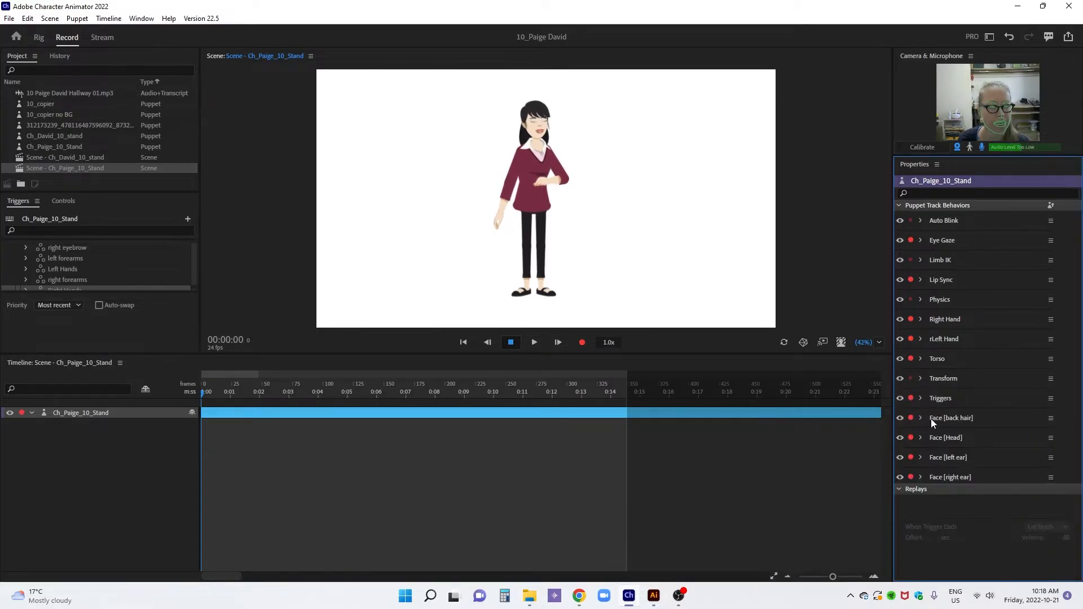
{"action": "left_click", "coordinate": [920, 437]}
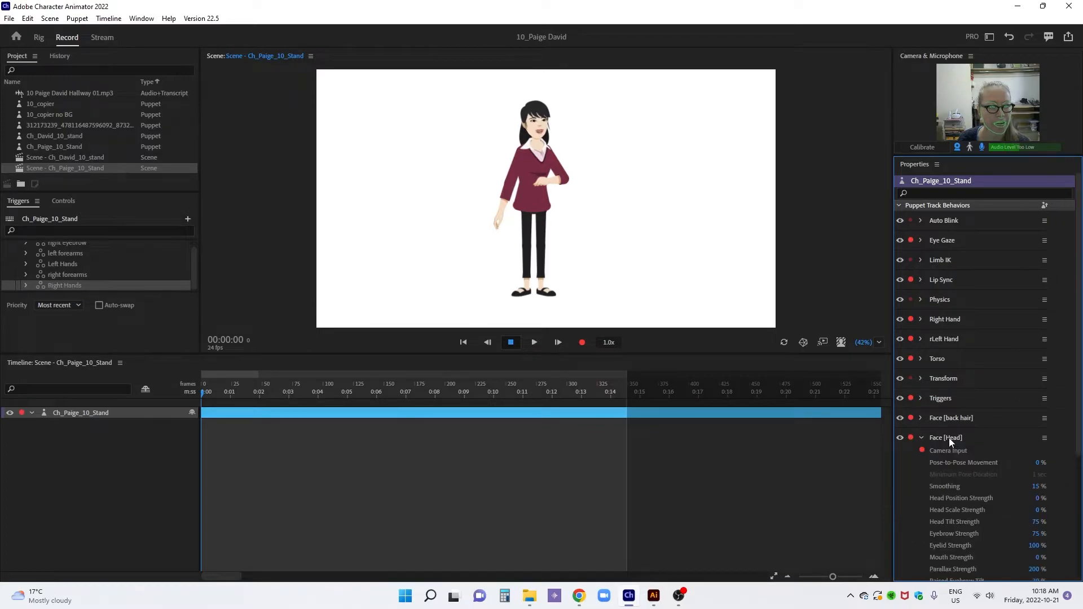
{"action": "scroll", "coordinate": [961, 447], "scroll_direction": "down", "scroll_amount": 2}
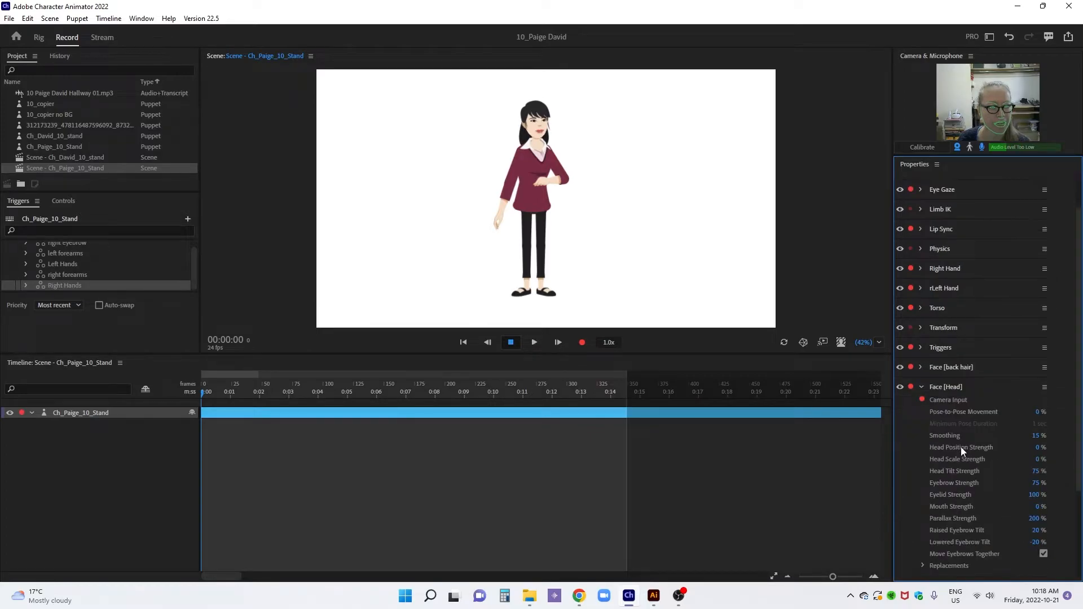
{"action": "left_click", "coordinate": [921, 387]}
Enlarge the scene view to about 106% on the puppet's upper body and recalibrate the camera's rest pose
{"action": "left_click_drag", "start_coordinate": [861, 342], "coordinate": [859, 304]}
{"action": "left_click_drag", "start_coordinate": [674, 181], "coordinate": [672, 251]}
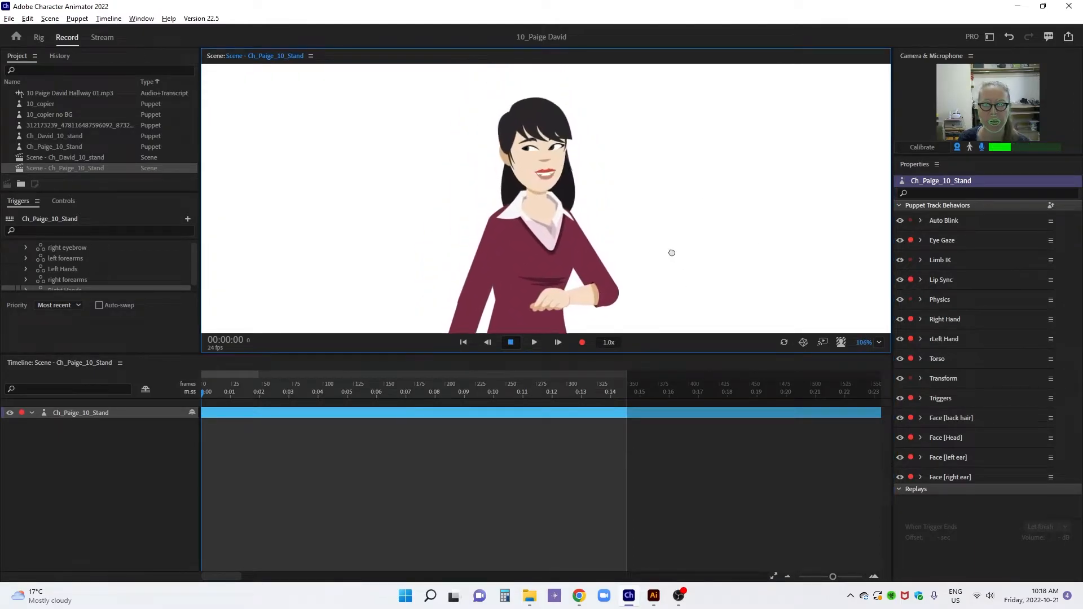
{"action": "left_click", "coordinate": [923, 148]}
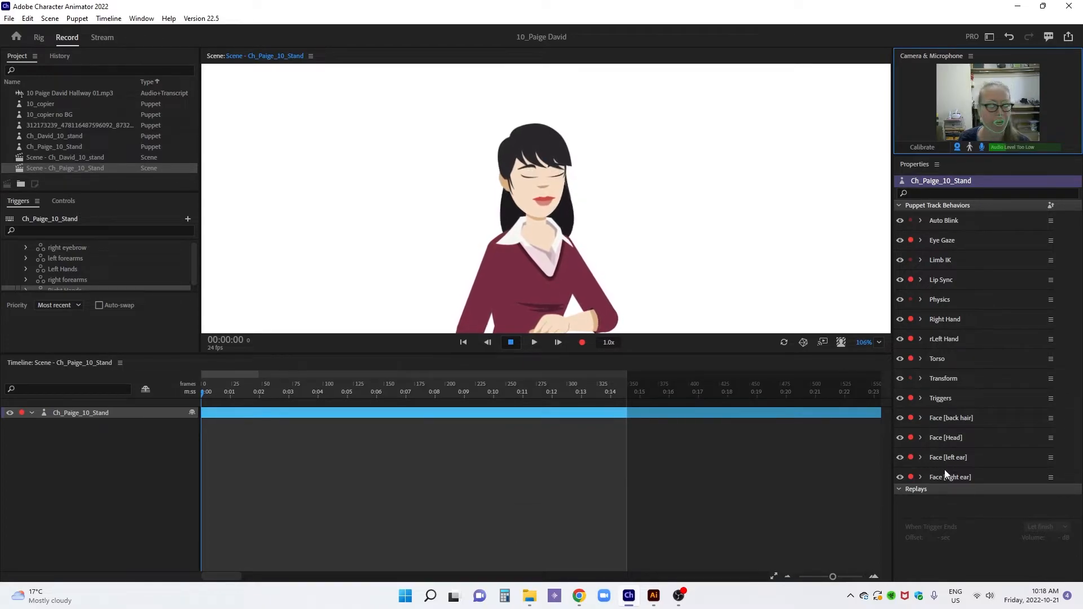
Set the Head Position Strength of the back hair's Face behavior to -22%
{"action": "left_click", "coordinate": [921, 418]}
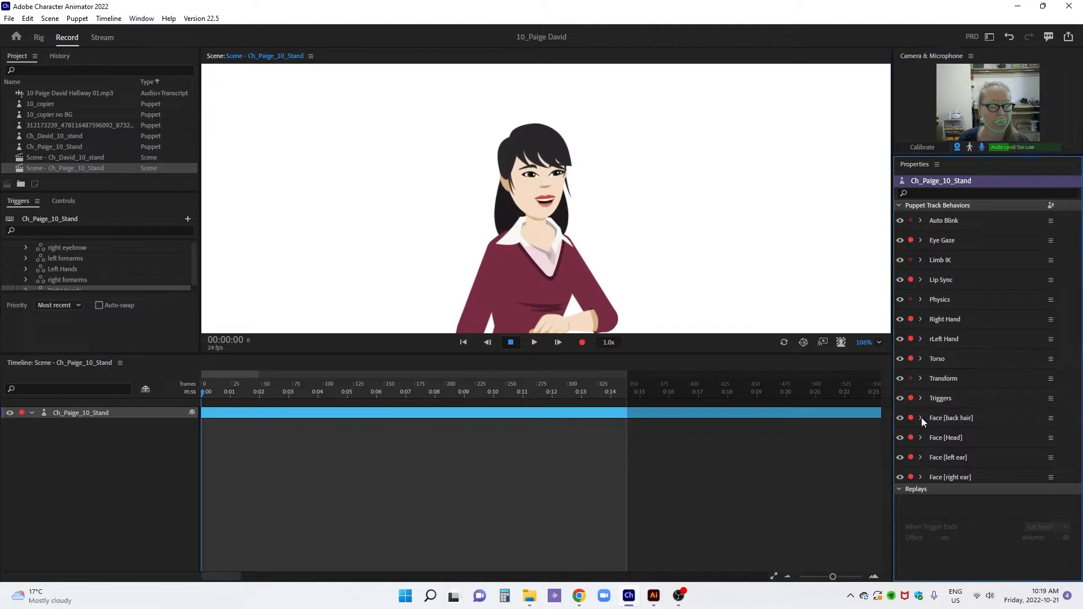
{"action": "scroll", "coordinate": [979, 403], "scroll_direction": "down", "scroll_amount": 1}
{"action": "left_click_drag", "start_coordinate": [1033, 427], "coordinate": [1050, 427]}
{"action": "left_click_drag", "start_coordinate": [1035, 389], "coordinate": [1037, 356]}
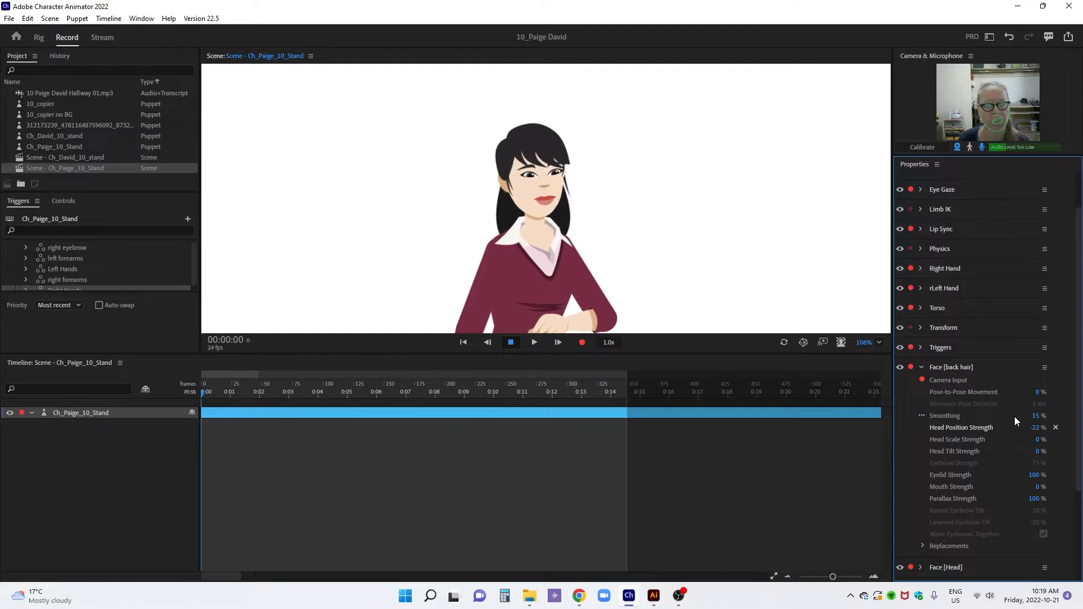
In the puppet rig, move the Head layer's handle from the face down to the chin
{"action": "left_click", "coordinate": [38, 38]}
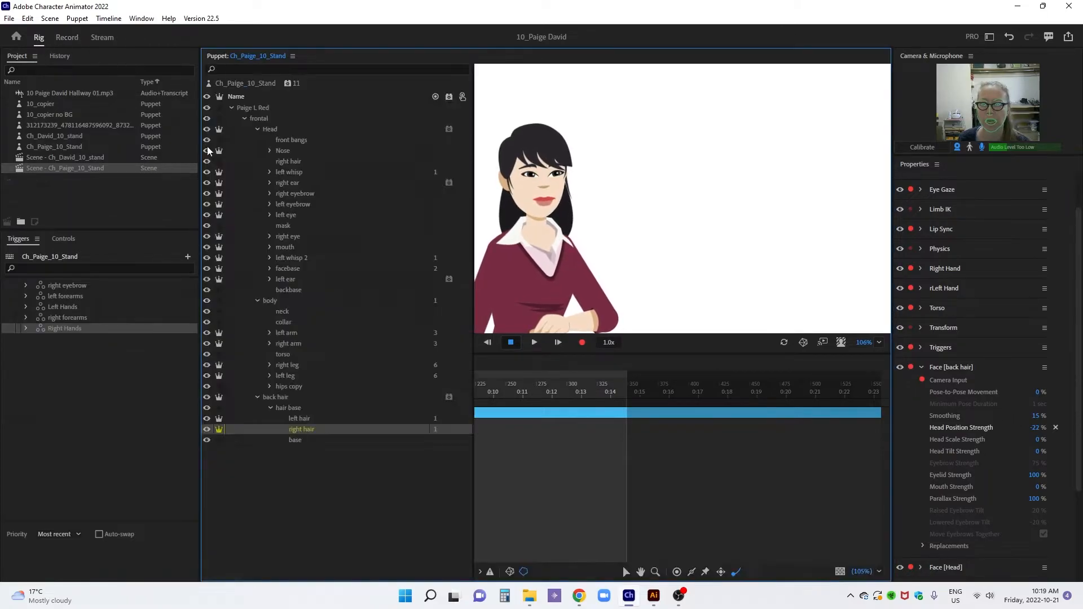
{"action": "left_click", "coordinate": [278, 133]}
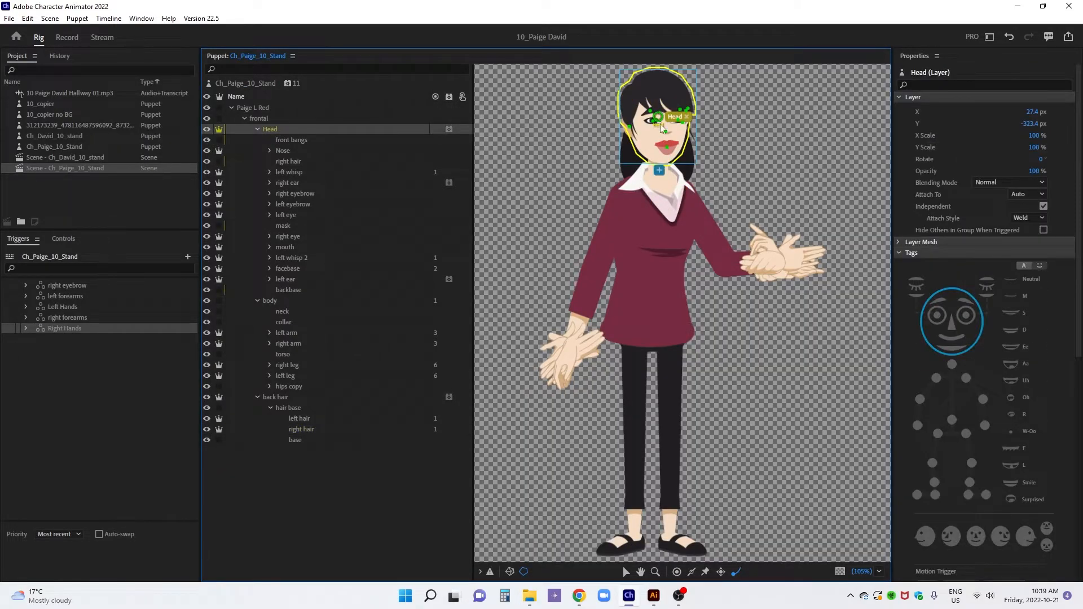
{"action": "left_click_drag", "start_coordinate": [660, 121], "coordinate": [654, 157]}
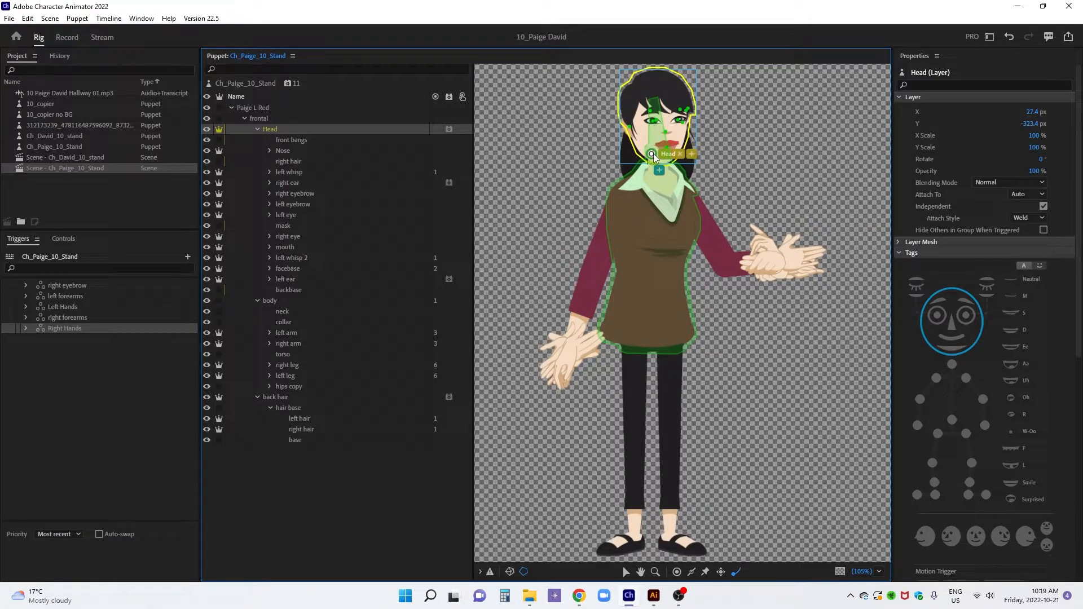
Return to the scene and set the back hair's Face Head Tilt Strength to 74%
{"action": "left_click", "coordinate": [67, 38]}
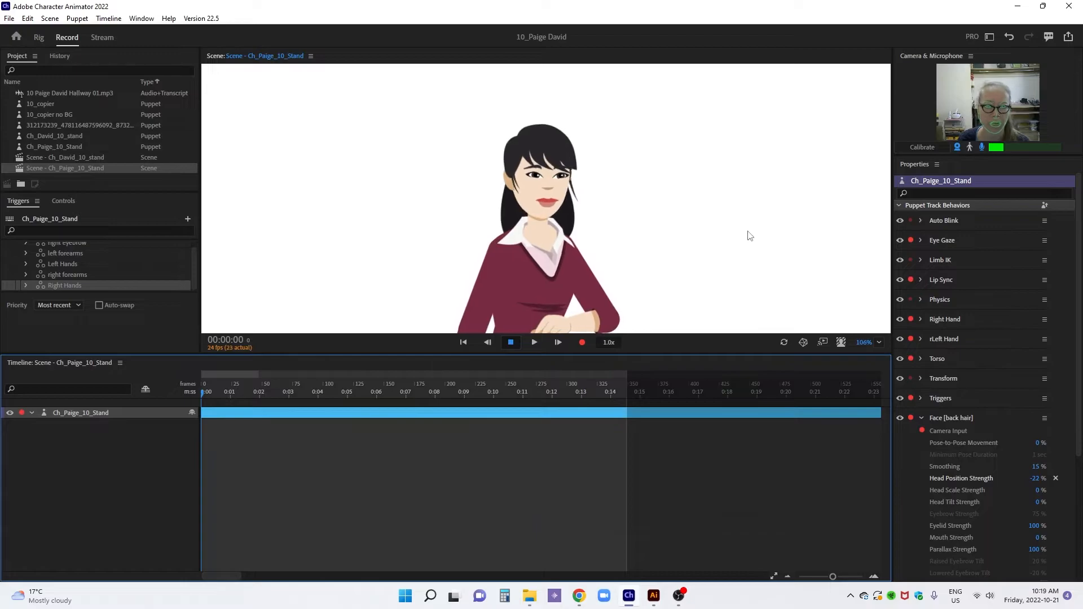
{"action": "scroll", "coordinate": [973, 395], "scroll_direction": "down", "scroll_amount": 2}
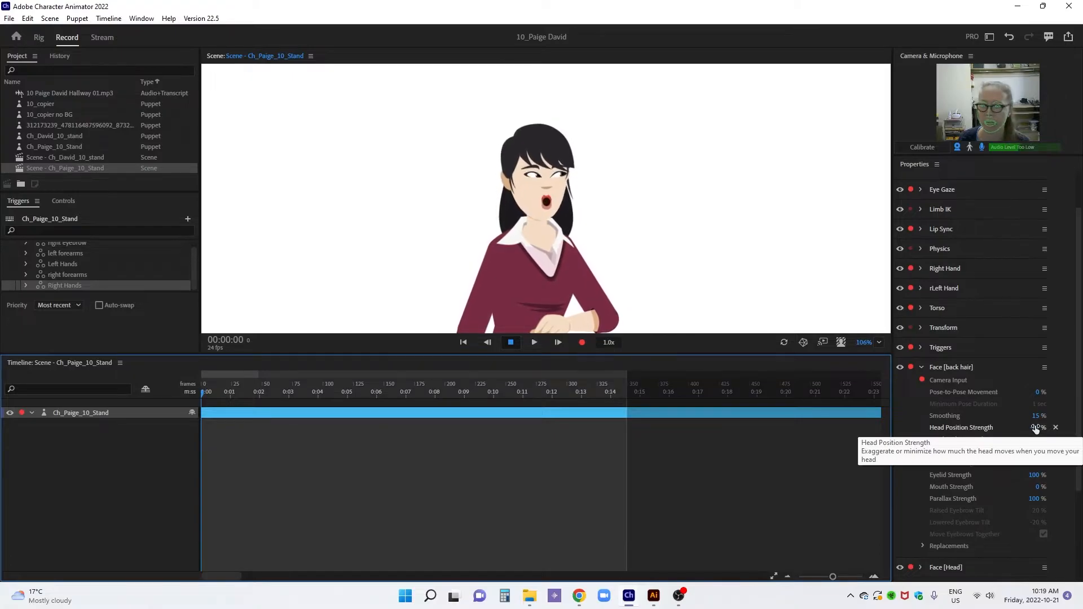
{"action": "mouse_move", "coordinate": [1035, 429]}
{"action": "left_mouse_down"}
{"action": "mouse_move", "coordinate": [1036, 452]}
{"action": "mouse_move", "coordinate": [1037, 407]}
{"action": "left_mouse_up"}
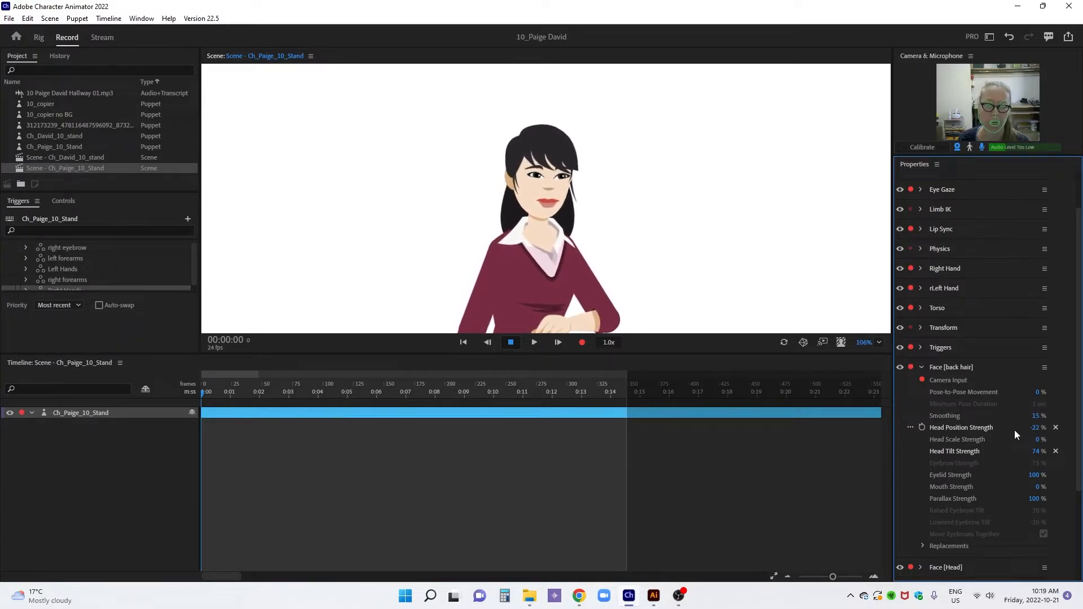
In the puppet rig, move the back hair layer's handle up from the chin to just below the nose
{"action": "left_click", "coordinate": [46, 40]}
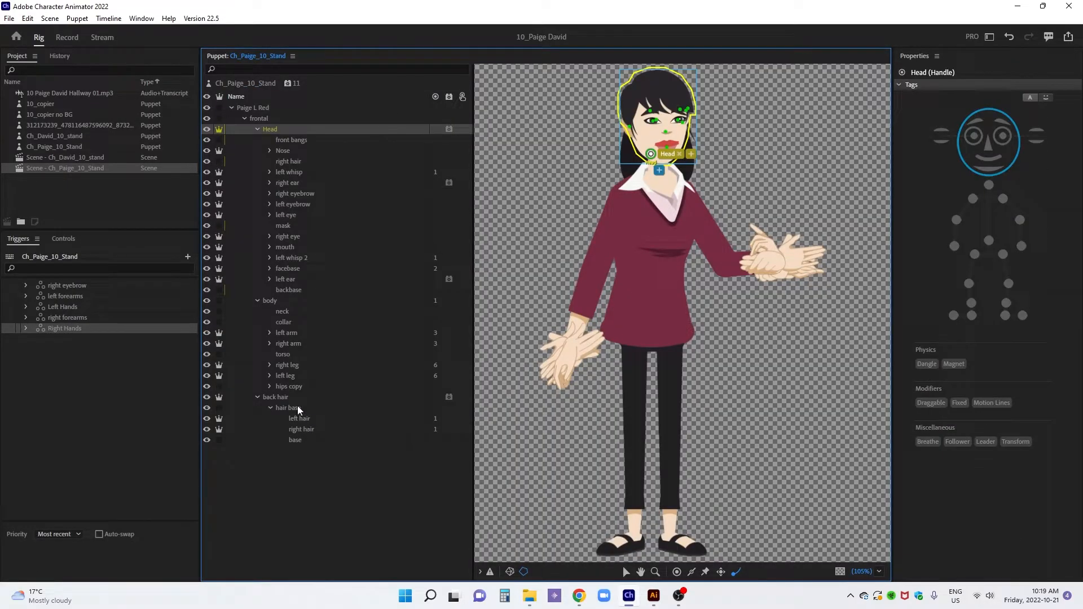
{"action": "left_click", "coordinate": [289, 397]}
{"action": "left_click_drag", "start_coordinate": [653, 157], "coordinate": [652, 135]}
Set the back hair's Face Head Position Strength to -21% and Head Tilt Strength to 0% in the scene
{"action": "left_click", "coordinate": [67, 37]}
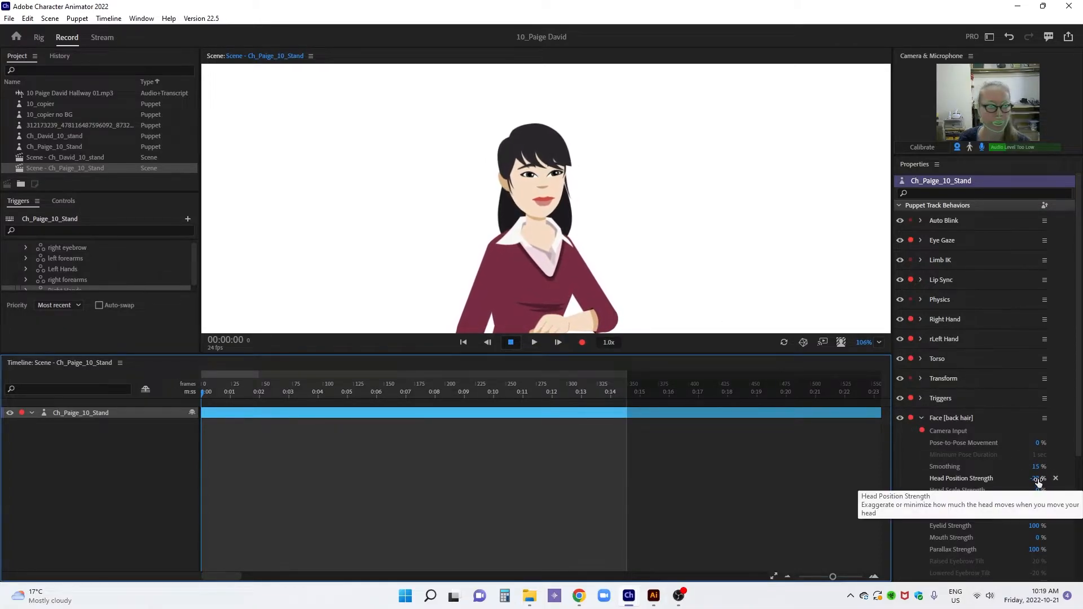
{"action": "left_click_drag", "start_coordinate": [1038, 479], "coordinate": [1037, 478]}
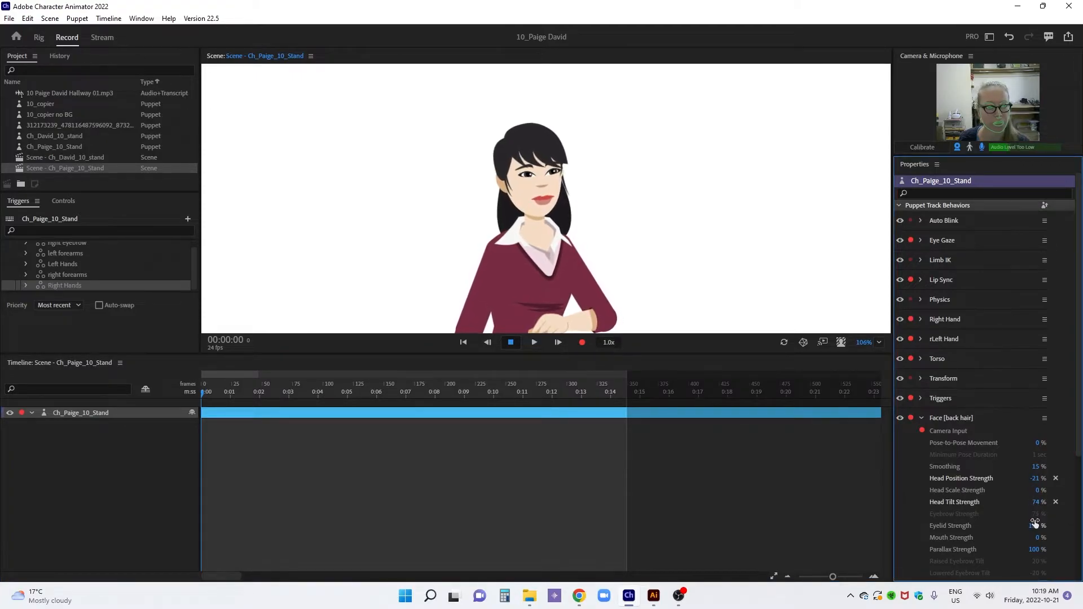
{"action": "left_click_drag", "start_coordinate": [1038, 506], "coordinate": [1035, 542]}
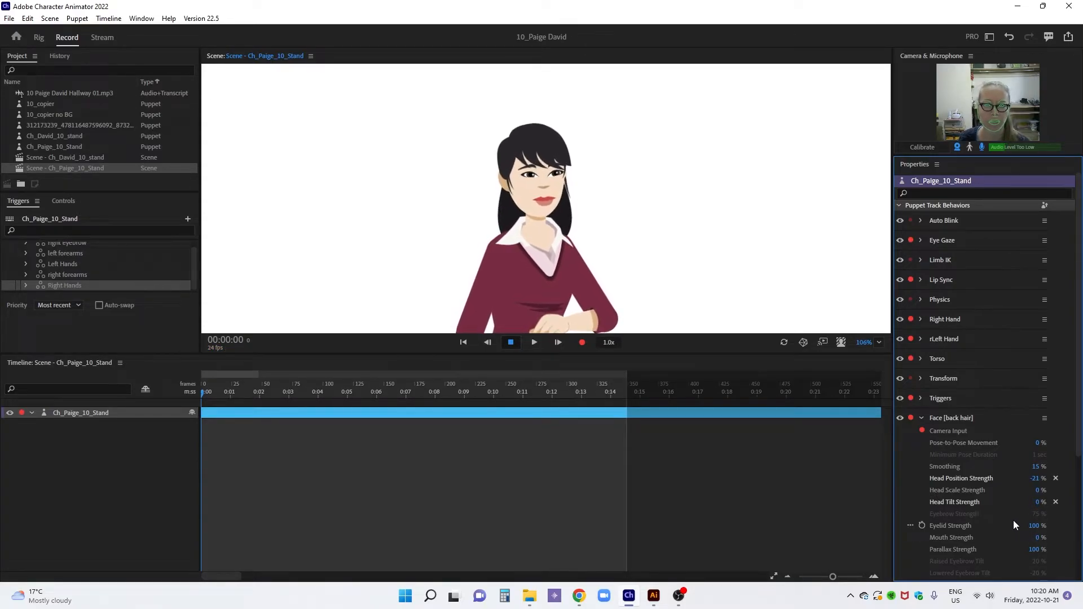
Add the Physics behavior to the back hair layer in the puppet rig
{"action": "left_click", "coordinate": [39, 37]}
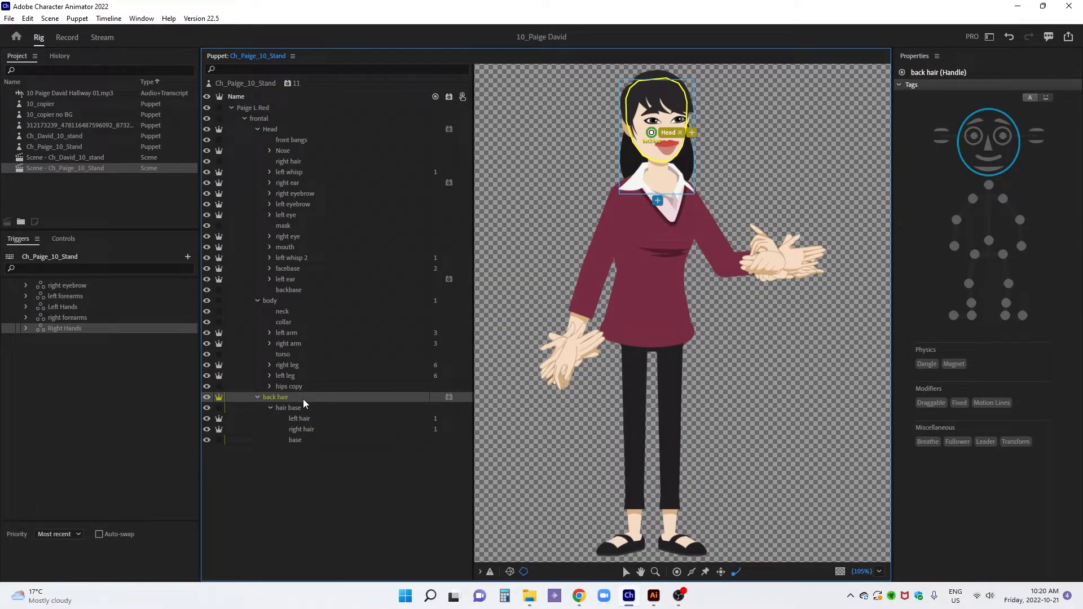
{"action": "left_click", "coordinate": [303, 398]}
{"action": "left_click", "coordinate": [449, 397]}
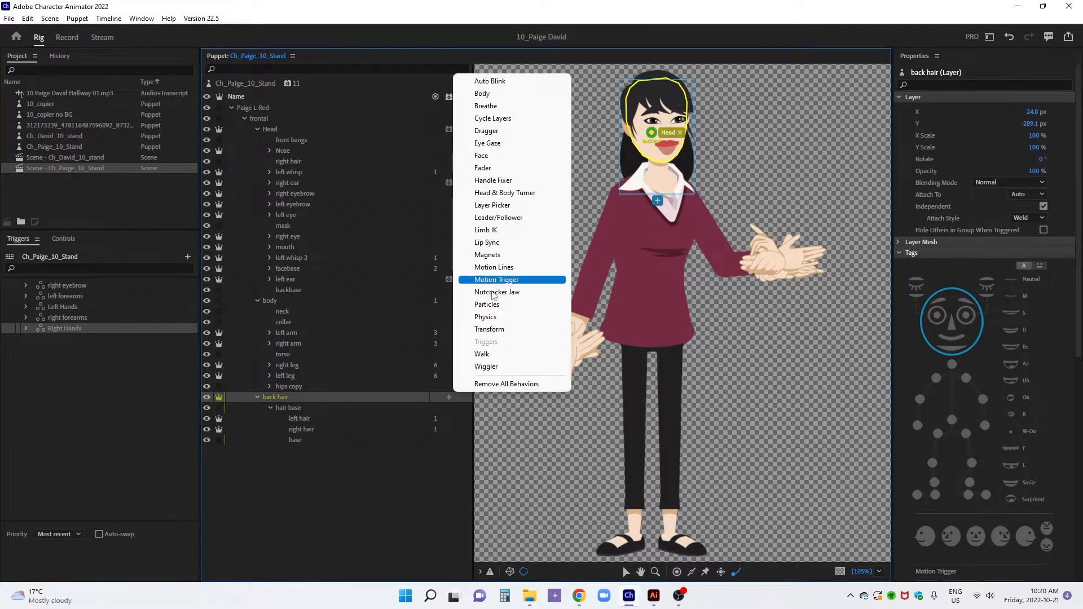
{"action": "left_click", "coordinate": [493, 317]}
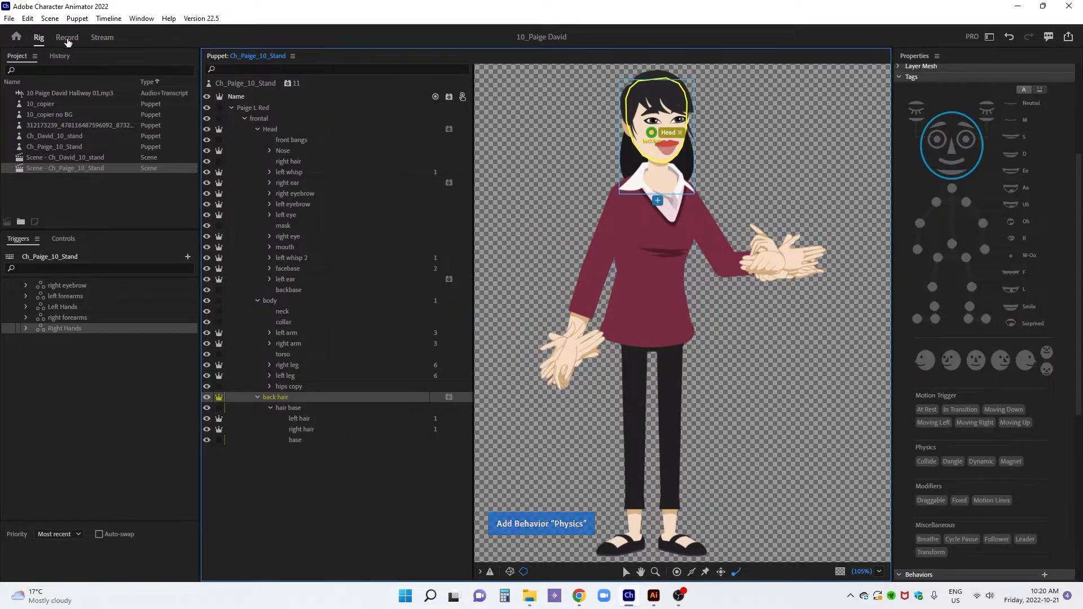
In the scene, set the Dangle Stiffness of the back hair's Physics behavior to 47%
{"action": "left_click", "coordinate": [67, 37]}
{"action": "scroll", "coordinate": [960, 355], "scroll_direction": "down", "scroll_amount": 4}
{"action": "left_click", "coordinate": [923, 219]}
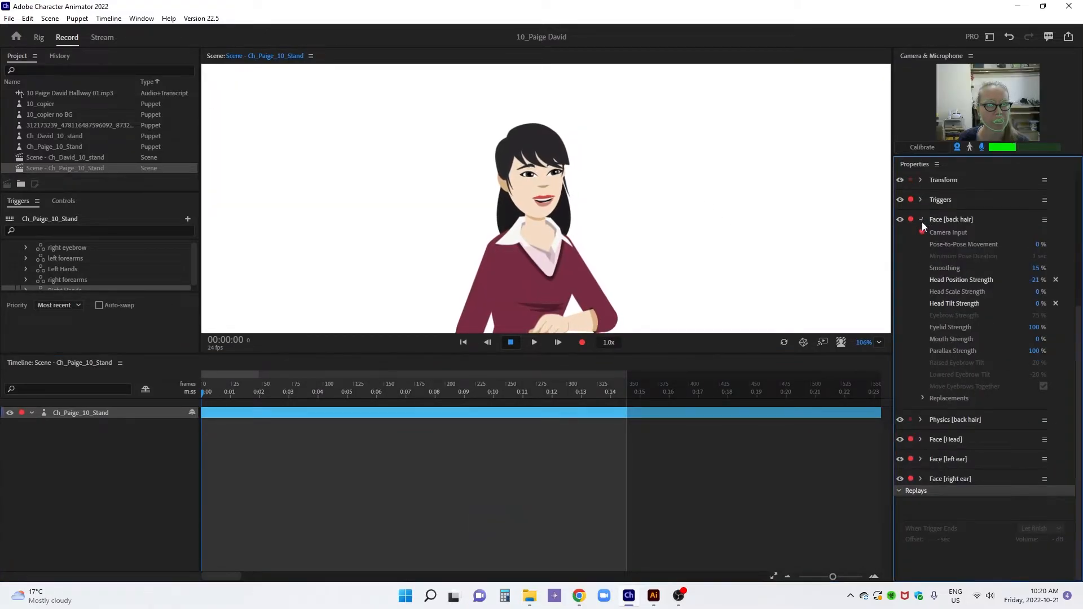
{"action": "left_click", "coordinate": [921, 419]}
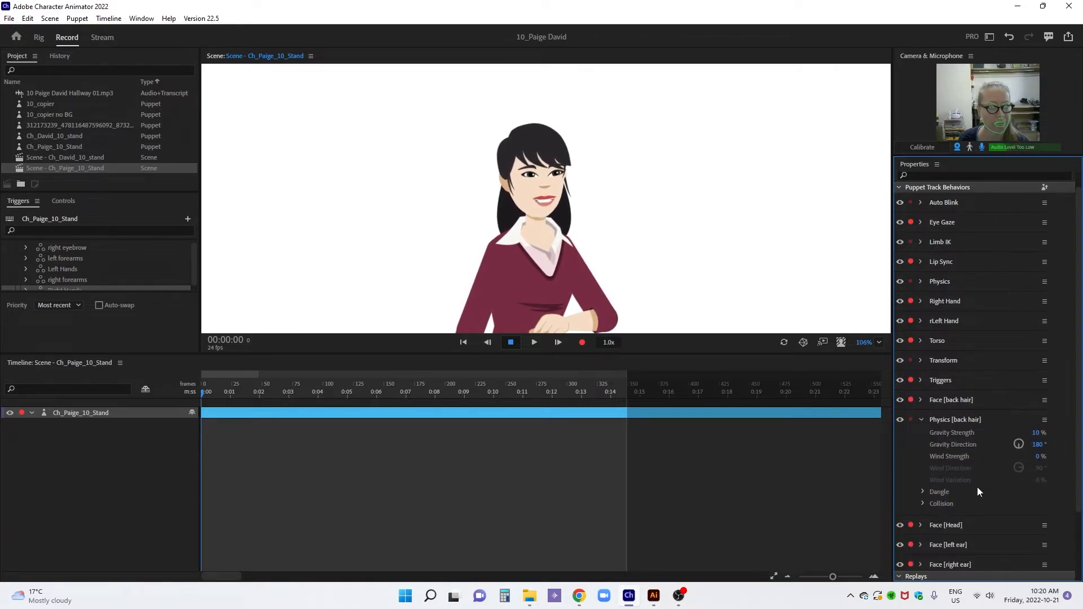
{"action": "left_click", "coordinate": [924, 492]}
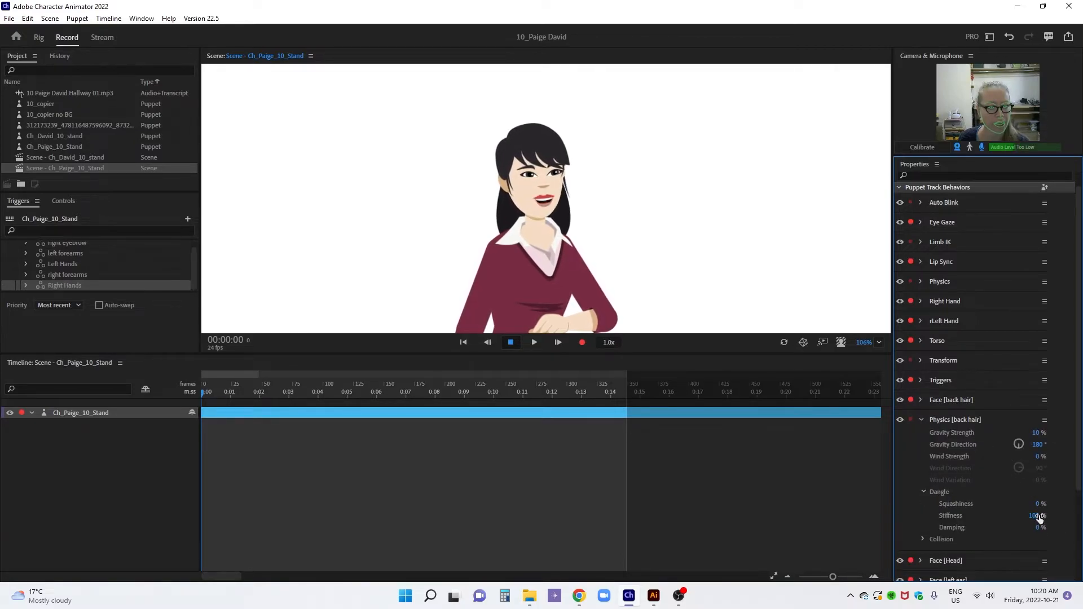
{"action": "left_click_drag", "start_coordinate": [1036, 525], "coordinate": [1037, 550]}
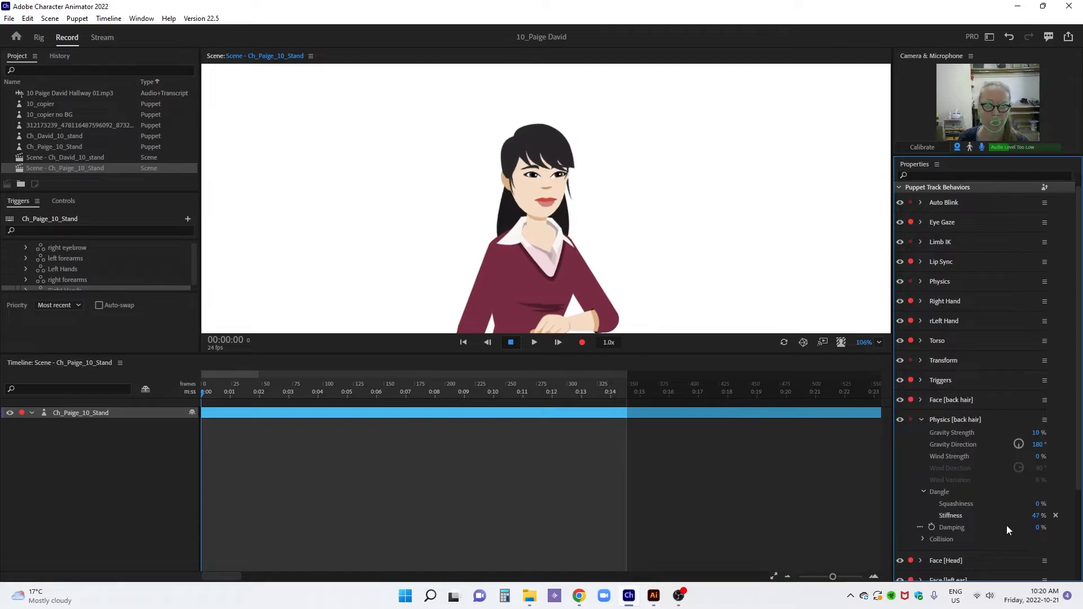
{"action": "left_click", "coordinate": [923, 420]}
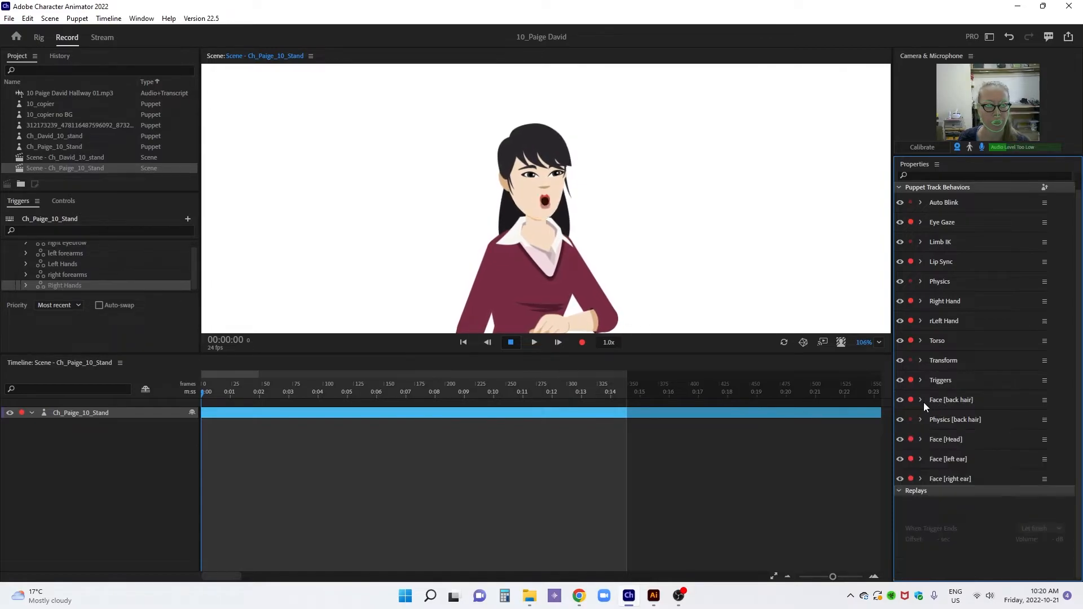
Set the back hair's Face Head Position Strength to -41% and Head Tilt Strength to 103%
{"action": "left_click", "coordinate": [922, 400]}
{"action": "left_click_drag", "start_coordinate": [1038, 462], "coordinate": [1039, 474]}
{"action": "left_click", "coordinate": [1055, 460]}
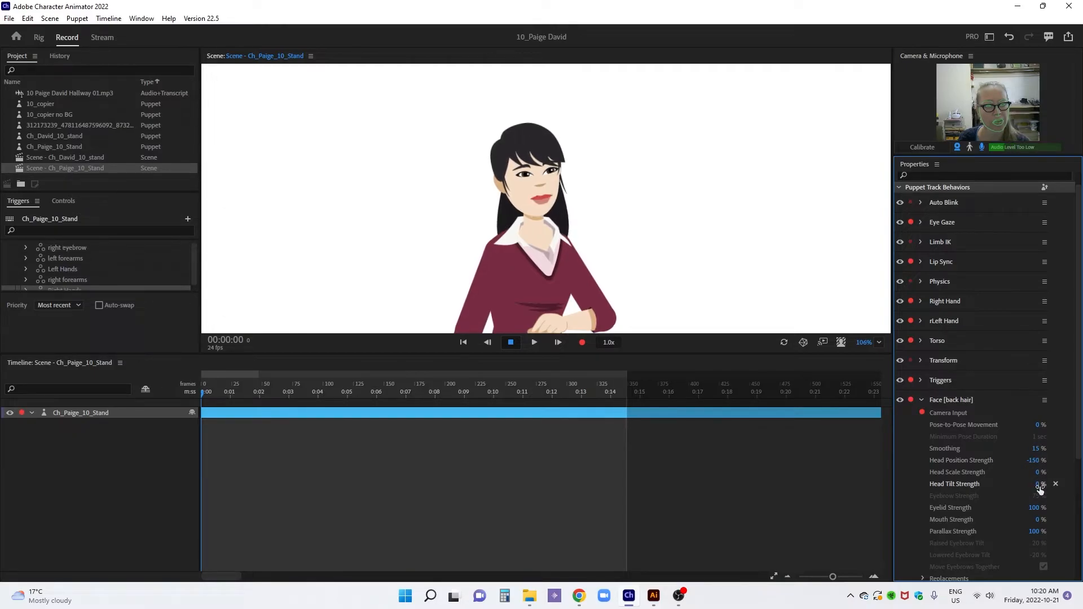
{"action": "left_click", "coordinate": [1037, 485]}
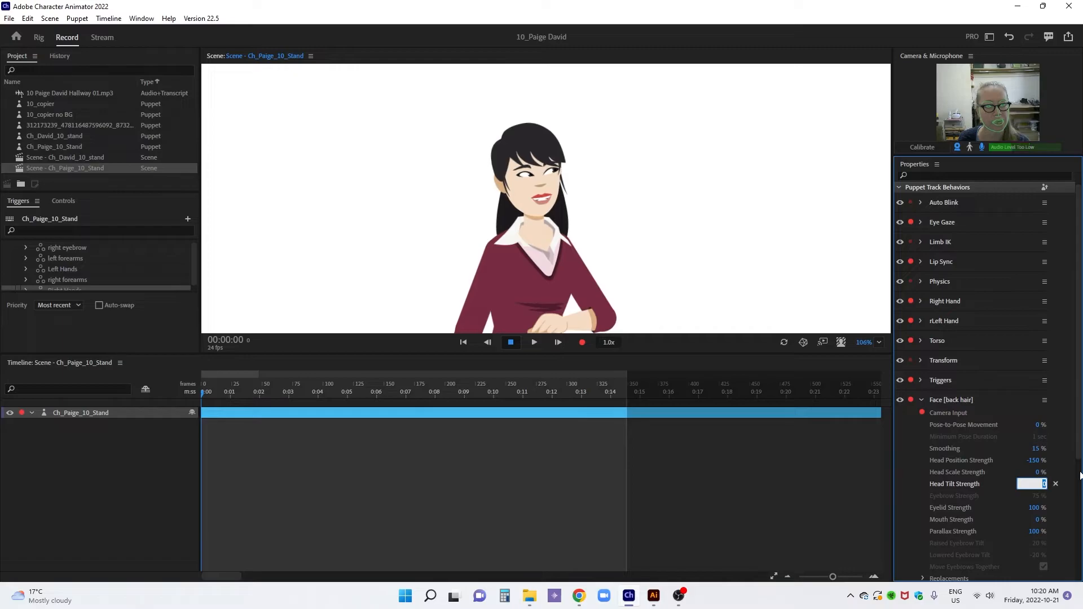
{"action": "key", "text": "ctrl+z"}
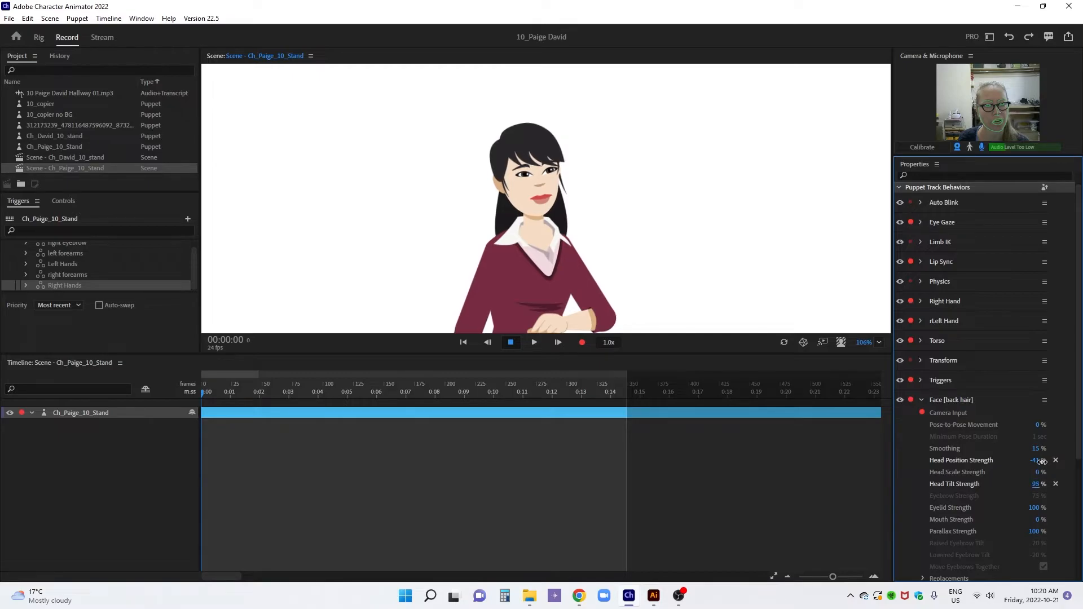
{"action": "left_click_drag", "start_coordinate": [1042, 460], "coordinate": [1042, 460]}
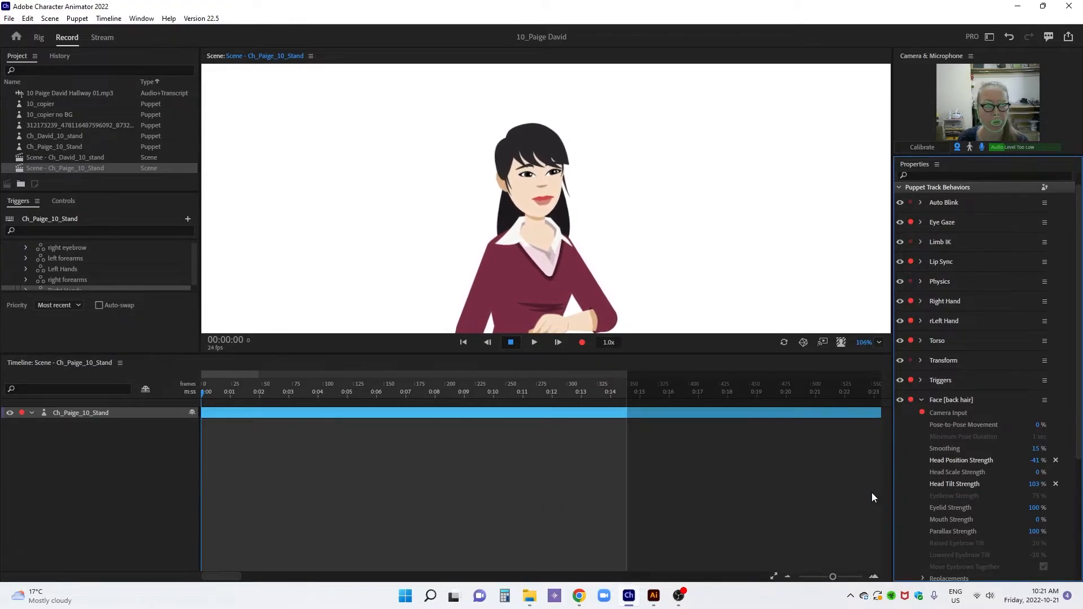
Disarm all the puppet track behaviors for recording and arm only Triggers
{"action": "left_click", "coordinate": [879, 343]}
{"action": "left_click", "coordinate": [883, 372]}
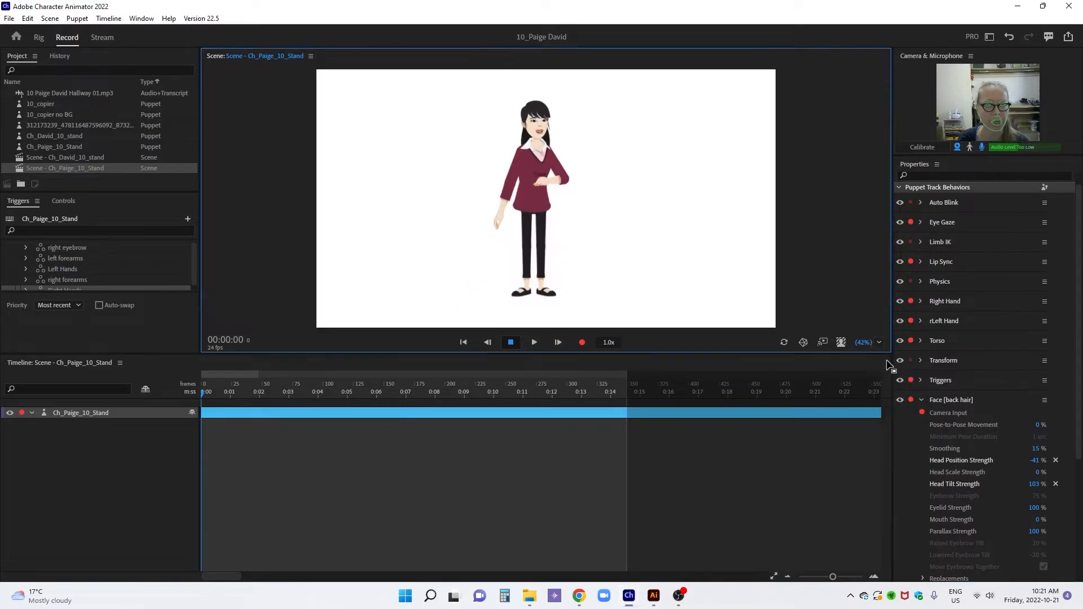
{"action": "left_click_drag", "start_coordinate": [864, 343], "coordinate": [852, 303]}
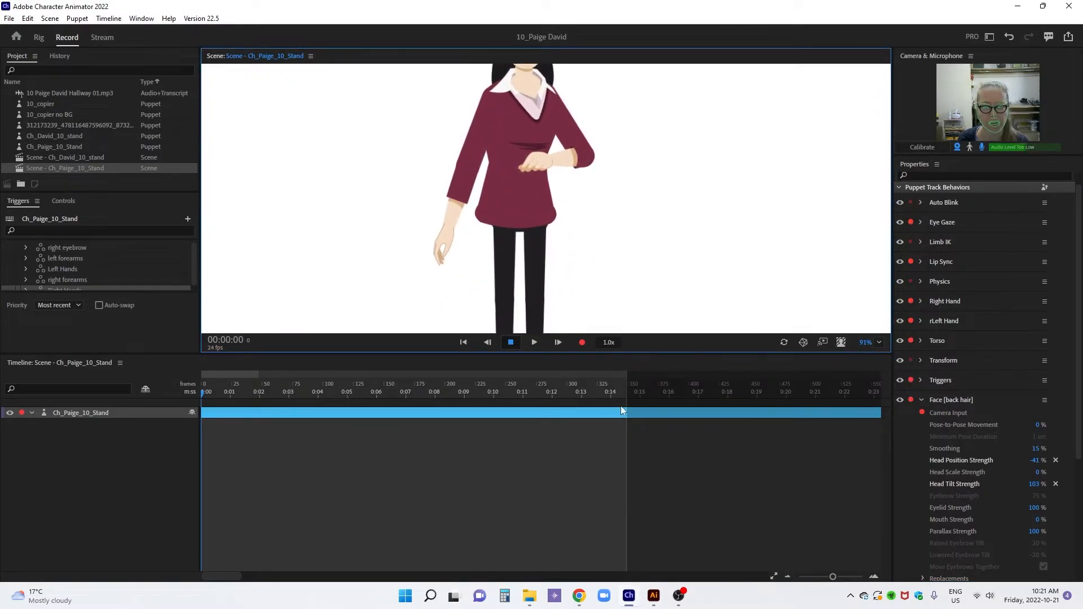
{"action": "left_click_drag", "start_coordinate": [833, 577], "coordinate": [848, 577]}
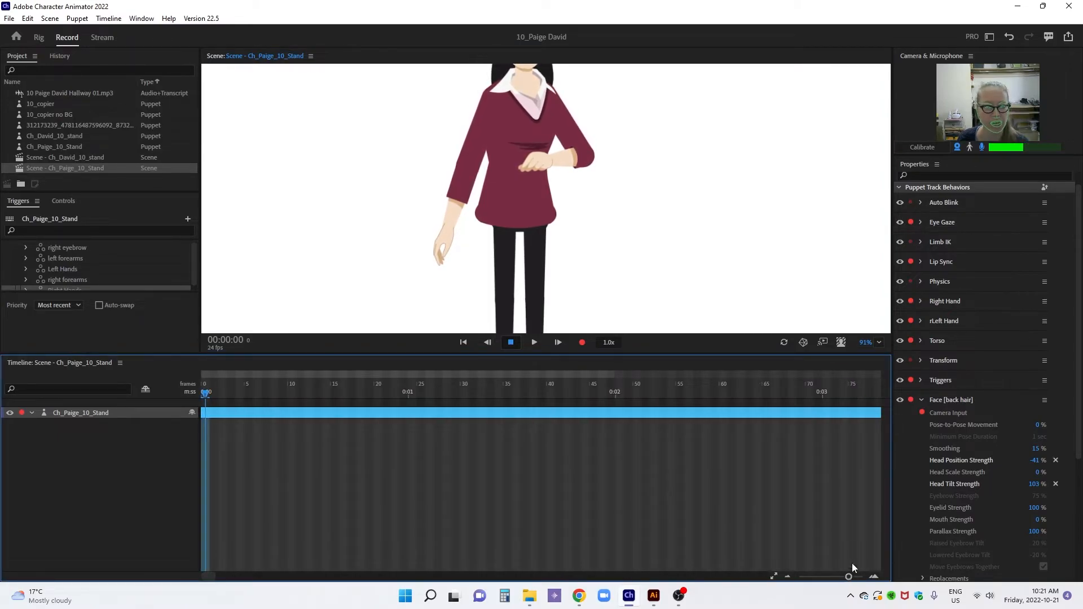
{"action": "left_click", "coordinate": [921, 399]}
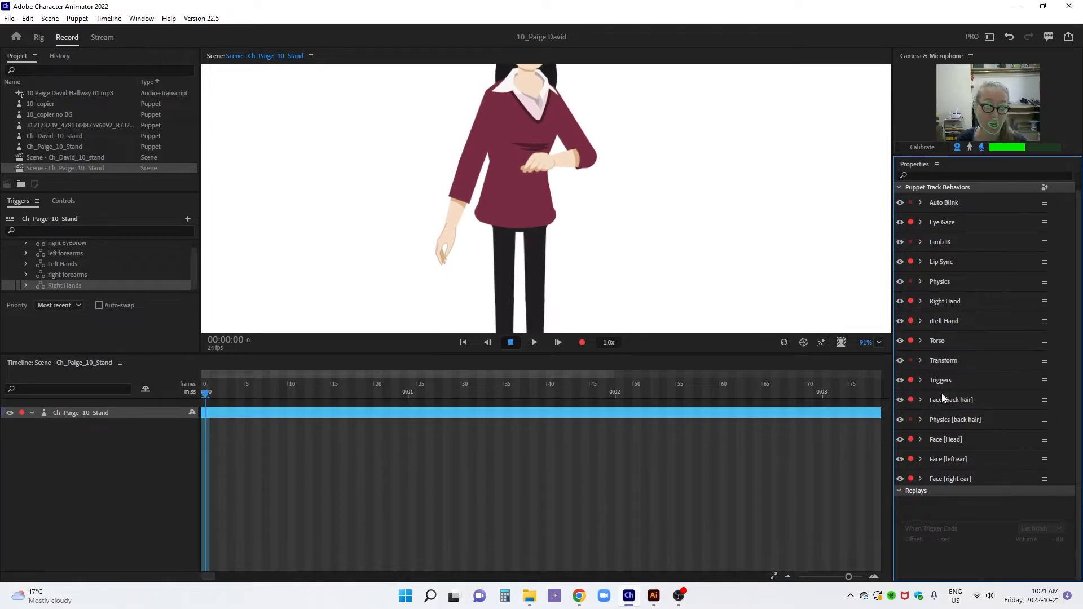
{"action": "left_click", "coordinate": [910, 341]}
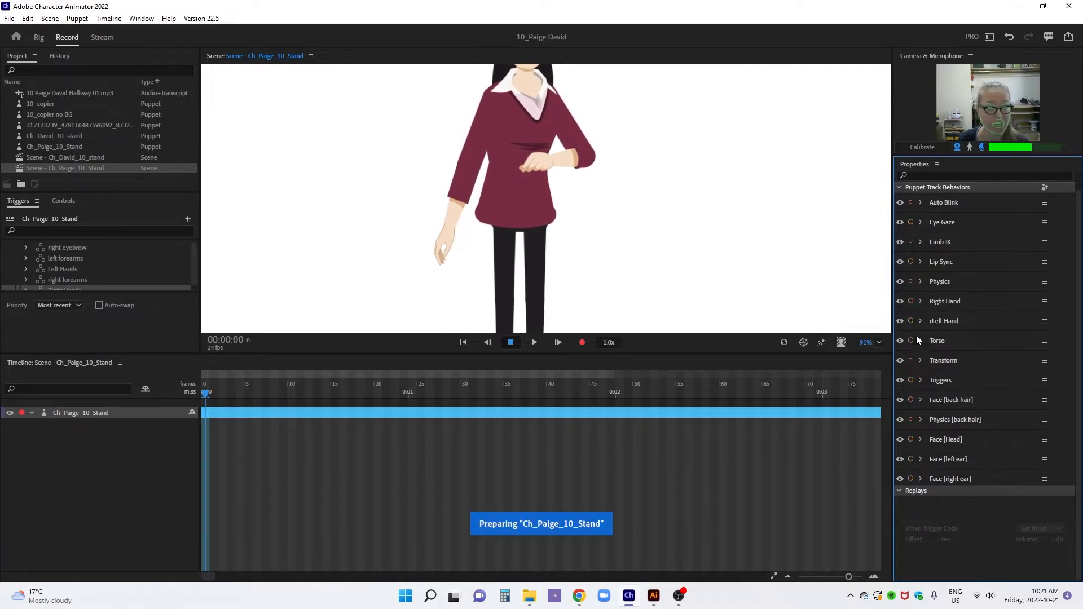
{"action": "left_click", "coordinate": [911, 380]}
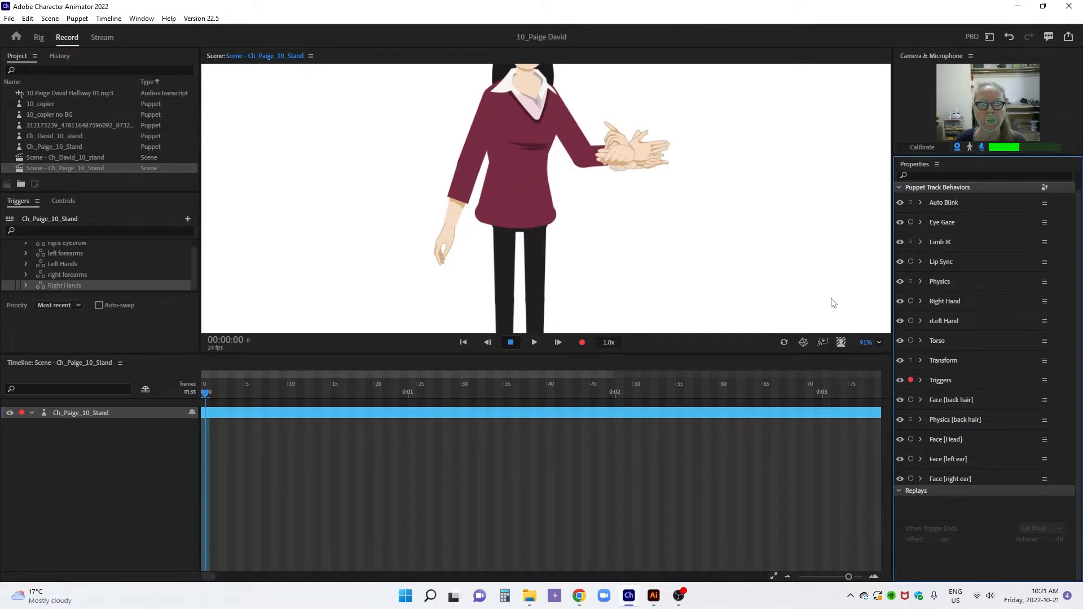
Return to the puppet rig and expand the right arm's forearm layers and the Right Hands trigger set
{"action": "left_click", "coordinate": [38, 38]}
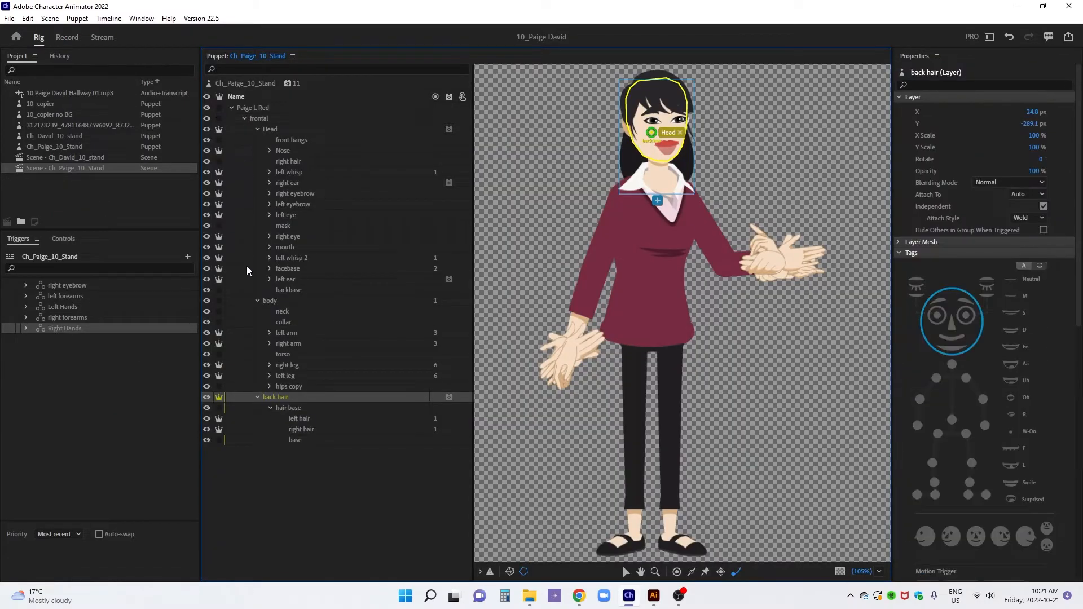
{"action": "left_click", "coordinate": [269, 387]}
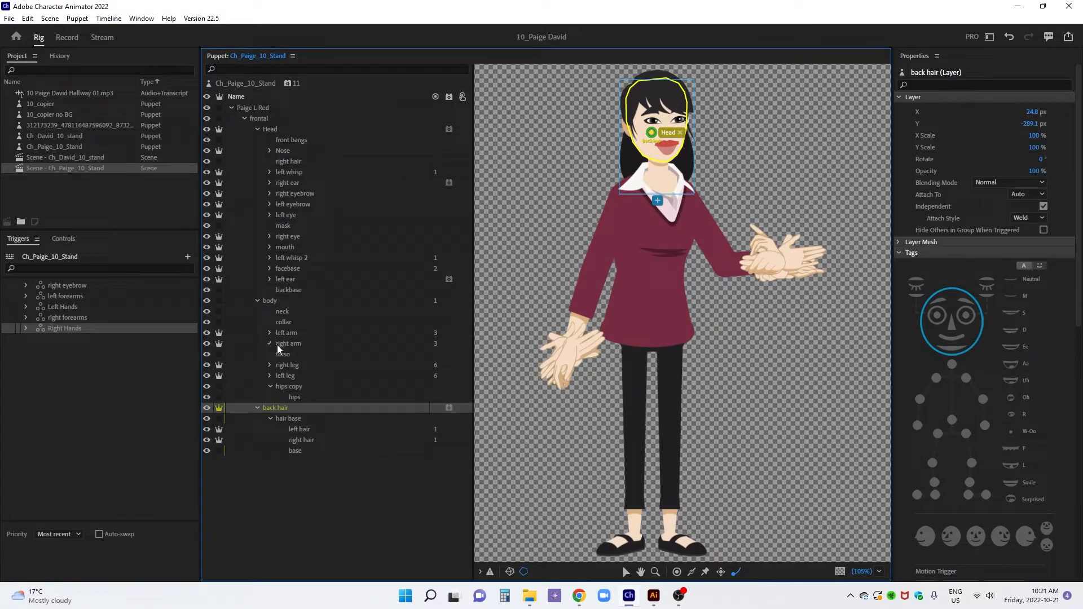
{"action": "left_click", "coordinate": [271, 344]}
{"action": "left_click", "coordinate": [26, 328]}
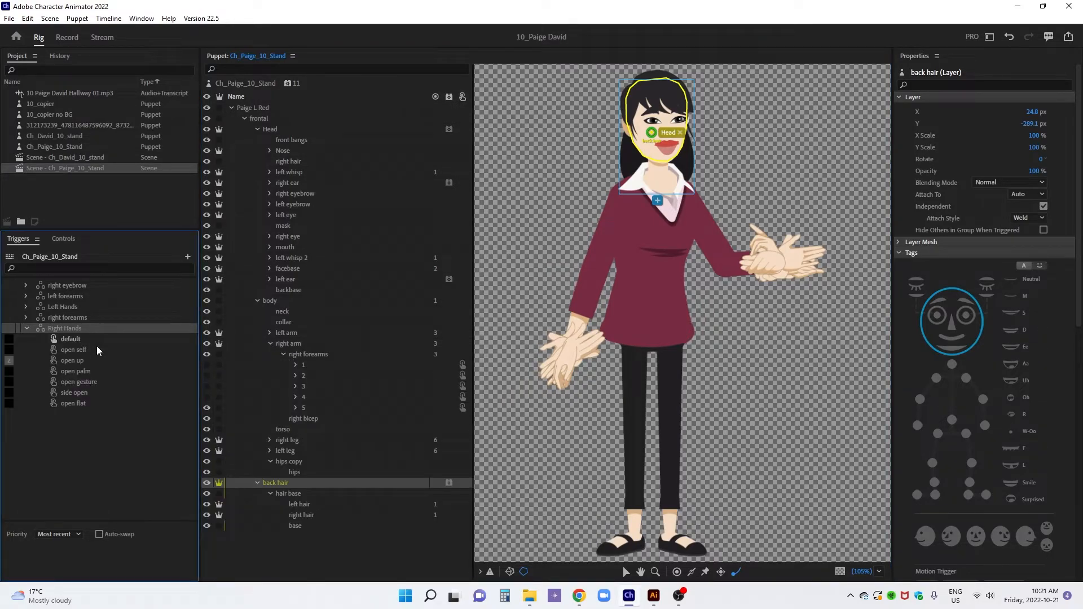
Examine the hand layers inside right forearms 1 to 5 for their assigned triggers
{"action": "left_click", "coordinate": [304, 365]}
{"action": "left_click", "coordinate": [296, 364]}
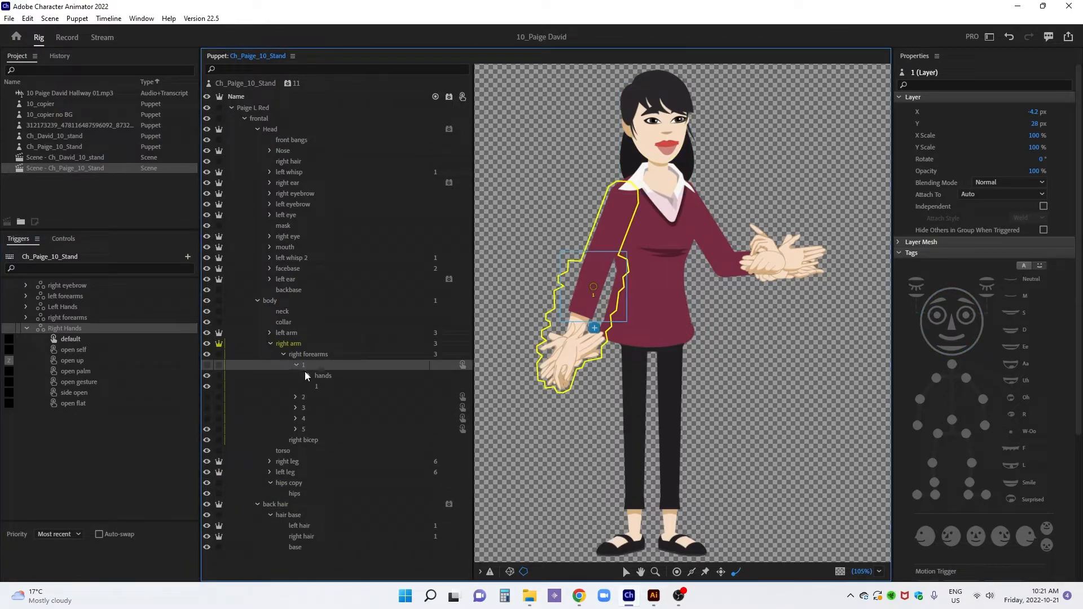
{"action": "left_click", "coordinate": [308, 376]}
{"action": "left_click", "coordinate": [308, 376]}
{"action": "left_click", "coordinate": [296, 397]}
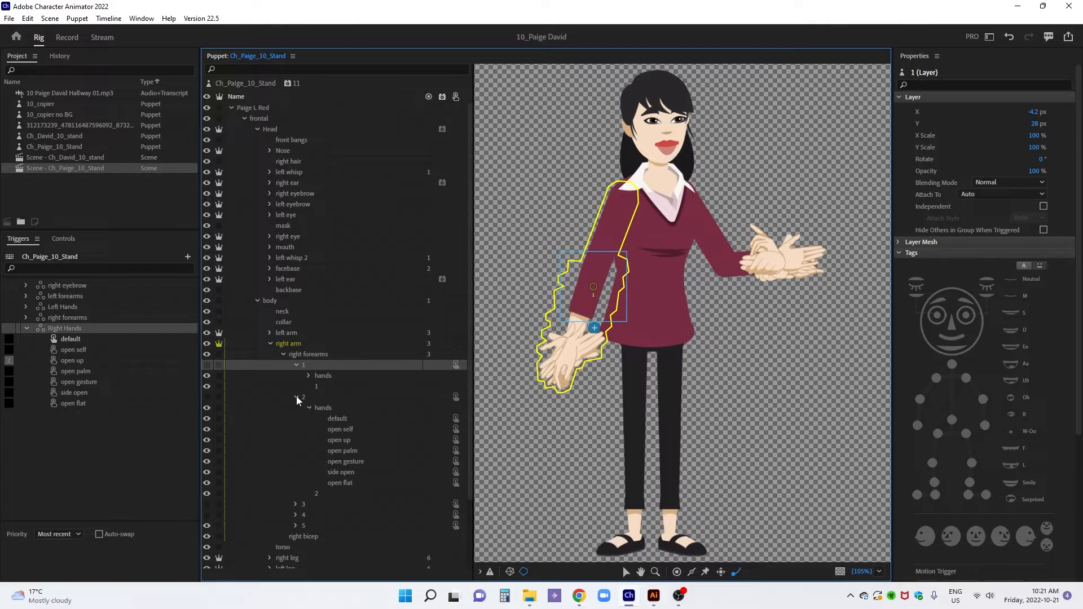
{"action": "left_click", "coordinate": [296, 397]}
{"action": "left_click", "coordinate": [296, 409]}
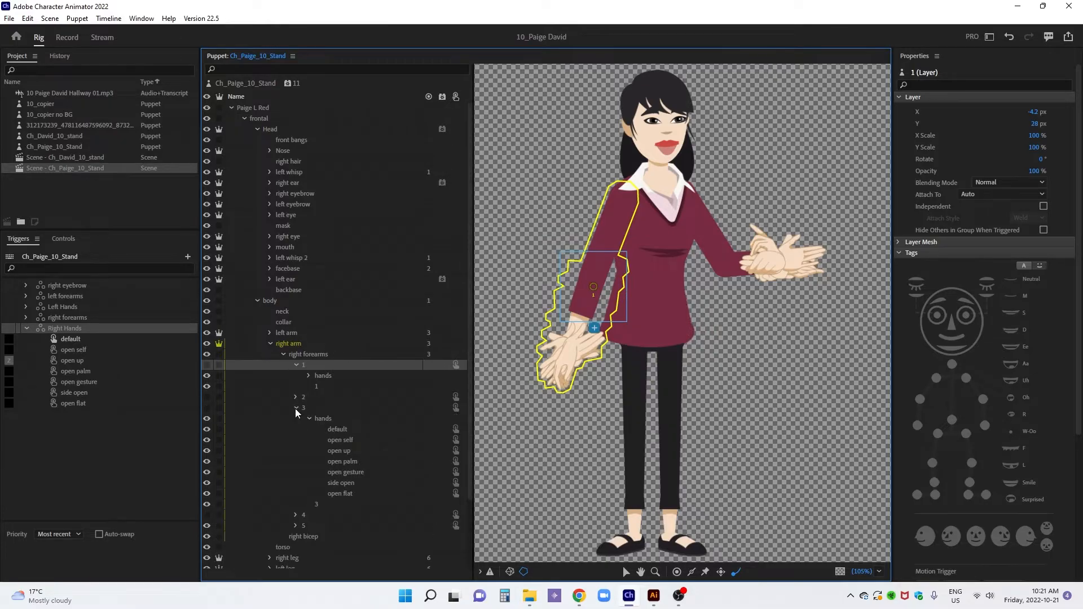
{"action": "left_click", "coordinate": [295, 408]}
{"action": "left_click", "coordinate": [295, 419]}
{"action": "left_click", "coordinate": [296, 419]}
{"action": "left_click", "coordinate": [296, 430]}
{"action": "scroll", "coordinate": [330, 422], "scroll_direction": "down", "scroll_amount": 3}
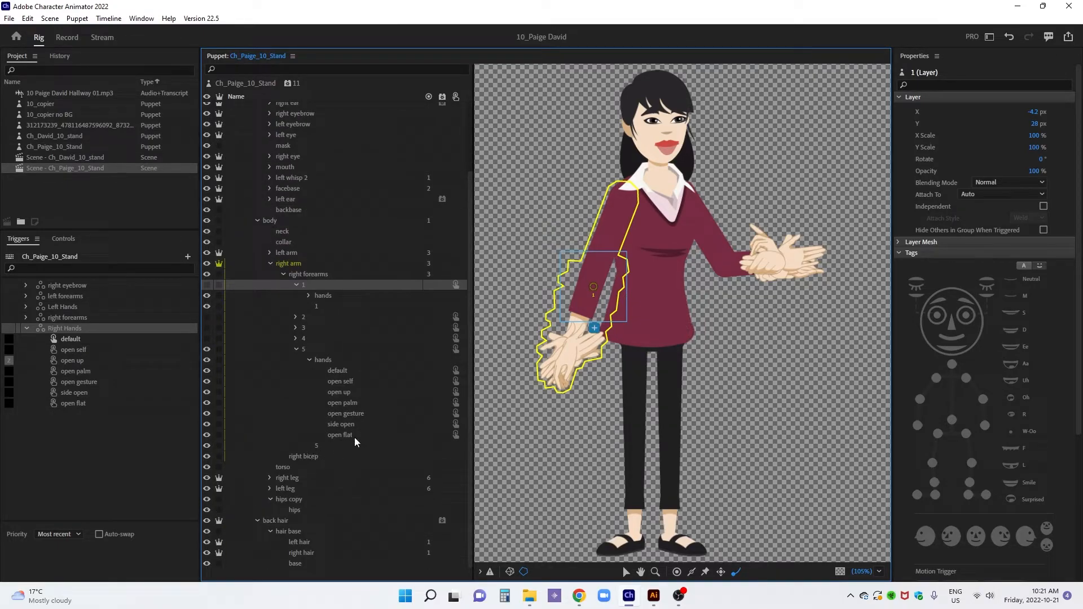
Compare the hand poses of all five right forearms with the Right Hands triggers, and collapse the right forearms group
{"action": "left_click", "coordinate": [310, 296]}
{"action": "left_click", "coordinate": [295, 391]}
{"action": "left_click", "coordinate": [295, 402]}
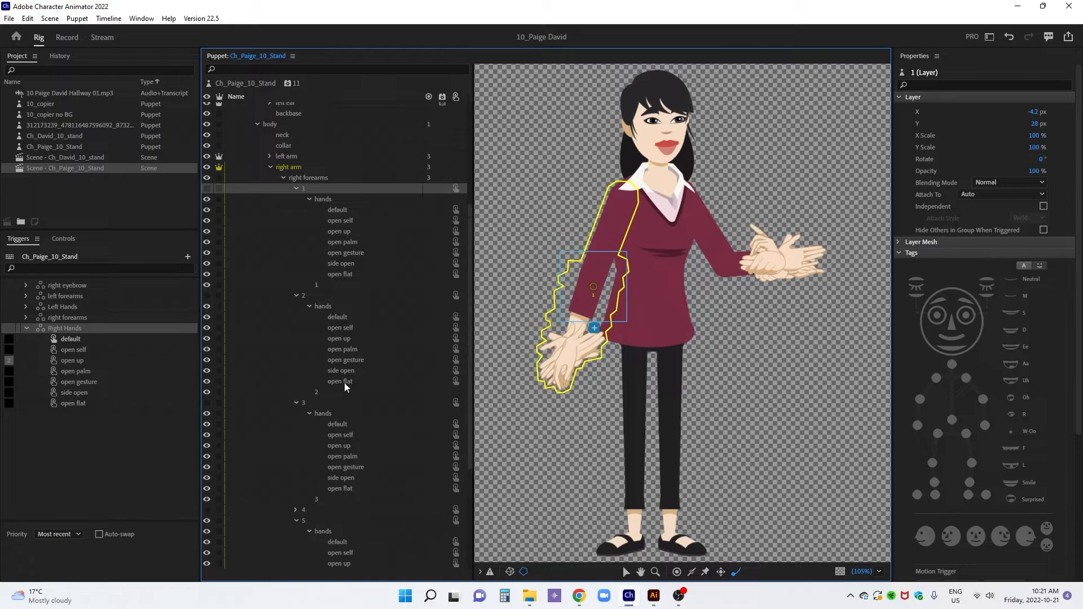
{"action": "left_click", "coordinate": [295, 413]}
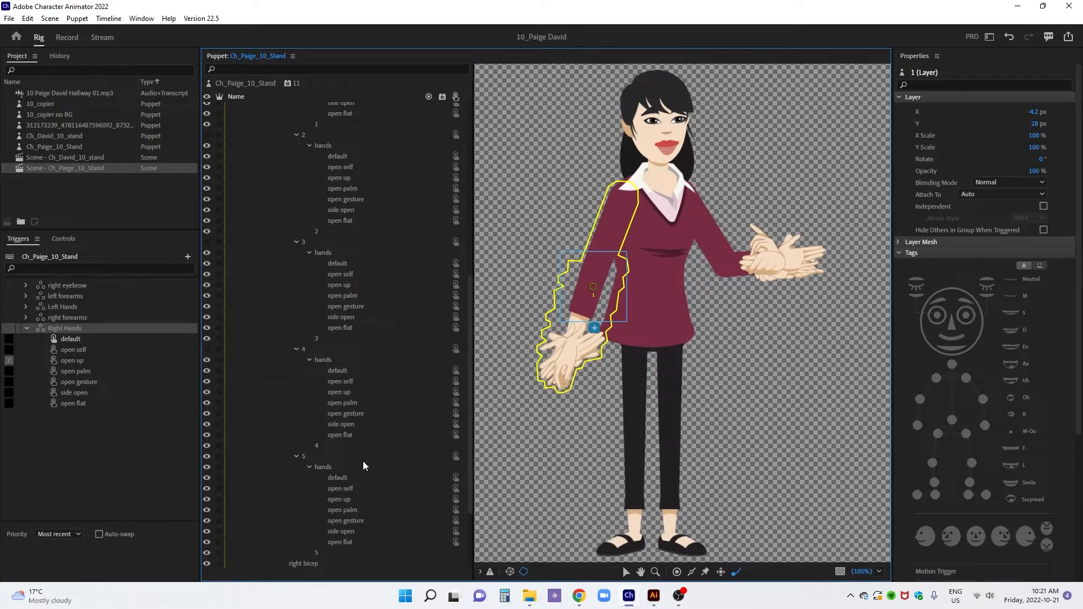
{"action": "scroll", "coordinate": [327, 323], "scroll_direction": "up", "scroll_amount": 5}
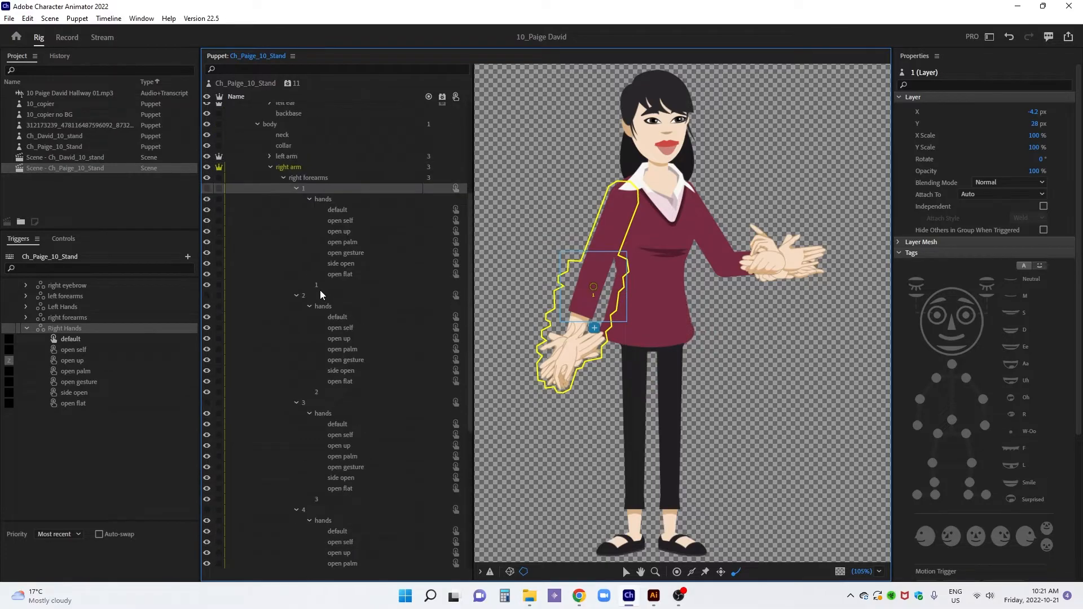
{"action": "left_click", "coordinate": [283, 177]}
{"action": "left_click", "coordinate": [284, 164]}
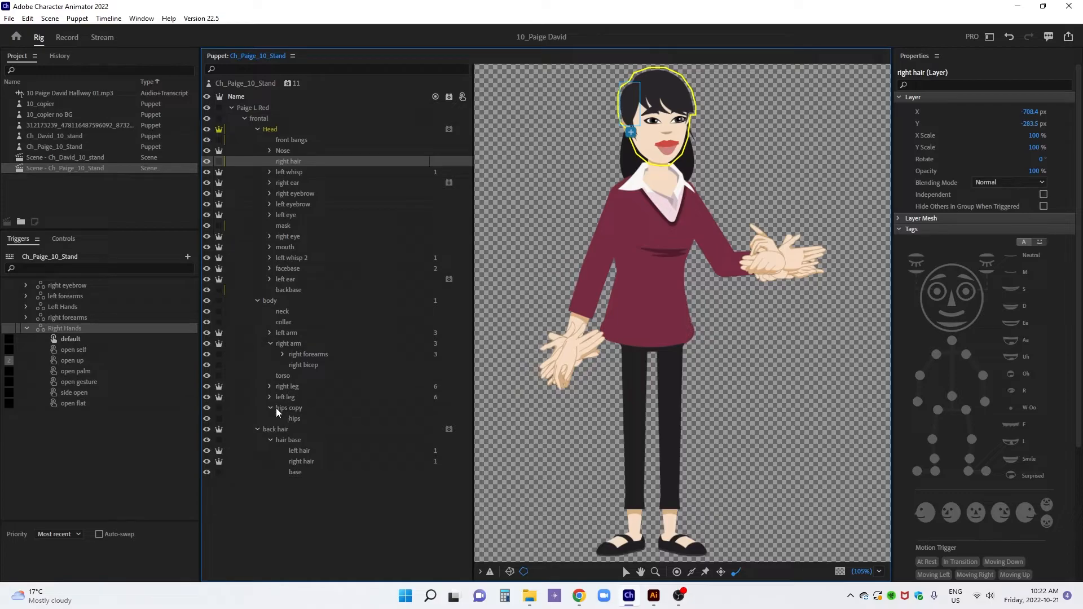
Examine the hand layers inside the default and 4 left forearms for their assigned triggers
{"action": "left_click", "coordinate": [271, 332]}
{"action": "left_click", "coordinate": [288, 334]}
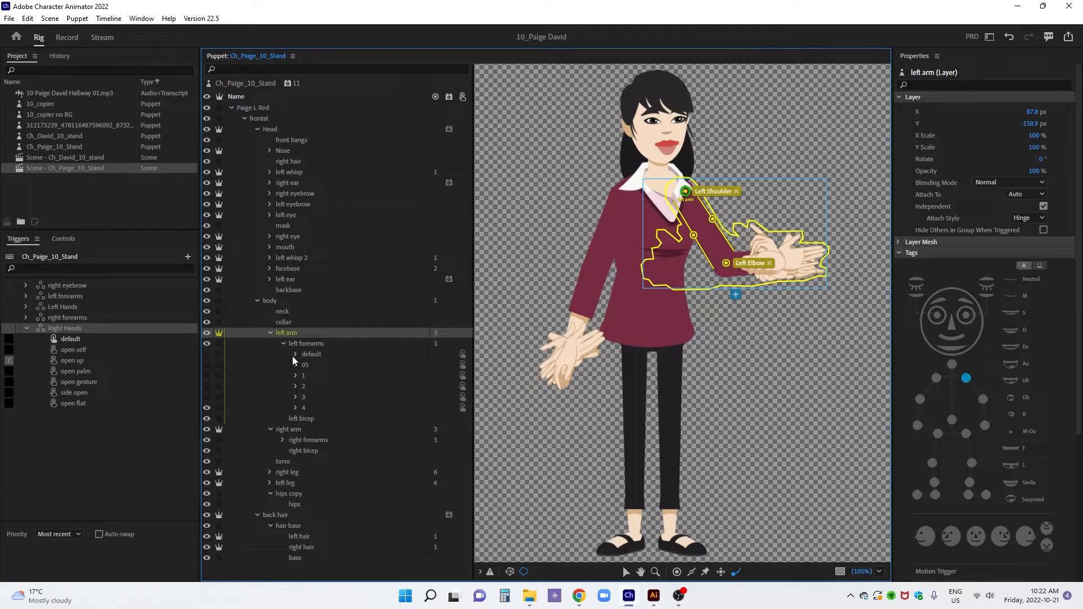
{"action": "left_click", "coordinate": [295, 354]}
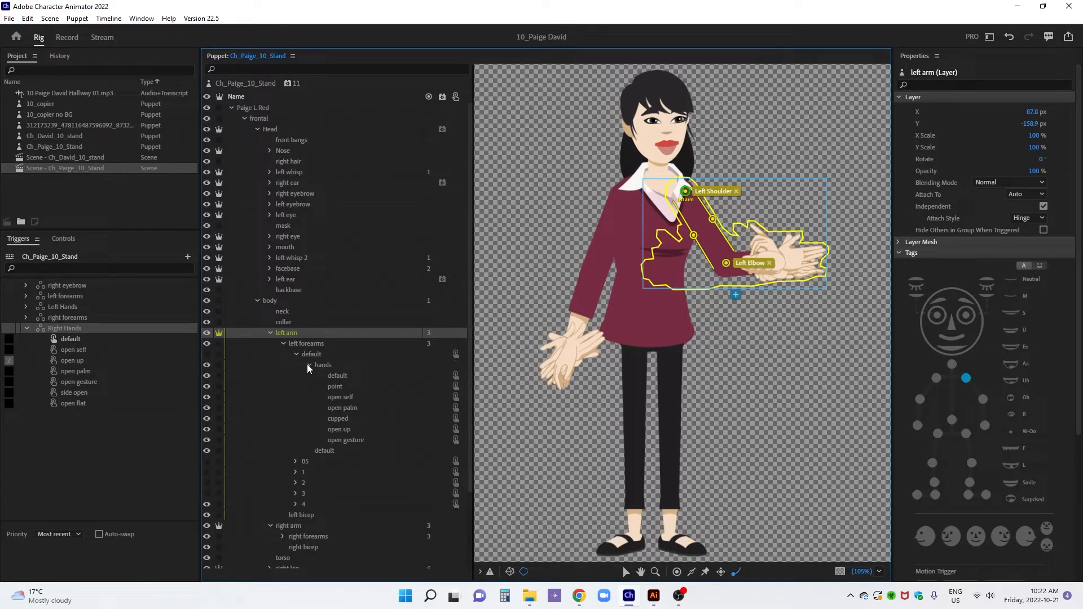
{"action": "left_click", "coordinate": [308, 364]}
{"action": "left_click", "coordinate": [295, 430]}
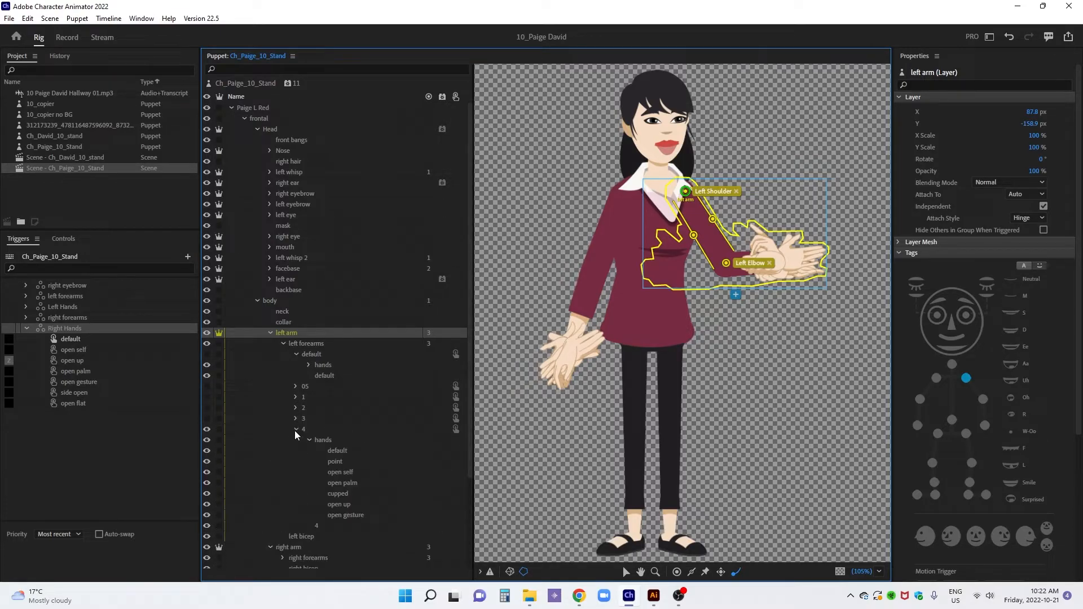
{"action": "scroll", "coordinate": [381, 414], "scroll_direction": "down", "scroll_amount": 4}
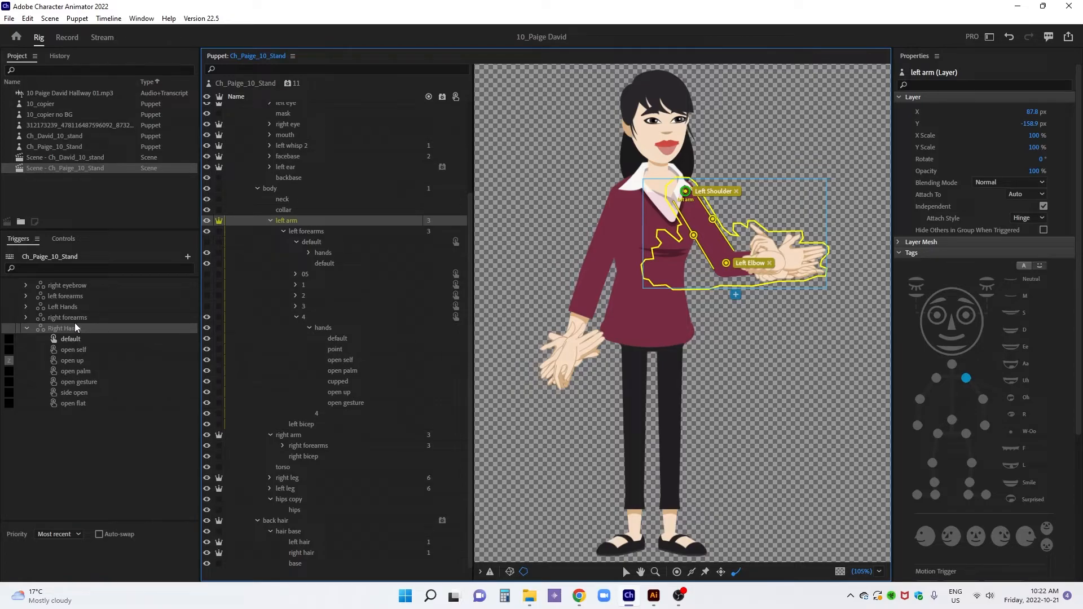
Assign the seven hand layers inside left forearm 4 to the matching Left Hands triggers, from default to open gesture
{"action": "left_click", "coordinate": [27, 328]}
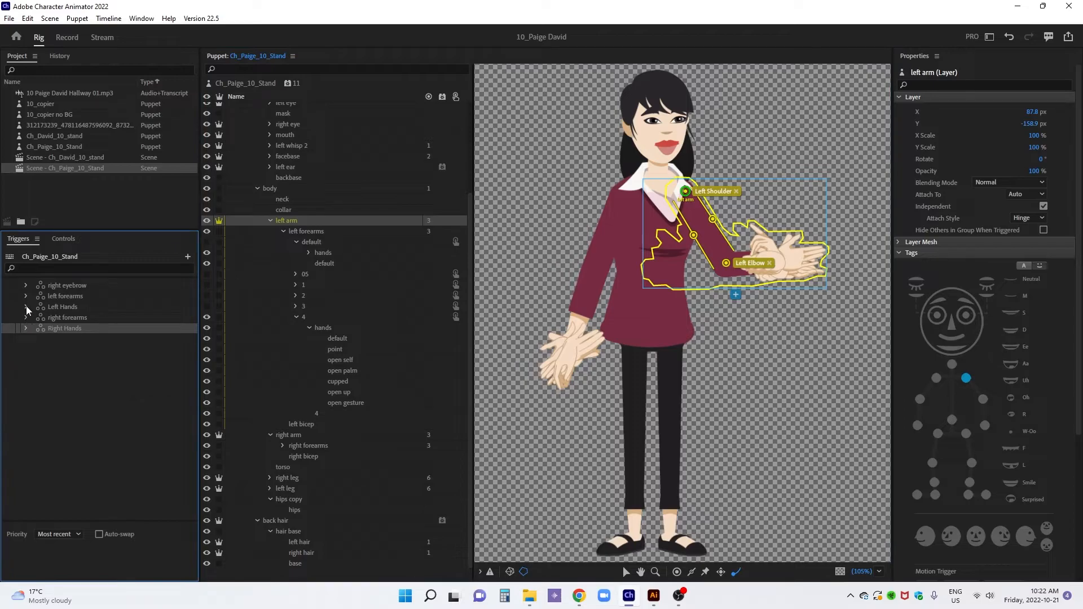
{"action": "left_click", "coordinate": [26, 306]}
{"action": "left_click", "coordinate": [77, 309]}
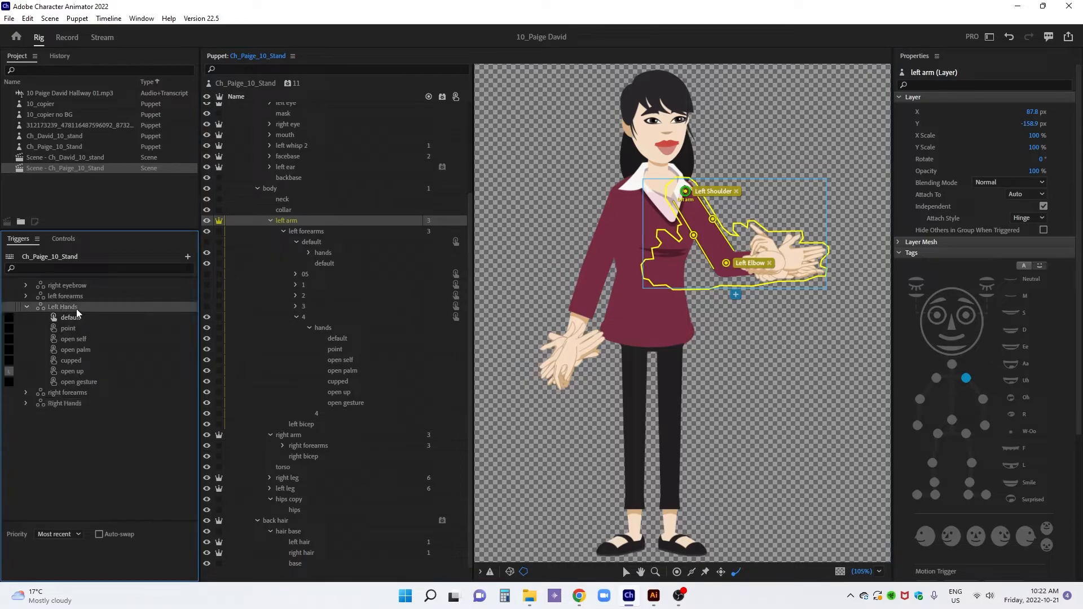
{"action": "left_click_drag", "start_coordinate": [336, 339], "coordinate": [158, 320]}
{"action": "left_click_drag", "start_coordinate": [332, 350], "coordinate": [173, 342]}
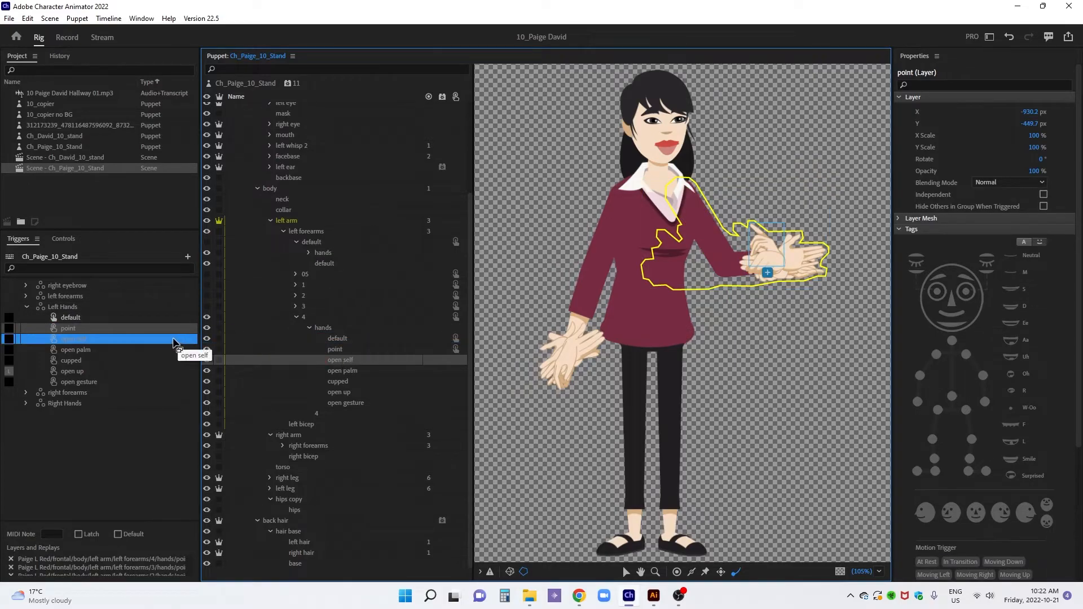
{"action": "left_click_drag", "start_coordinate": [335, 371], "coordinate": [167, 351]}
{"action": "left_click_drag", "start_coordinate": [337, 382], "coordinate": [186, 377]}
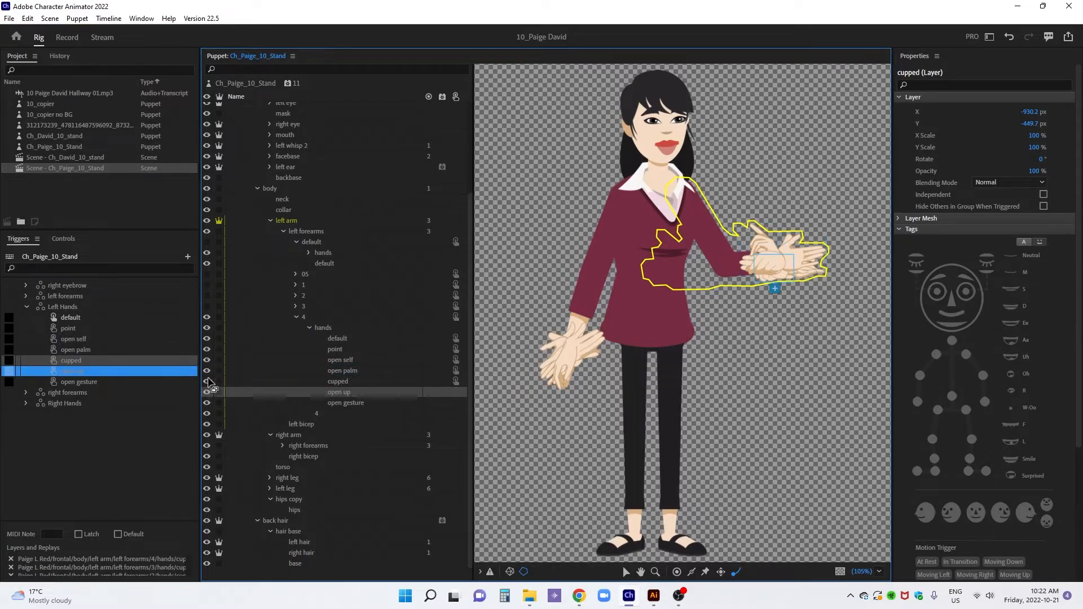
{"action": "left_click_drag", "start_coordinate": [338, 403], "coordinate": [193, 383]}
Switch to the Record workspace and perform the left forearm and hand triggers to capture a short trigger take
{"action": "left_click", "coordinate": [68, 39]}
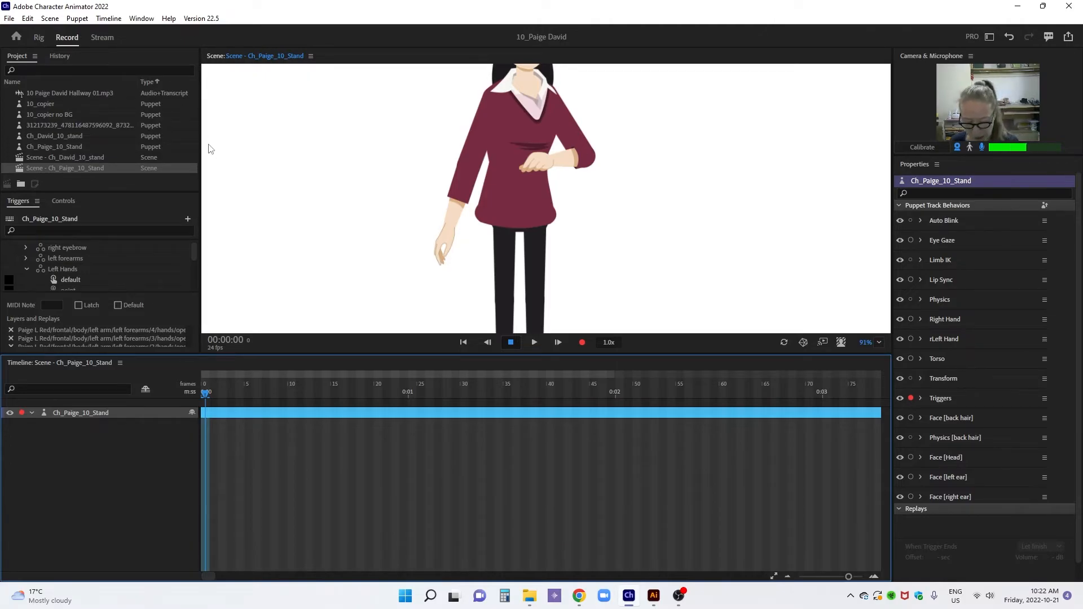
{"action": "key", "text": "2"}
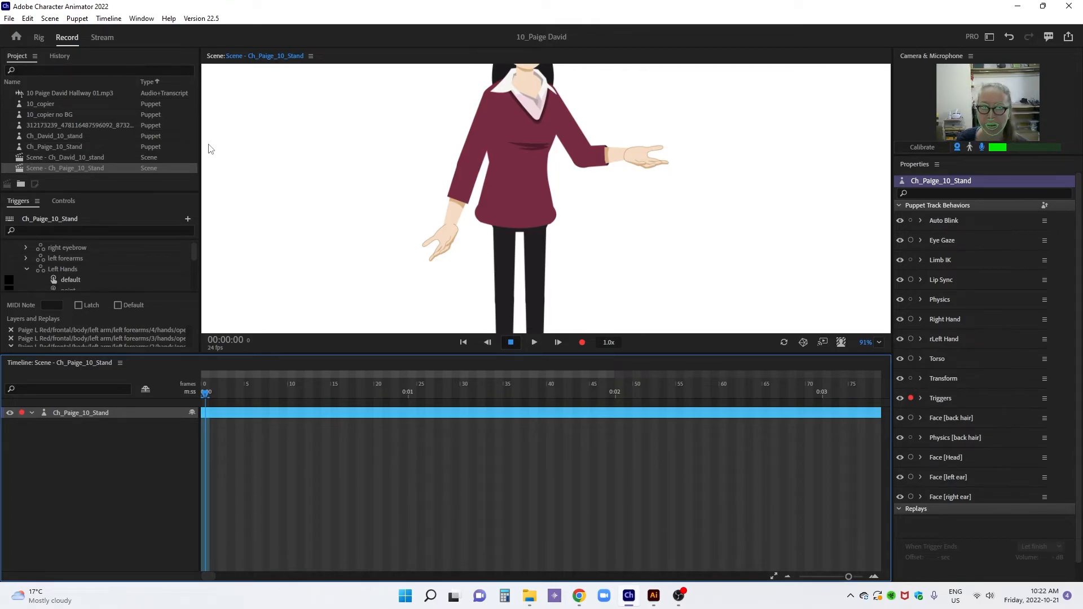
{"action": "key", "text": "x"}
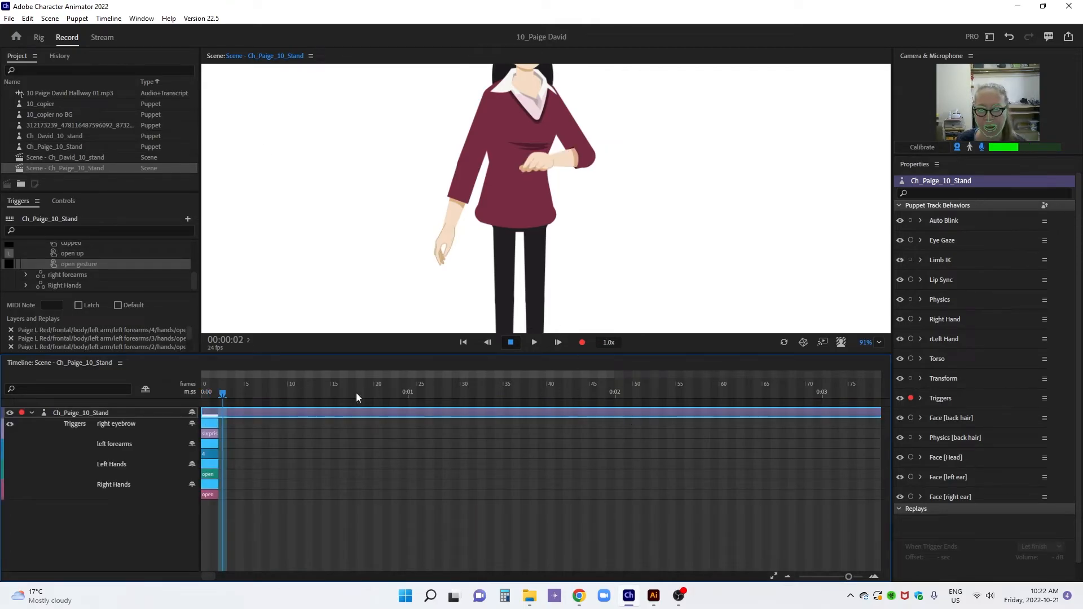
Extend the right eyebrow, left forearms, Left Hands and Right Hands takes along the timeline, and delete the trigger clips beneath them
{"action": "left_click_drag", "start_coordinate": [216, 422], "coordinate": [515, 498]}
{"action": "left_click", "coordinate": [405, 497]}
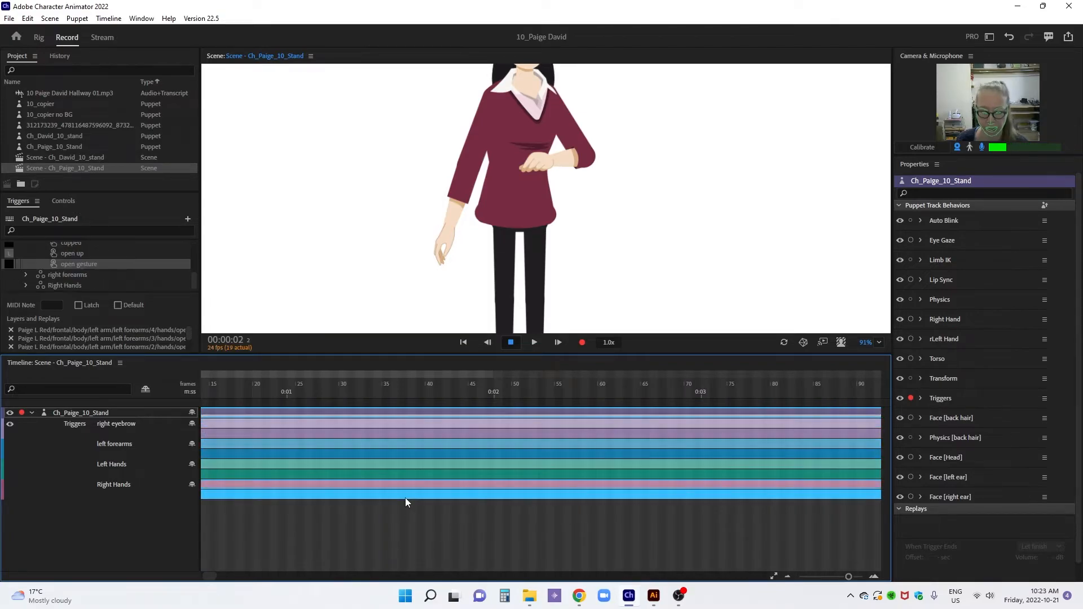
{"action": "left_click", "coordinate": [415, 470]}
{"action": "key", "text": "Delete"}
{"action": "left_click", "coordinate": [429, 452]}
{"action": "key", "text": "Delete"}
{"action": "left_click", "coordinate": [432, 434]}
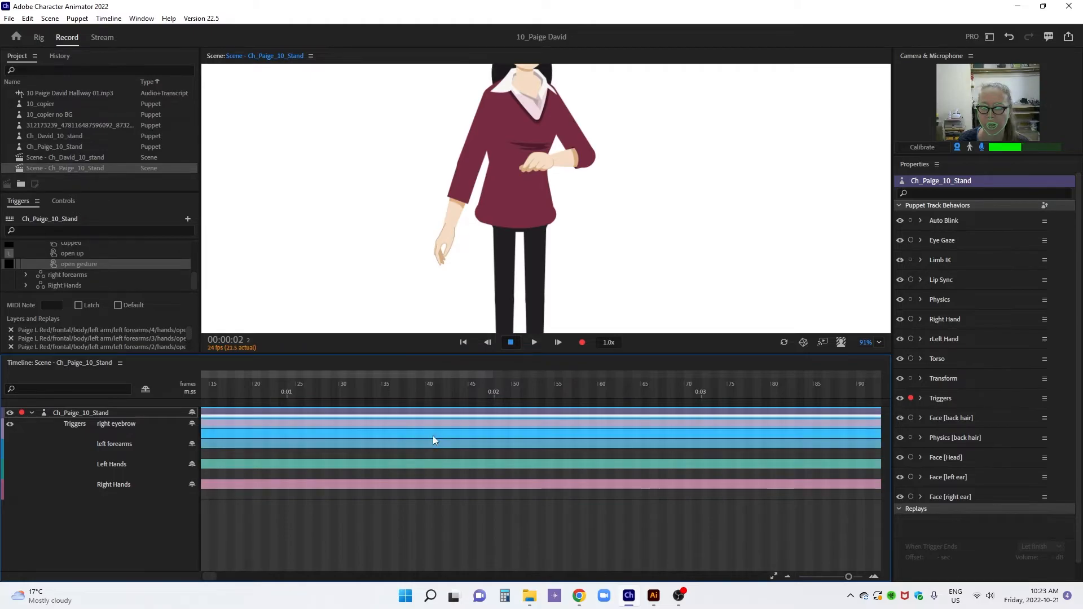
{"action": "key", "text": "Delete"}
{"action": "scroll", "coordinate": [249, 384], "scroll_direction": "left", "scroll_amount": 3}
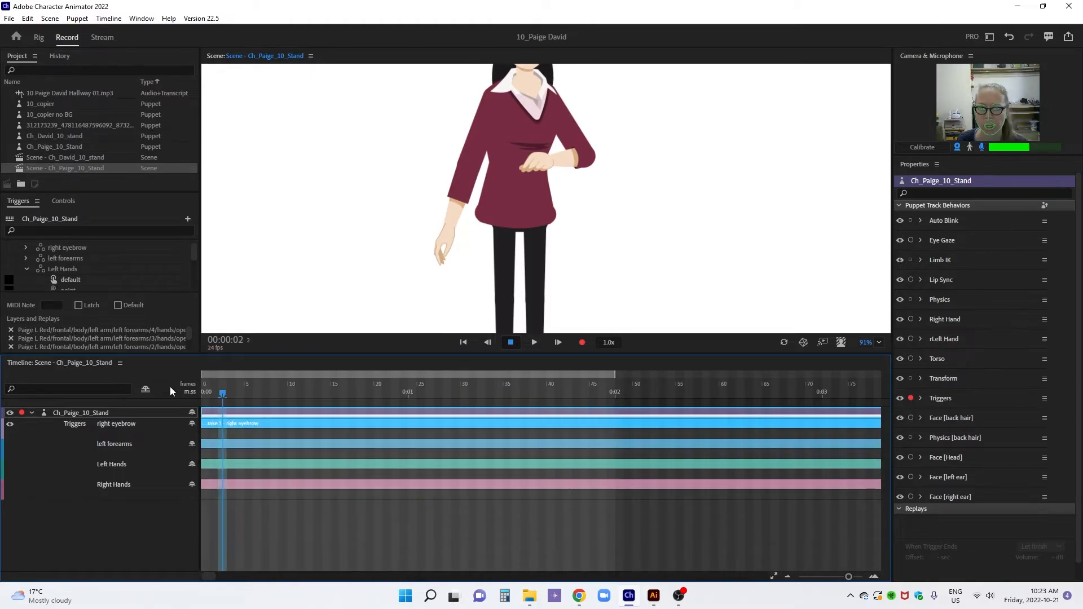
{"action": "double_click", "coordinate": [354, 374]}
Examine the trigger choices available on the right eyebrow, left forearms, Left Hands and Right Hands takes
{"action": "right_click", "coordinate": [351, 433]}
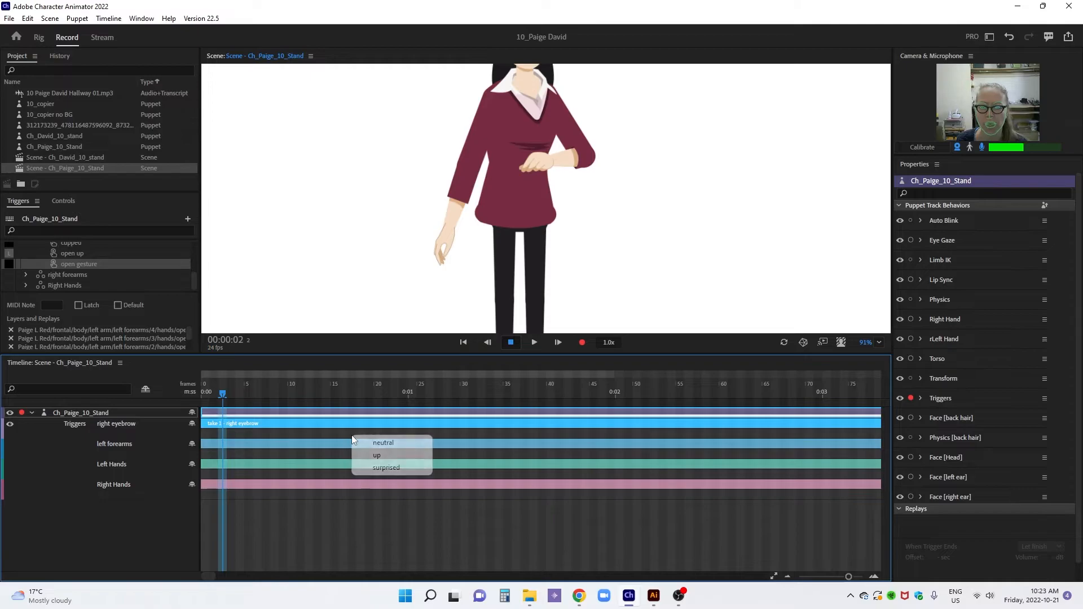
{"action": "left_click", "coordinate": [322, 432]}
{"action": "right_click", "coordinate": [337, 449]}
{"action": "left_click", "coordinate": [311, 449]}
{"action": "right_click", "coordinate": [340, 477]}
{"action": "left_click", "coordinate": [328, 484]}
{"action": "right_click", "coordinate": [333, 494]}
{"action": "left_click", "coordinate": [307, 476]}
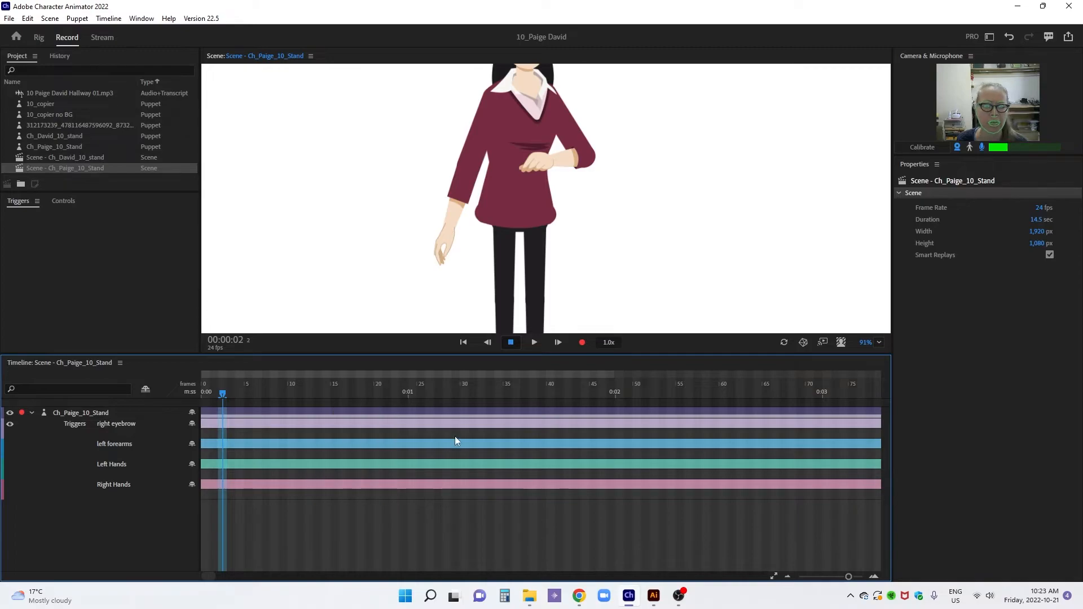
Add trigger 4 to the left forearms take from about frame 12 and extend it to about frame 51
{"action": "left_click_drag", "start_coordinate": [223, 394], "coordinate": [259, 411]}
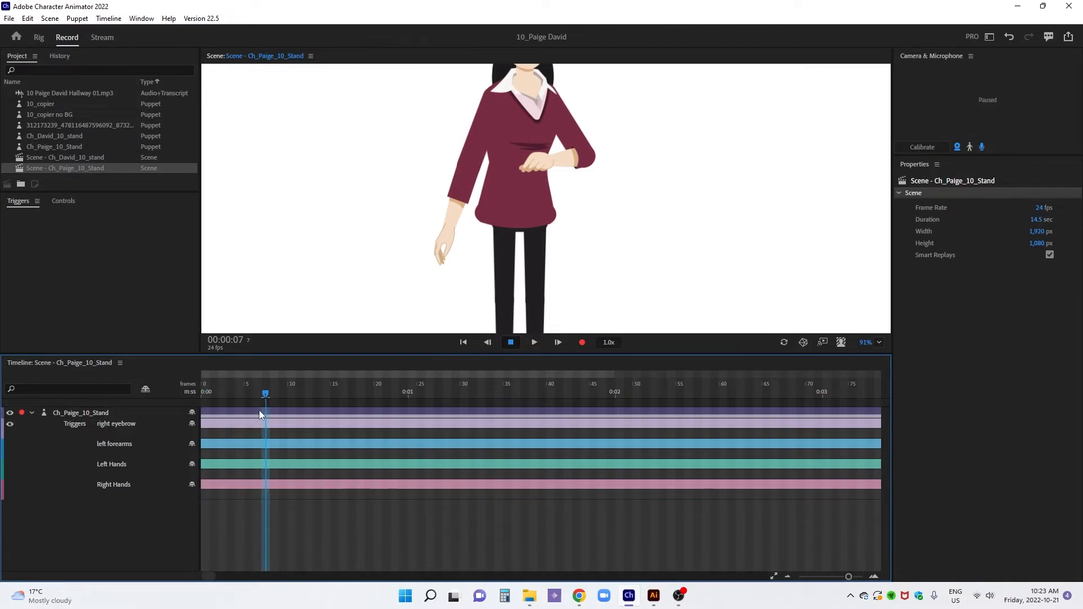
{"action": "right_click", "coordinate": [306, 454]}
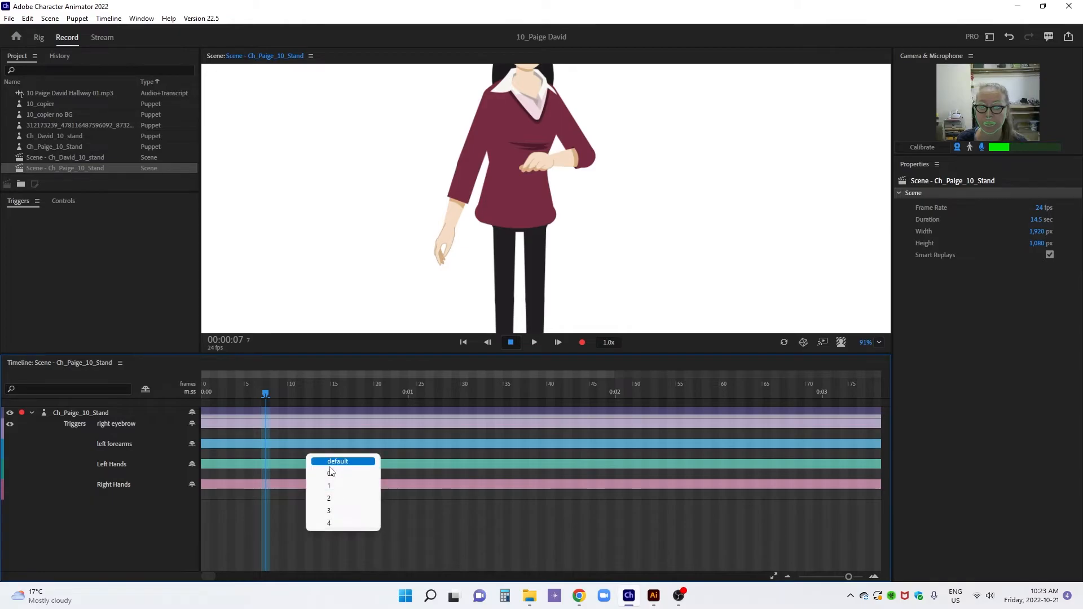
{"action": "left_click", "coordinate": [331, 524]}
{"action": "left_click_drag", "start_coordinate": [340, 455], "coordinate": [641, 454]}
Split the left forearms clip at frame 13, and set its first part to 05 and its second to 1
{"action": "left_click", "coordinate": [315, 395]}
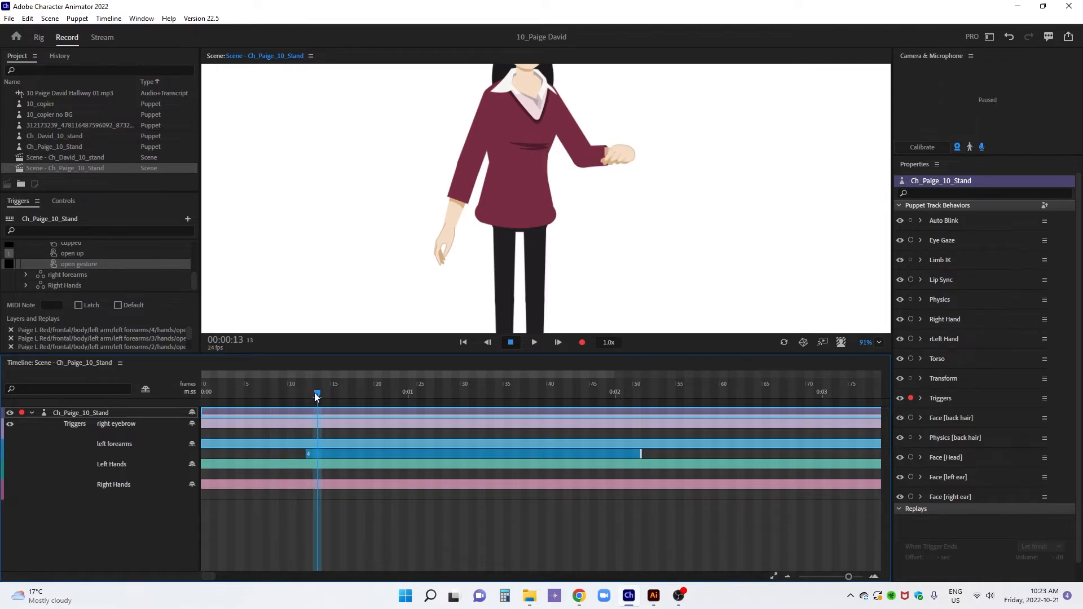
{"action": "left_click", "coordinate": [330, 456]}
{"action": "right_click", "coordinate": [330, 458]}
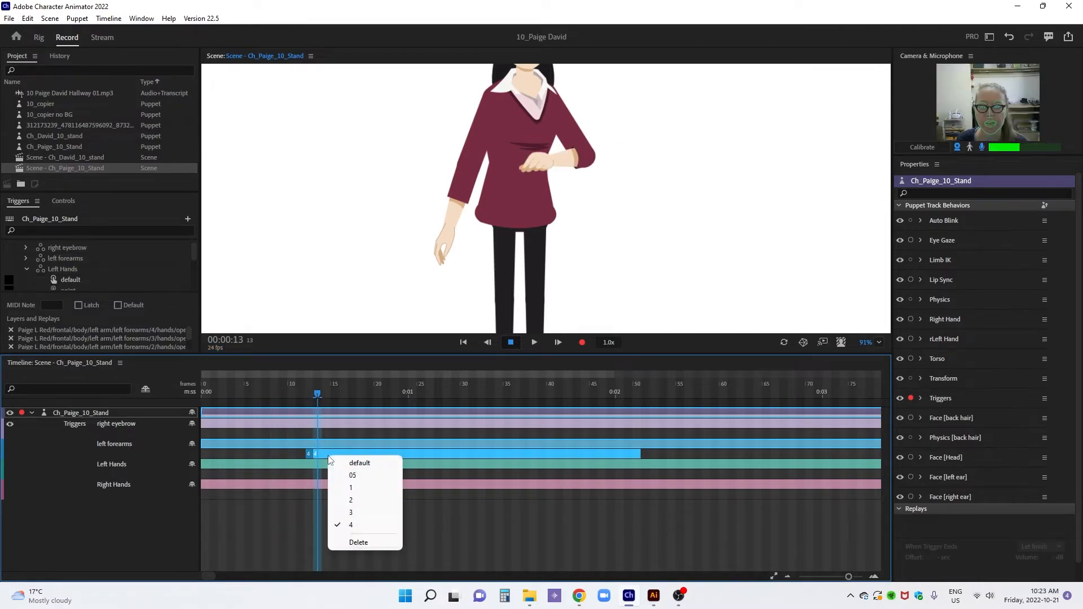
{"action": "left_click", "coordinate": [352, 475]}
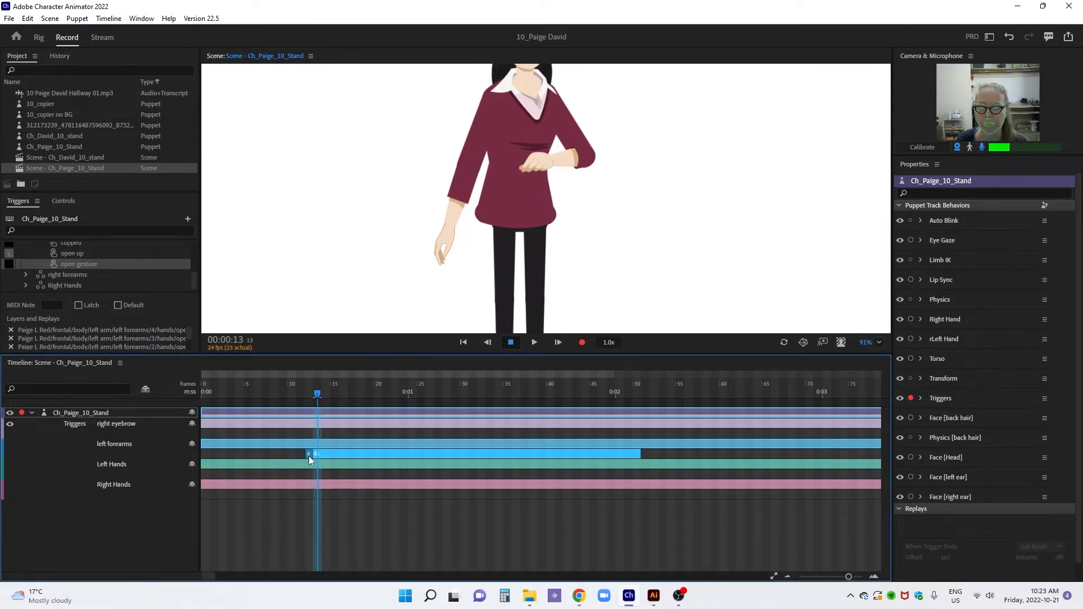
{"action": "right_click", "coordinate": [309, 456]}
{"action": "left_click", "coordinate": [332, 475]}
{"action": "right_click", "coordinate": [319, 454]}
{"action": "left_click", "coordinate": [336, 486]}
Split the left forearms clip at frames 14, 15 and 16, and set the new parts to 2, 3 and 4
{"action": "left_click_drag", "start_coordinate": [318, 395], "coordinate": [326, 397]}
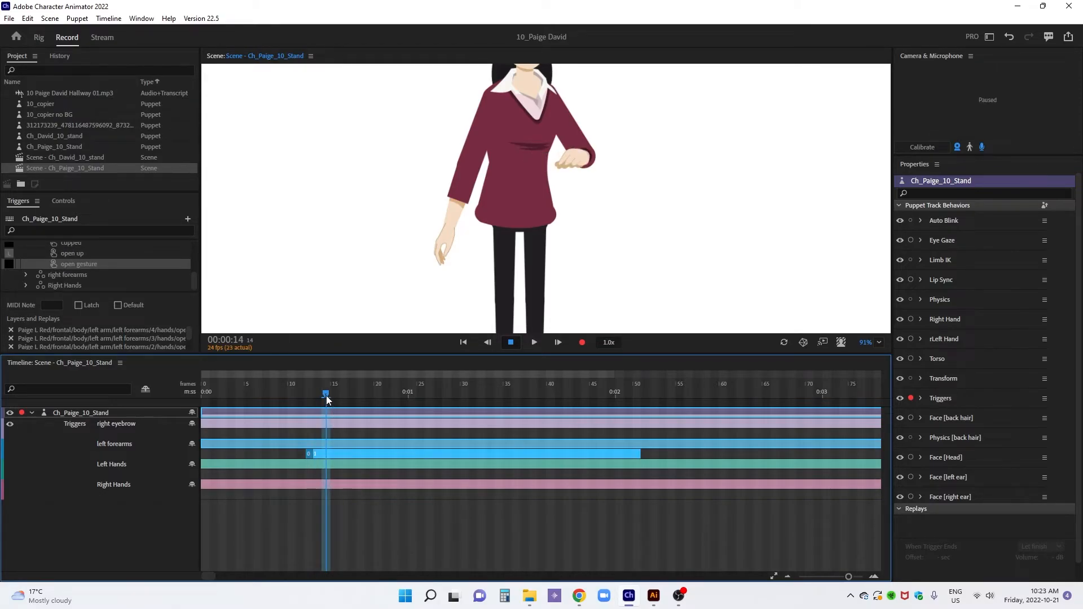
{"action": "right_click", "coordinate": [333, 453]}
{"action": "left_click", "coordinate": [356, 498]}
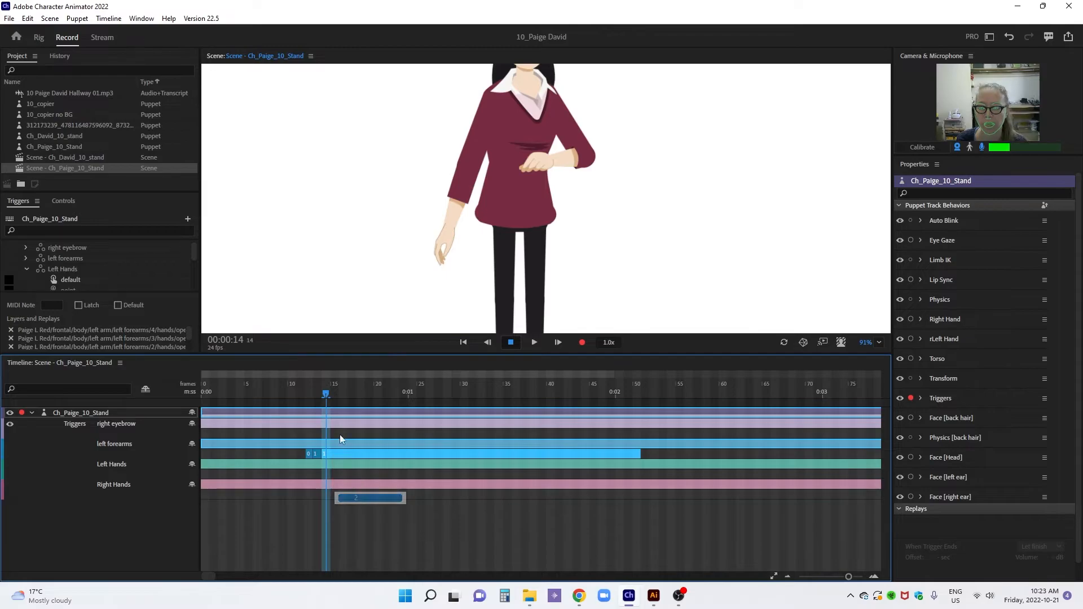
{"action": "left_click_drag", "start_coordinate": [326, 394], "coordinate": [333, 397]}
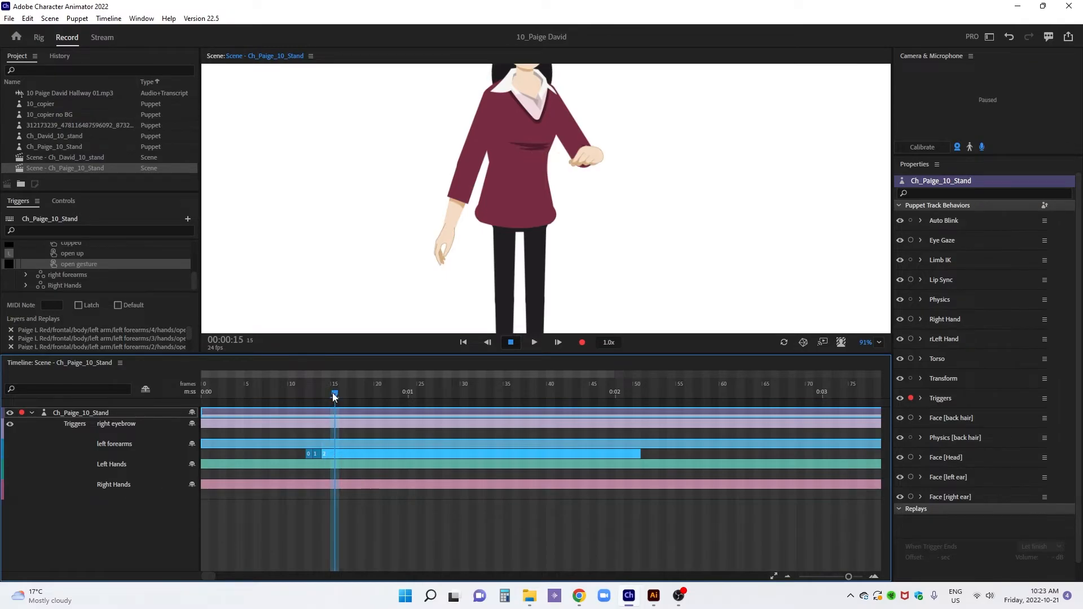
{"action": "right_click", "coordinate": [343, 452]}
{"action": "left_click", "coordinate": [358, 510]}
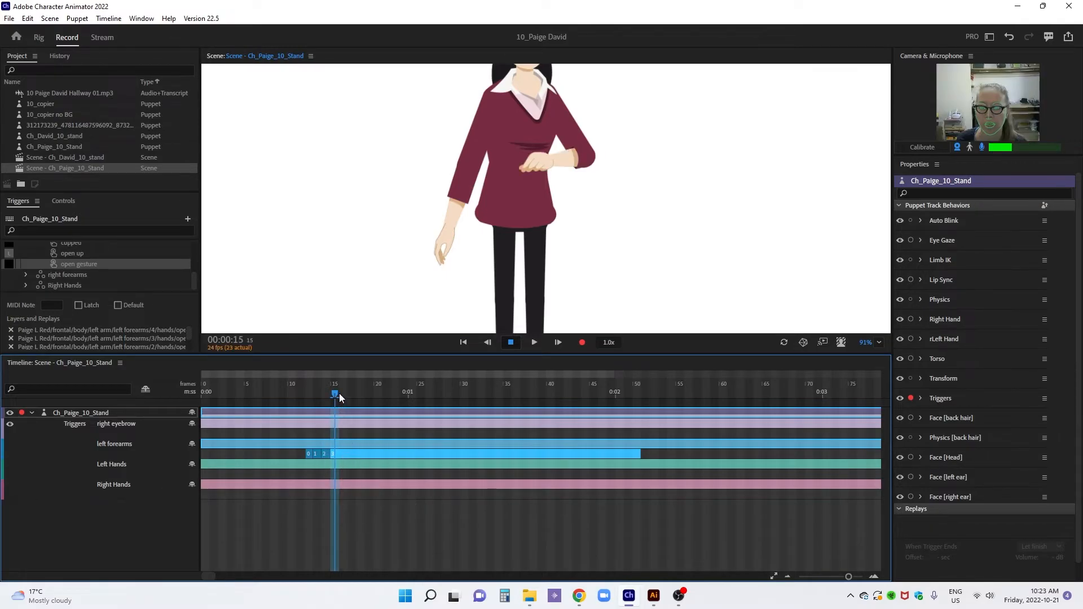
{"action": "left_click_drag", "start_coordinate": [339, 393], "coordinate": [343, 395]}
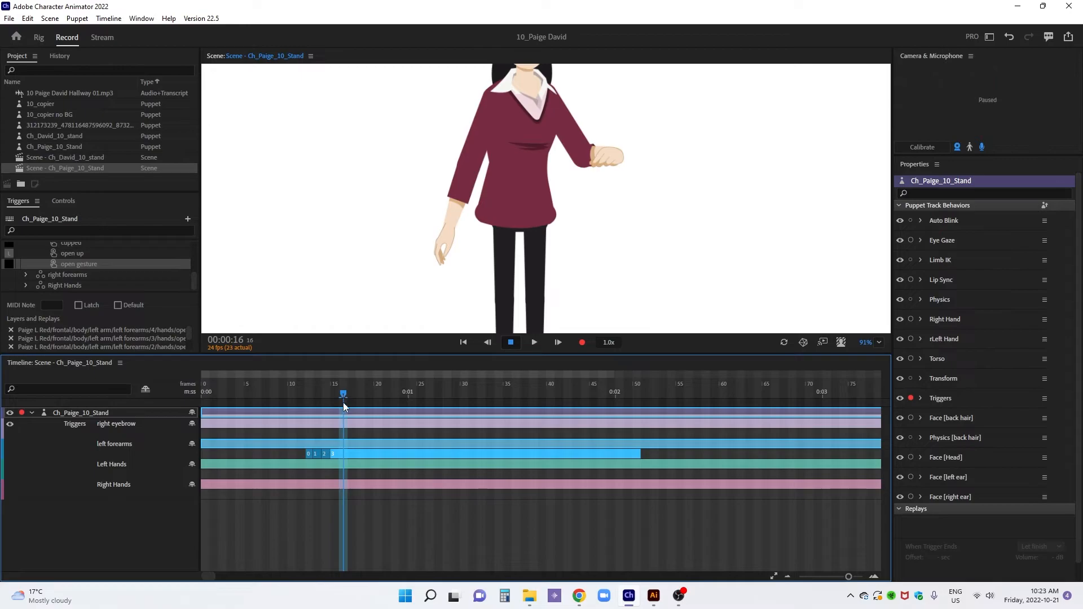
{"action": "right_click", "coordinate": [361, 453]}
{"action": "left_click", "coordinate": [389, 524]}
Split the left forearms clip at 0:01:02 and 0:01:03, and set the new parts to 3 and 2
{"action": "left_click_drag", "start_coordinate": [344, 394], "coordinate": [429, 399]}
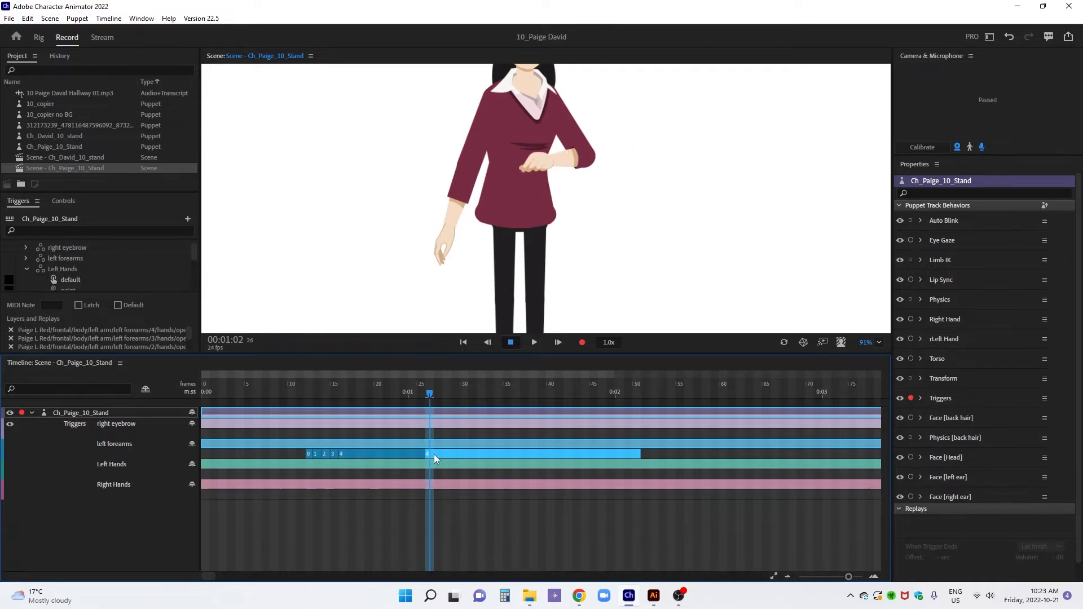
{"action": "right_click", "coordinate": [435, 454]}
{"action": "left_click", "coordinate": [454, 513]}
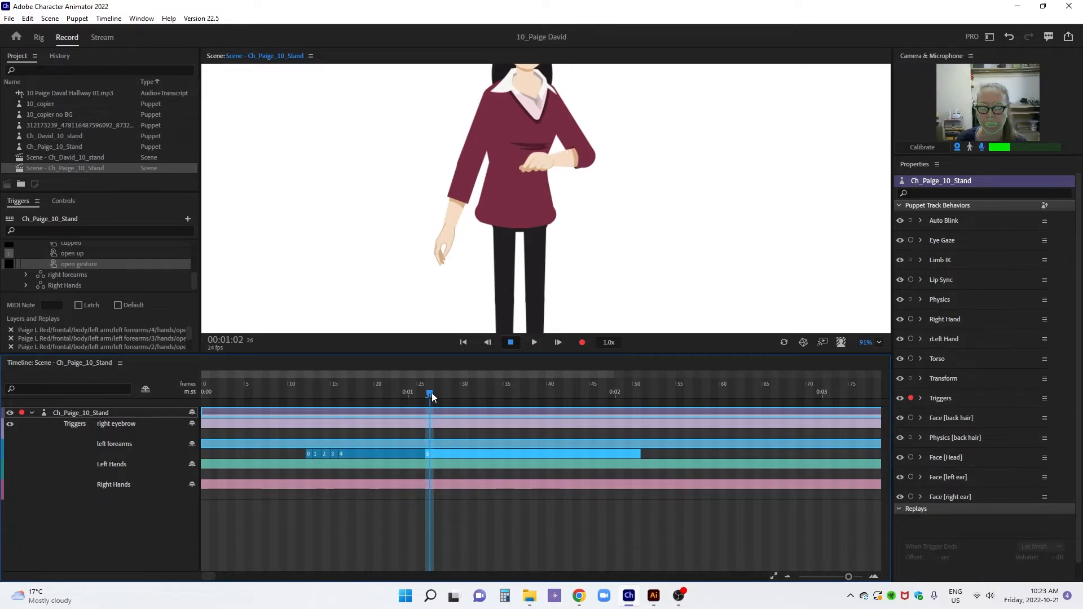
{"action": "left_click_drag", "start_coordinate": [431, 394], "coordinate": [438, 396]}
{"action": "key", "text": "ctrl+shift+d"}
{"action": "right_click", "coordinate": [445, 455]}
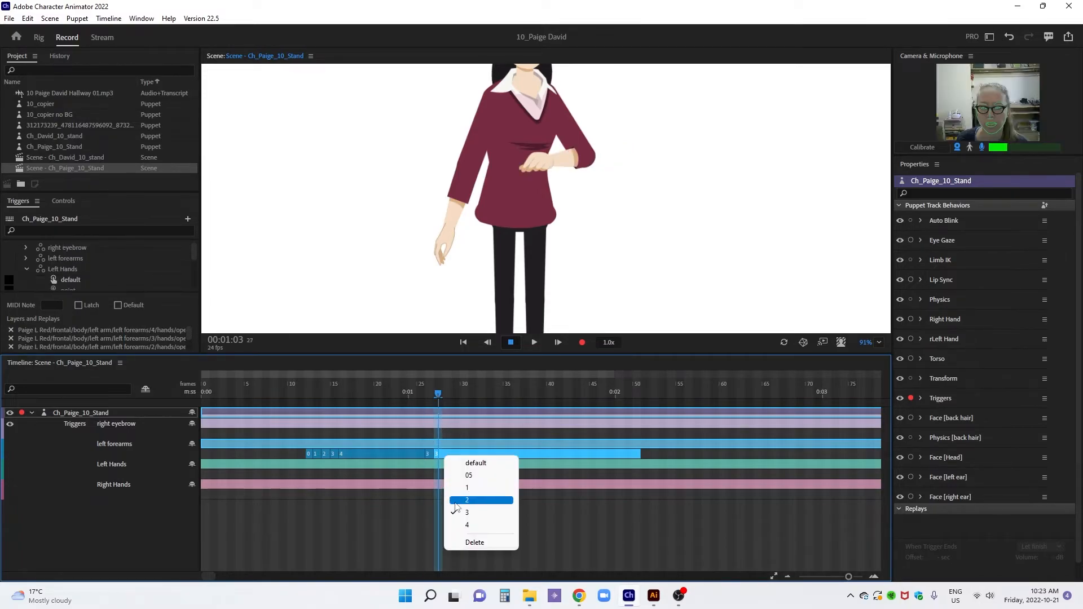
{"action": "left_click", "coordinate": [456, 500]}
Split the left forearms clip at 0:01:04 and 0:01:05, set the parts to 1 and 05, and shorten the last one to one frame
{"action": "left_click_drag", "start_coordinate": [442, 394], "coordinate": [446, 405]}
{"action": "key", "text": "ctrl+shift+d"}
{"action": "right_click", "coordinate": [455, 453]}
{"action": "left_click", "coordinate": [463, 484]}
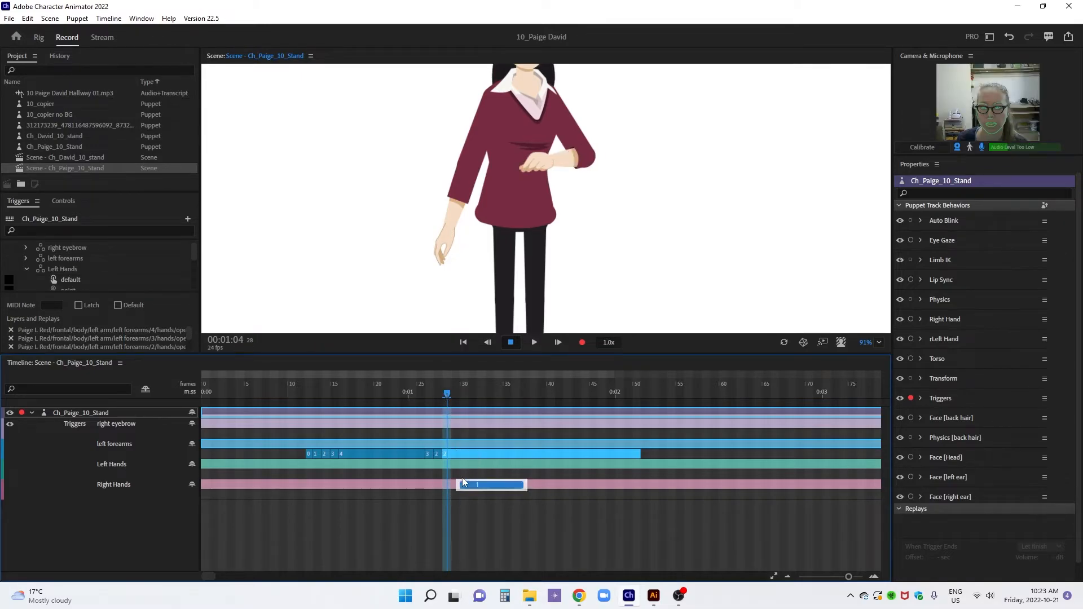
{"action": "left_click_drag", "start_coordinate": [447, 395], "coordinate": [452, 395]}
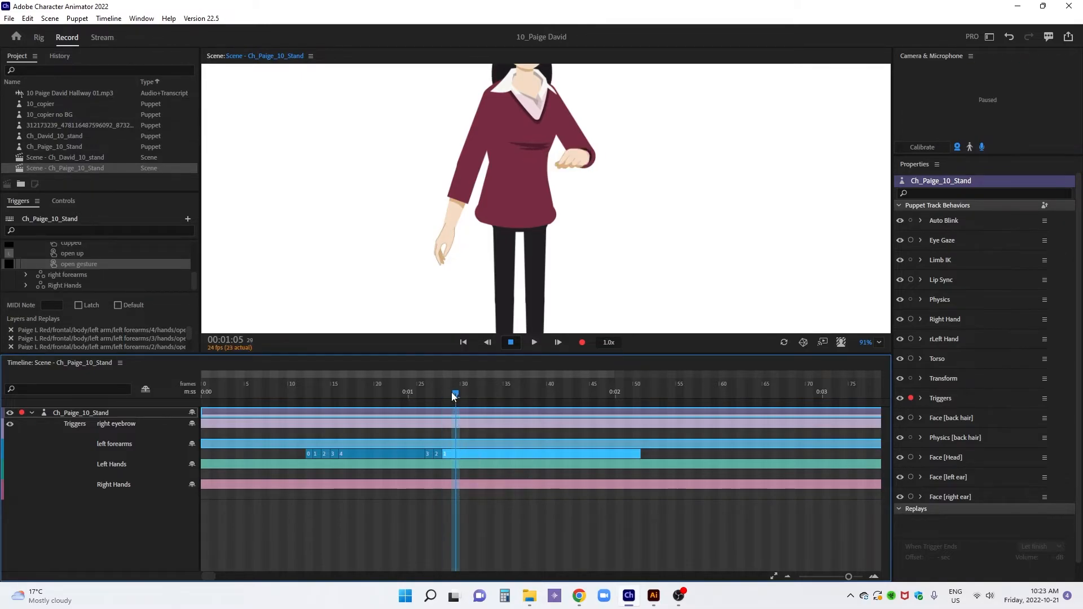
{"action": "key", "text": "ctrl+shift+d"}
{"action": "right_click", "coordinate": [460, 456]}
{"action": "left_click", "coordinate": [482, 472]}
{"action": "left_click_drag", "start_coordinate": [642, 455], "coordinate": [460, 456]}
Add an open up trigger to the Left Hands take lasting until the forearm clips end, and start the first 05 forearm clip at frame 11
{"action": "left_click", "coordinate": [309, 467]}
{"action": "right_click", "coordinate": [306, 474]}
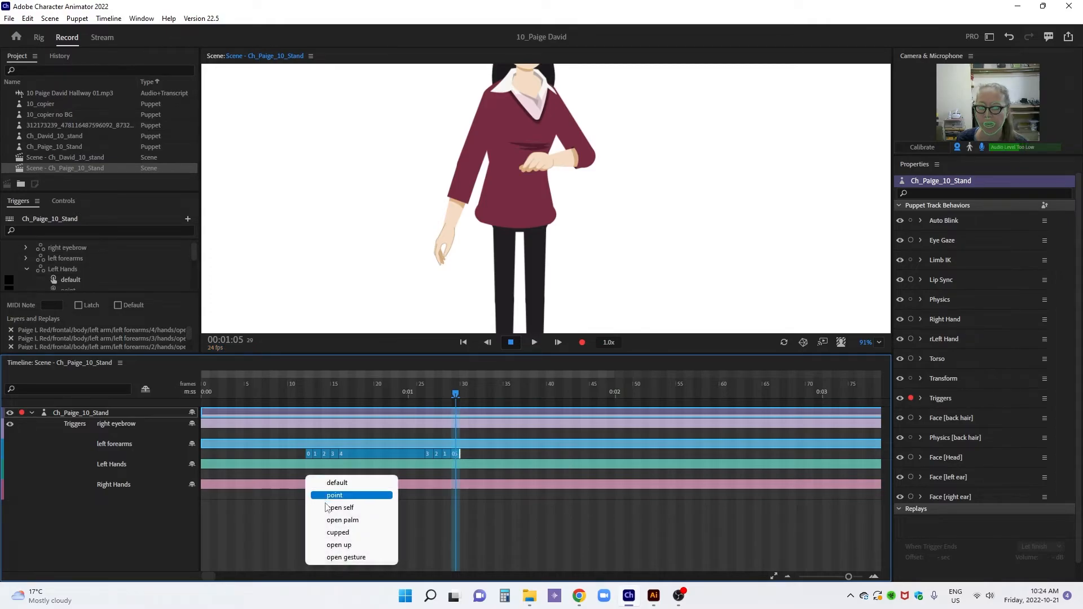
{"action": "left_click", "coordinate": [346, 545]}
{"action": "left_click_drag", "start_coordinate": [339, 474], "coordinate": [460, 474]}
{"action": "left_click_drag", "start_coordinate": [321, 453], "coordinate": [298, 454]}
Go to 0:00:21, disarm the Triggers behavior, and arm the Right Hand and rLeft Hand behaviors
{"action": "left_click_drag", "start_coordinate": [267, 393], "coordinate": [386, 402]}
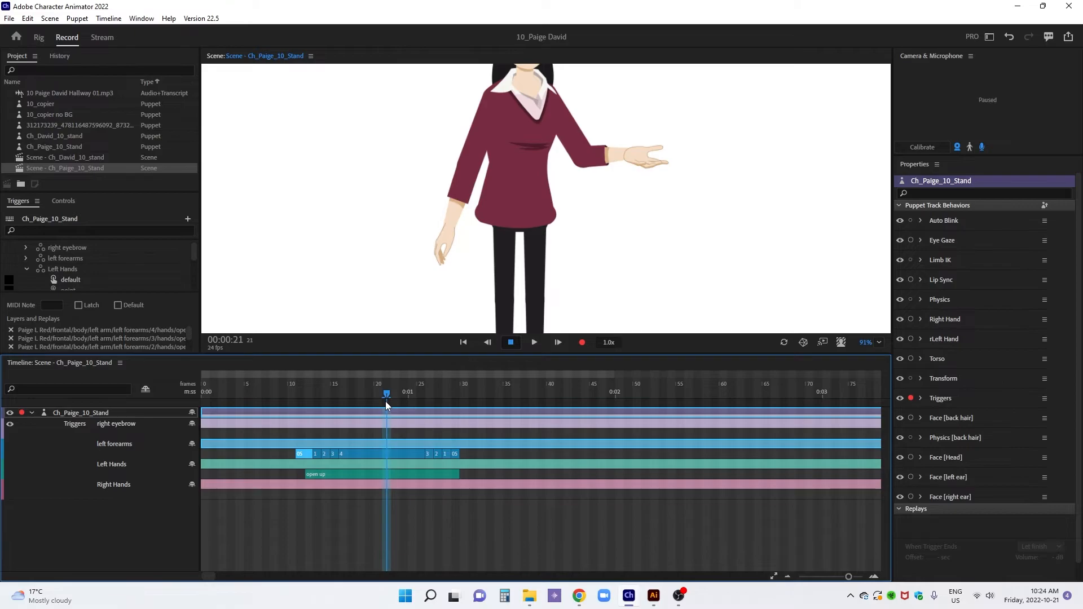
{"action": "left_click", "coordinate": [911, 399]}
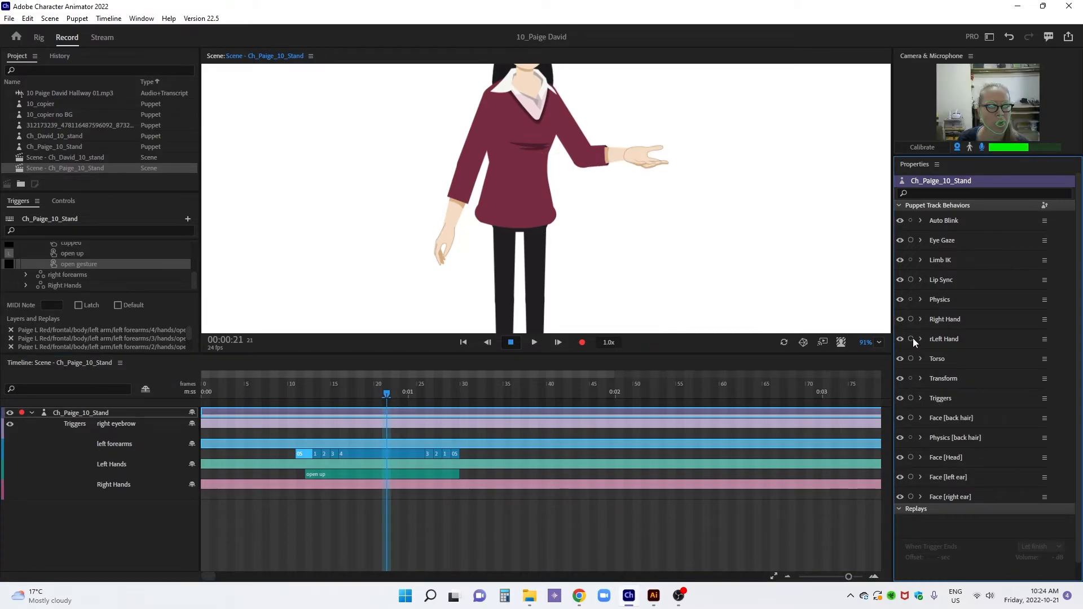
{"action": "left_click", "coordinate": [911, 319]}
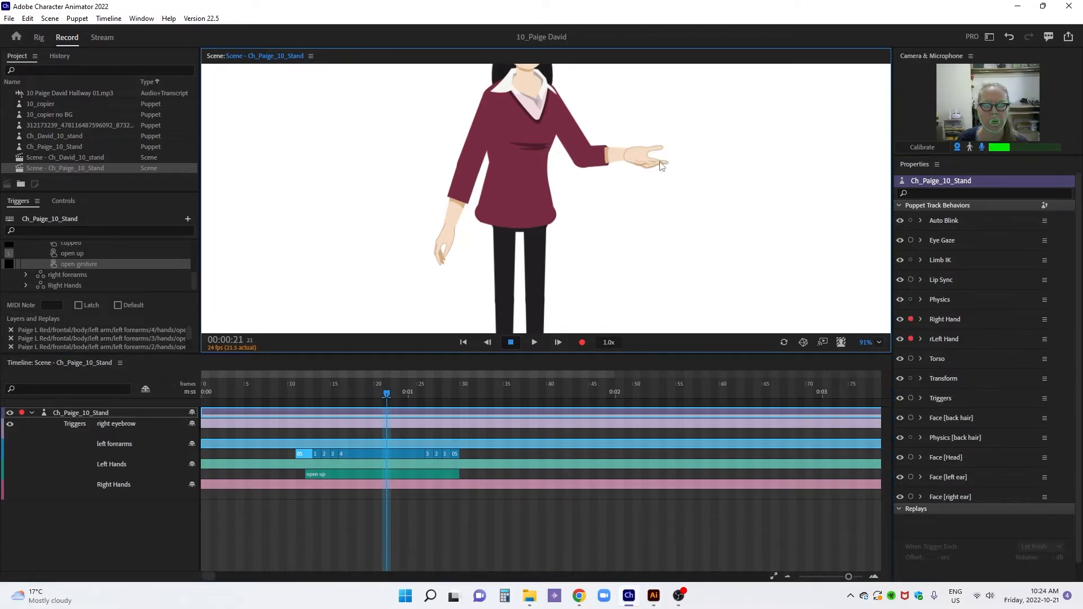
Test how the left arm bends by pulling the left hand at 0:00:21, 0:01:02 and 0:01:04
{"action": "left_click_drag", "start_coordinate": [666, 214], "coordinate": [666, 145]}
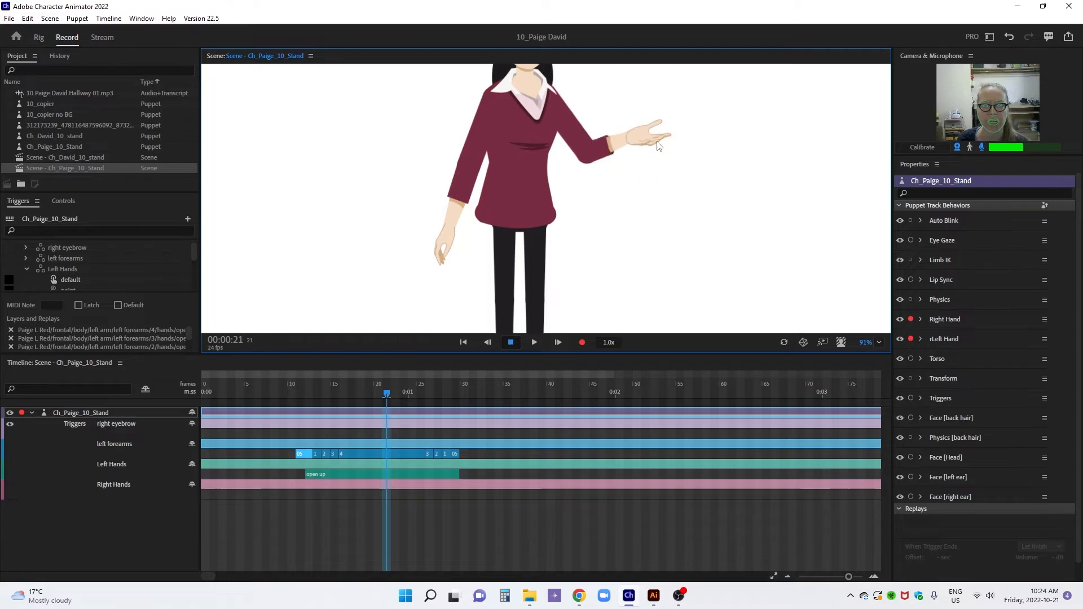
{"action": "left_click", "coordinate": [429, 390]}
{"action": "mouse_move", "coordinate": [631, 152]}
{"action": "left_mouse_down"}
{"action": "mouse_move", "coordinate": [628, 174]}
{"action": "mouse_move", "coordinate": [629, 164]}
{"action": "left_mouse_up"}
{"action": "left_click", "coordinate": [447, 390]}
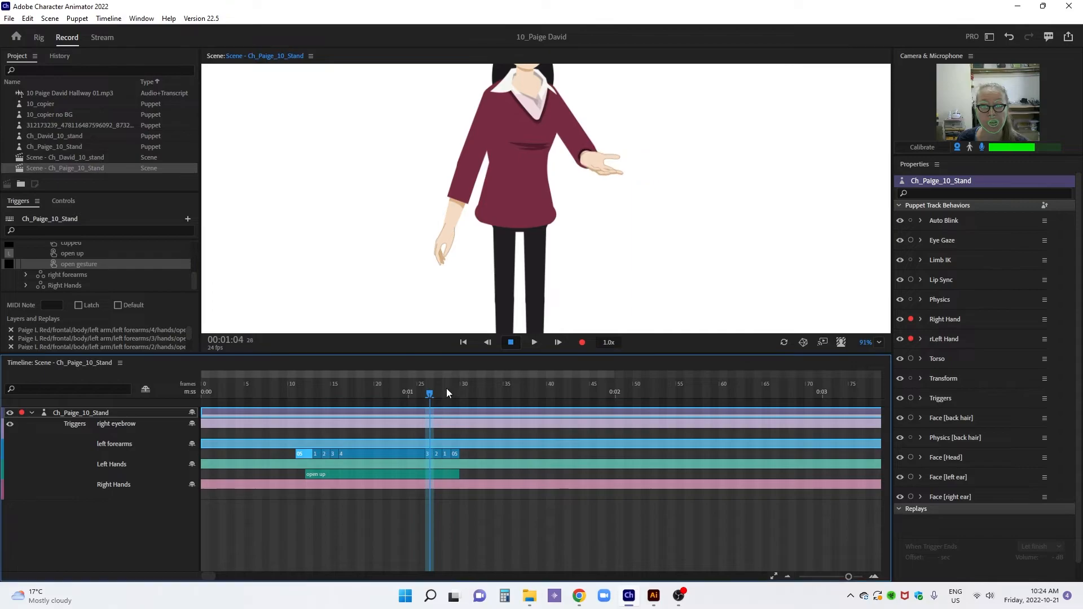
{"action": "left_click", "coordinate": [605, 179]}
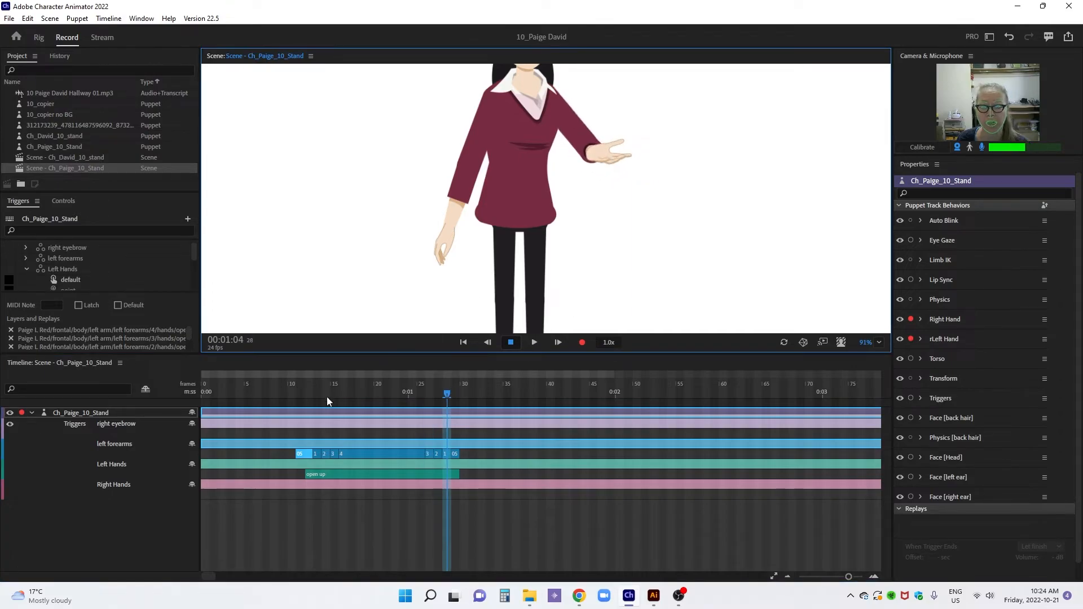
Add an open self trigger from frame 42 to the Left Hands take, followed directly by an open up trigger lasting until about frame 67
{"action": "left_click_drag", "start_coordinate": [284, 453], "coordinate": [469, 454]}
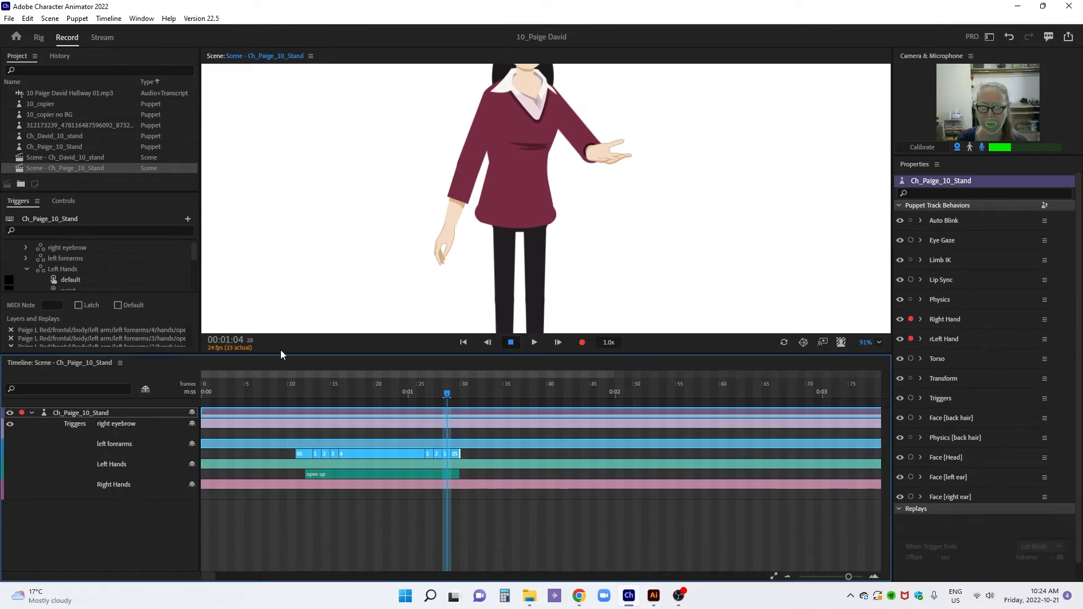
{"action": "left_click_drag", "start_coordinate": [246, 378], "coordinate": [292, 372]}
{"action": "right_click", "coordinate": [580, 480]}
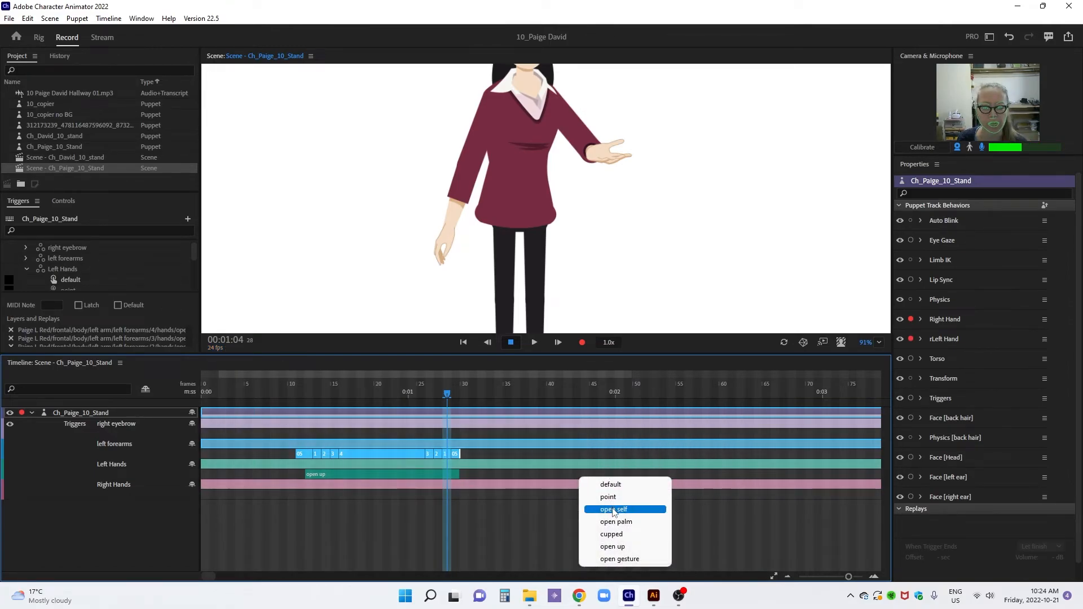
{"action": "left_click", "coordinate": [613, 510]}
{"action": "right_click", "coordinate": [630, 473]}
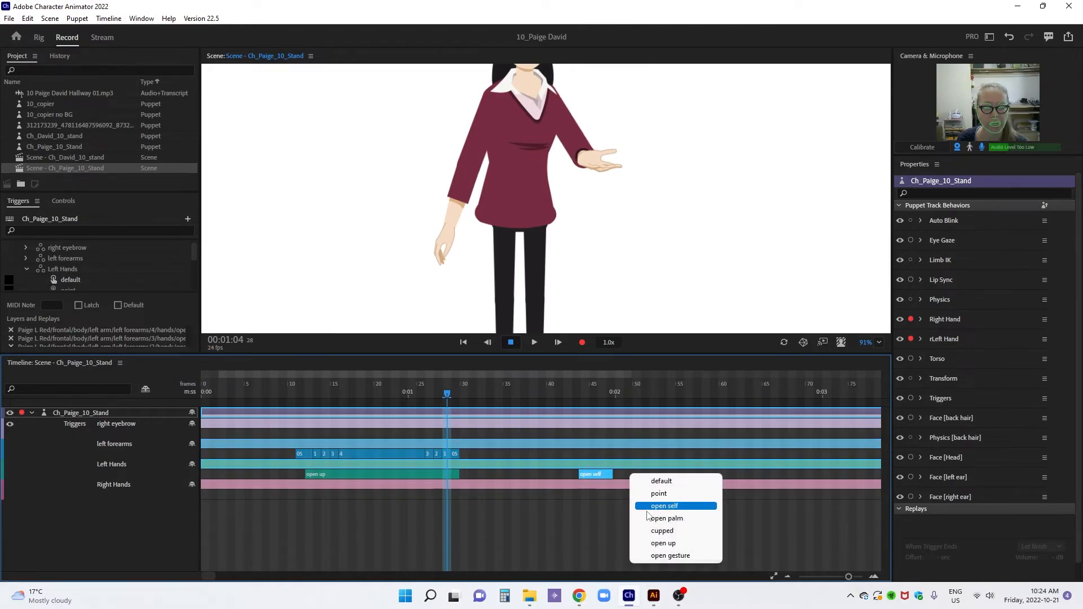
{"action": "left_click", "coordinate": [648, 507]}
{"action": "right_click", "coordinate": [639, 474]}
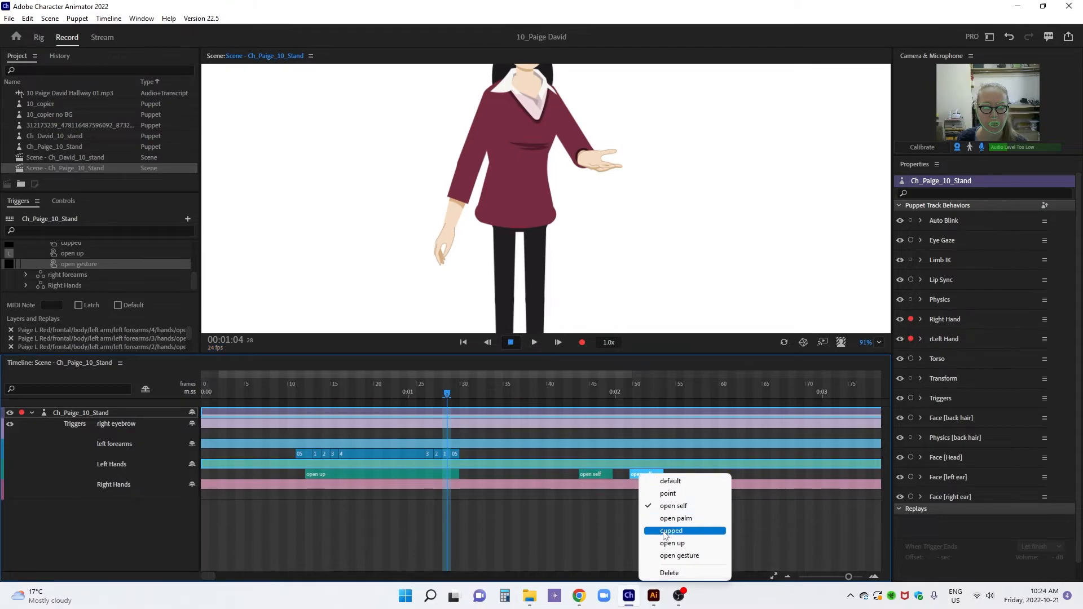
{"action": "left_click", "coordinate": [669, 543]}
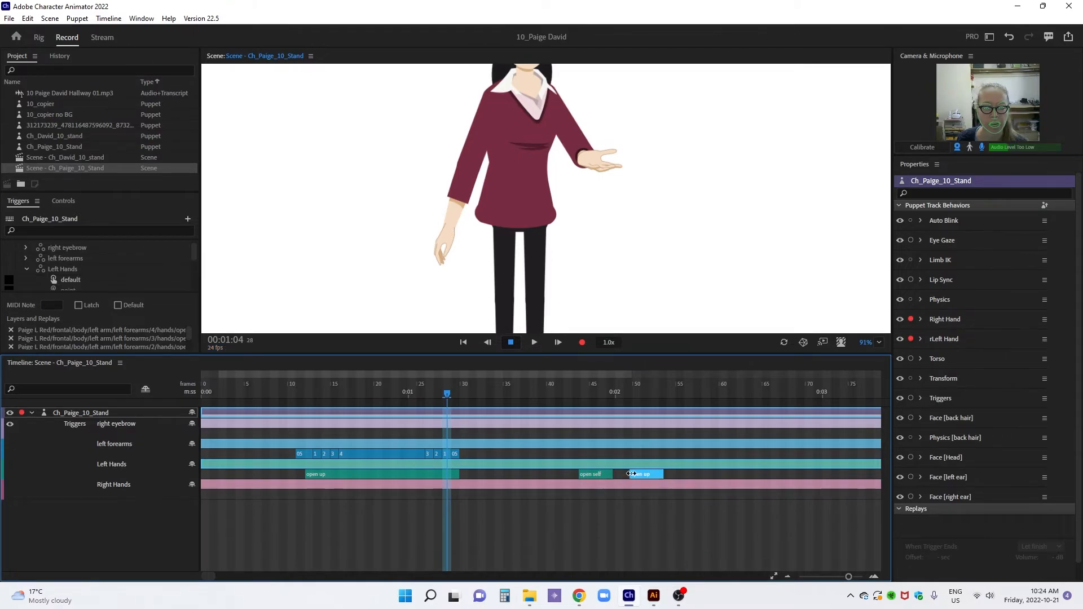
{"action": "left_click_drag", "start_coordinate": [663, 475], "coordinate": [787, 475]}
{"action": "mouse_move", "coordinate": [579, 475]}
{"action": "left_mouse_down"}
{"action": "mouse_move", "coordinate": [554, 475]}
{"action": "mouse_move", "coordinate": [564, 475]}
{"action": "left_mouse_up"}
Duplicate the whole left forearms clip sequence at 0:01:16 and delay its closing 3, 2, 1 and 05 clips to about frame 66
{"action": "left_click_drag", "start_coordinate": [288, 452], "coordinate": [286, 456]}
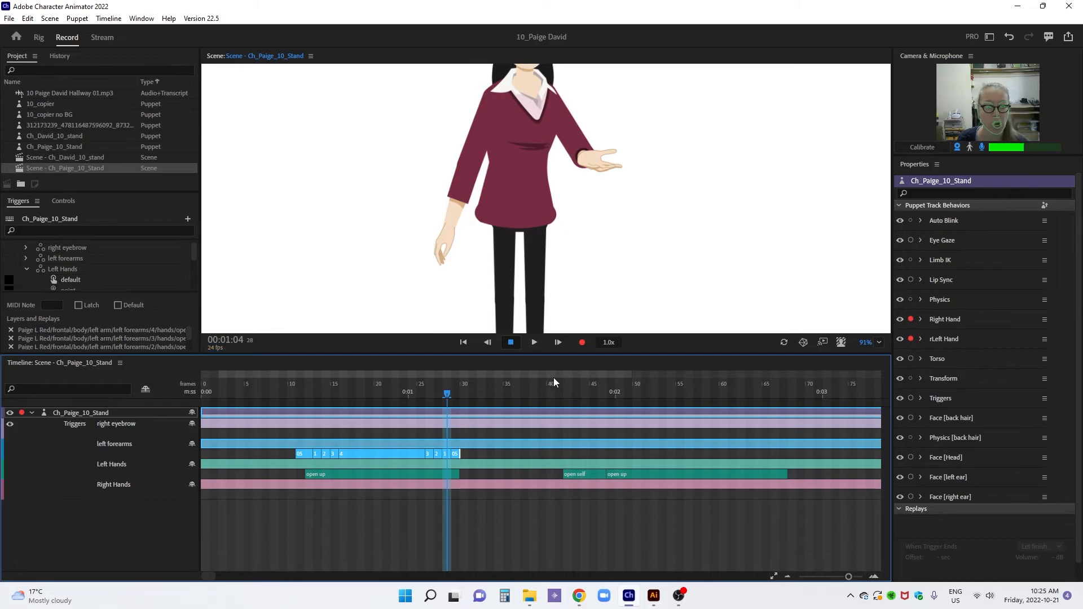
{"action": "key", "text": "ctrl+v"}
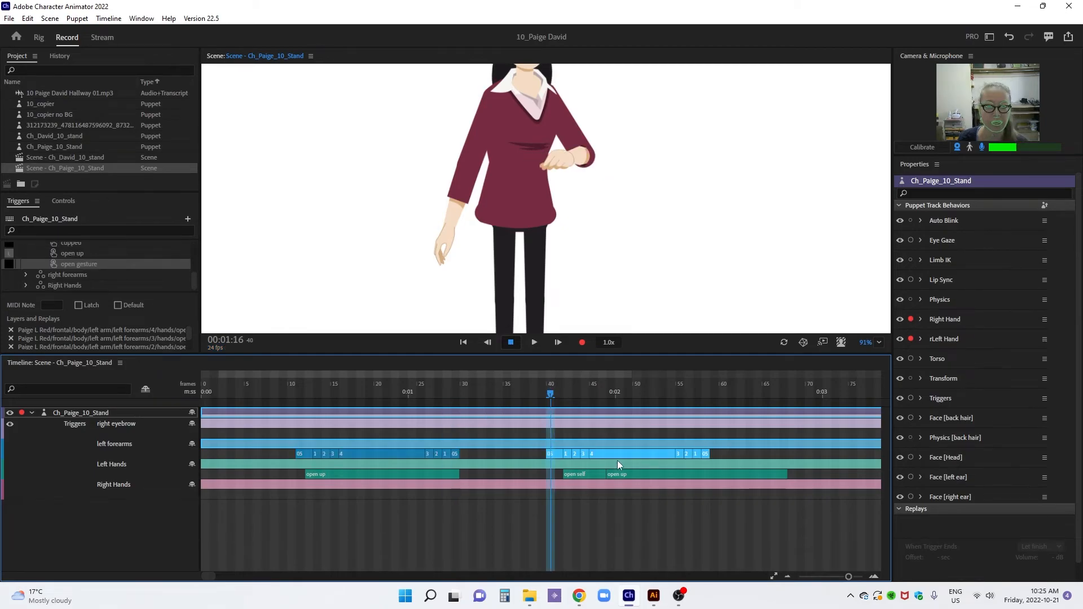
{"action": "left_click_drag", "start_coordinate": [708, 454], "coordinate": [792, 454]}
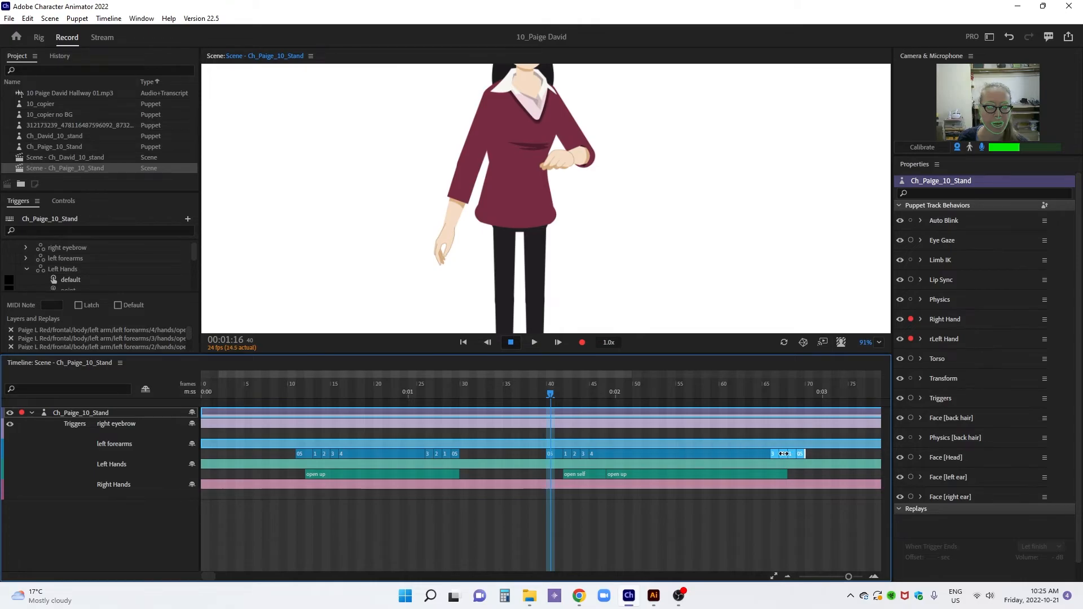
Shift the opening 1, 2, 3 and 4 clips of the second forearm sequence to start together with the open up trigger
{"action": "left_click", "coordinate": [655, 419]}
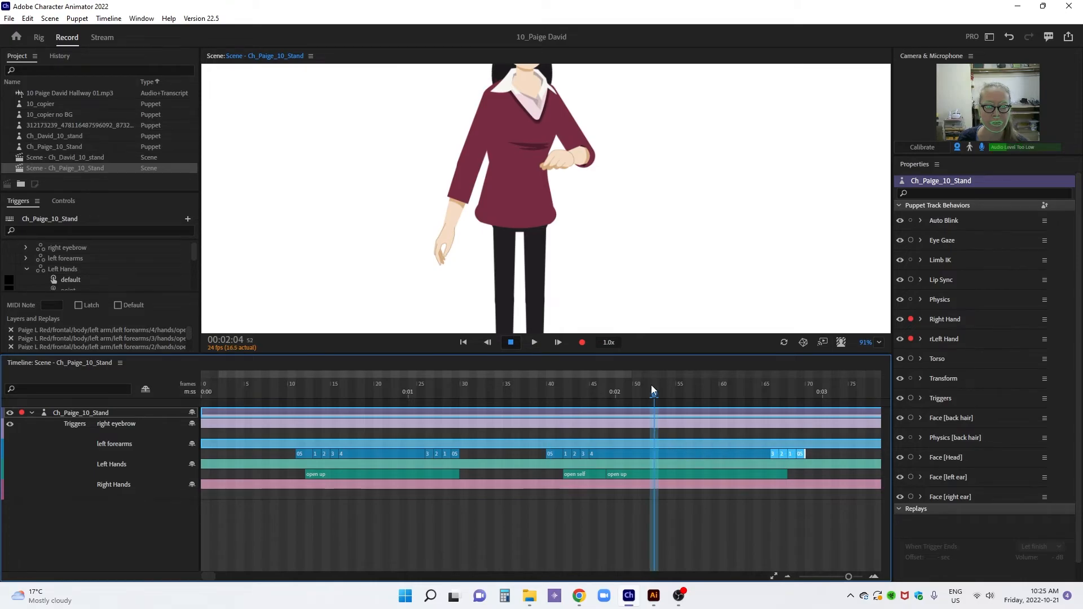
{"action": "left_click", "coordinate": [567, 454]}
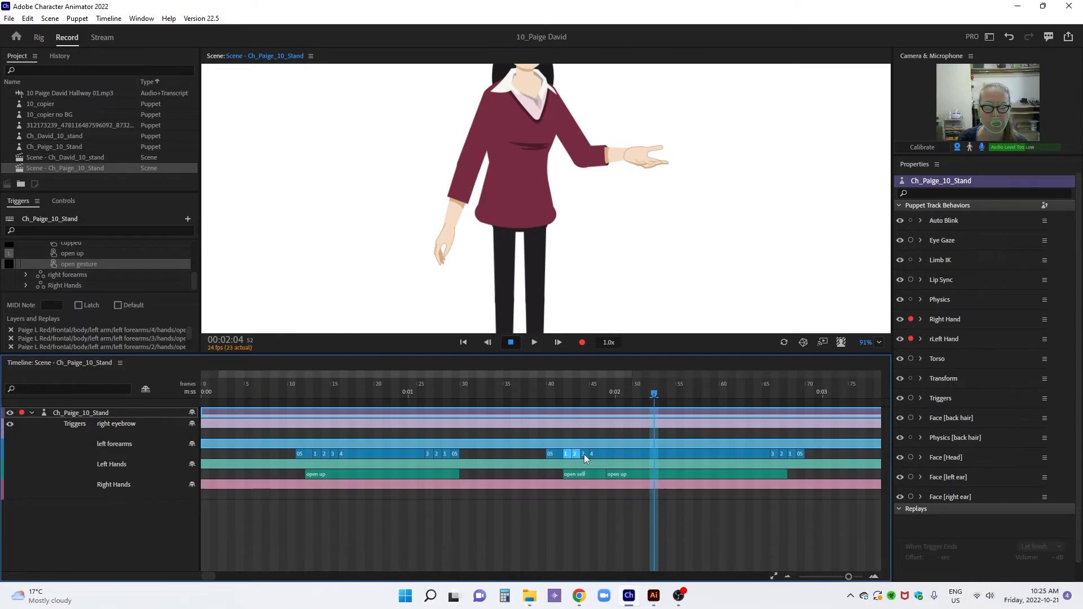
{"action": "left_click", "coordinate": [583, 455]}
{"action": "left_click_drag", "start_coordinate": [572, 455], "coordinate": [602, 456]}
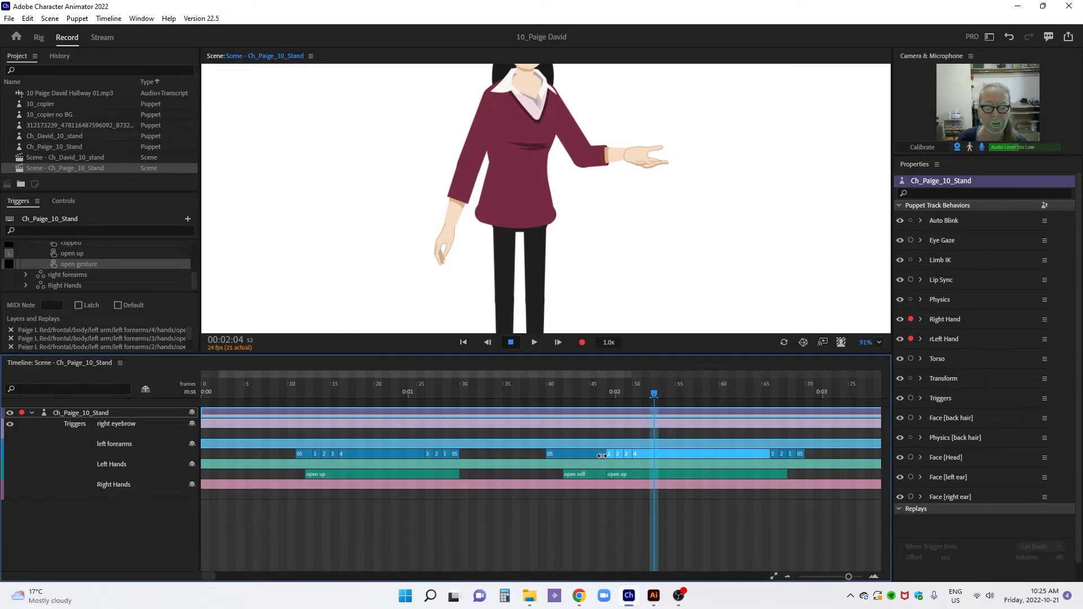
Disarm rLeft Hand, record a left wrist pull at 0:01:20, and stretch the take over about frames 38 to 58 with a blend in
{"action": "left_click_drag", "start_coordinate": [518, 384], "coordinate": [583, 385]}
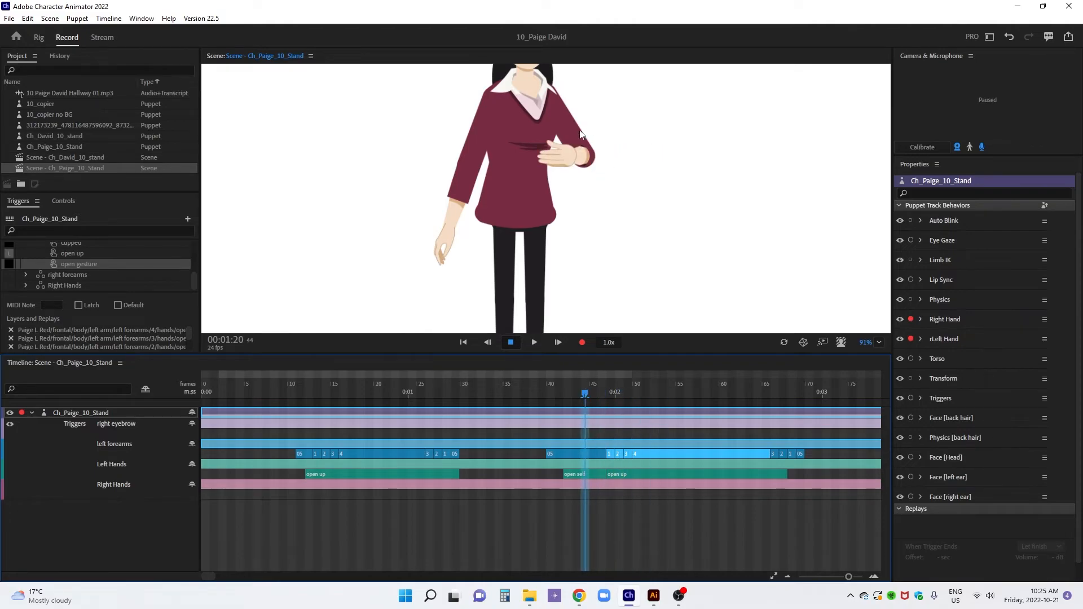
{"action": "left_click", "coordinate": [910, 338]}
{"action": "left_click", "coordinate": [571, 174]}
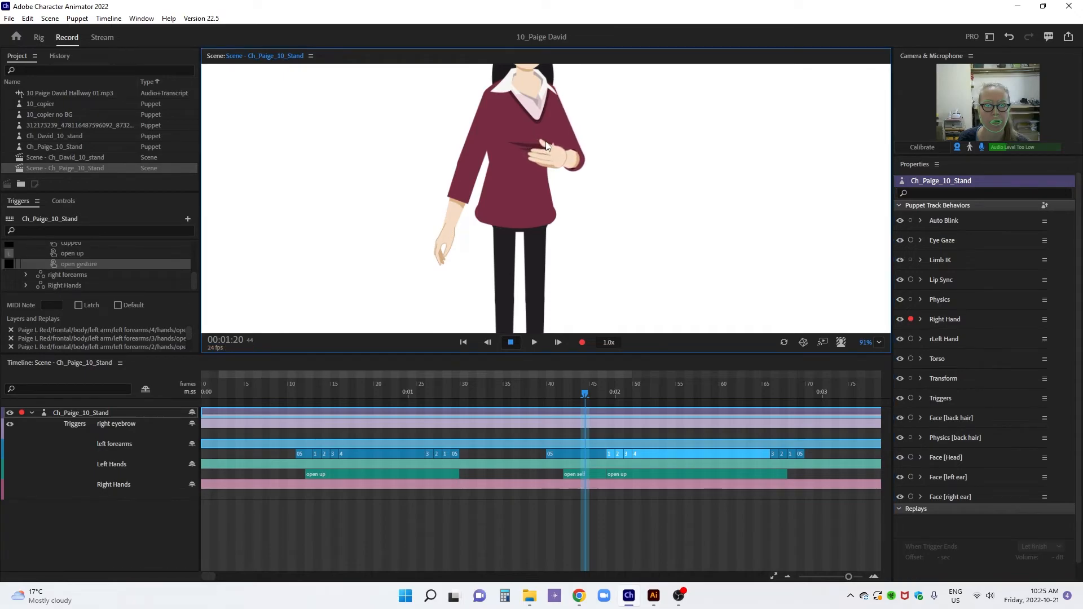
{"action": "key", "text": "ctrl+2"}
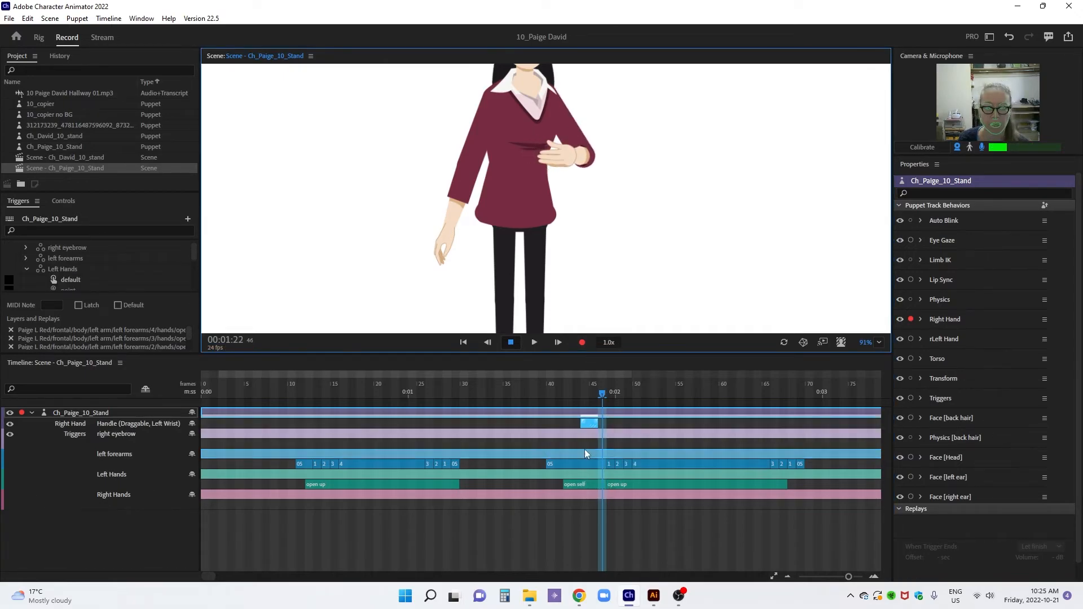
{"action": "mouse_move", "coordinate": [580, 426]}
{"action": "left_mouse_down"}
{"action": "mouse_move", "coordinate": [532, 430]}
{"action": "mouse_move", "coordinate": [566, 423]}
{"action": "left_mouse_up"}
{"action": "left_click_drag", "start_coordinate": [667, 426], "coordinate": [712, 424]}
Record a lowered left wrist pose at 0:02:13 and stretch the take over about frames 46 to 70 with a blend out
{"action": "left_click", "coordinate": [731, 382]}
{"action": "left_click_drag", "start_coordinate": [631, 154], "coordinate": [627, 186]}
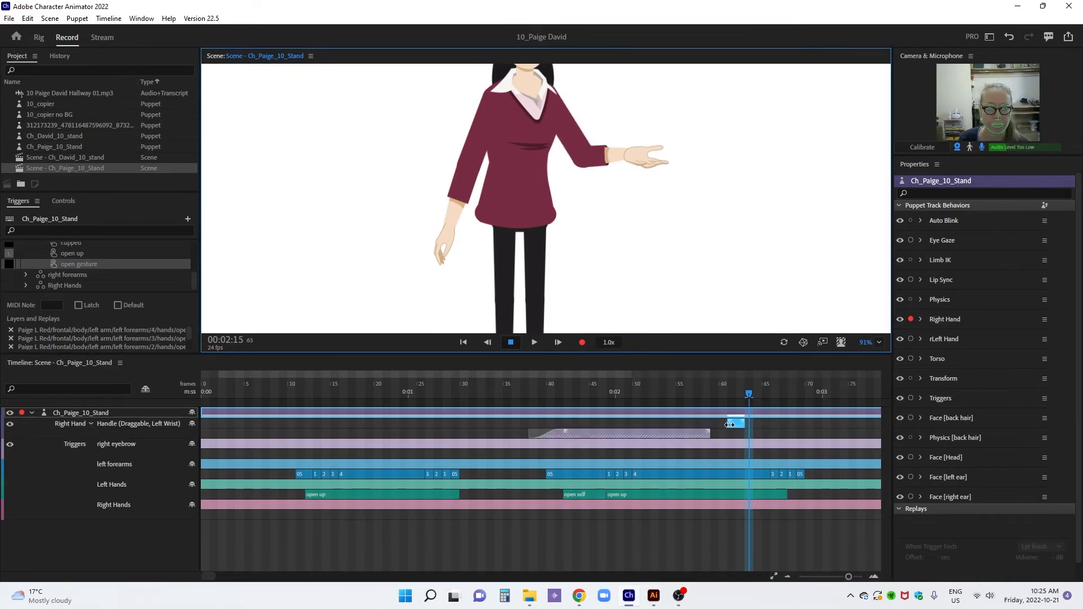
{"action": "left_click_drag", "start_coordinate": [728, 425], "coordinate": [598, 426]}
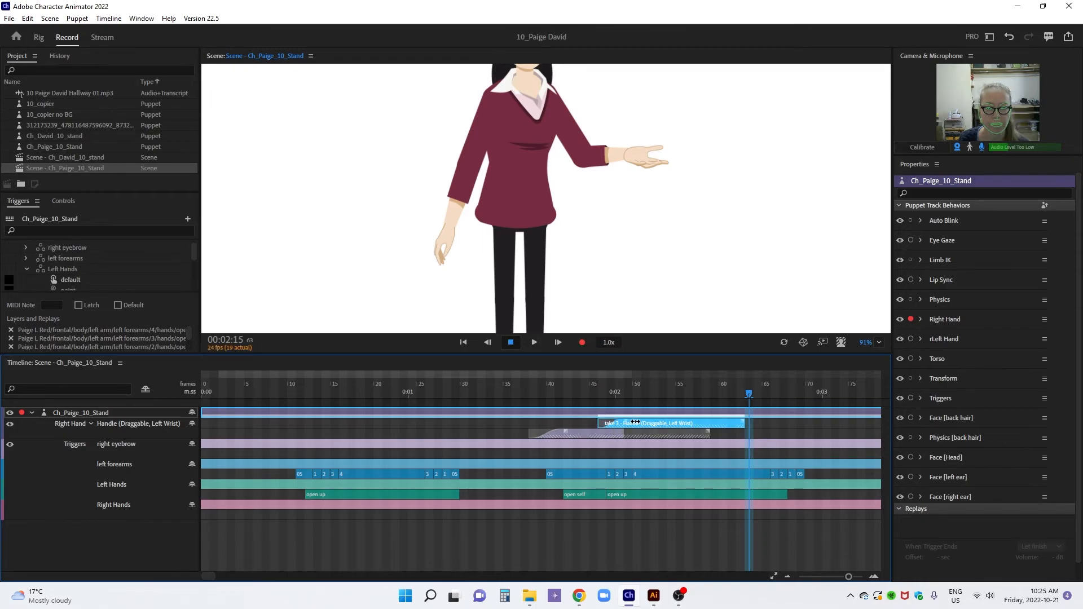
{"action": "left_click_drag", "start_coordinate": [745, 423], "coordinate": [814, 424]}
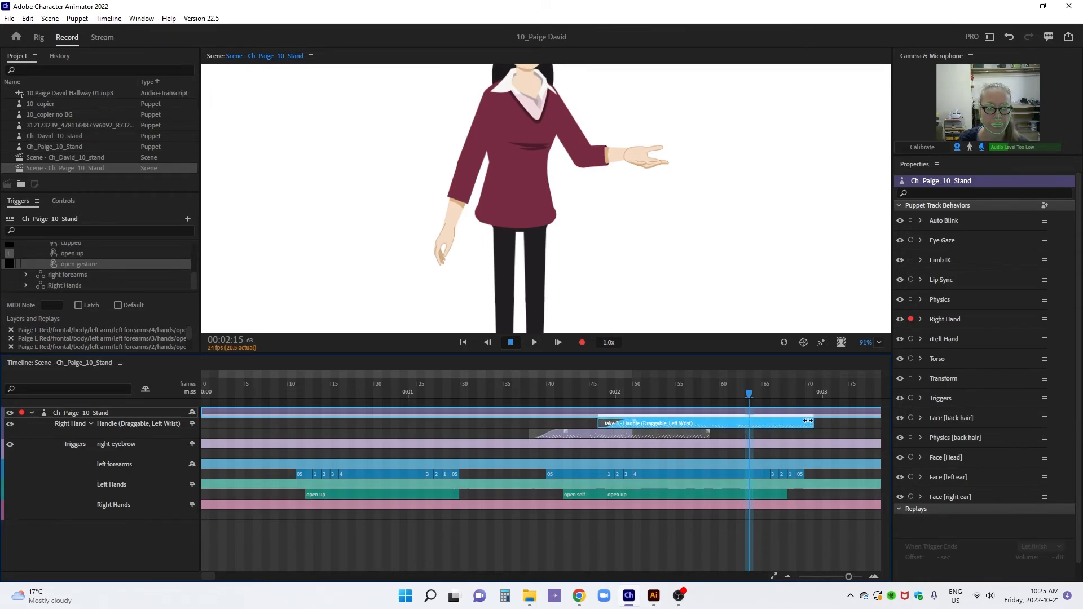
Play back the second left-arm gesture in close-up, and again with the whole scene fitted in view
{"action": "left_click", "coordinate": [488, 386]}
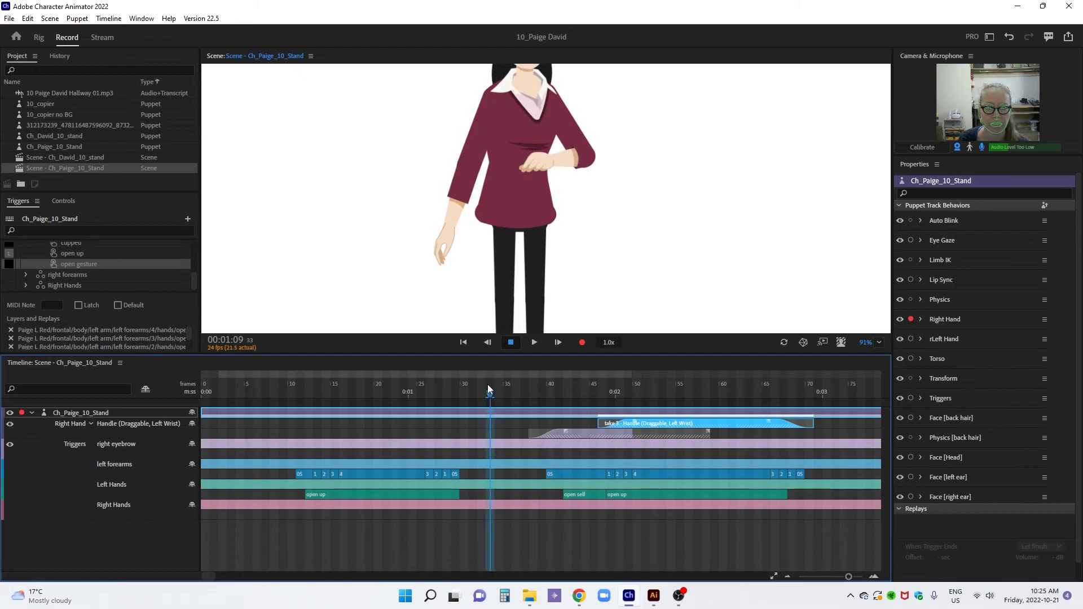
{"action": "key", "text": "space"}
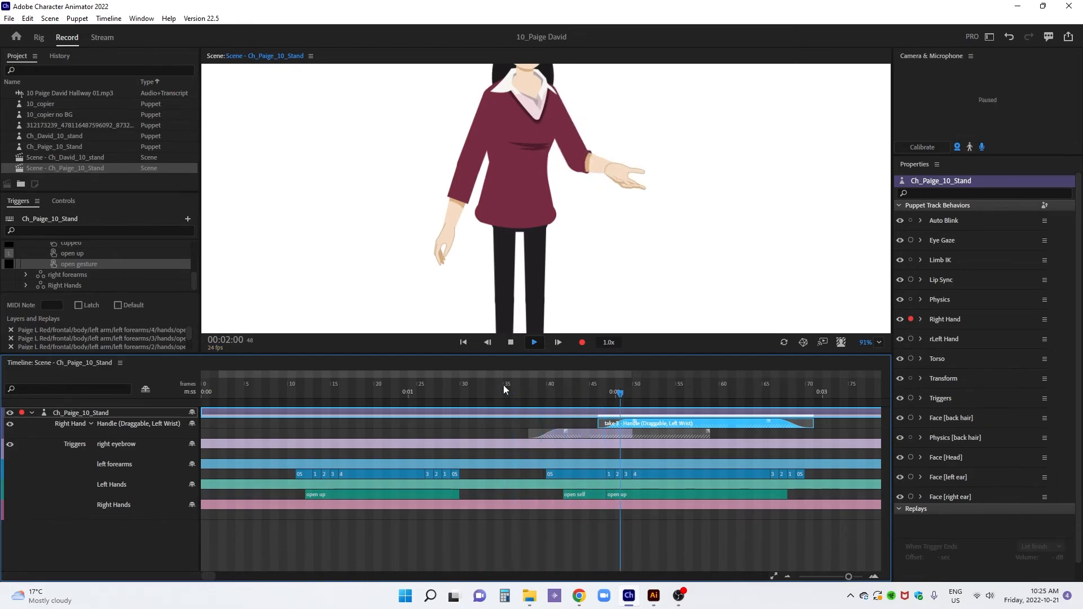
{"action": "left_click", "coordinate": [654, 389]}
{"action": "left_click", "coordinate": [880, 341]}
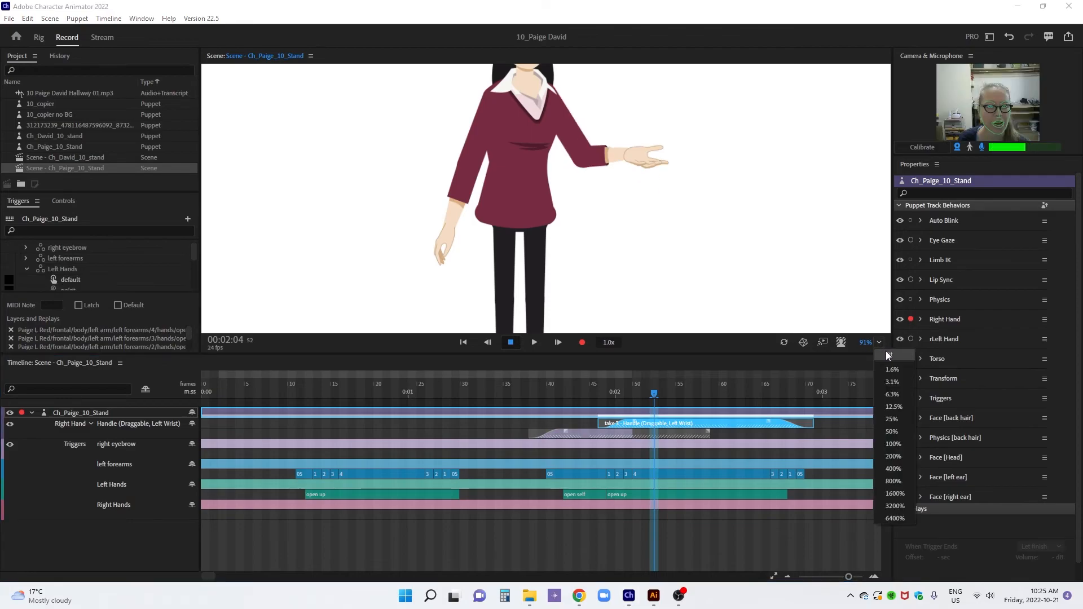
{"action": "left_click", "coordinate": [888, 356]}
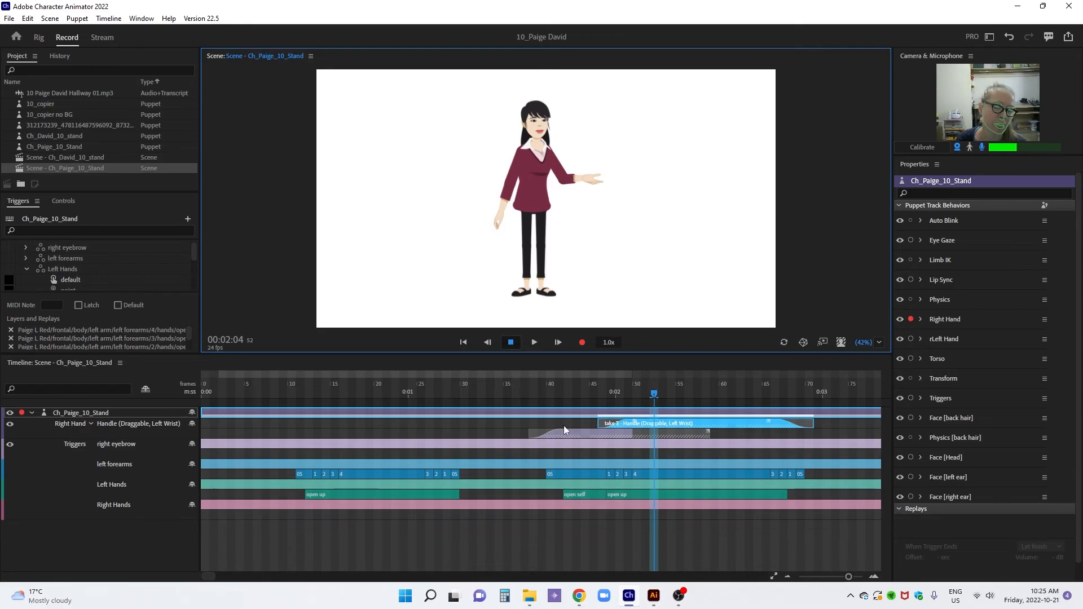
{"action": "left_click_drag", "start_coordinate": [258, 388], "coordinate": [516, 403]}
{"action": "key", "text": "space"}
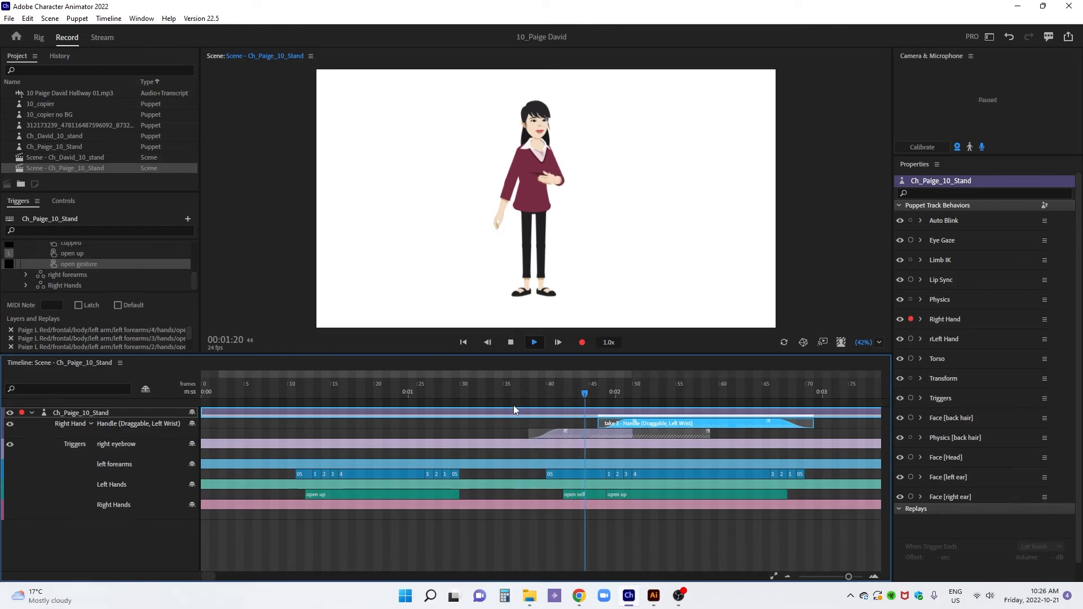
{"action": "key", "text": "space"}
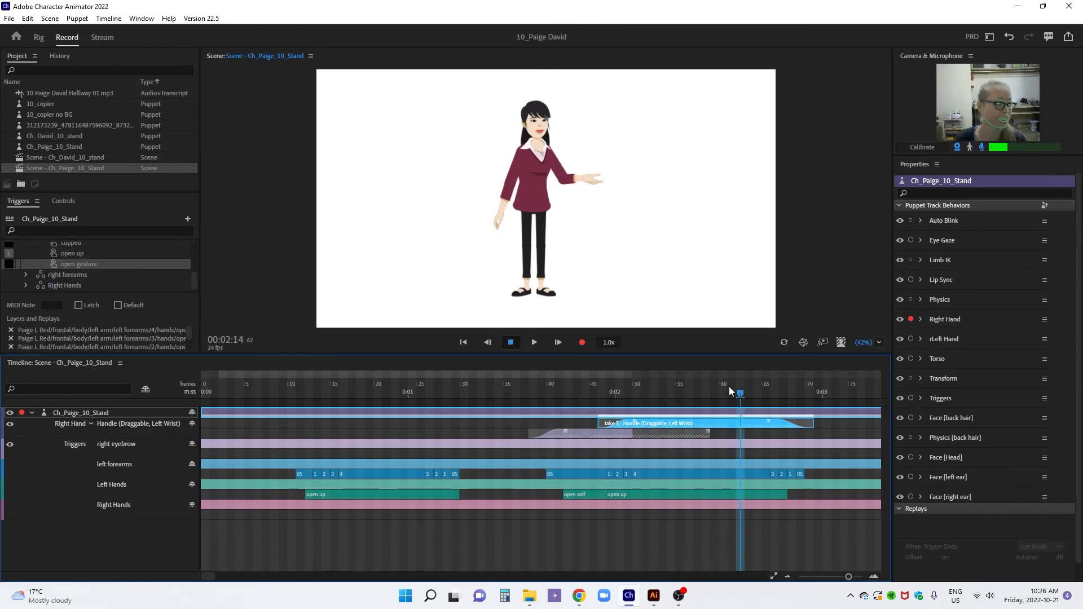
Test how the left arm stretches by pulling the left hand outward and back inward at 0:02:14 in a closer view
{"action": "left_click_drag", "start_coordinate": [866, 343], "coordinate": [858, 311]}
{"action": "left_click_drag", "start_coordinate": [725, 243], "coordinate": [722, 283]}
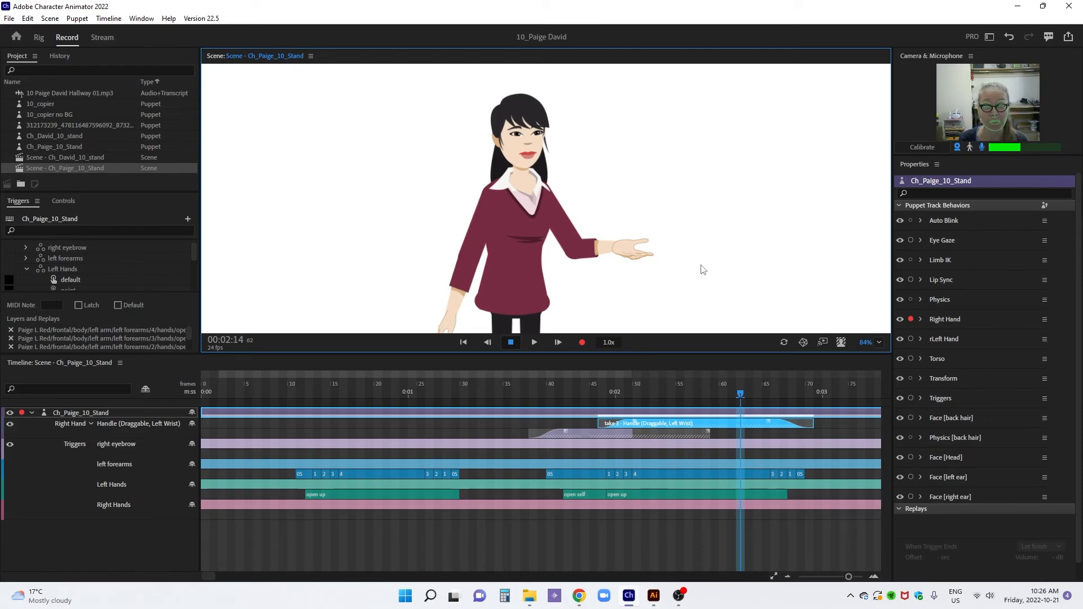
{"action": "left_click_drag", "start_coordinate": [632, 253], "coordinate": [659, 264]}
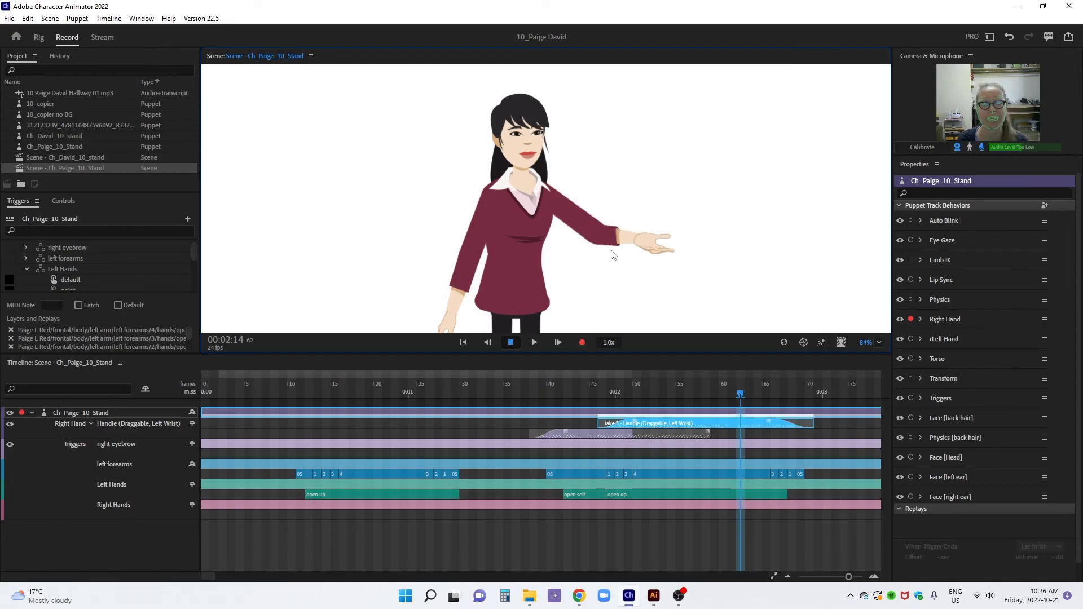
{"action": "left_click_drag", "start_coordinate": [614, 256], "coordinate": [581, 260]}
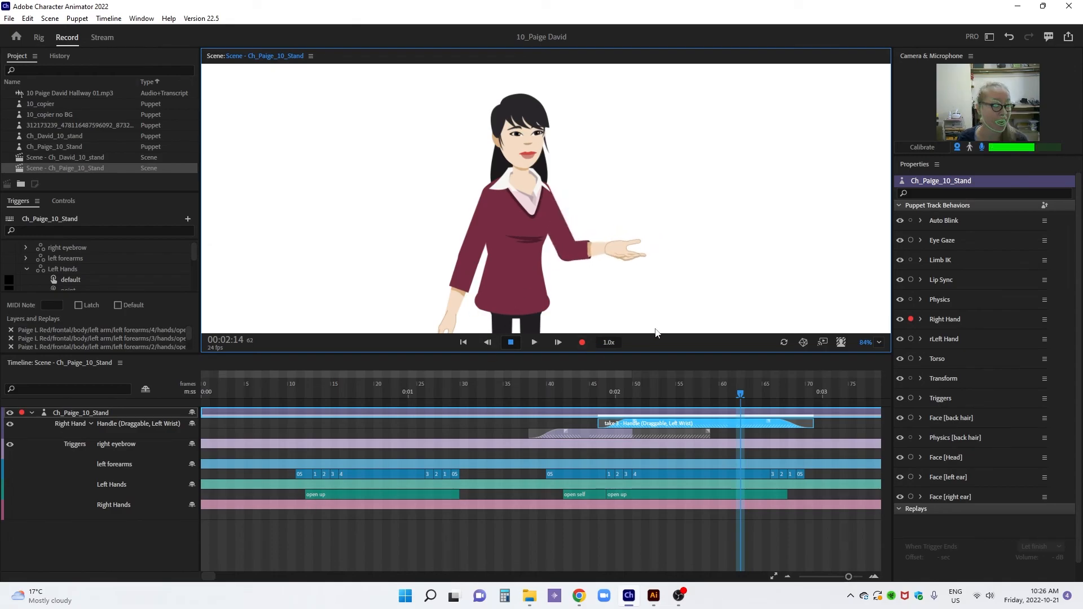